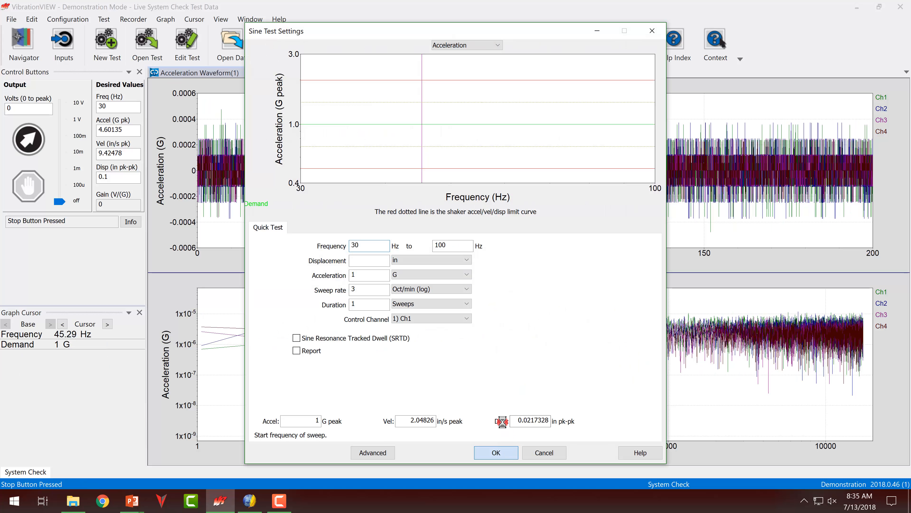
Step: Accept the 30 to 100 Hz sine test settings without saving a profile, and close the Graph Cursor pane
left_click(507, 453)
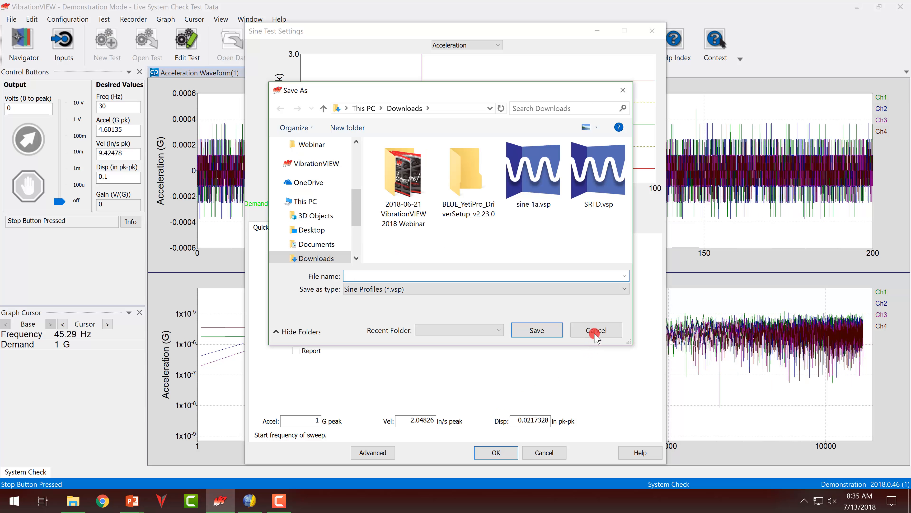
left_click(594, 331)
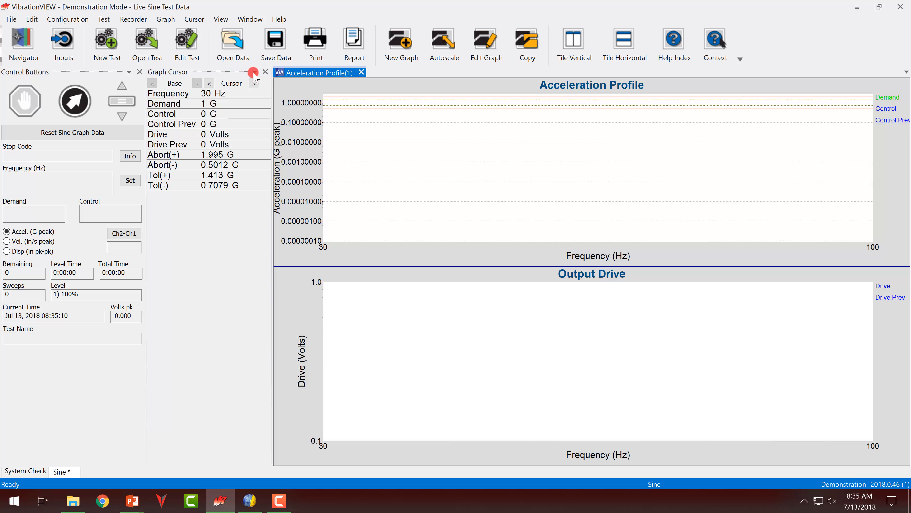
left_click(266, 72)
Step: Run the sine sweep test
left_click(66, 118)
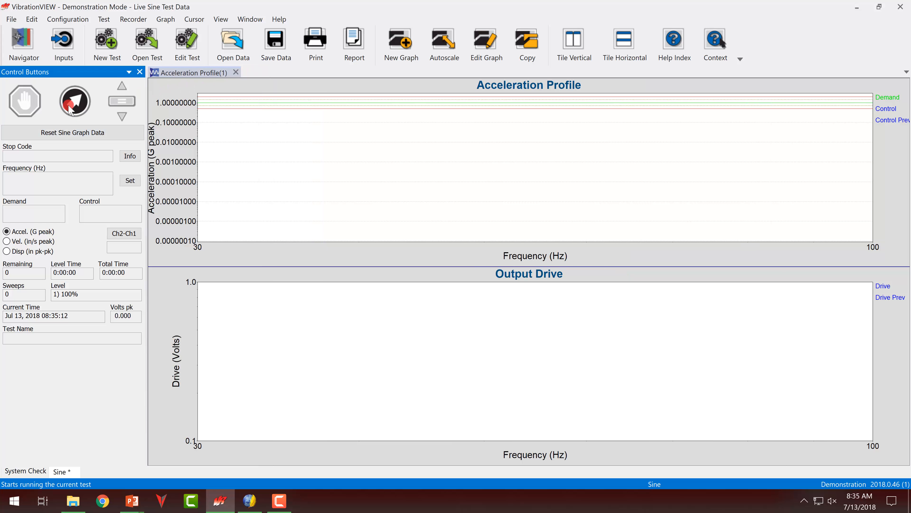
left_click(290, 215)
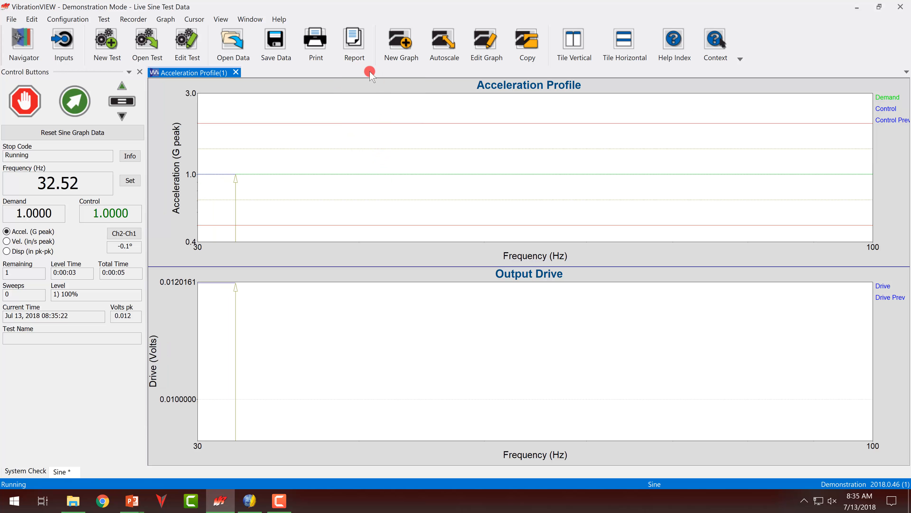
Step: Generate a quick report with acceleration, velocity, displacement and transmissibility graphs for Ch1 and Ch2 only, leaving out the customer information
left_click(360, 54)
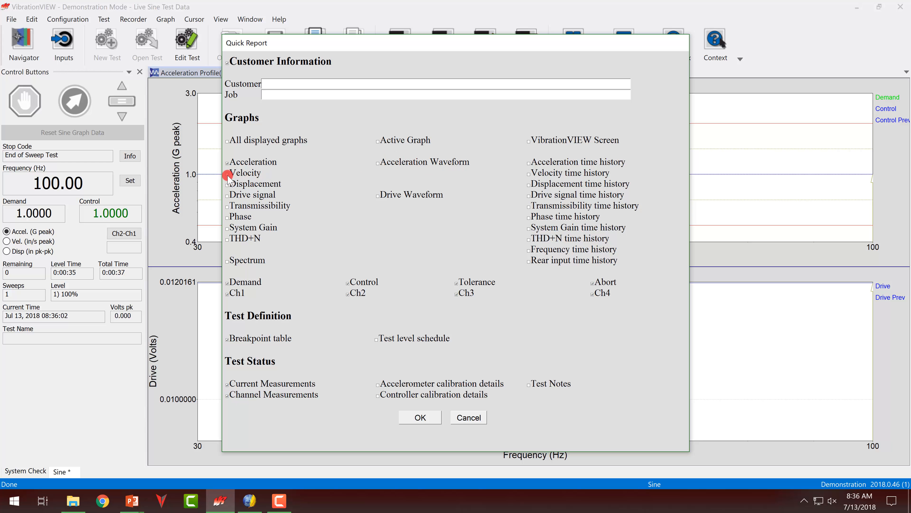
left_click(228, 185)
left_click(455, 295)
left_click_drag(282, 376, 297, 387)
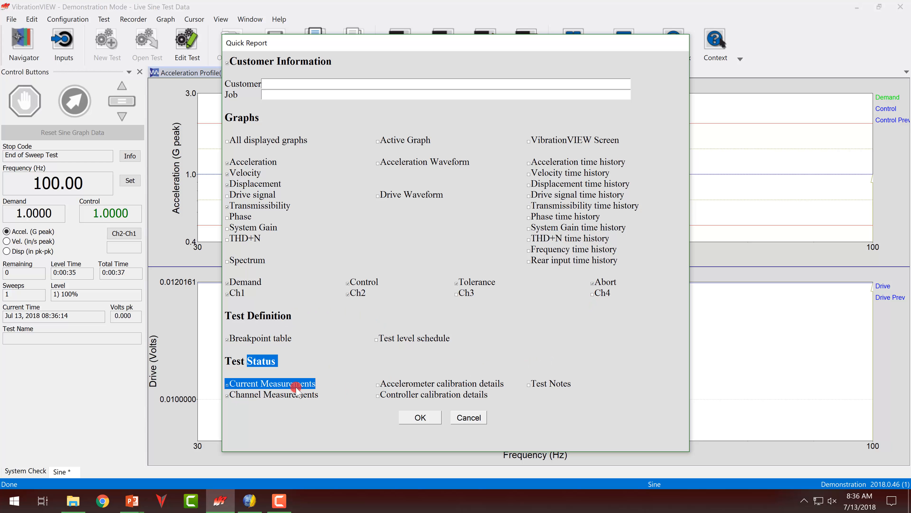
left_click(334, 373)
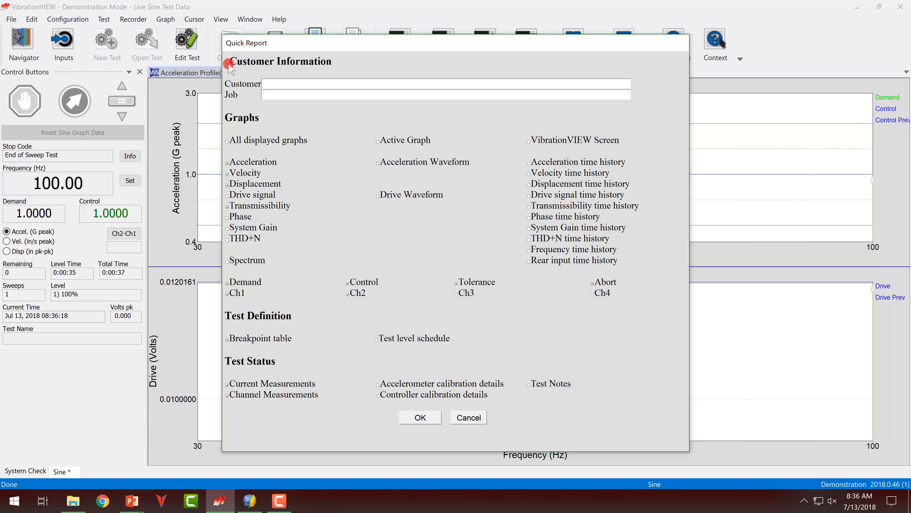
left_click(419, 416)
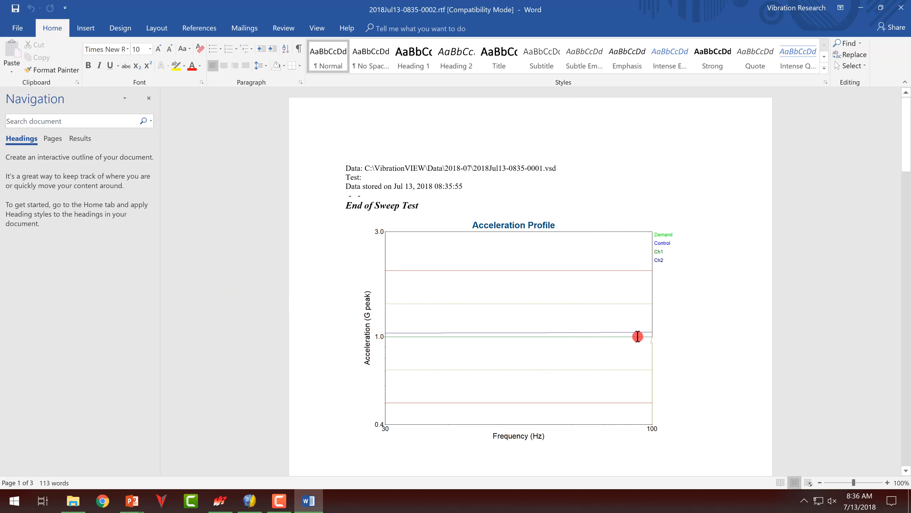
Step: Examine the report's profile graphs, transmissibility plot, breakpoint table and measurement sections, and close the document
scroll(489, 235, "down", 5)
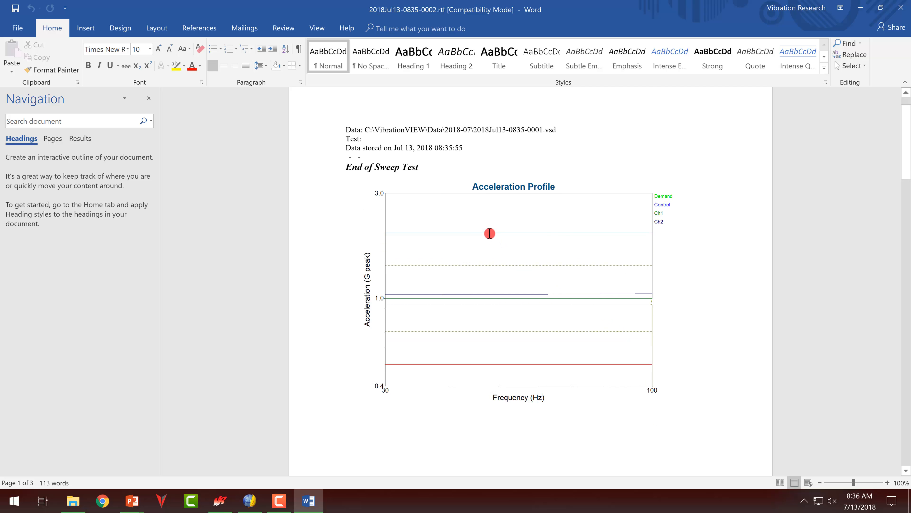
scroll(489, 235, "down", 14)
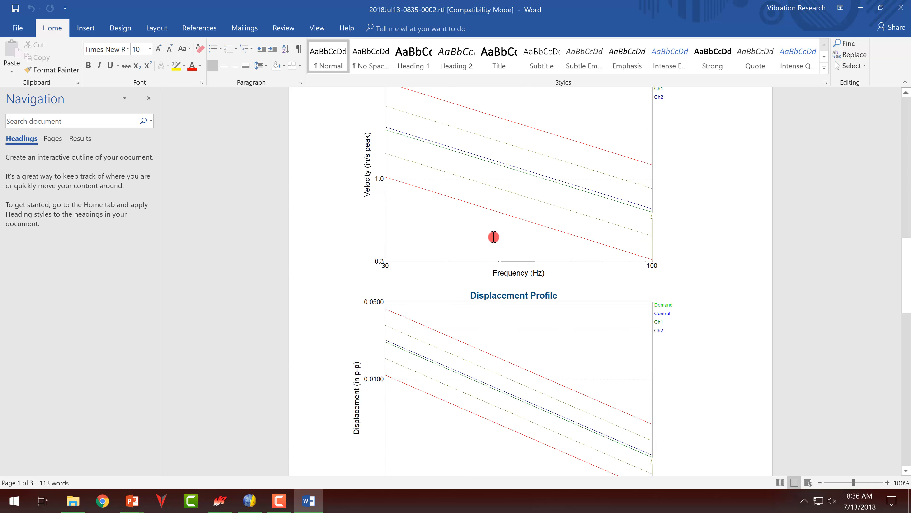
scroll(531, 213, "up", 3)
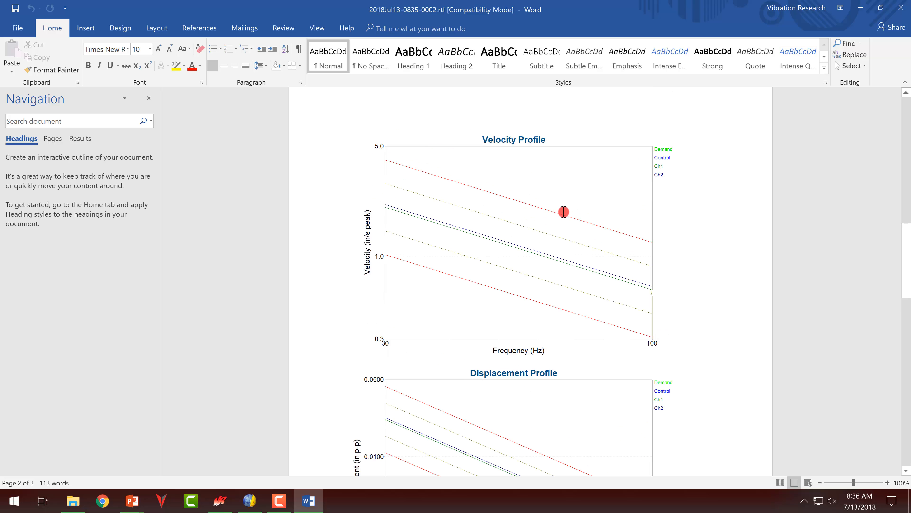
scroll(564, 212, "down", 4)
scroll(560, 214, "down", 11)
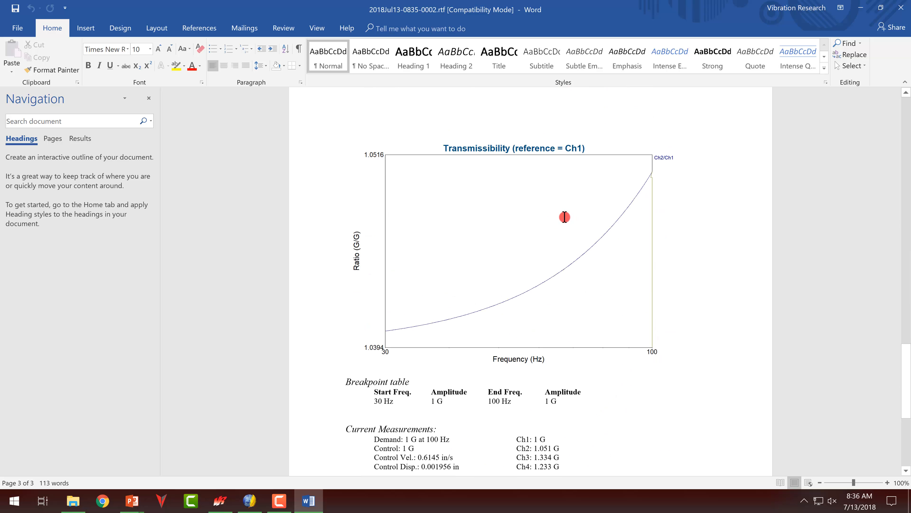
scroll(564, 216, "down", 4)
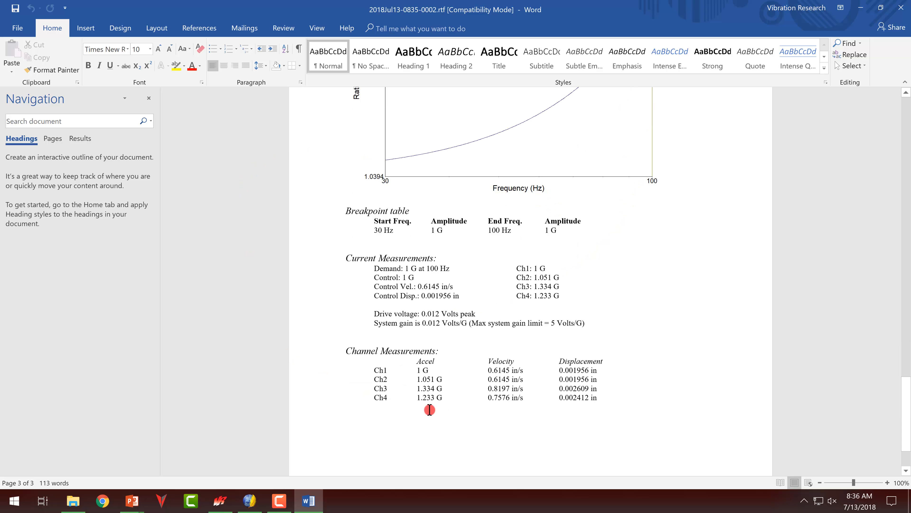
scroll(618, 326, "down", 2)
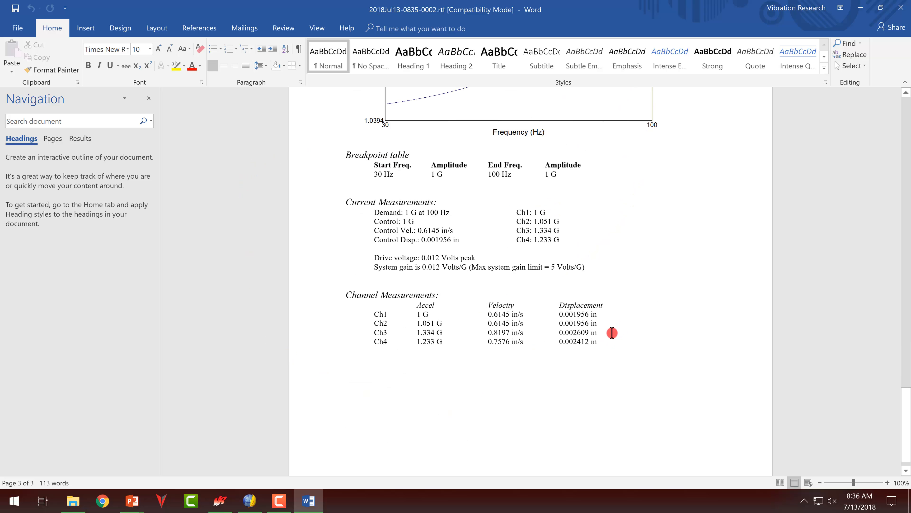
scroll(575, 341, "up", 20)
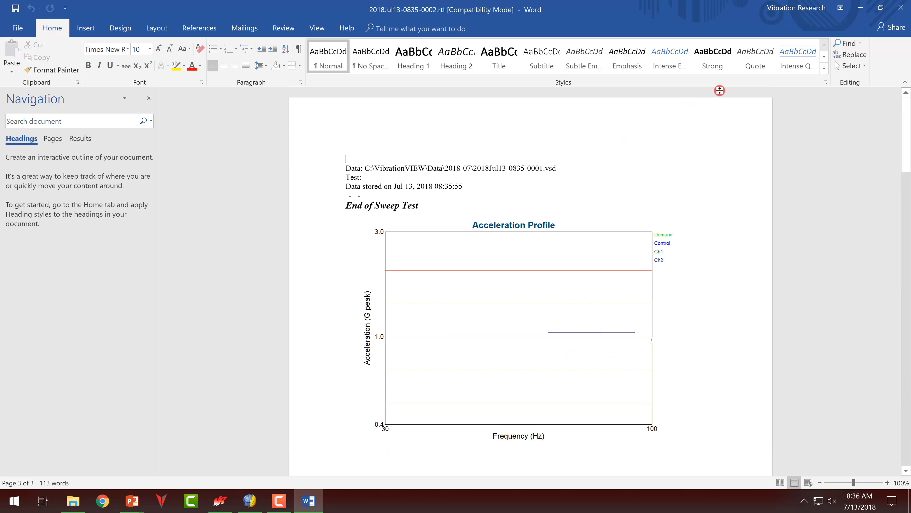
left_click(902, 7)
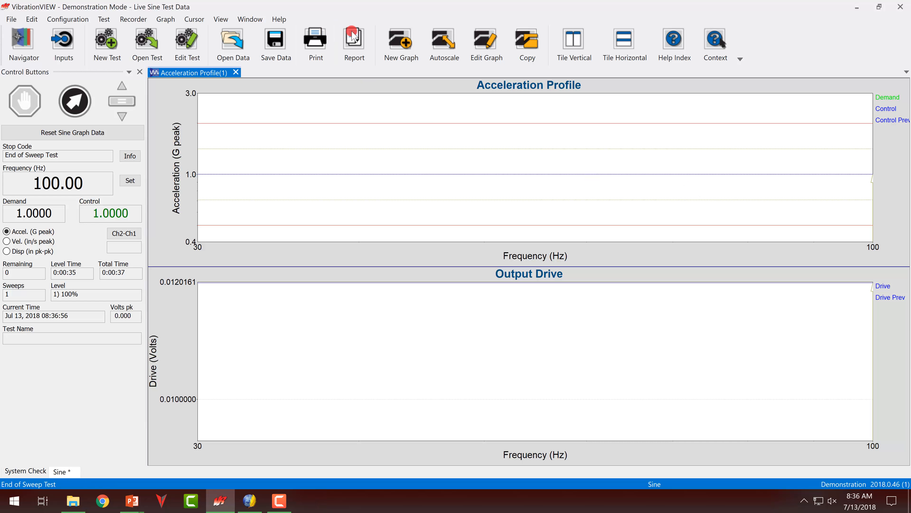
left_click(353, 36)
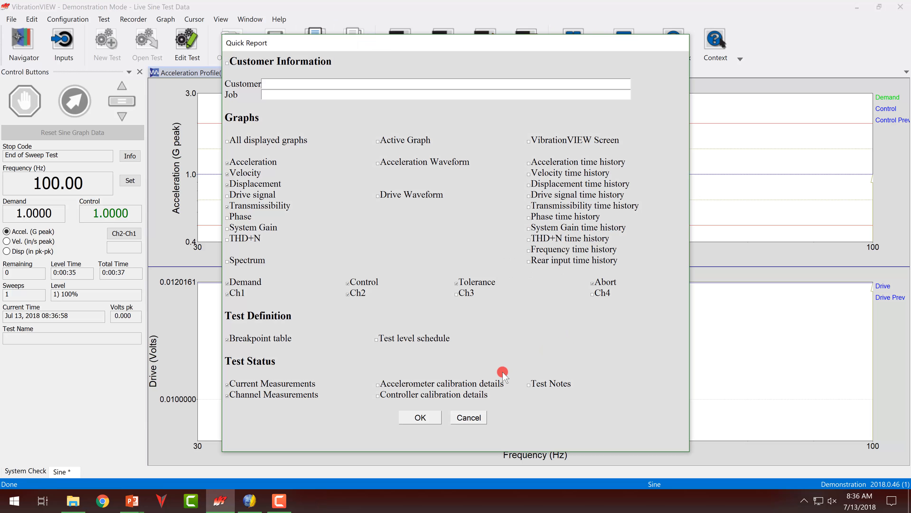
left_click(468, 417)
left_click(370, 40)
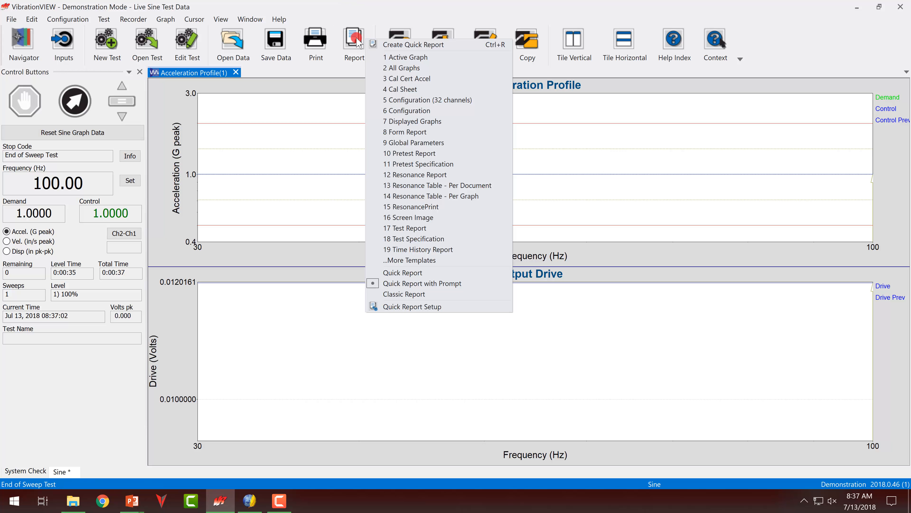
left_click(332, 169)
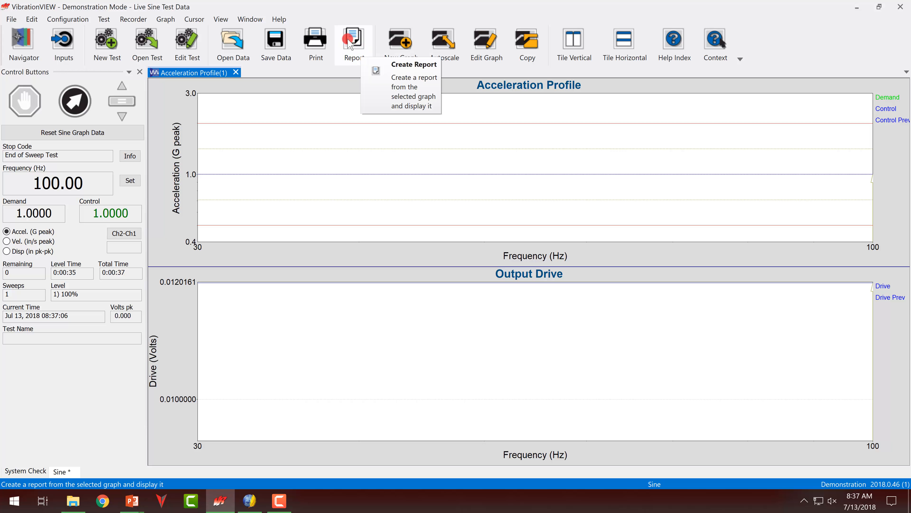
Step: Set the default report type to Quick Report without a prompt and generate a report from the sine test data
left_click(350, 42)
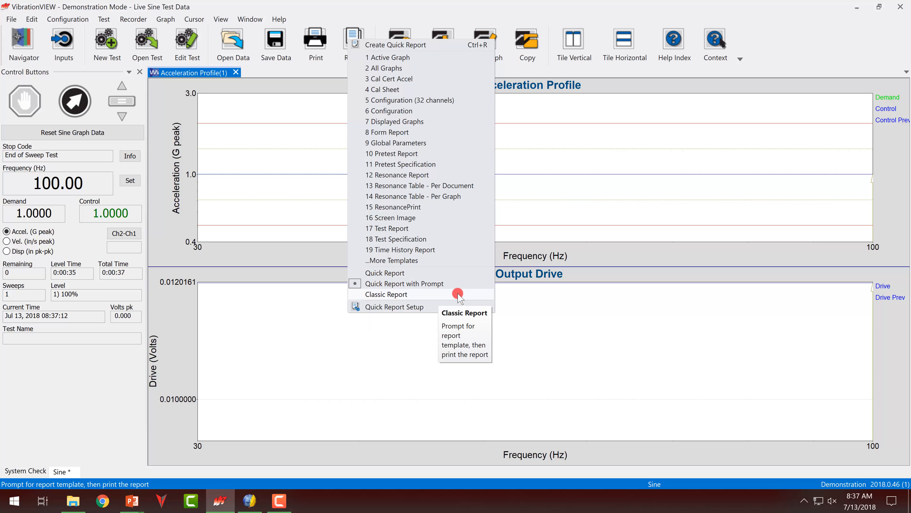
left_click(472, 276)
left_click(353, 45)
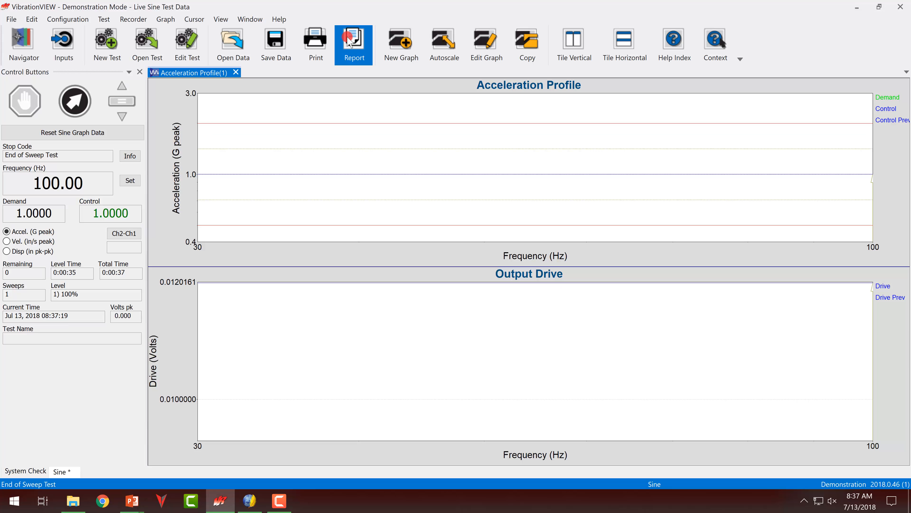
left_click(406, 266)
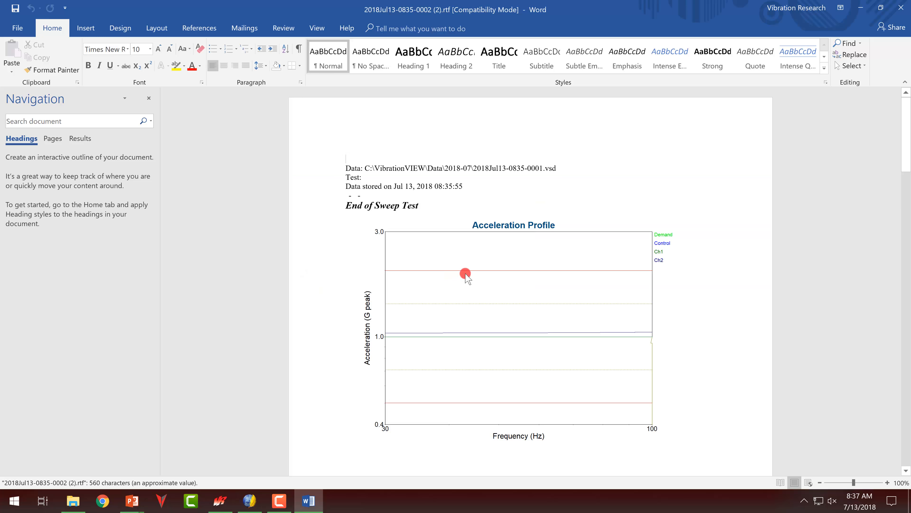
Step: Look through the automatically generated quick report down to its channel measurements and close it
scroll(475, 287, "down", 10)
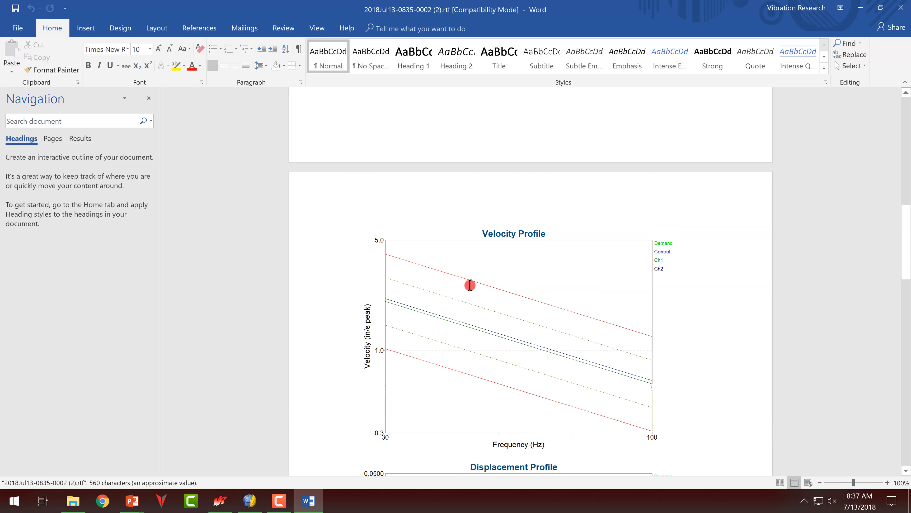
scroll(470, 280, "down", 20)
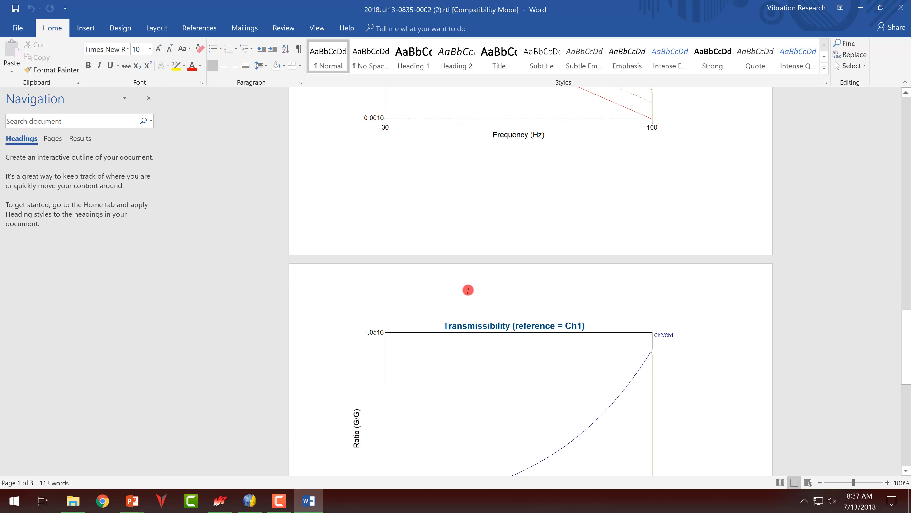
scroll(480, 287, "down", 5)
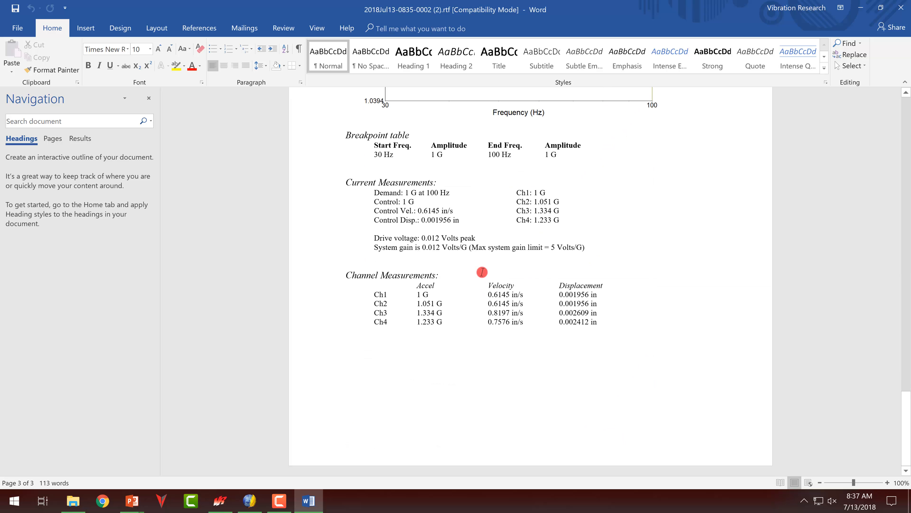
left_click(902, 5)
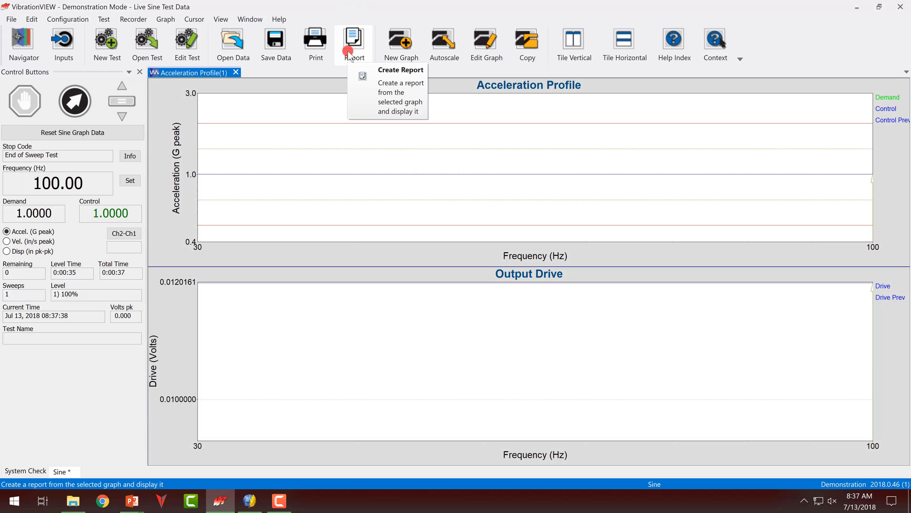
Step: Change the default report type to Classic Report
left_click(352, 44)
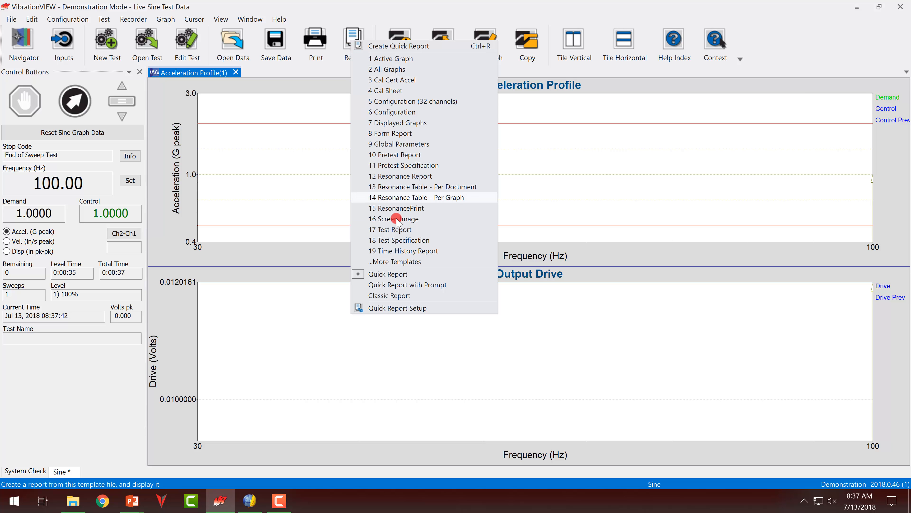
left_click(402, 274)
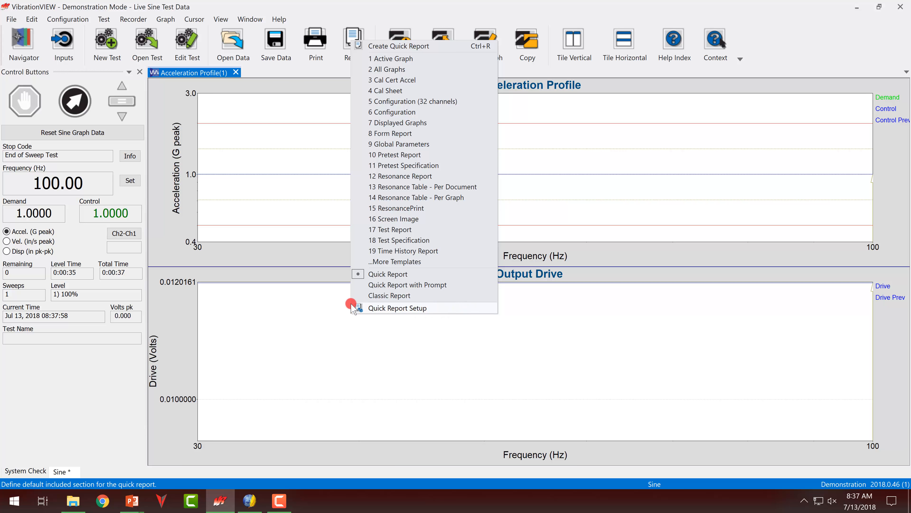
left_click(454, 296)
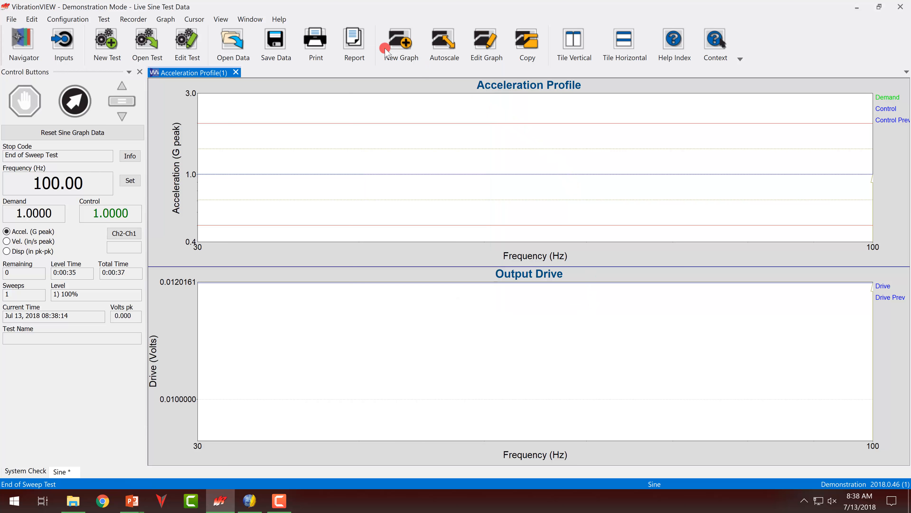
Step: Create a report from the Test Report.rtf template, save it as 2018Jul13-0835-0001.rtf, and review its contents
left_click(361, 44)
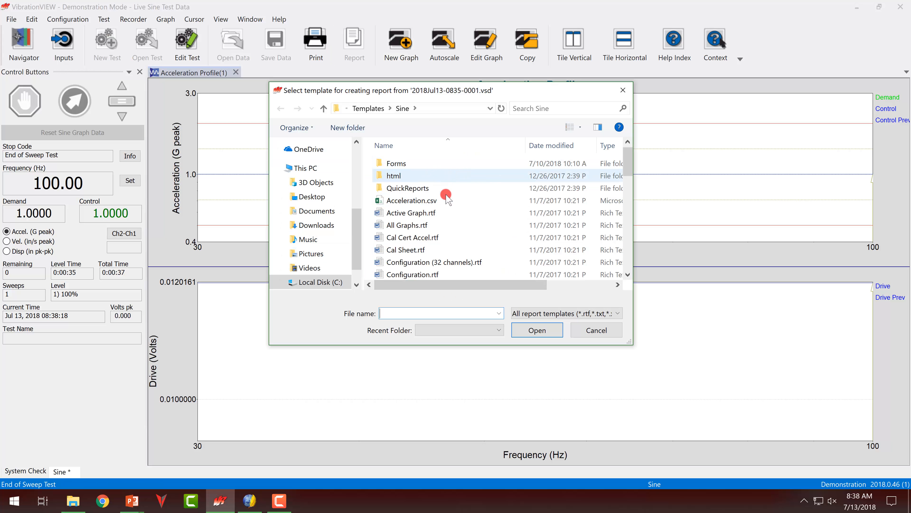
scroll(504, 194, "down", 1)
scroll(504, 193, "down", 6)
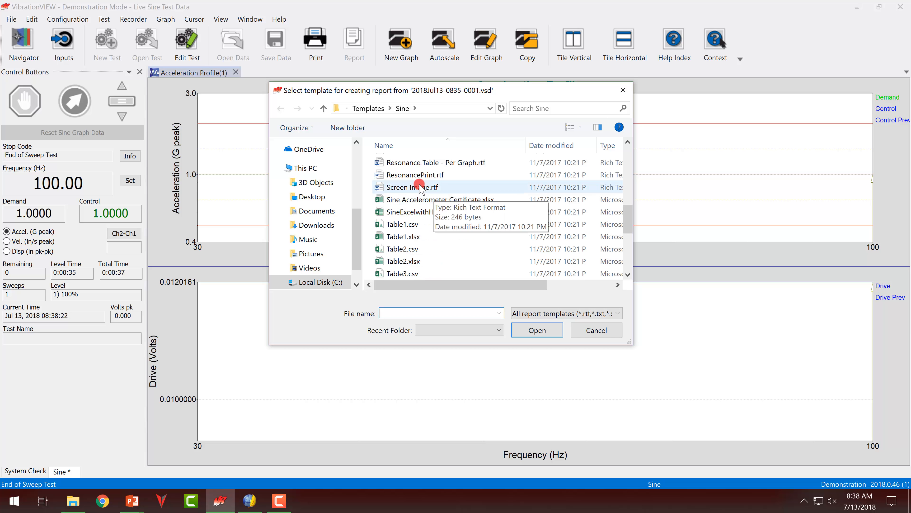
scroll(423, 187, "down", 3)
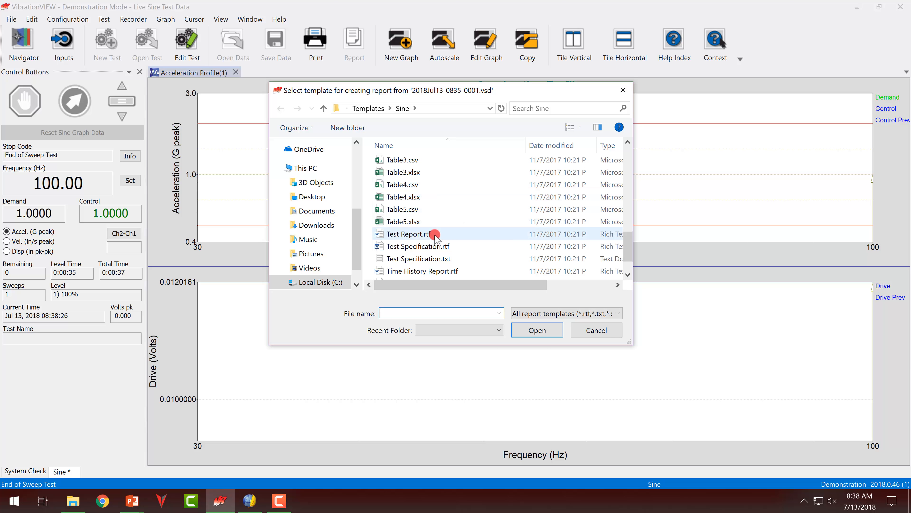
left_click(434, 234)
double_click(434, 235)
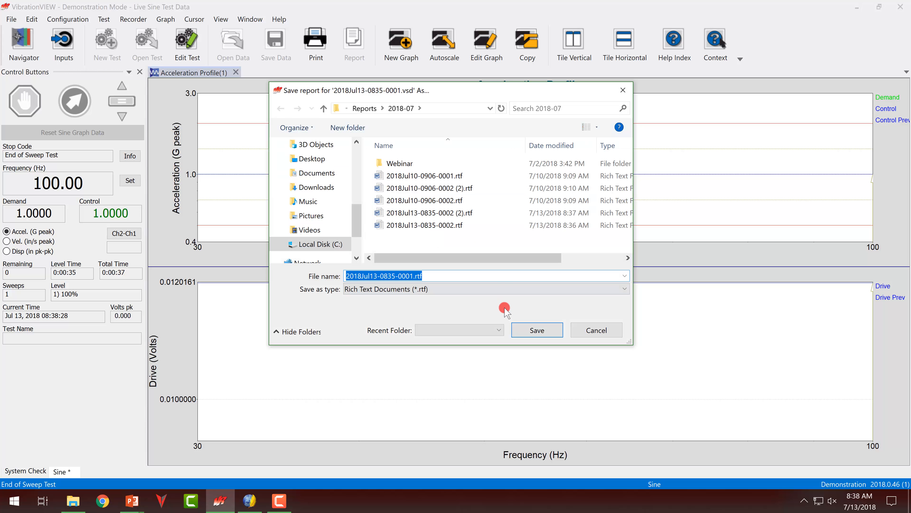
left_click(531, 330)
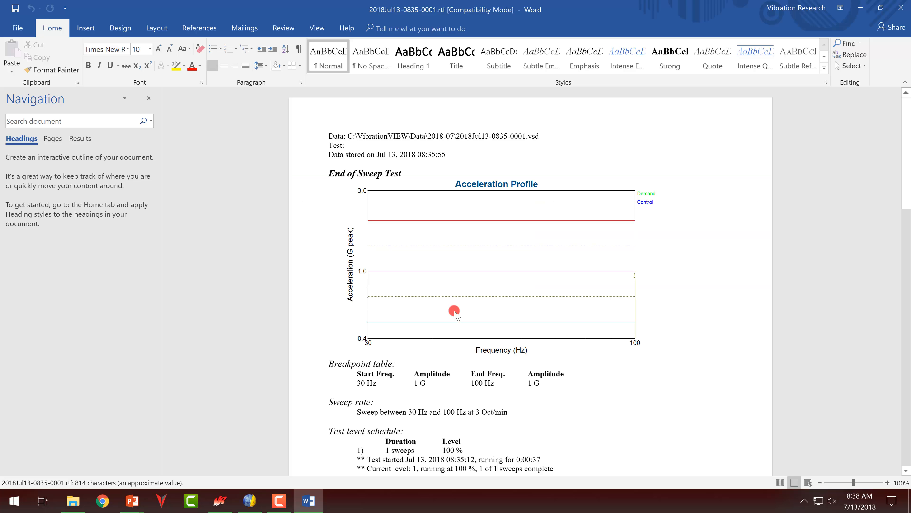
scroll(717, 290, "down", 6)
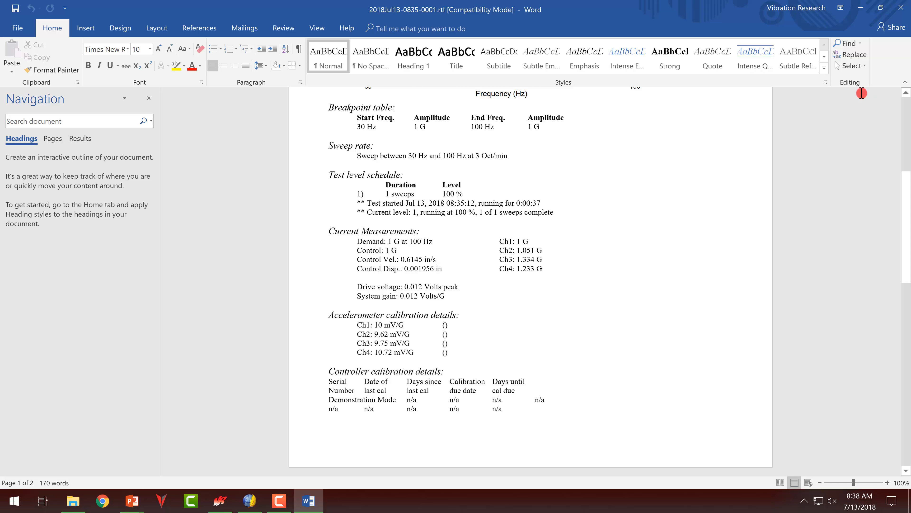
Step: Close the Word report, switch to PowerPoint, and present the slides through Simple Test Reporting before ending the slide show
left_click(900, 7)
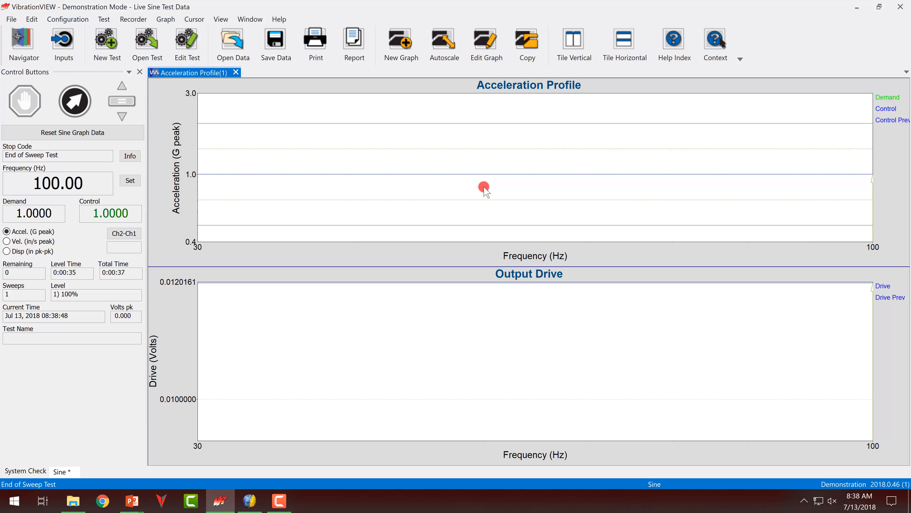
key("alt+Tab")
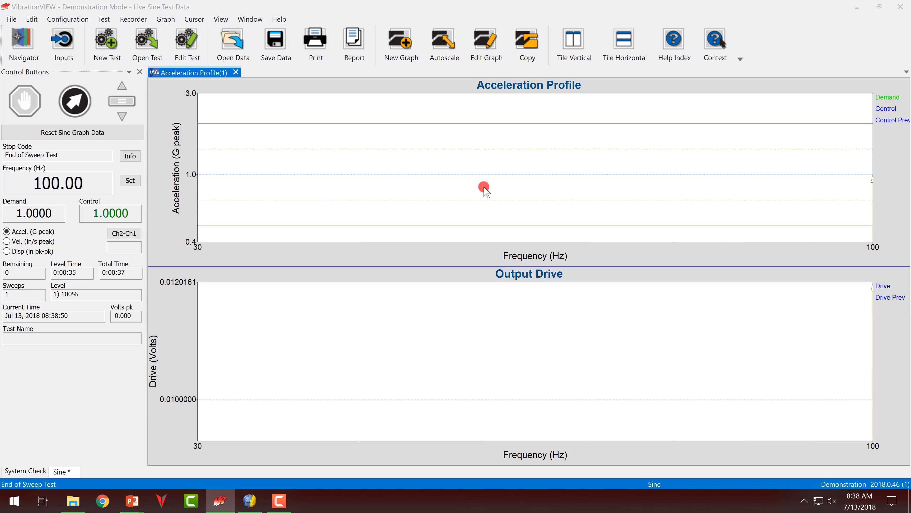
key("alt+Tab")
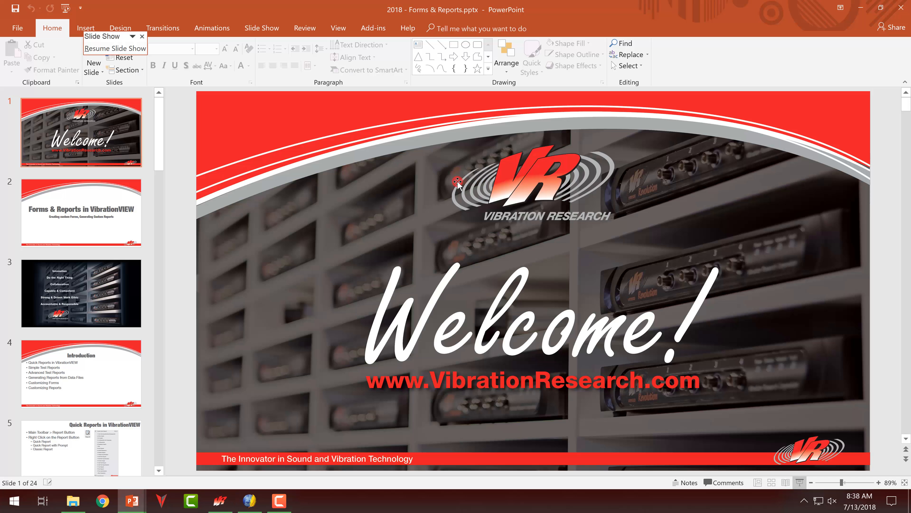
left_click(799, 482)
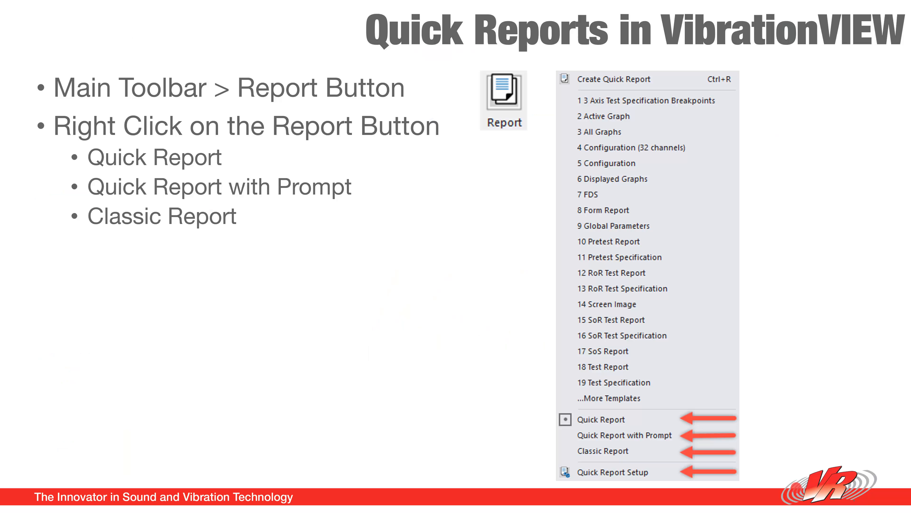
left_click(404, 225)
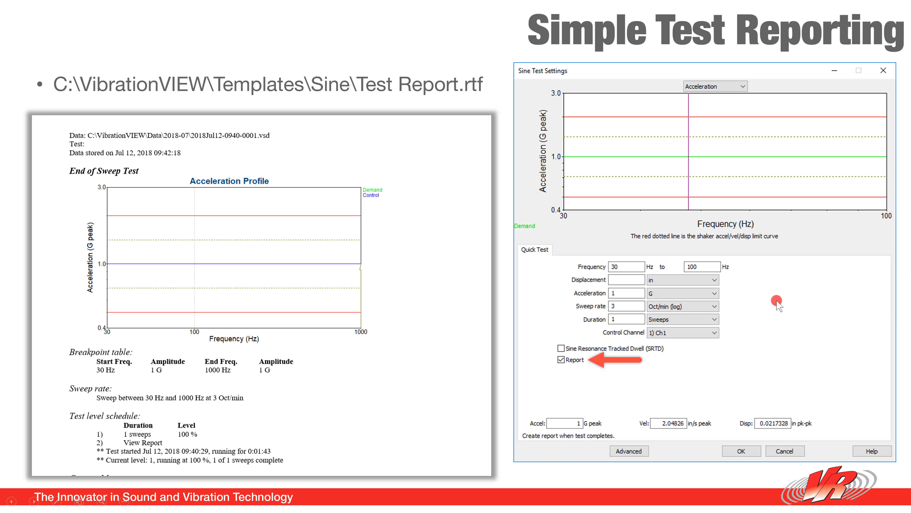
left_click(769, 298)
key("Escape")
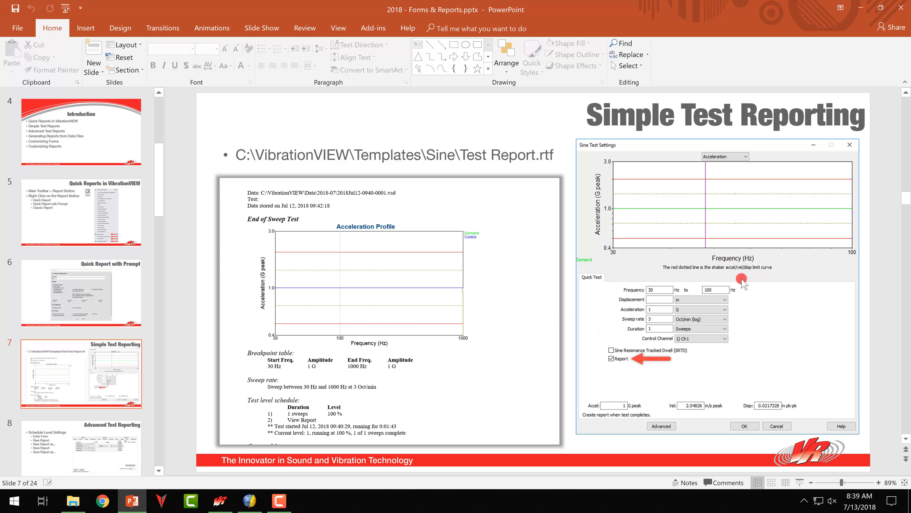
Step: Switch to VibrationVIEW, start a new Random test, enable its Report option, and discard the test settings
key("alt+Tab")
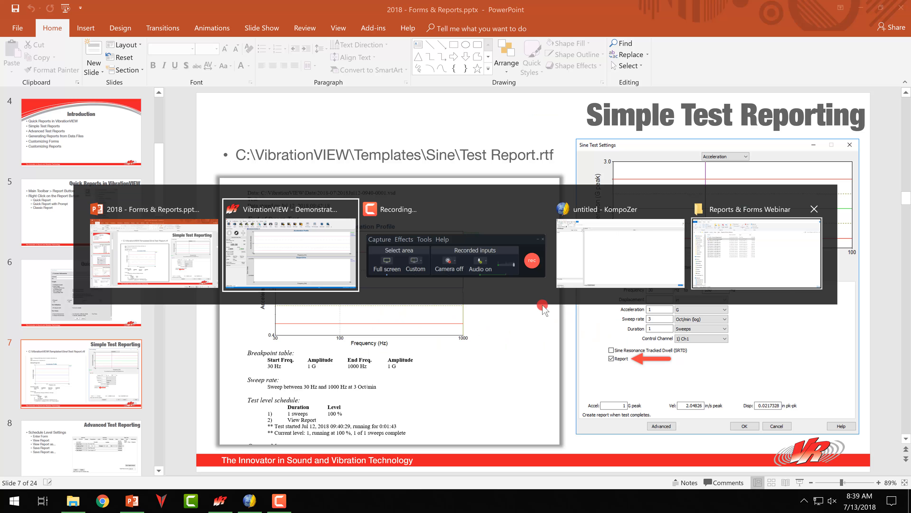
left_click(242, 262)
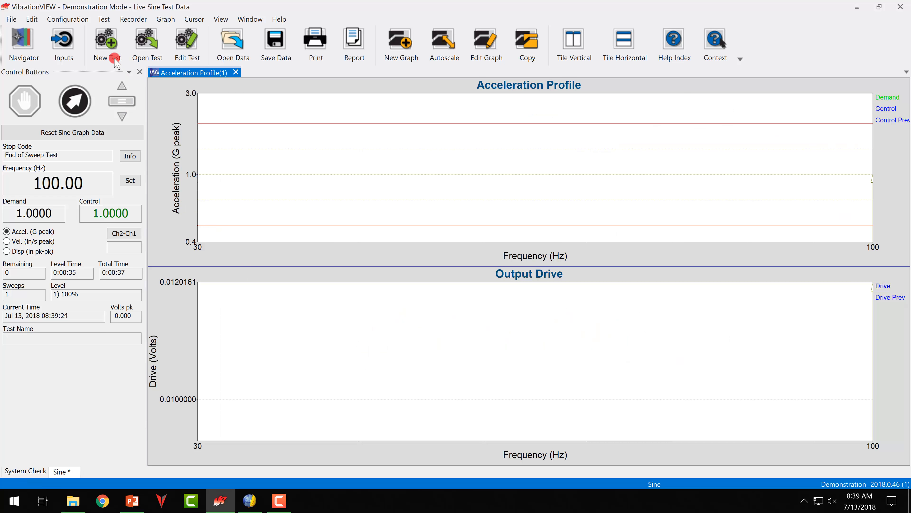
left_click(112, 49)
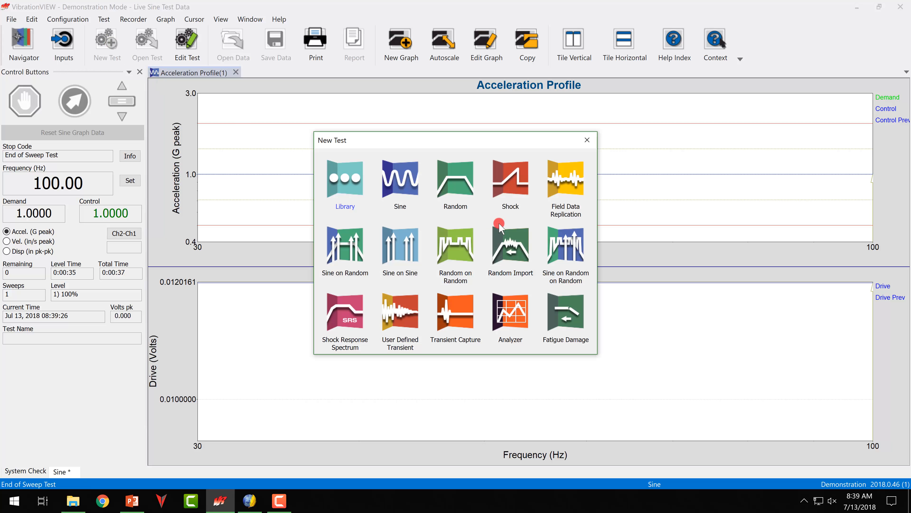
left_click(454, 181)
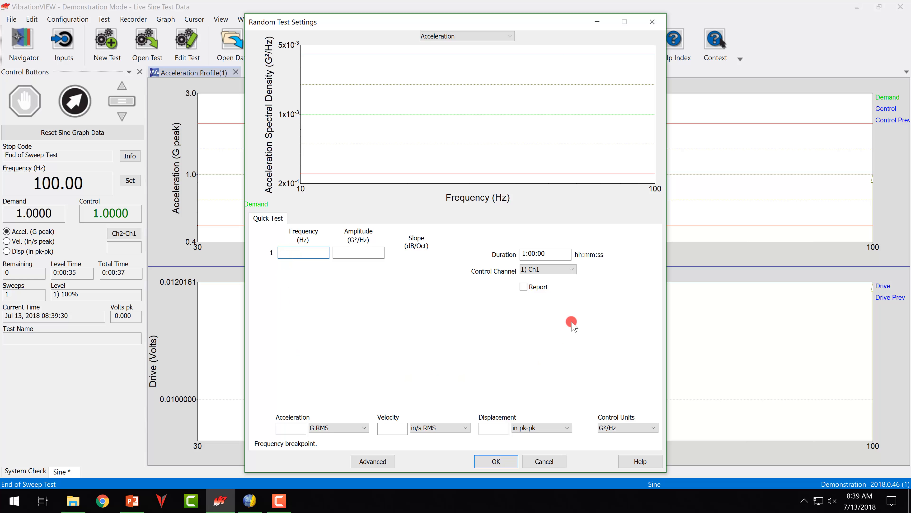
left_click(523, 286)
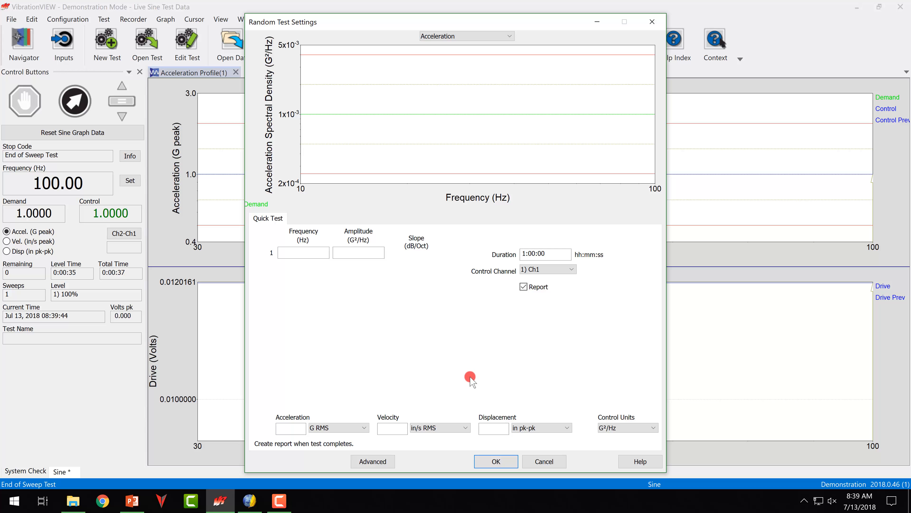
left_click(544, 461)
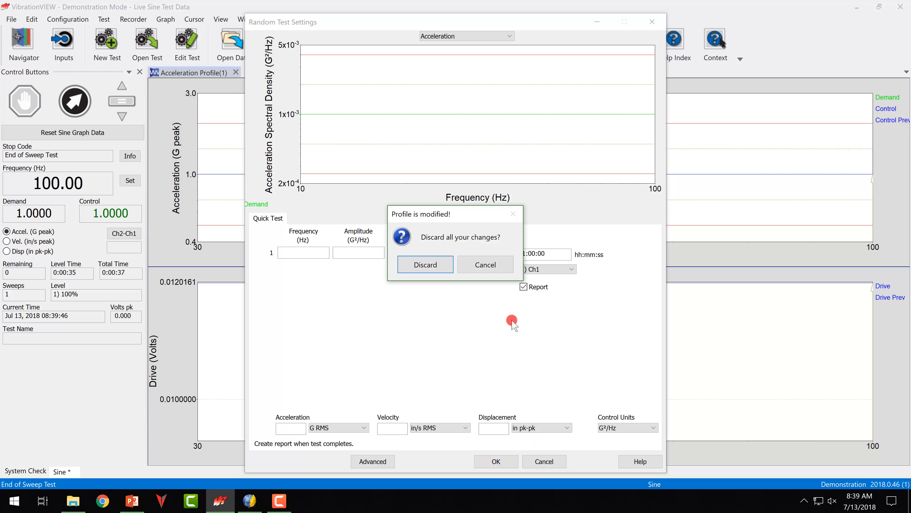
left_click(428, 264)
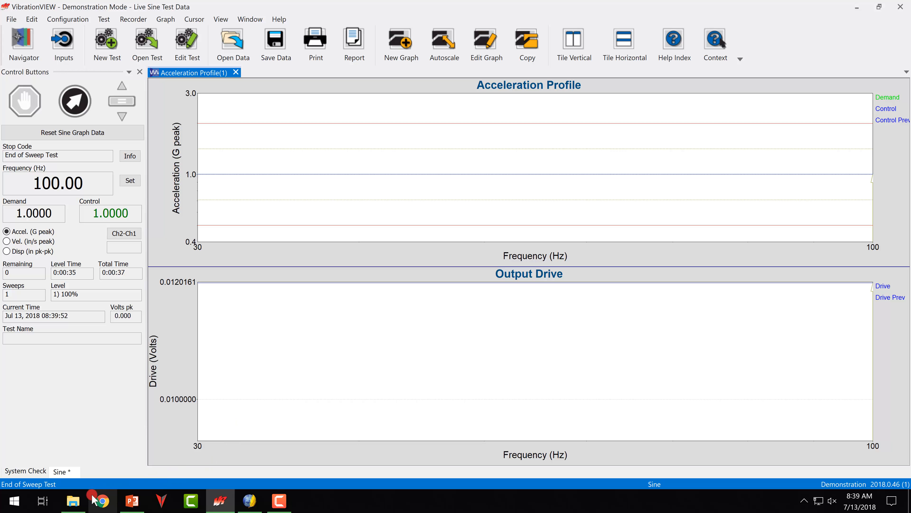
Step: Open a new File Explorer window and browse to C:\VibrationVIEW\Templates\Random
left_click(73, 500)
right_click(73, 500)
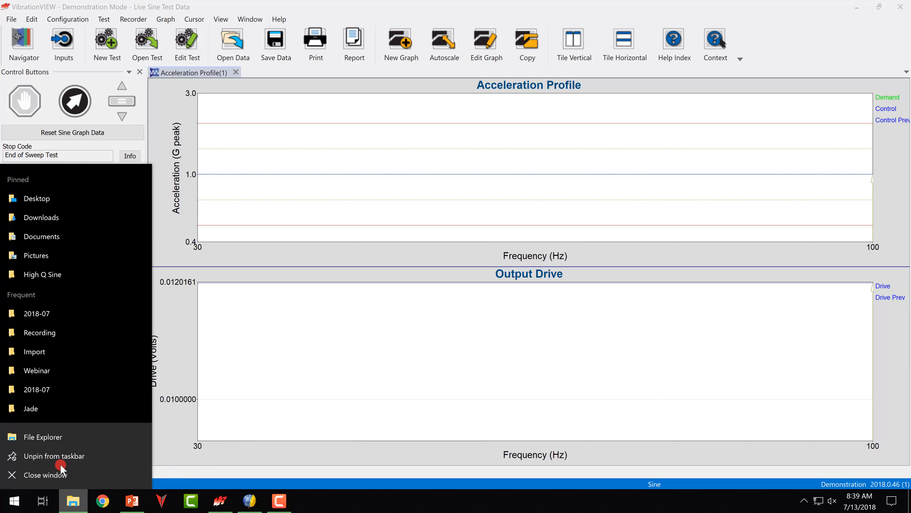
left_click(61, 443)
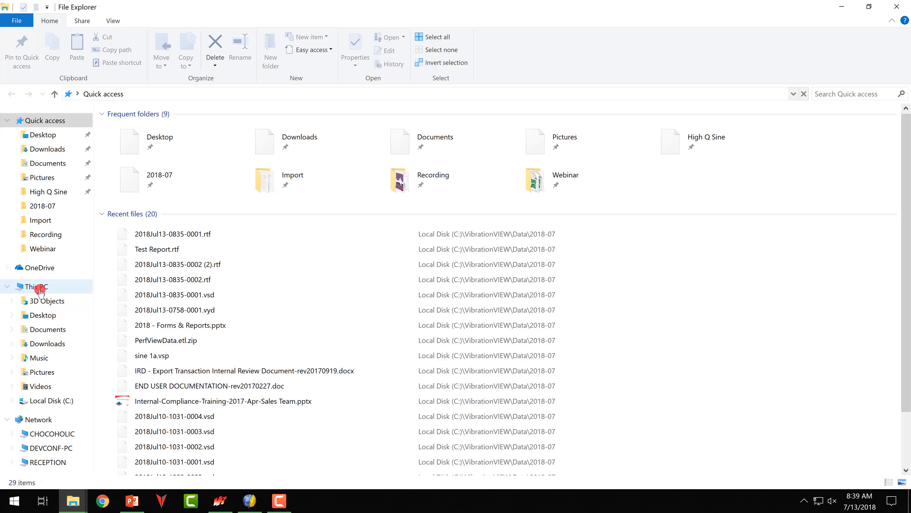
left_click(40, 290)
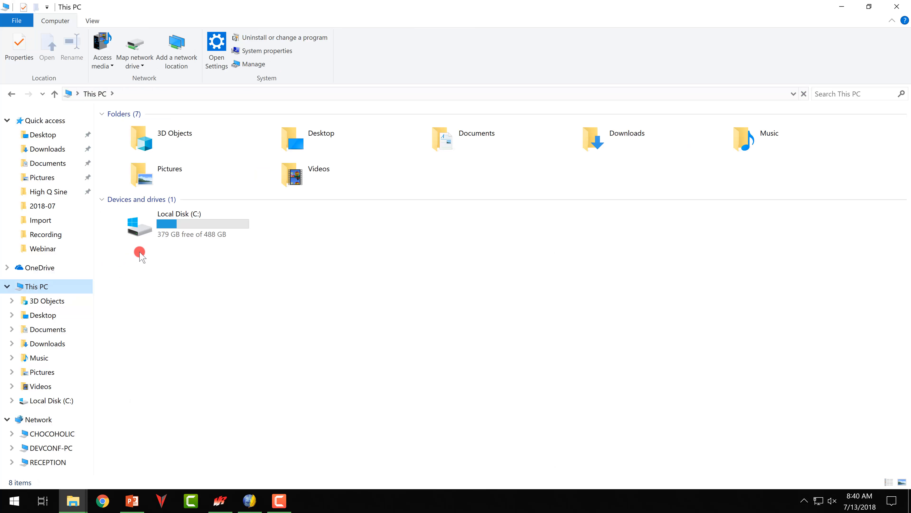
double_click(181, 231)
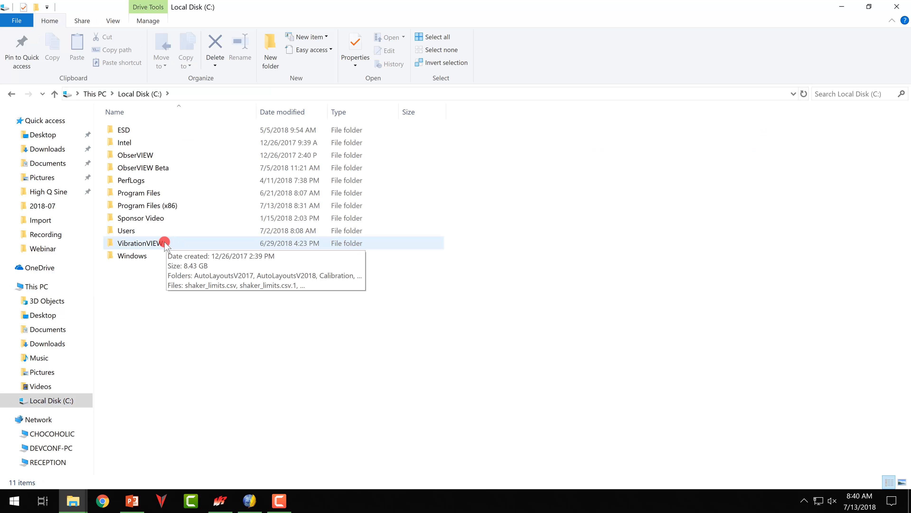
double_click(164, 244)
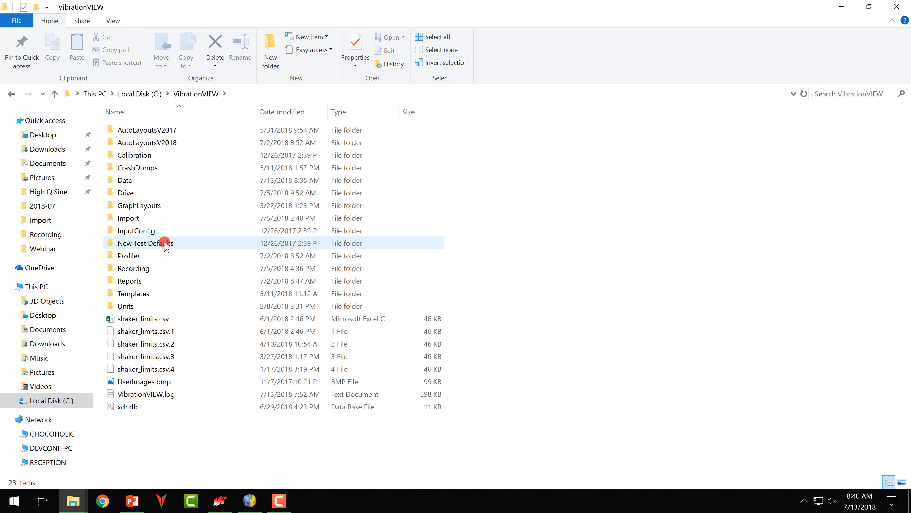
double_click(155, 296)
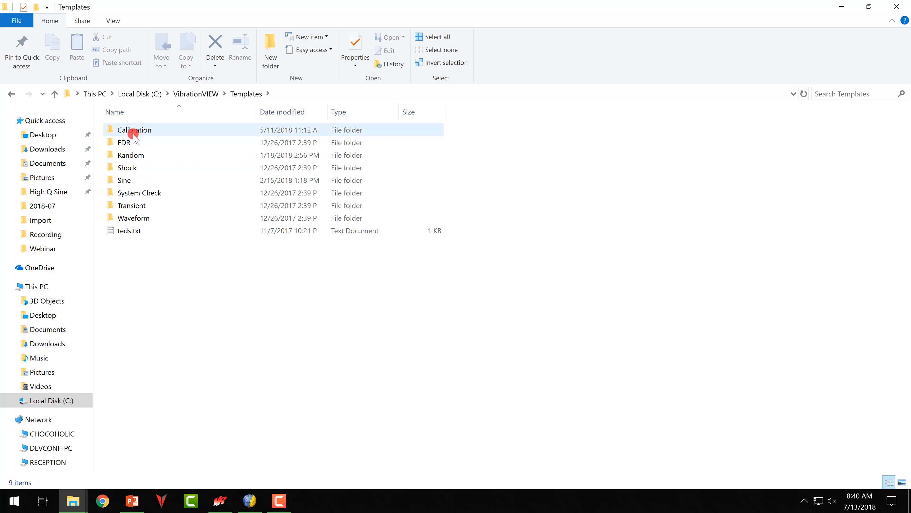
double_click(131, 155)
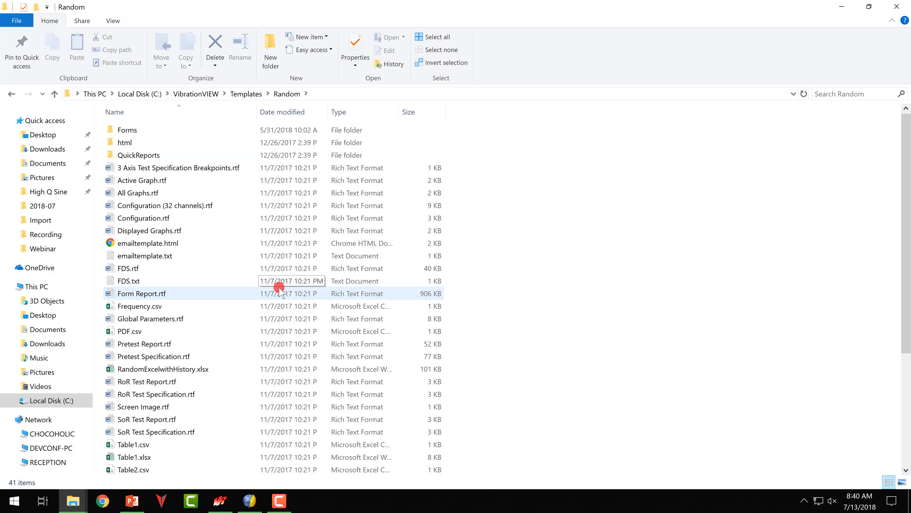
Step: Find the Test Report.rtf template in the Random folder and open it in Word
scroll(280, 287, "down", 5)
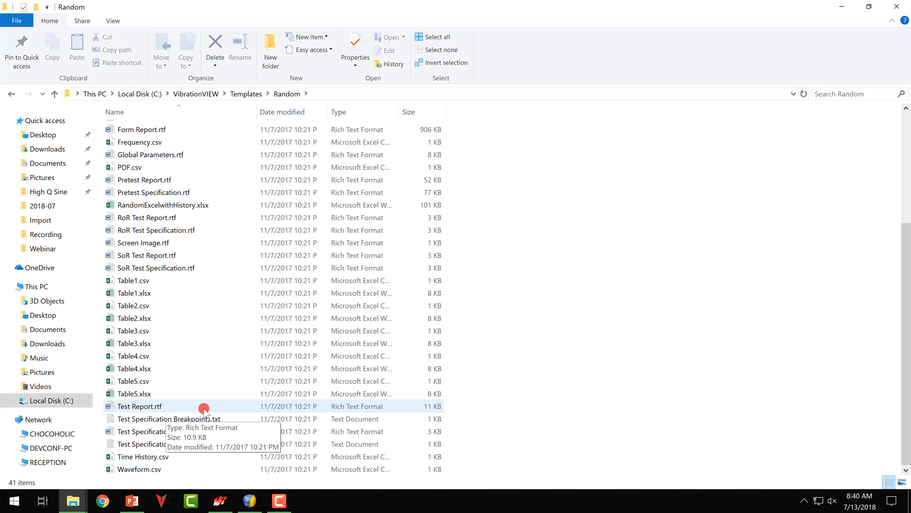
left_click(174, 407)
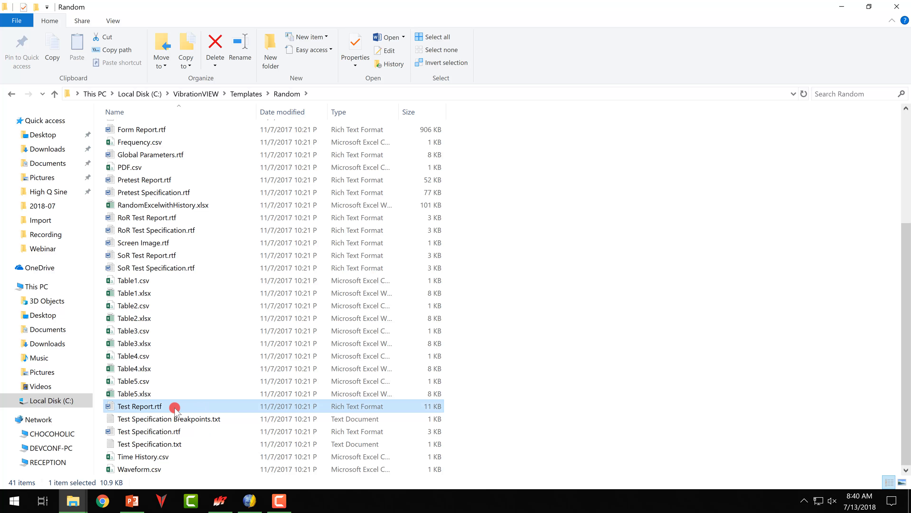
double_click(174, 407)
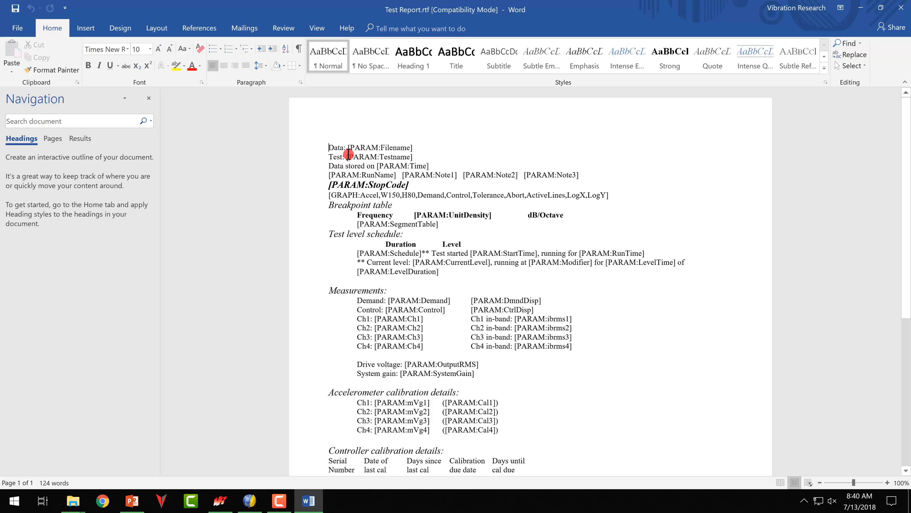
Step: Examine the template's filename parameter and graph code, then its remaining parameter fields down to the test notes
left_click_drag(348, 147, 415, 149)
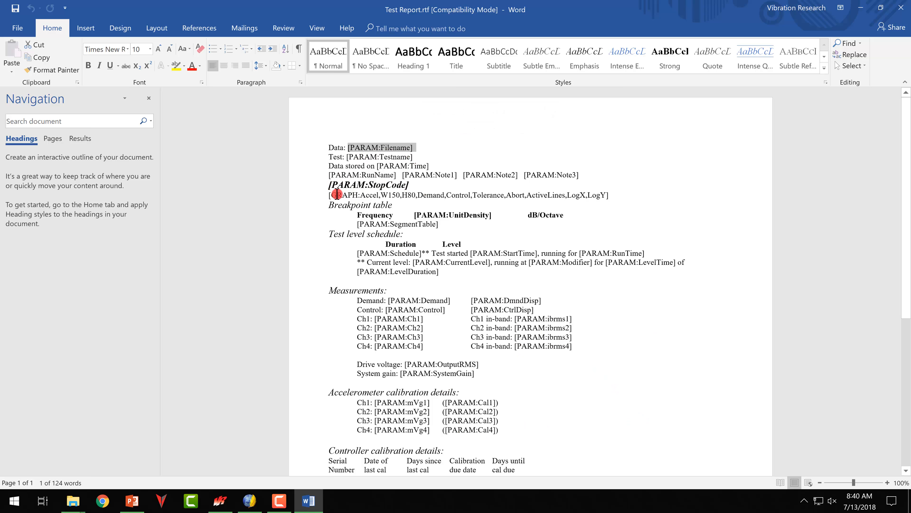
left_click_drag(327, 195, 617, 197)
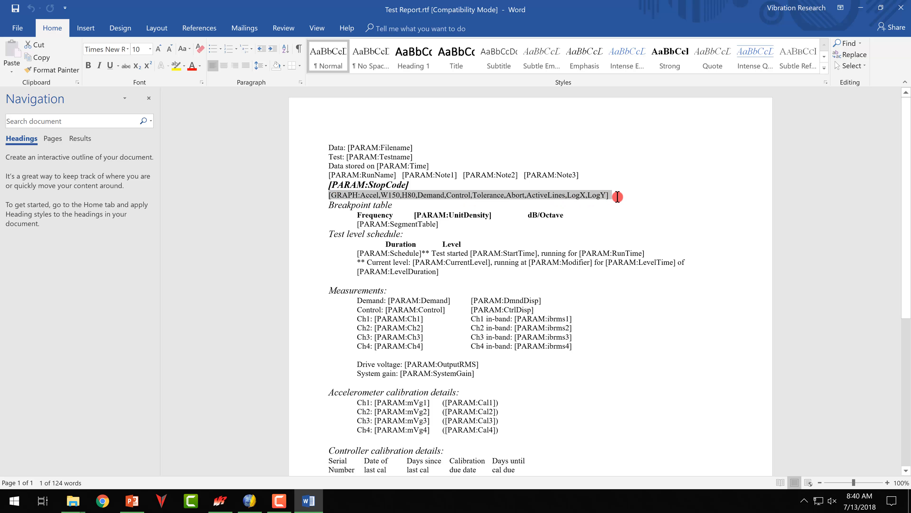
left_click(612, 303)
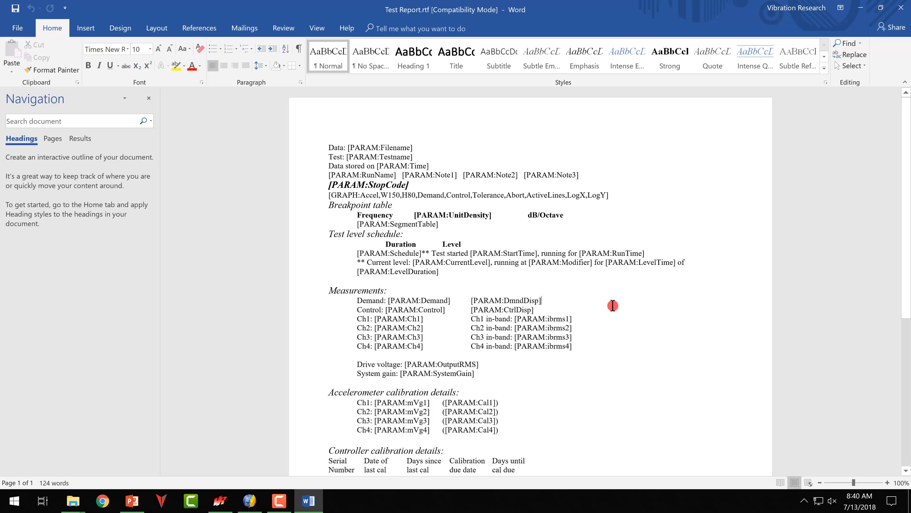
scroll(612, 305, "down", 4)
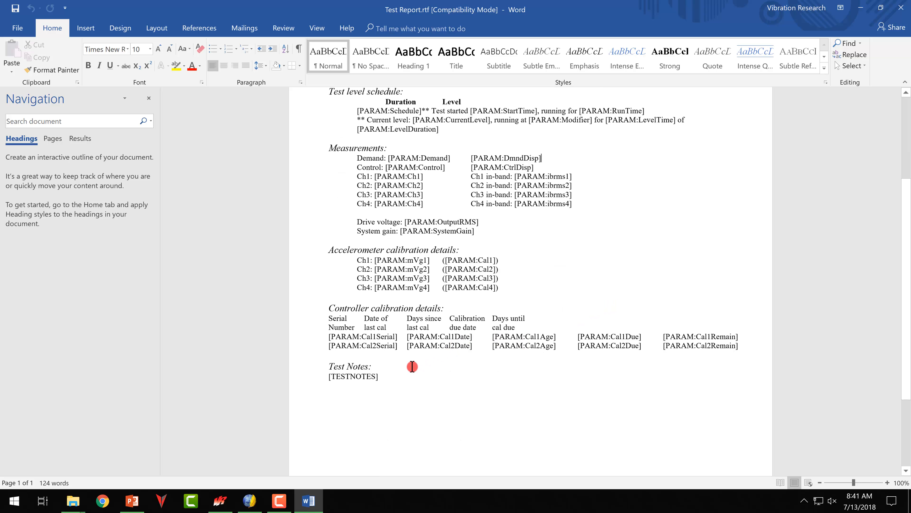
left_click(321, 377)
left_click(475, 390)
scroll(545, 350, "up", 4)
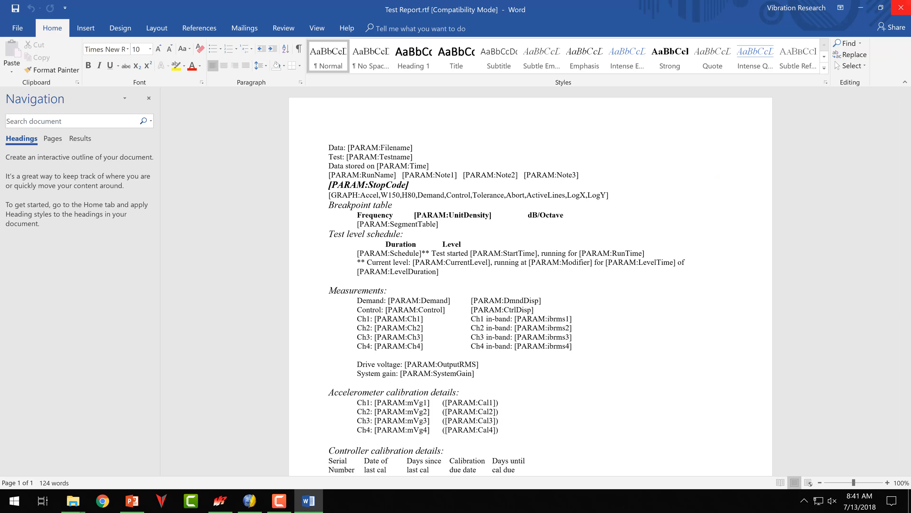
Step: Close the template document, switch to PowerPoint, and resume the slide show at the Simple Test Reporting slide
left_click(901, 7)
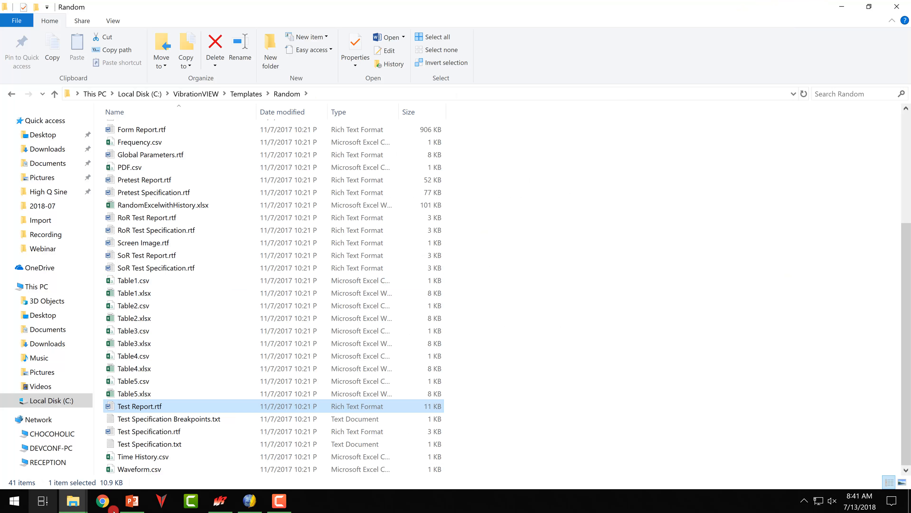
left_click(132, 501)
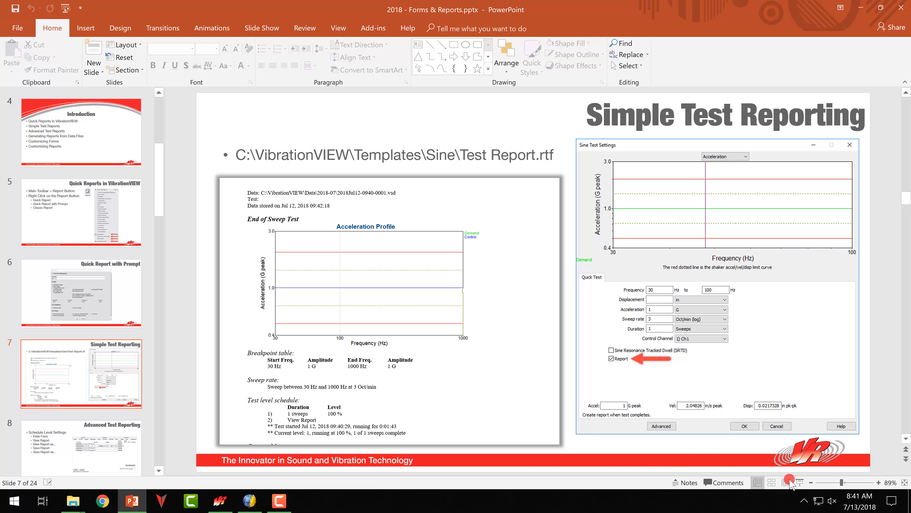
left_click(799, 481)
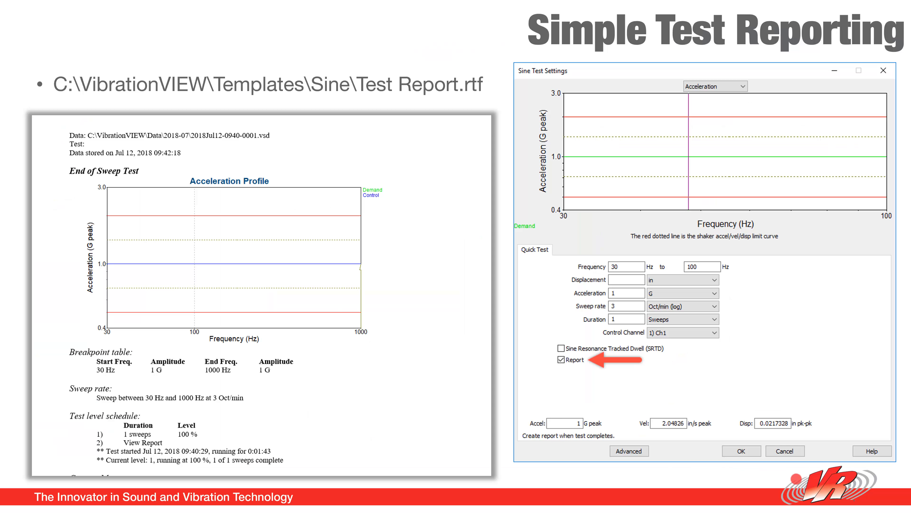
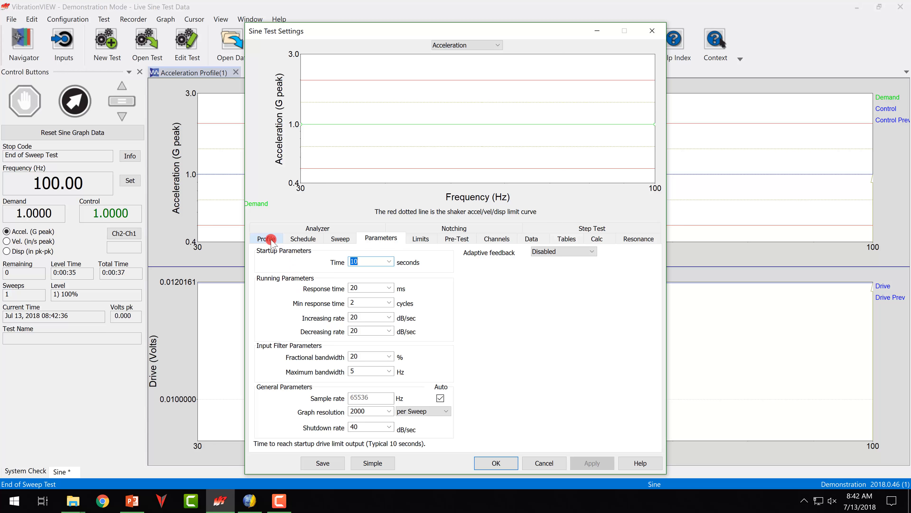
Step: Set the end frequency of the sine test profile's segment to 500 Hz
left_click(265, 237)
left_click(372, 261)
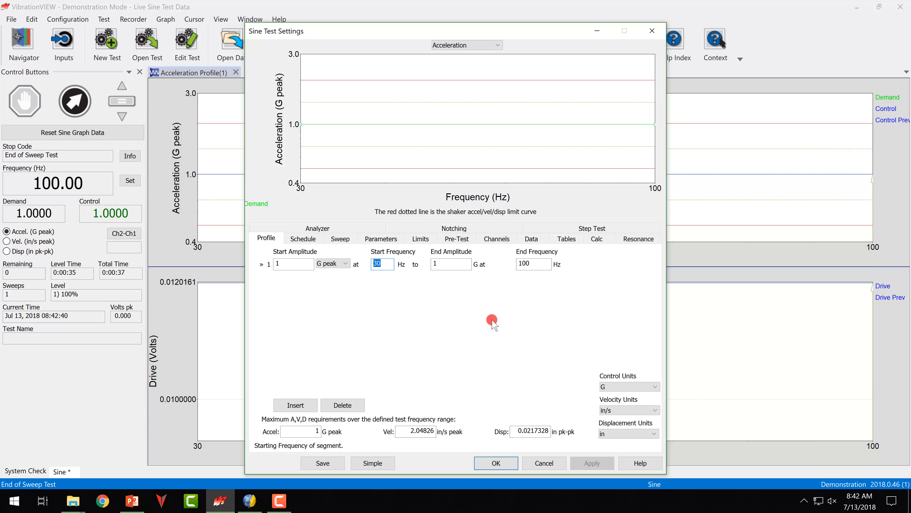
key("Tab")
key("Tab")
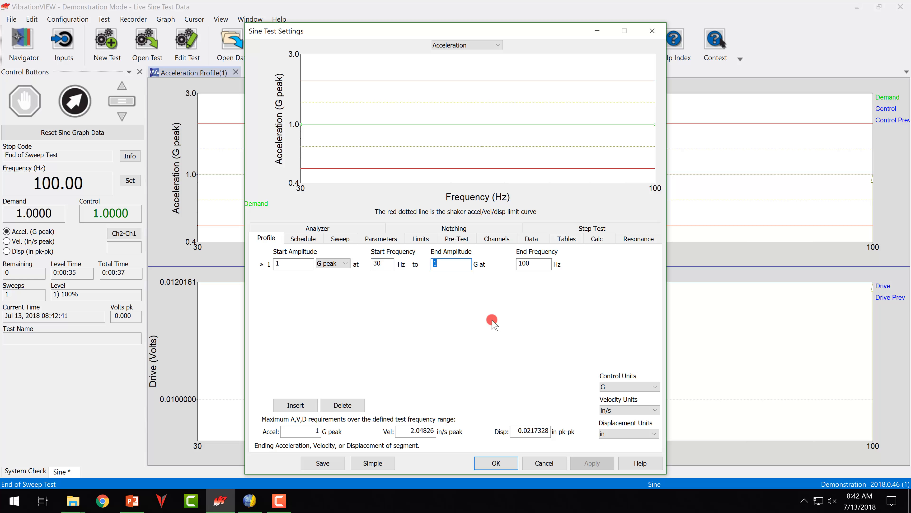
type("500")
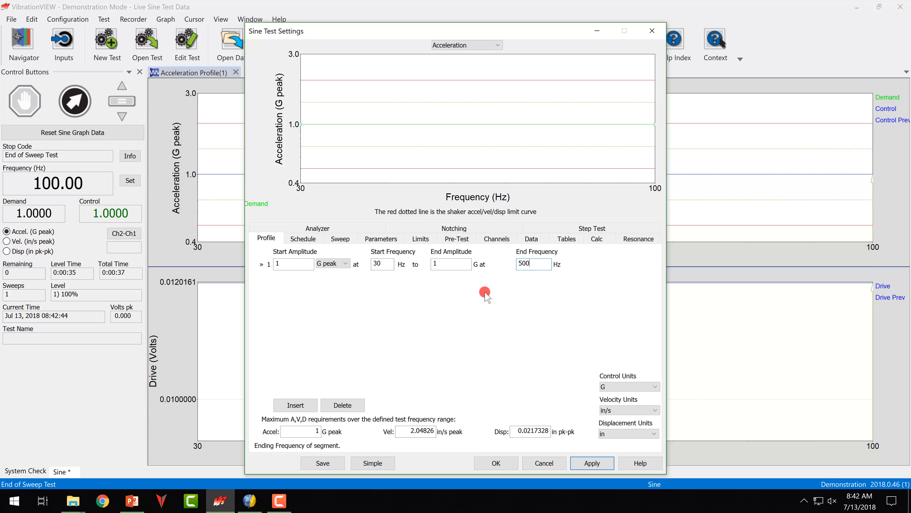
Step: Convert the sine test to an advanced test and add three more levels to its schedule
left_click(303, 244)
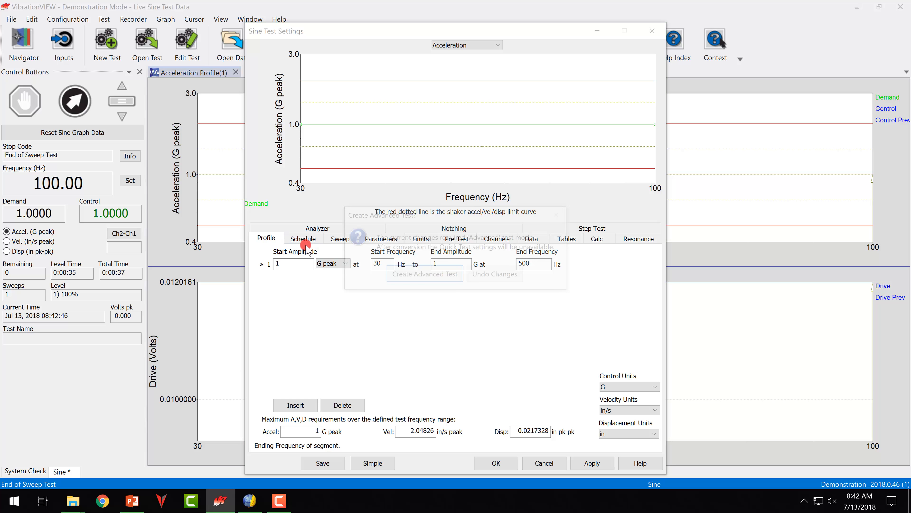
left_click(406, 277)
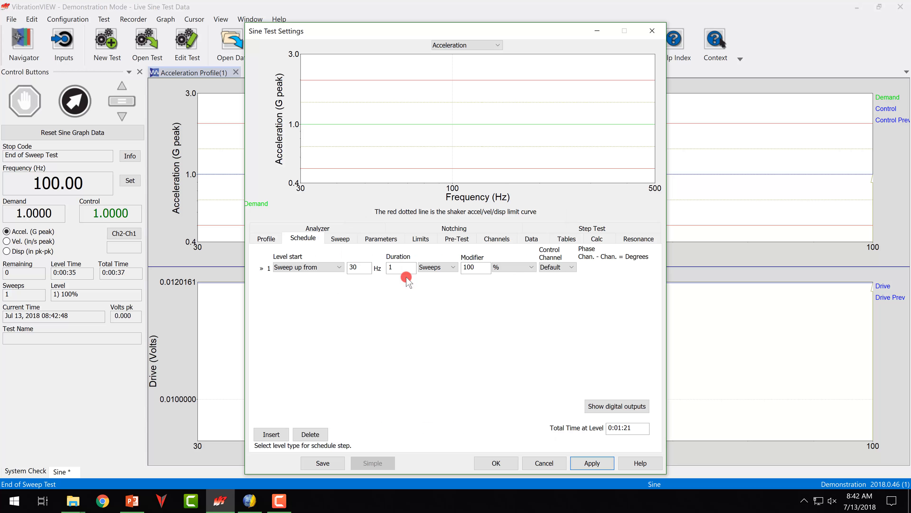
left_click(262, 434)
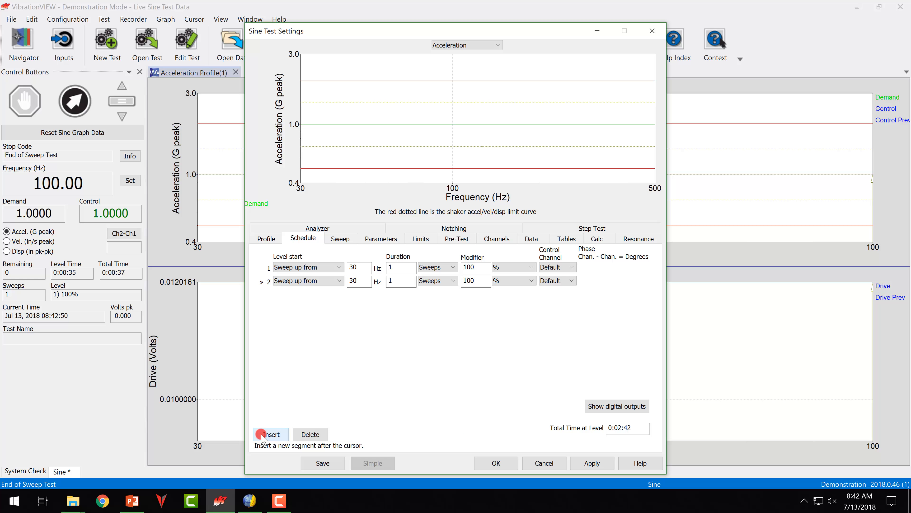
left_click(262, 435)
left_click(262, 435)
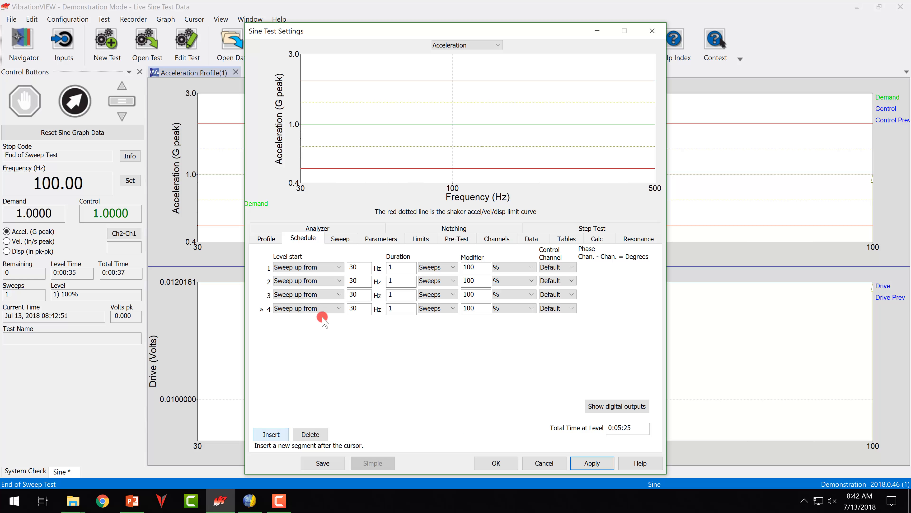
Step: Make schedule level 1 an Enter Form step that uses the Pre-Test.html form
left_click(336, 266)
left_click(336, 267)
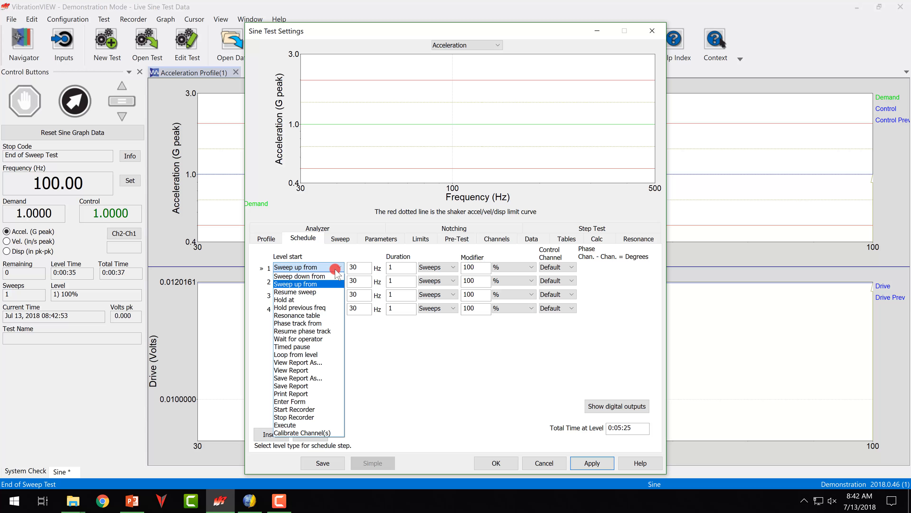
left_click(312, 401)
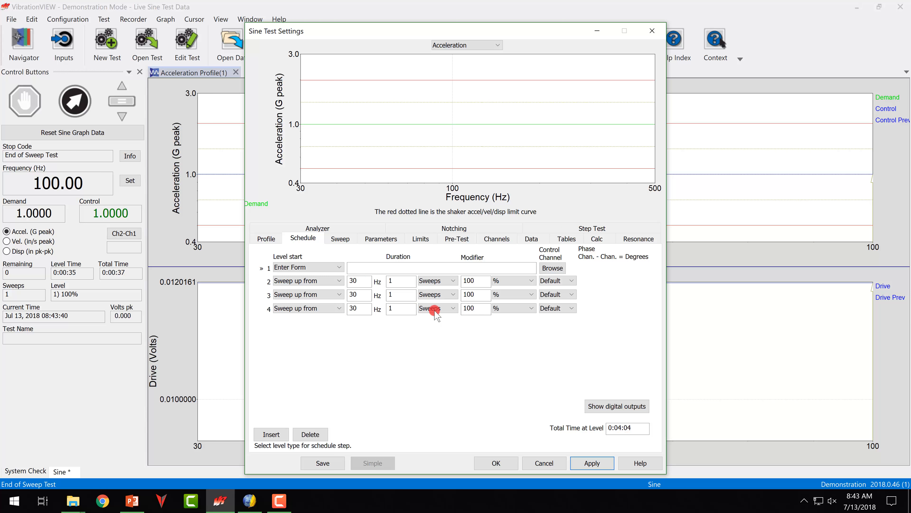
left_click(552, 269)
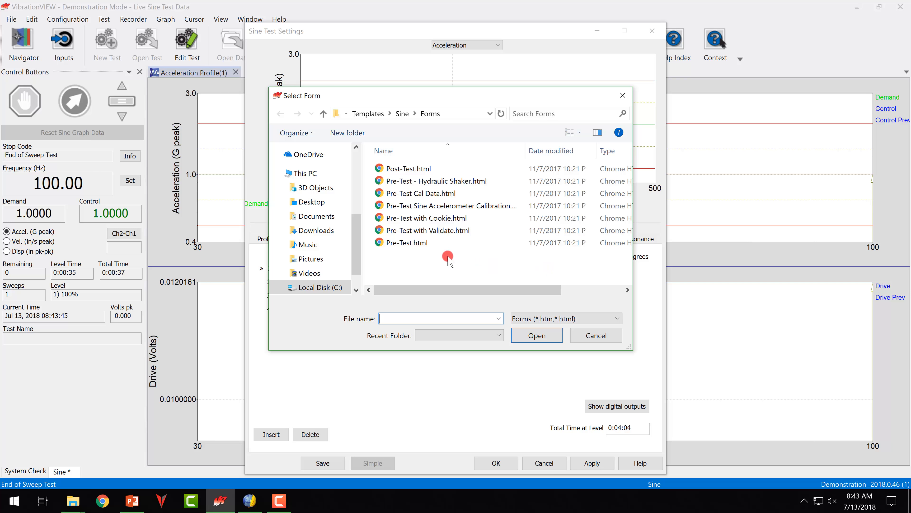
left_click(424, 248)
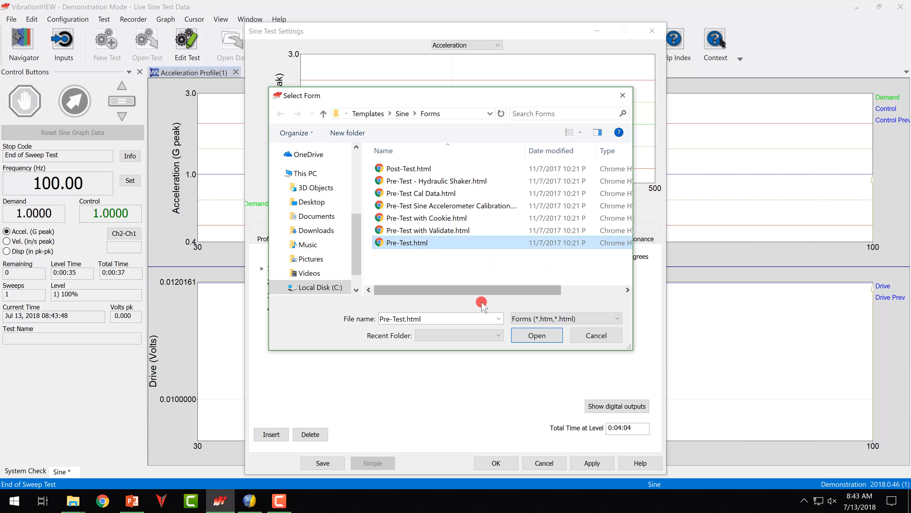
left_click(534, 336)
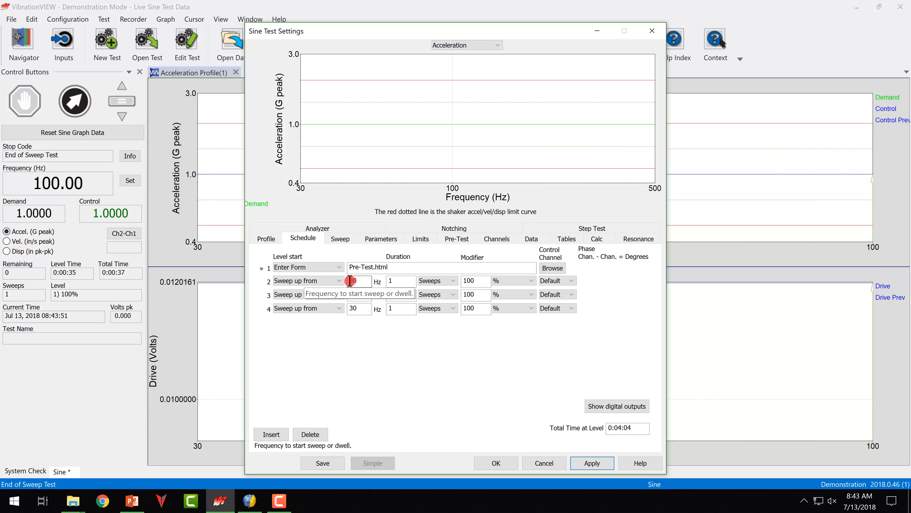
Step: Make schedule level 3 an Enter Form step that uses the Post-Test.html form
left_click(339, 298)
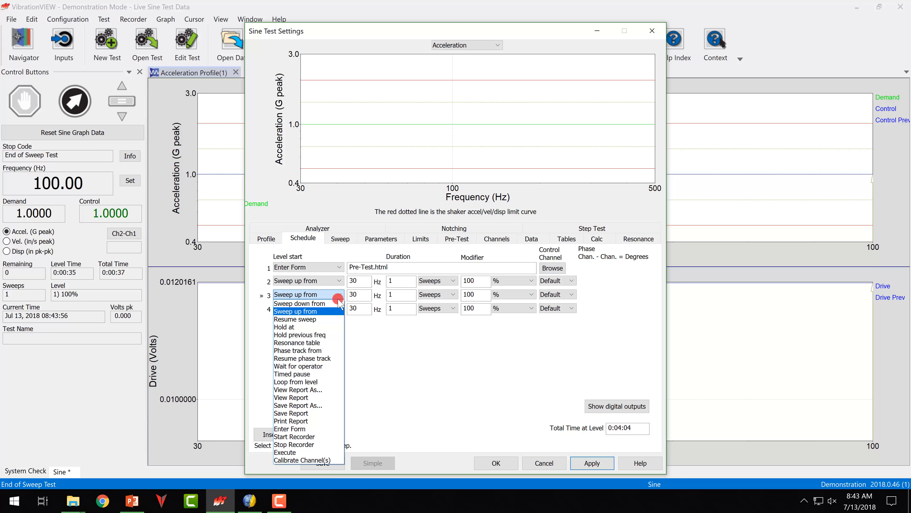
left_click(300, 430)
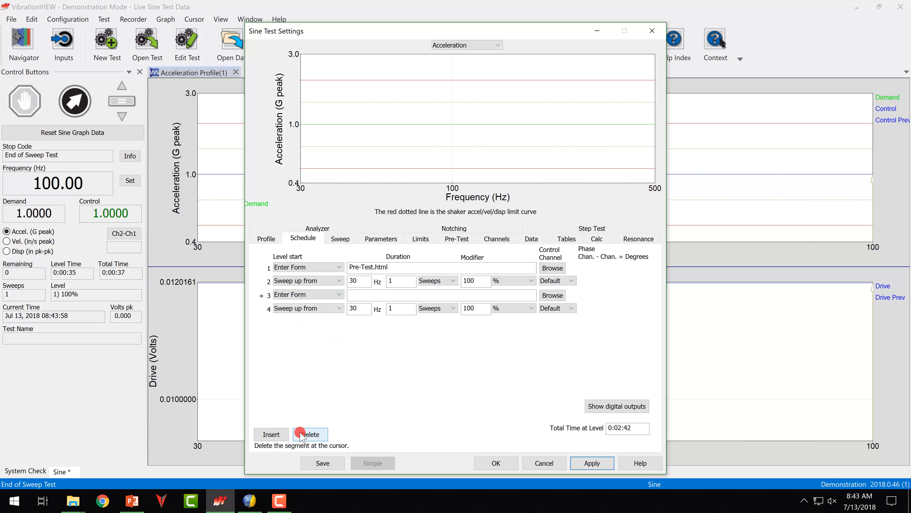
left_click(552, 295)
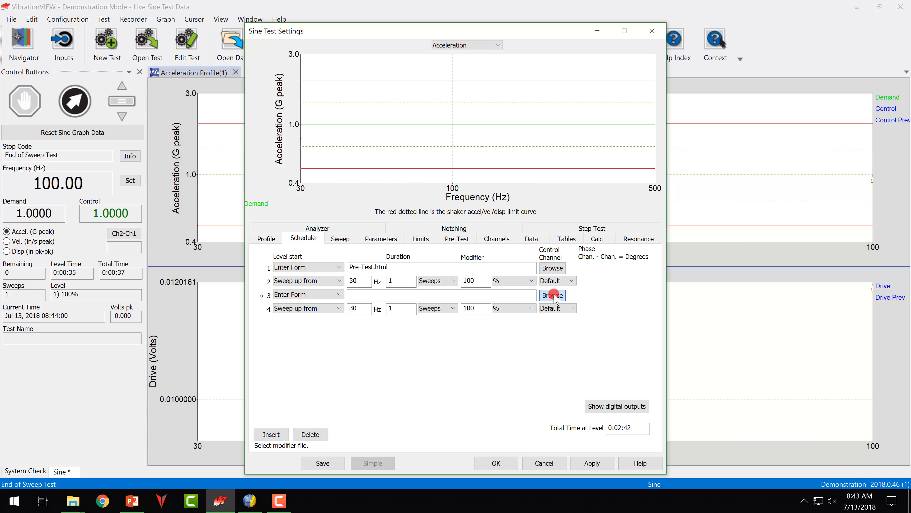
left_click(377, 105)
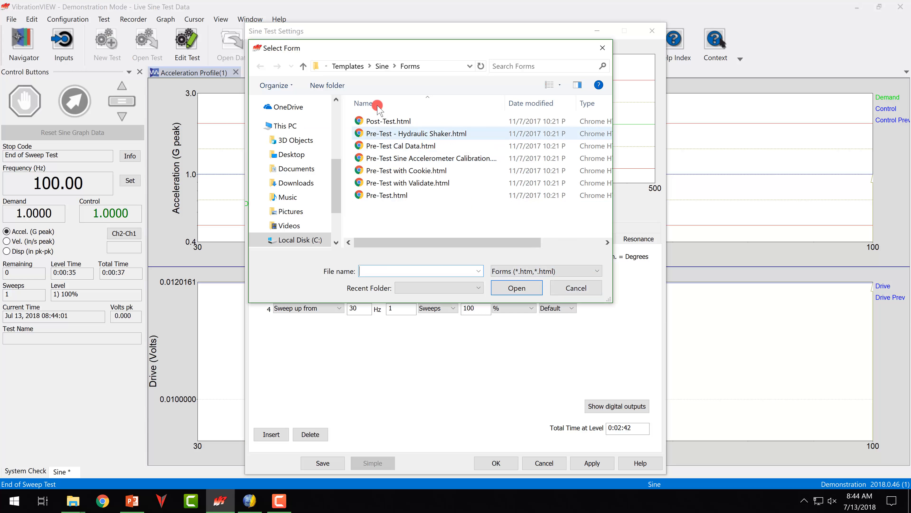
left_click(387, 123)
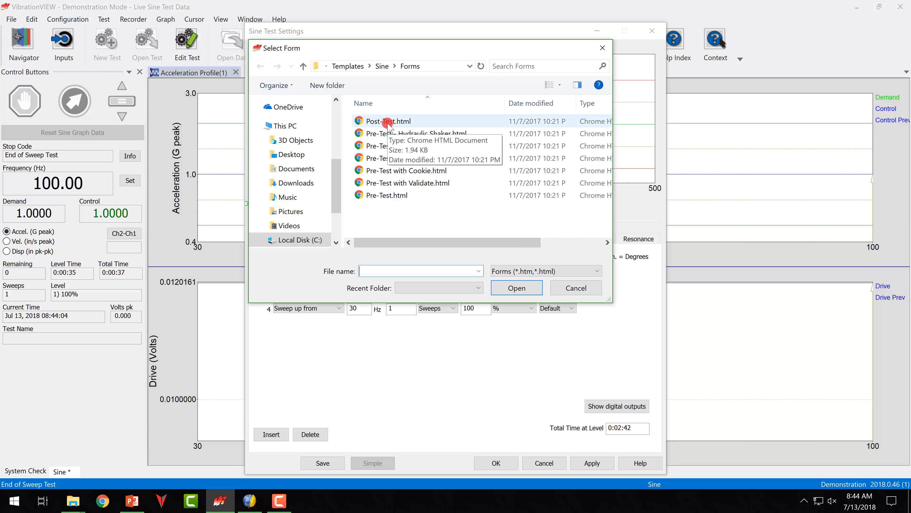
double_click(388, 122)
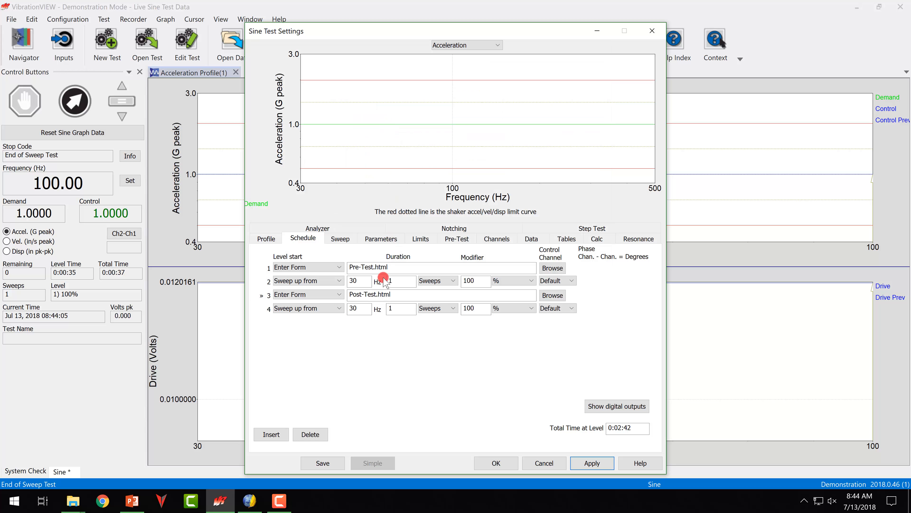
Step: Make schedule level 4 a View Report step that uses the Form Report.rtf template
left_click(337, 308)
left_click(337, 308)
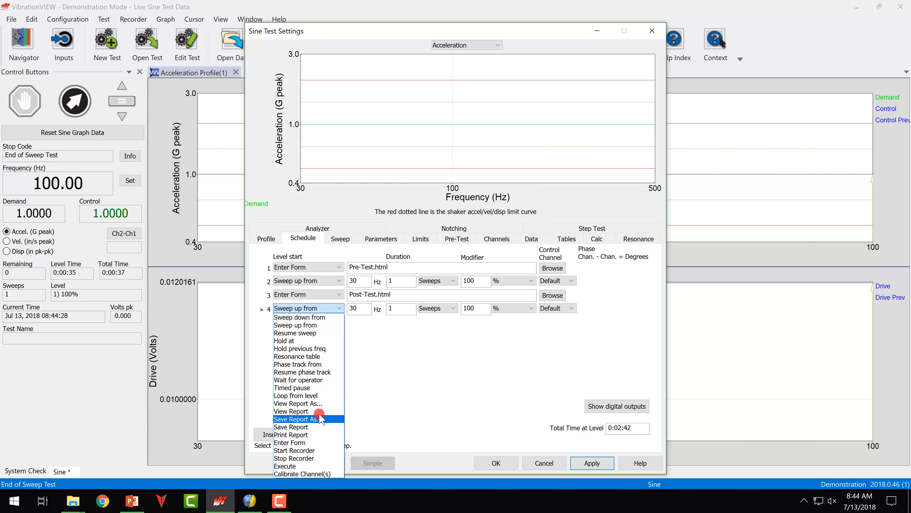
left_click(311, 411)
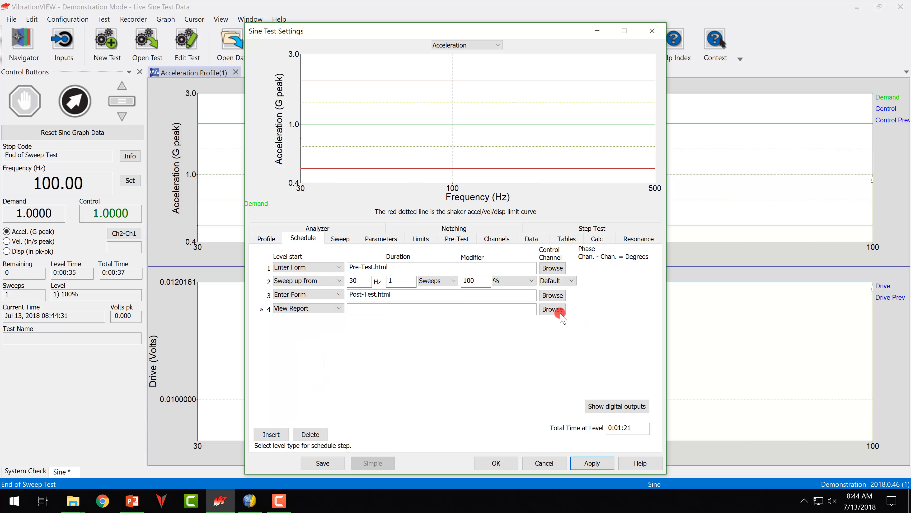
left_click(552, 309)
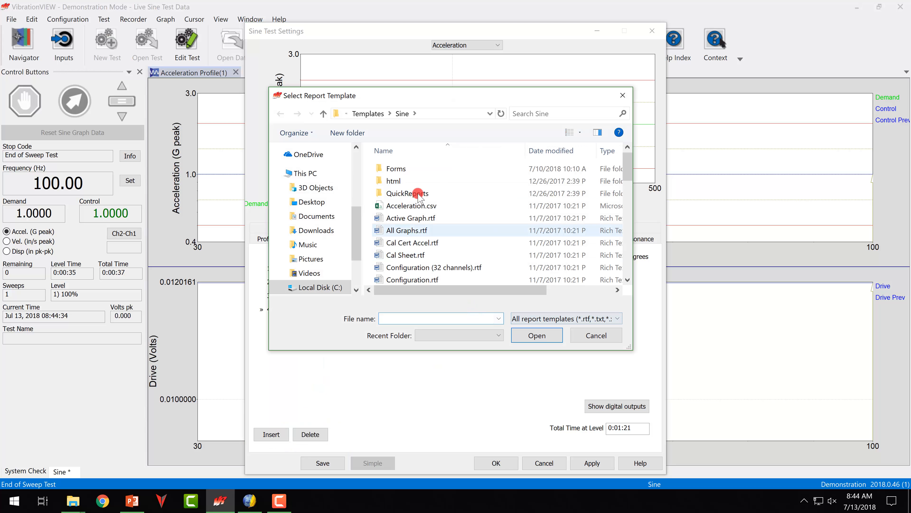
scroll(427, 194, "down", 5)
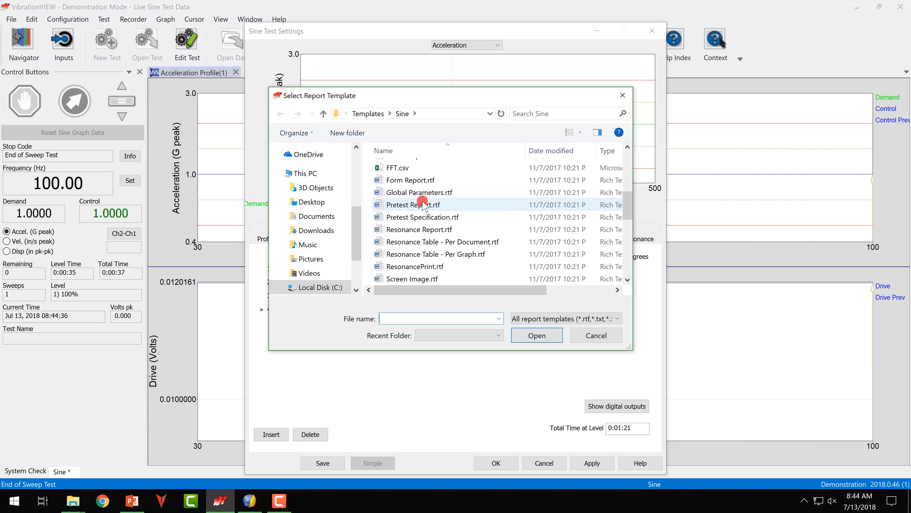
double_click(401, 181)
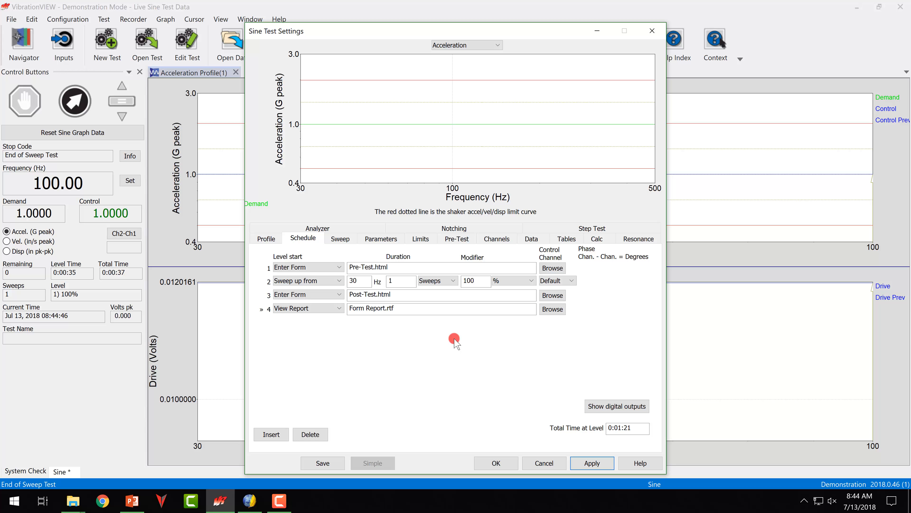
Step: Try naming reports with the [PARAM:FS] template, and restore the option to use the data file name for reports
left_click(531, 238)
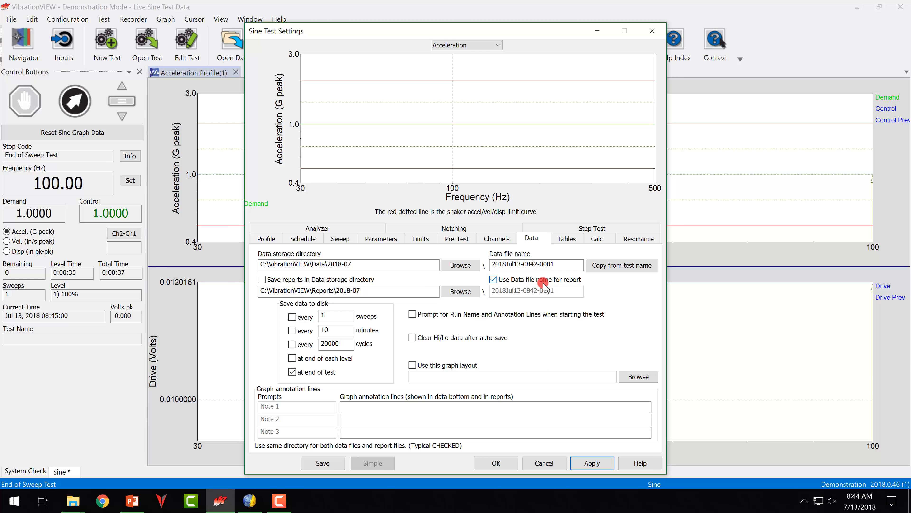
left_click(492, 279)
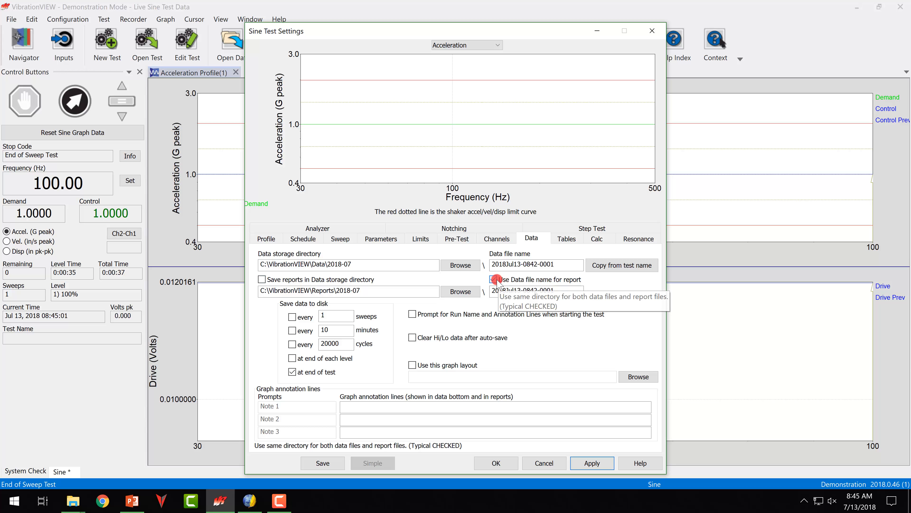
left_click_drag(493, 291, 562, 293)
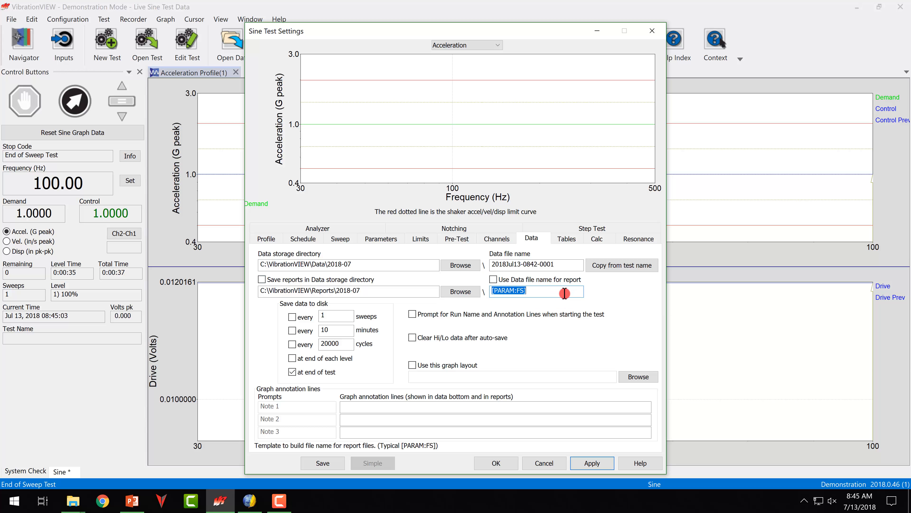
type("[PARAM:FS]")
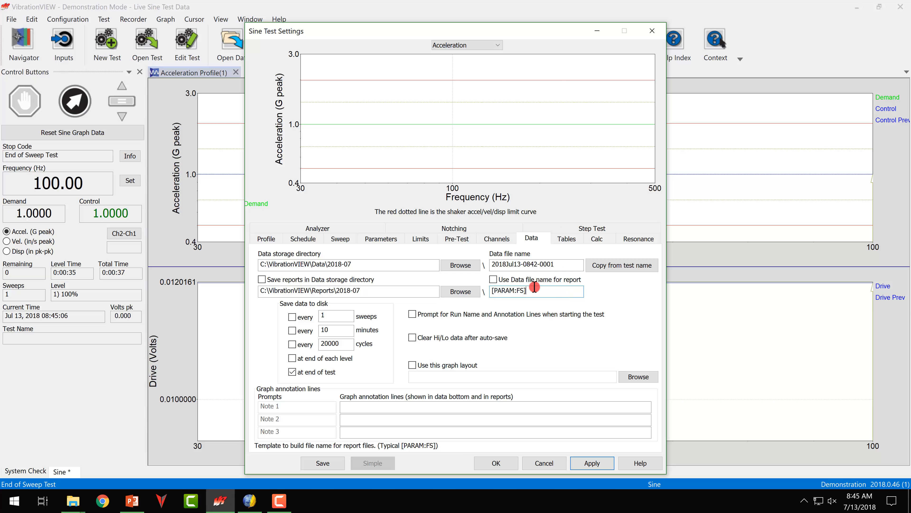
left_click(493, 279)
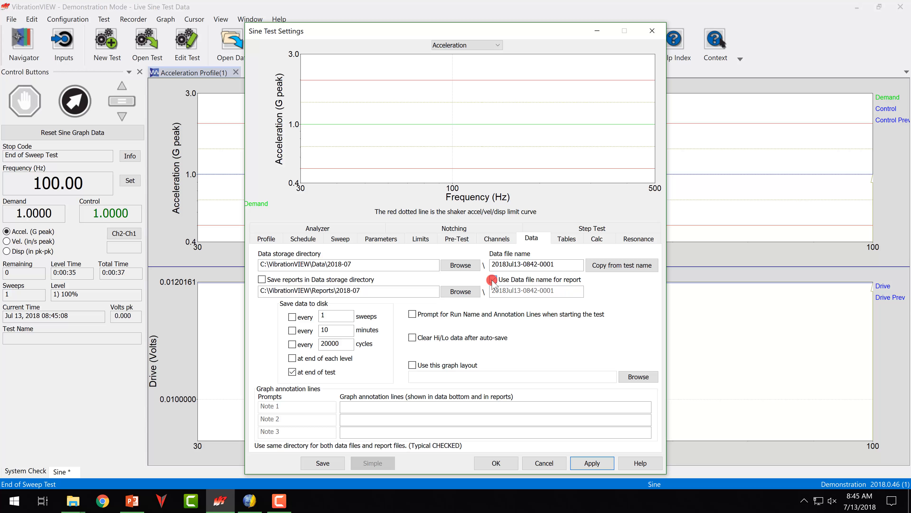
Step: Check the report actions available for schedule level 4, keep View Report, and accept the sine test settings to run the test
left_click(319, 239)
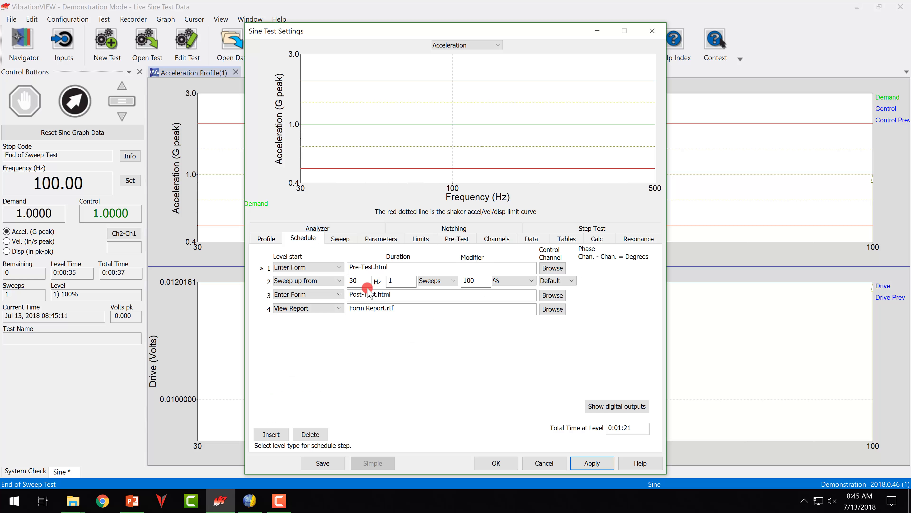
left_click(342, 309)
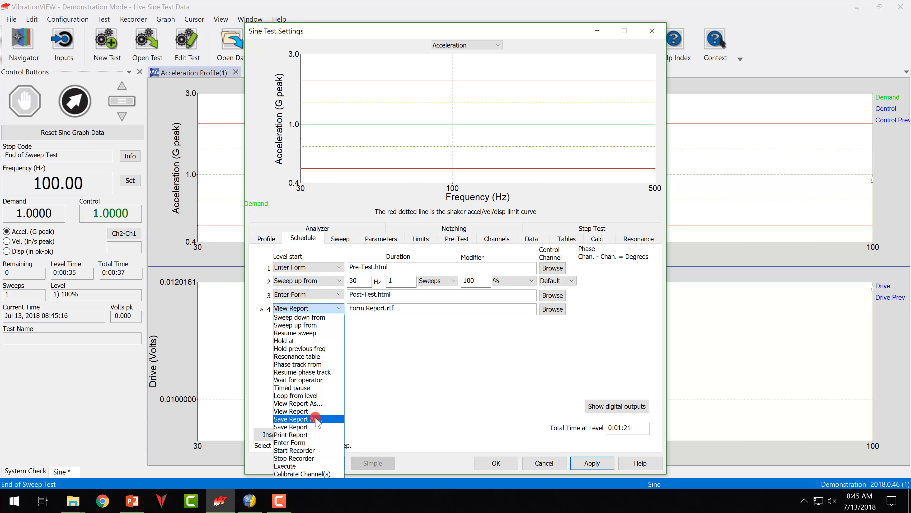
left_click(404, 352)
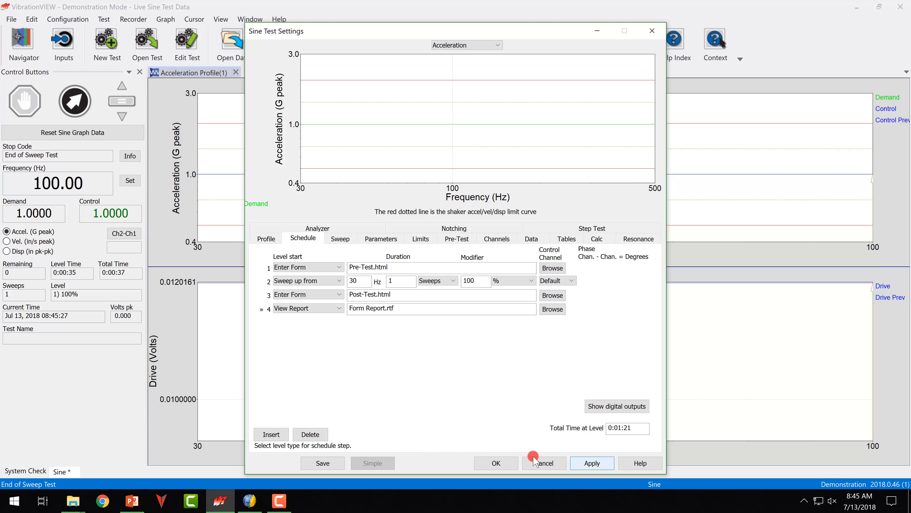
left_click(496, 463)
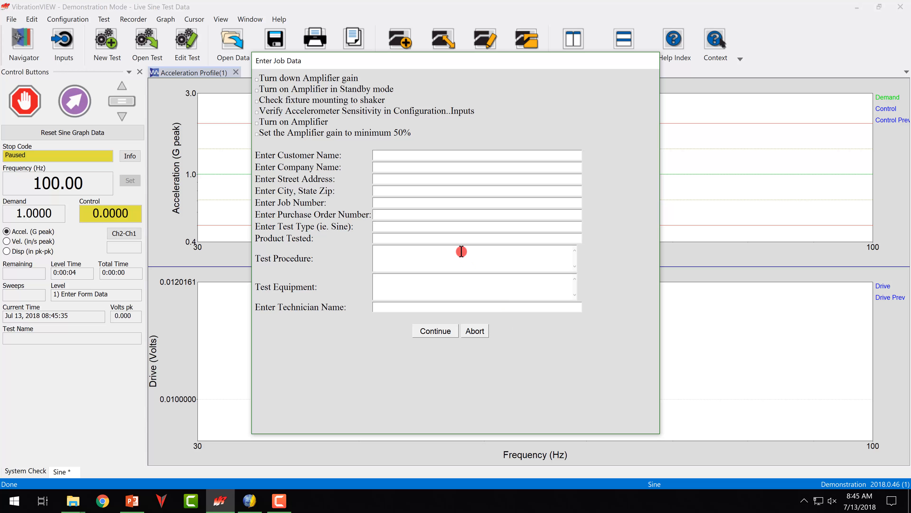
Step: Enter the customer's name and the company name Company 123 in the job data form
left_click(388, 155)
type("Customer XYZ")
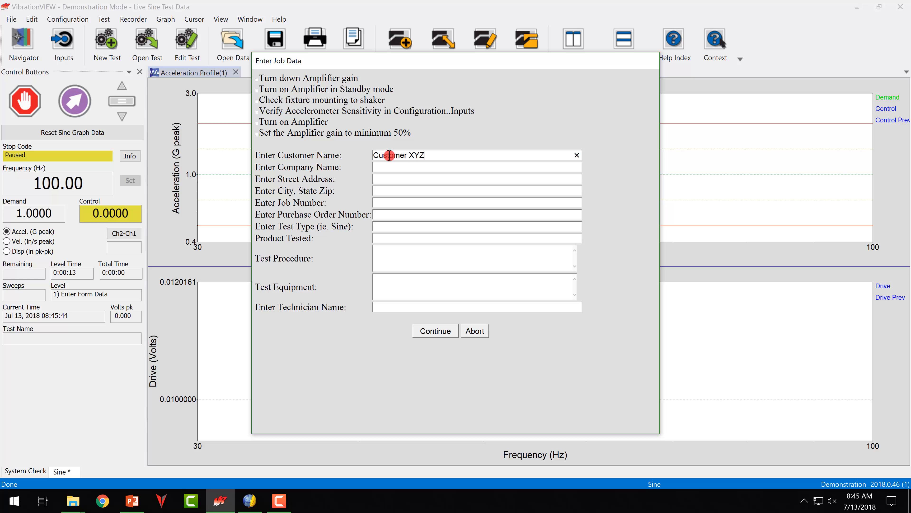
key("Tab")
type("COmpany")
key("BackSpace")
key("BackSpace")
key("BackSpace")
key("BackSpace")
key("BackSpace")
key("BackSpace")
type("COmp")
key("BackSpace")
key("BackSpace")
key("BackSpace")
key("BackSpace")
type("ompany 123")
Step: Complete the checklist, address, job and purchase order numbers, test type Sine Sweep, product WIdget and technician's name, and continue the test
key("Tab")
type("123")
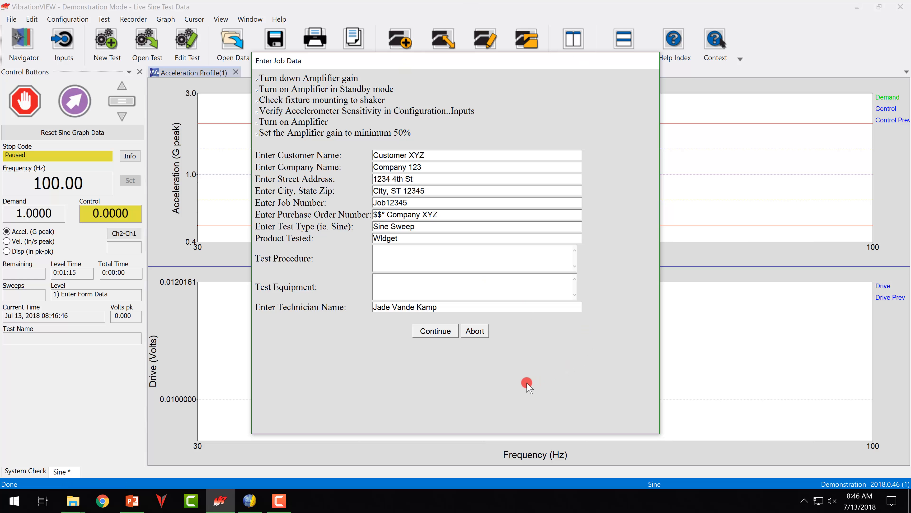
left_click(439, 331)
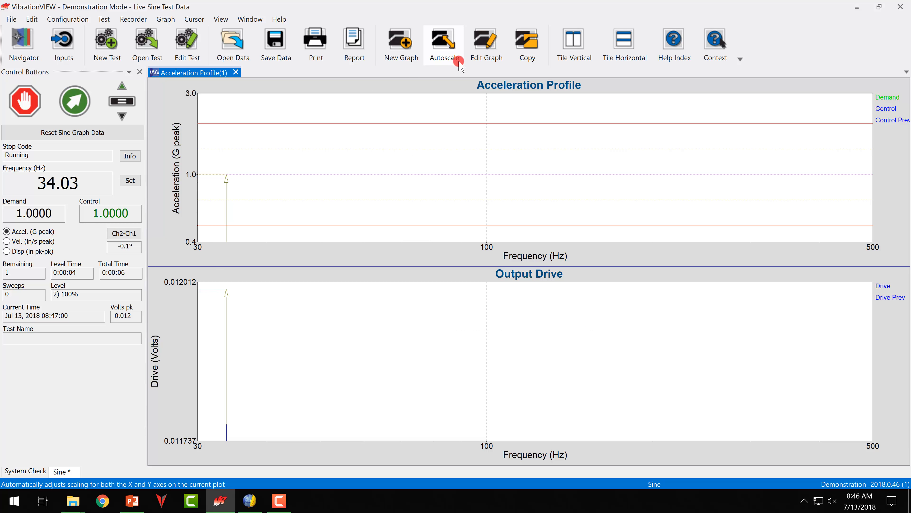
Step: Add the Ch2, Ch3 and Ch4 input channel traces to the Acceleration Profile graph and apply the graph settings
left_click(480, 53)
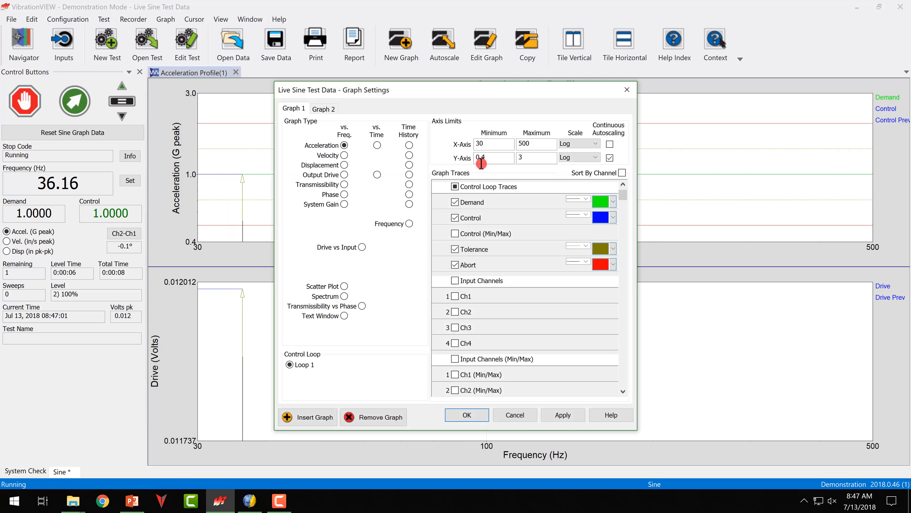
left_click(454, 310)
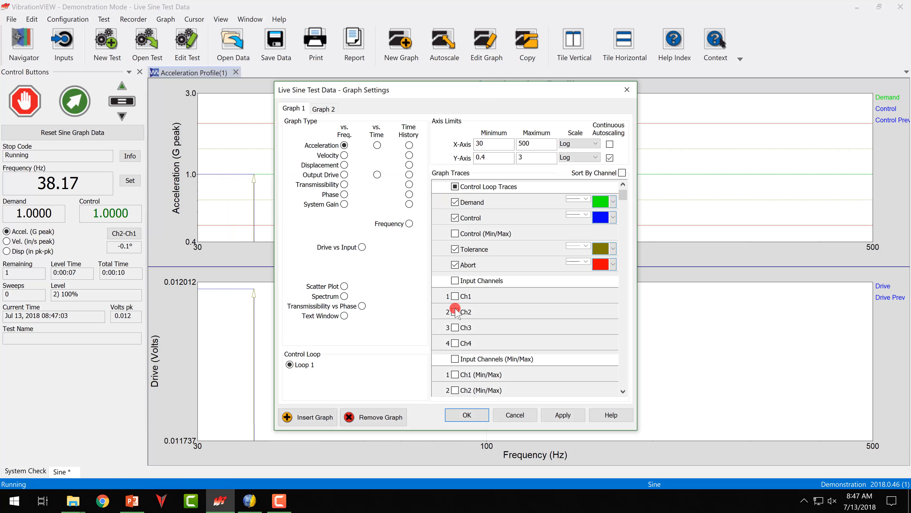
left_click(455, 326)
left_click(455, 343)
left_click(545, 409)
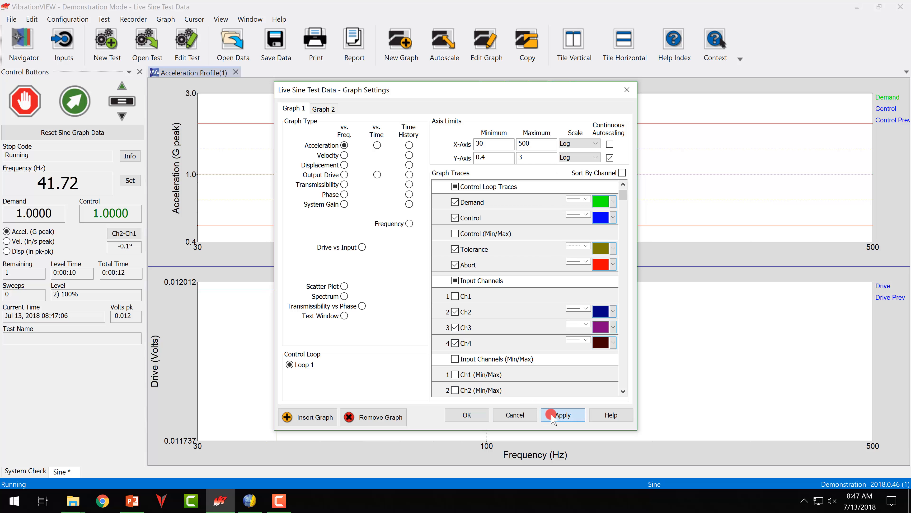
Step: Accept the Acceleration Profile settings and create a transmissibility versus frequency graph with Ch1 as reference, showing only the Ch2 trace
left_click(336, 418)
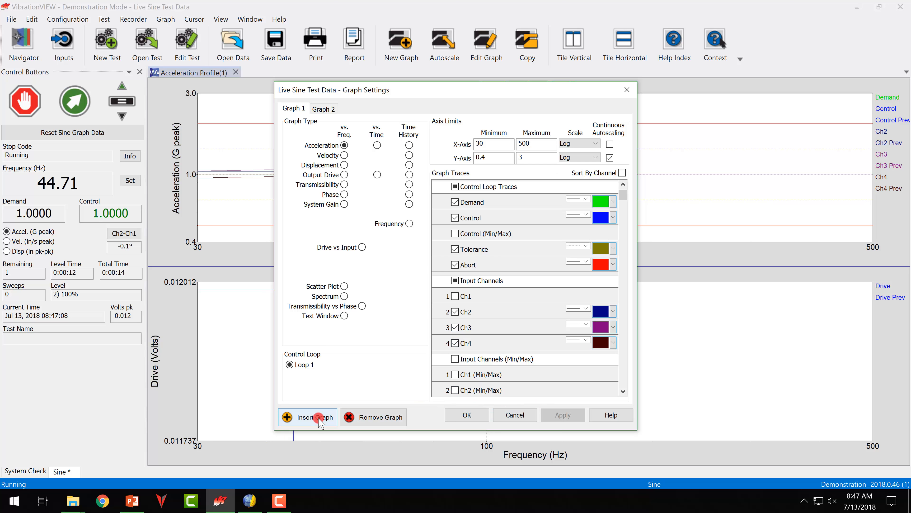
left_click(467, 415)
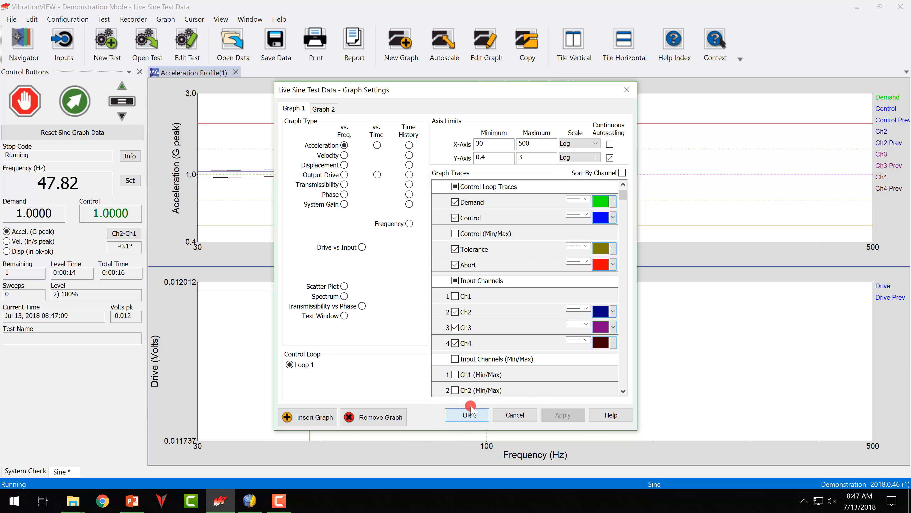
left_click(408, 57)
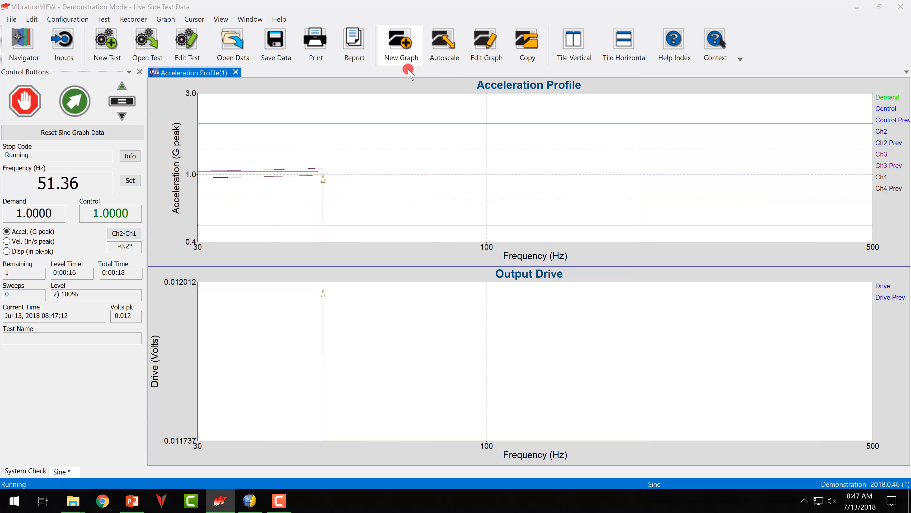
left_click(344, 184)
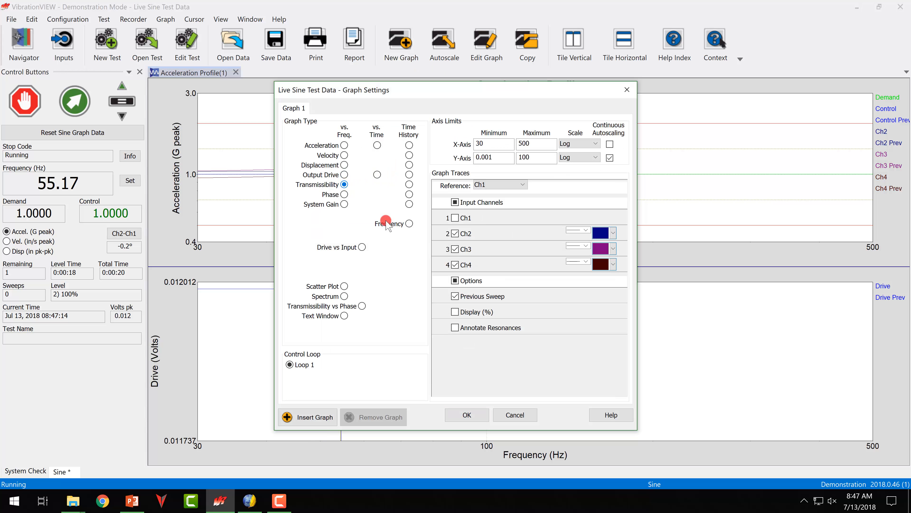
left_click(454, 248)
left_click(454, 265)
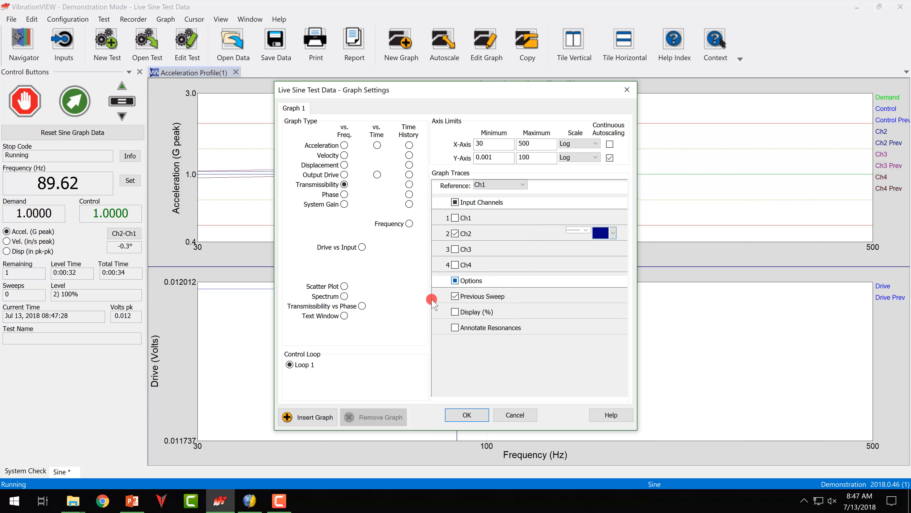
left_click(467, 416)
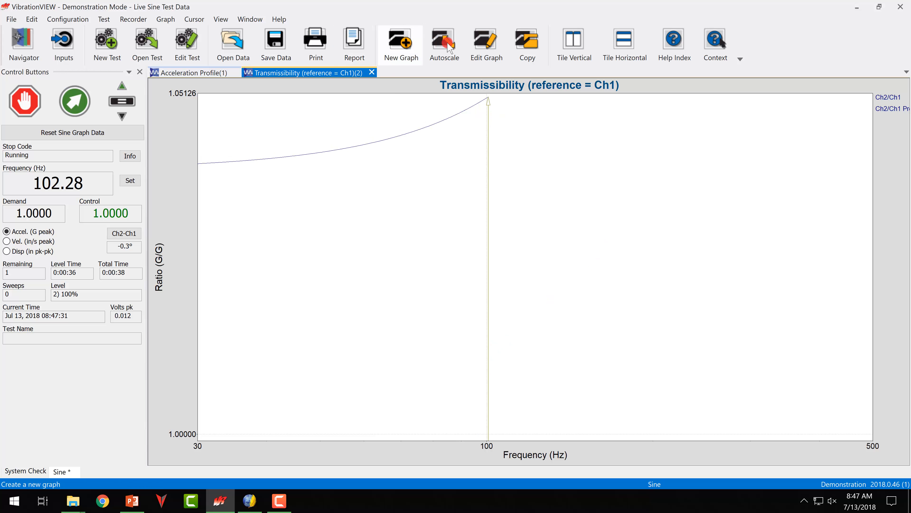
Step: Tile the two graphs vertically and examine the channel traces on the Acceleration Profile graph while the sweep runs
left_click(574, 42)
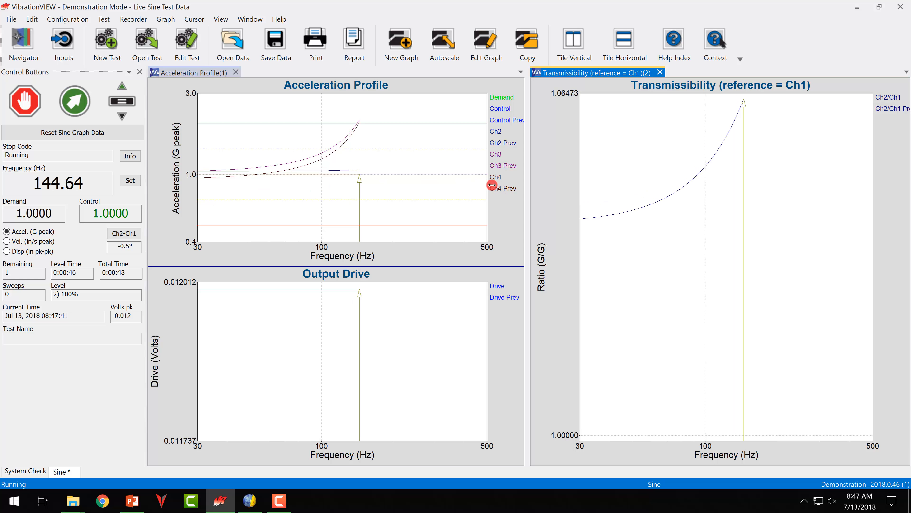
left_click(443, 203)
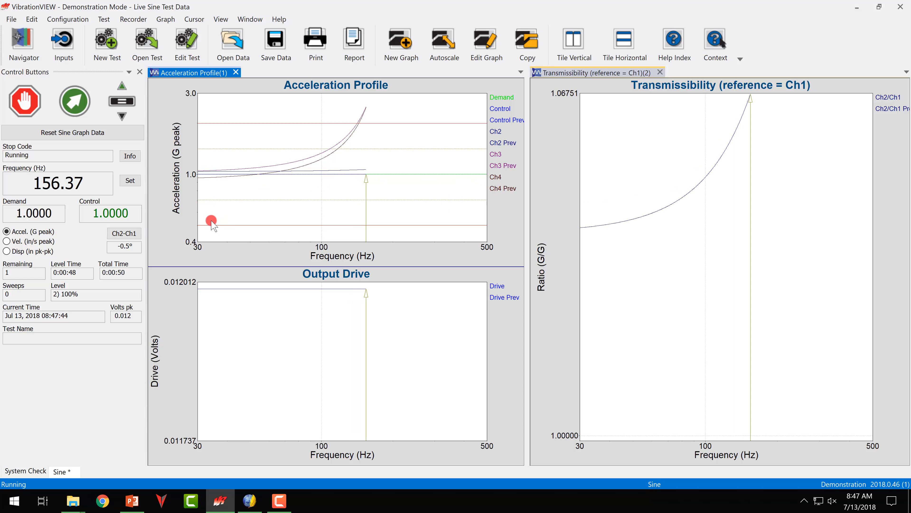
left_click(496, 133)
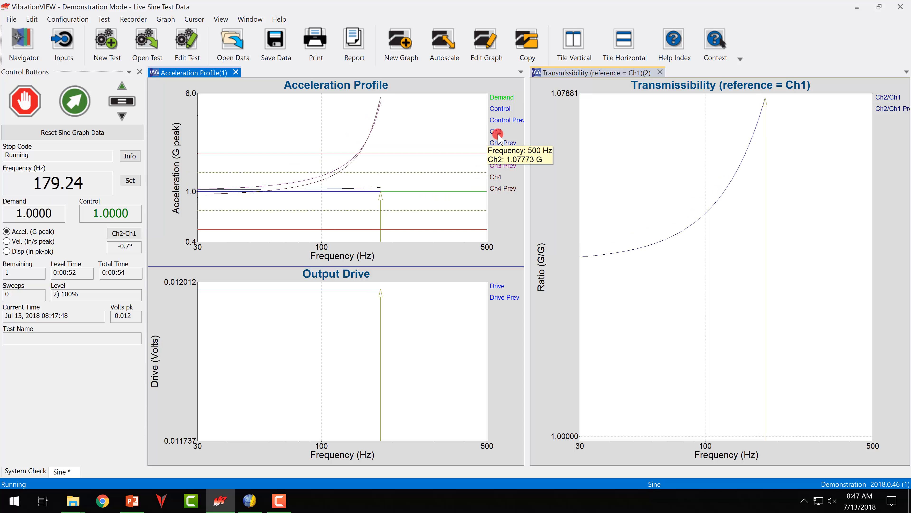
left_click(499, 139)
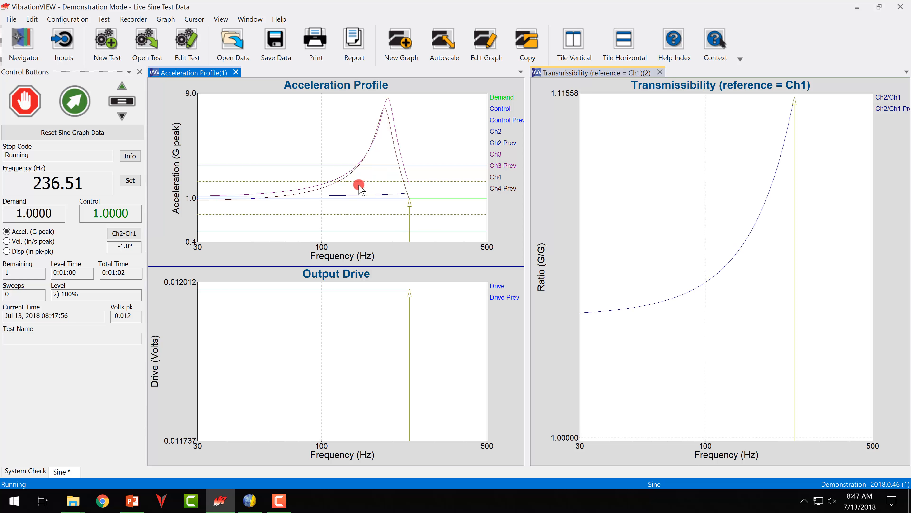
left_click(506, 145)
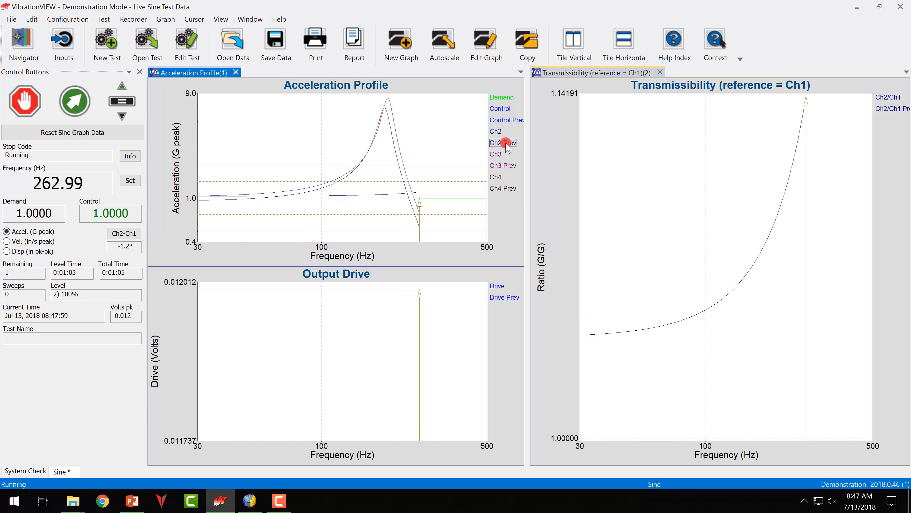
left_click(498, 130)
left_click(507, 160)
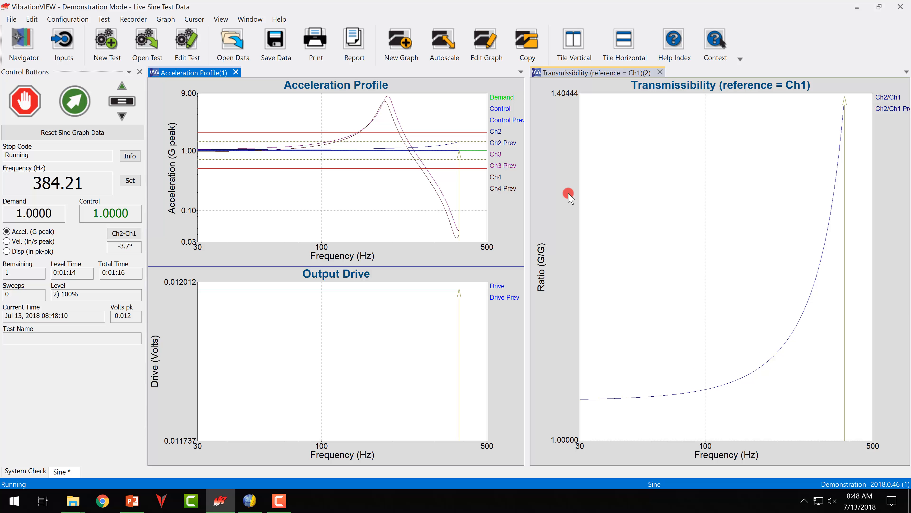
Step: Enter Pass as the test results in the post-test form and continue to the automatic report
left_click(811, 258)
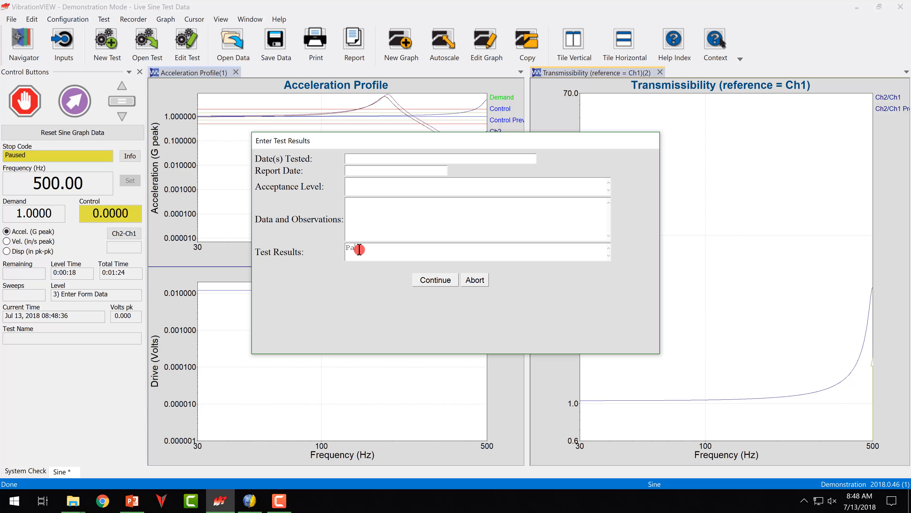
left_click(439, 280)
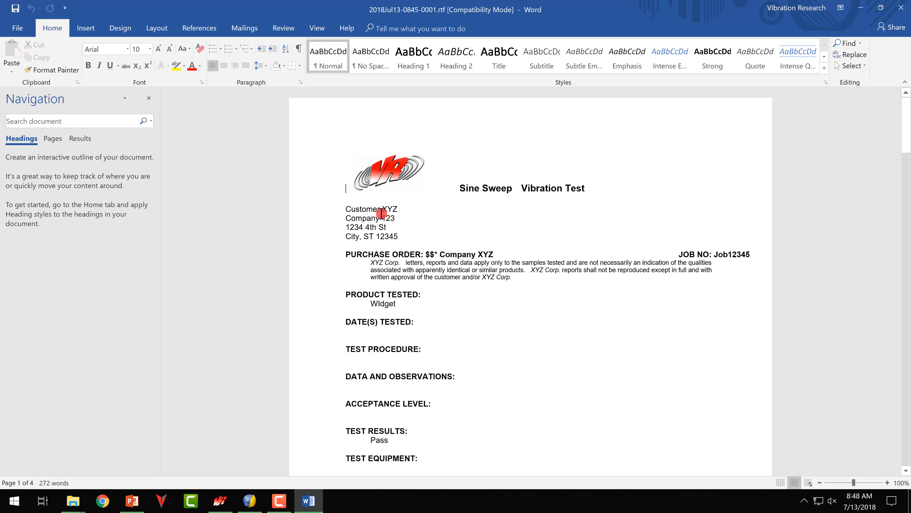
Step: Examine the generated sine sweep report for the test type, customer and job data, test results, test equipment and technician signature section
left_click_drag(475, 187, 510, 189)
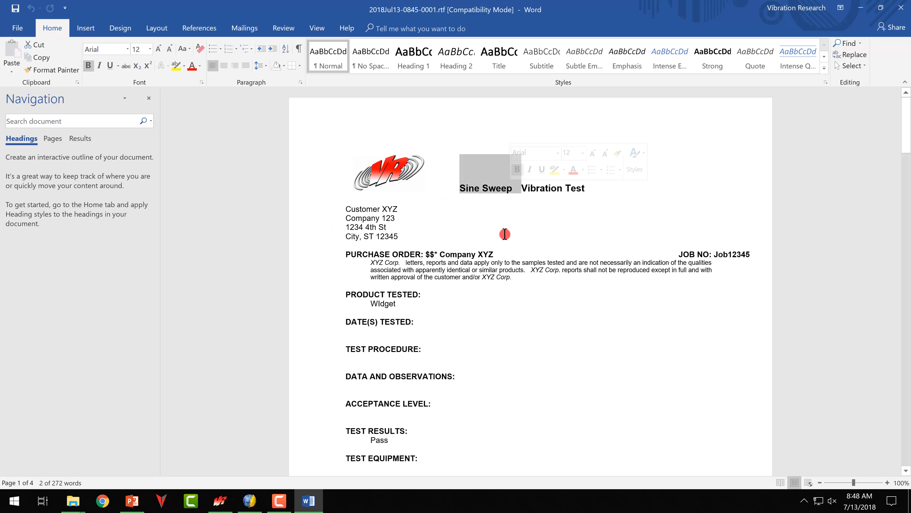
left_click(451, 254)
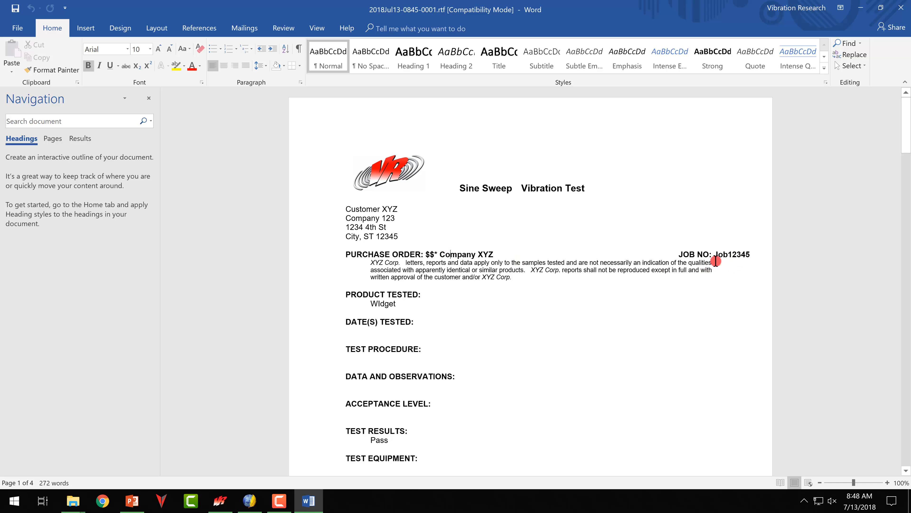
scroll(416, 339, "down", 3)
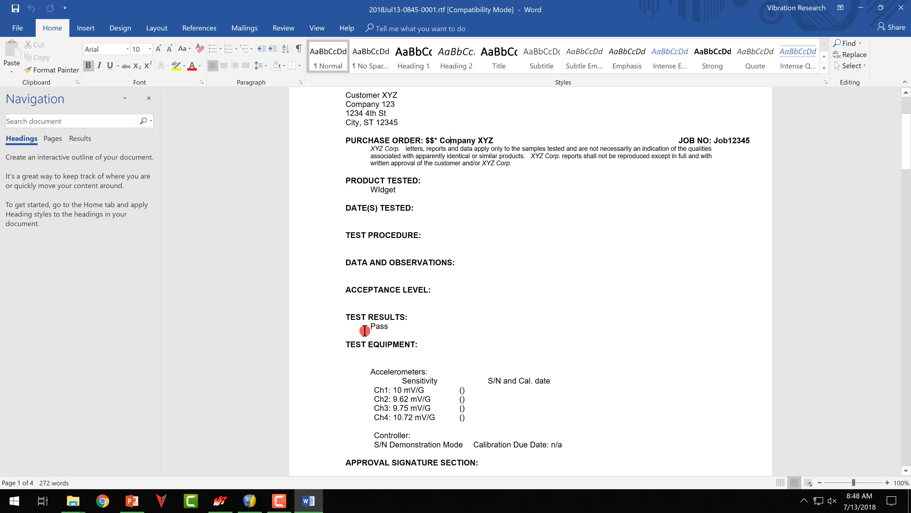
left_click_drag(399, 326, 405, 332)
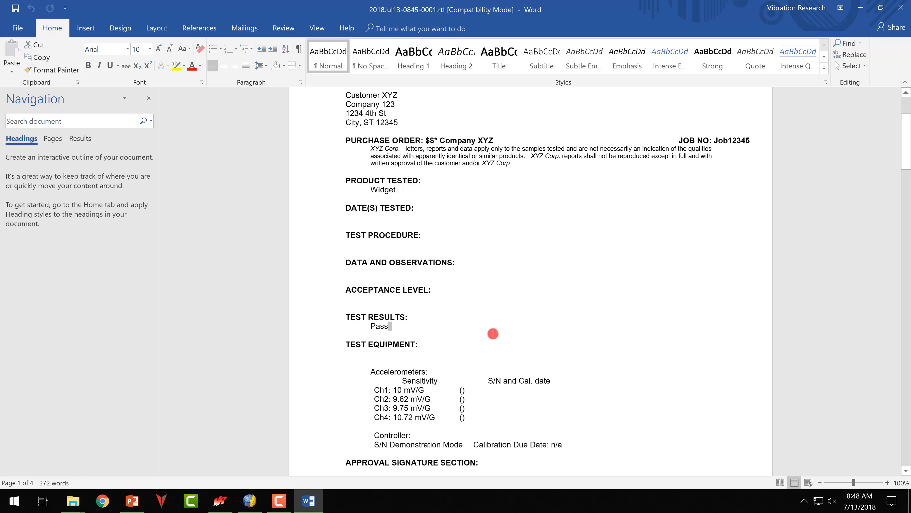
scroll(492, 339, "down", 2)
scroll(492, 339, "down", 5)
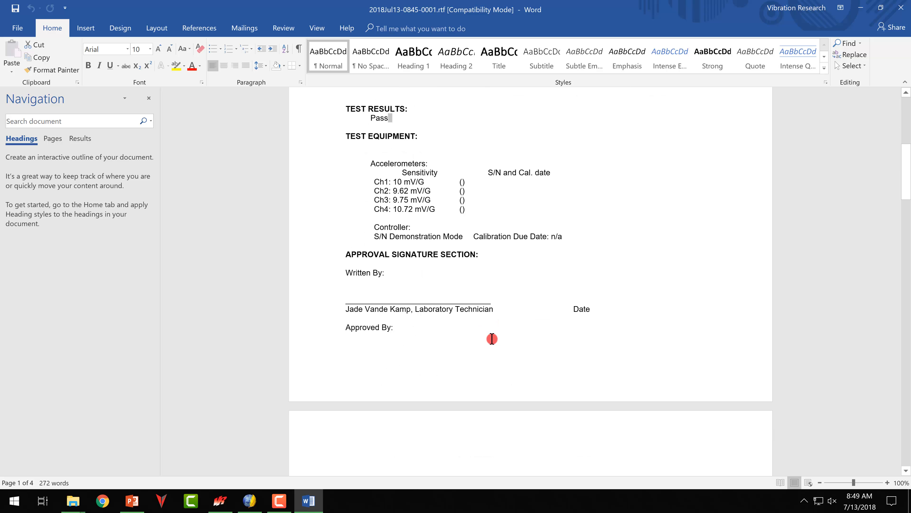
left_click_drag(378, 289, 411, 290)
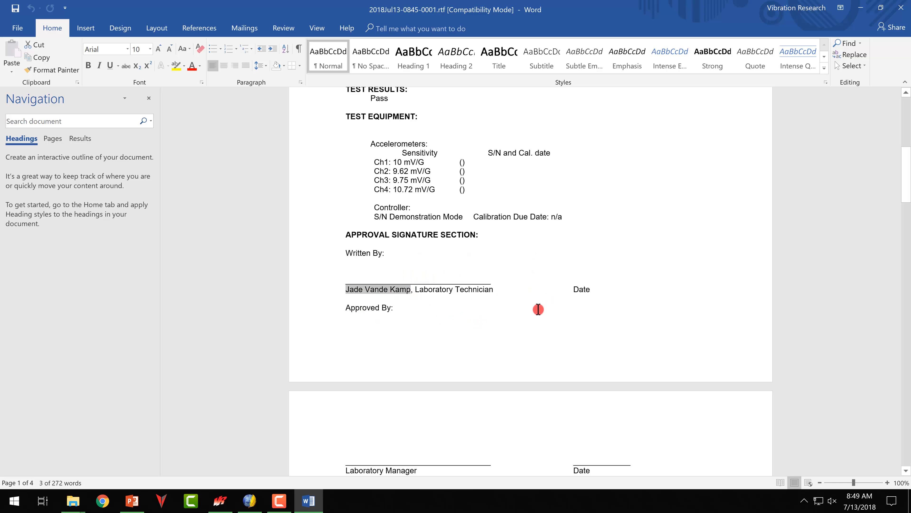
scroll(538, 309, "down", 12)
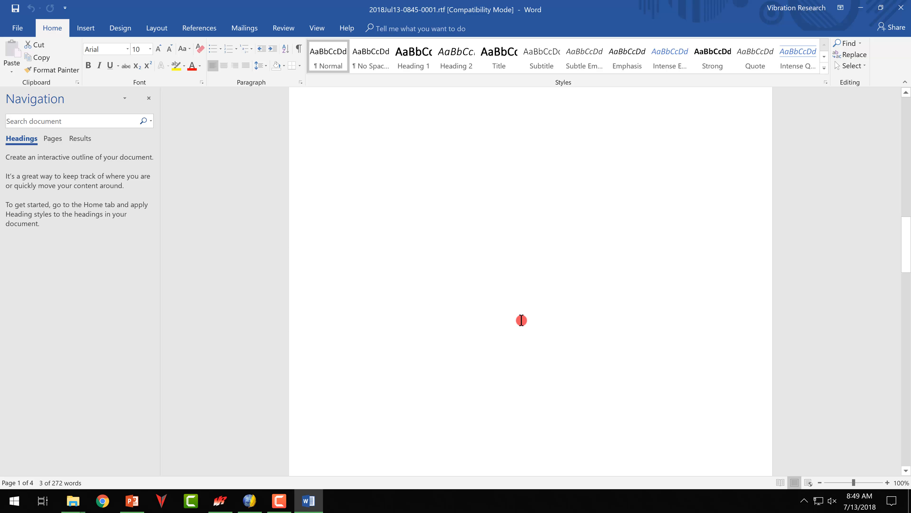
scroll(521, 320, "up", 15)
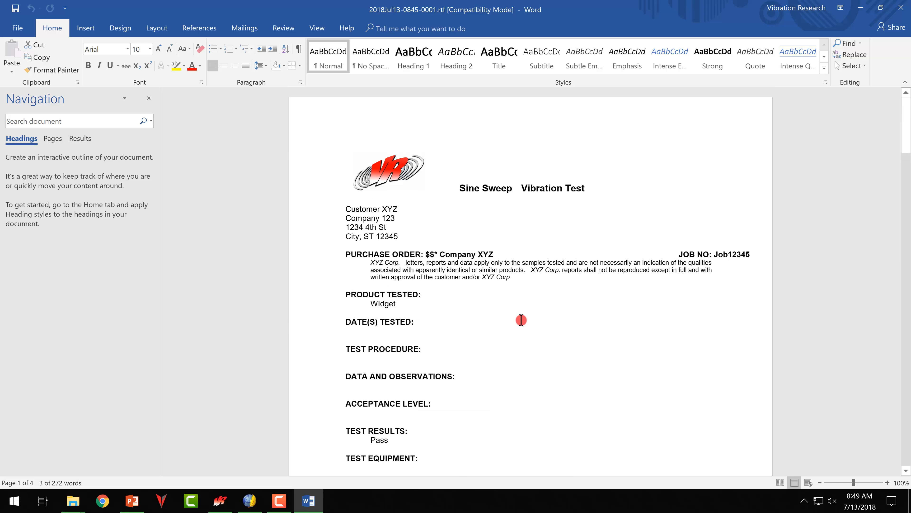
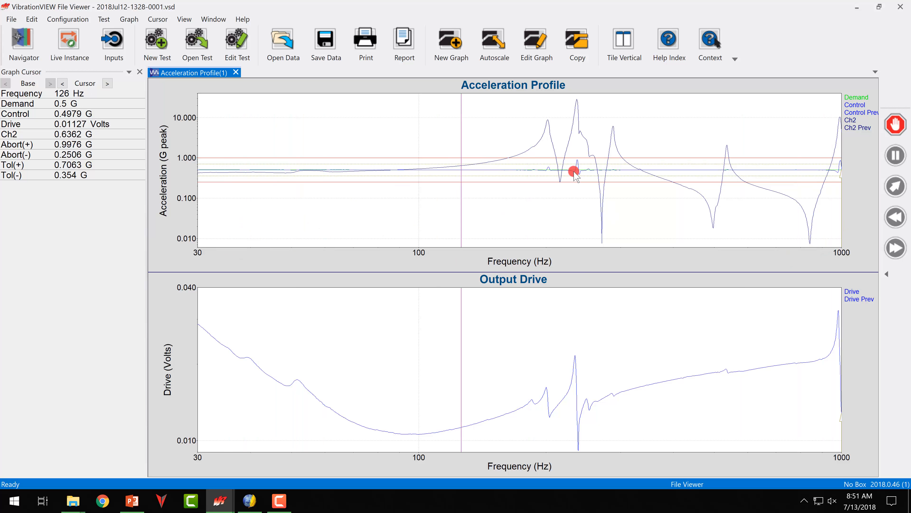
mouse_move(575, 174)
left_mouse_down()
mouse_move(638, 140)
mouse_move(584, 136)
left_mouse_up()
left_click(401, 45)
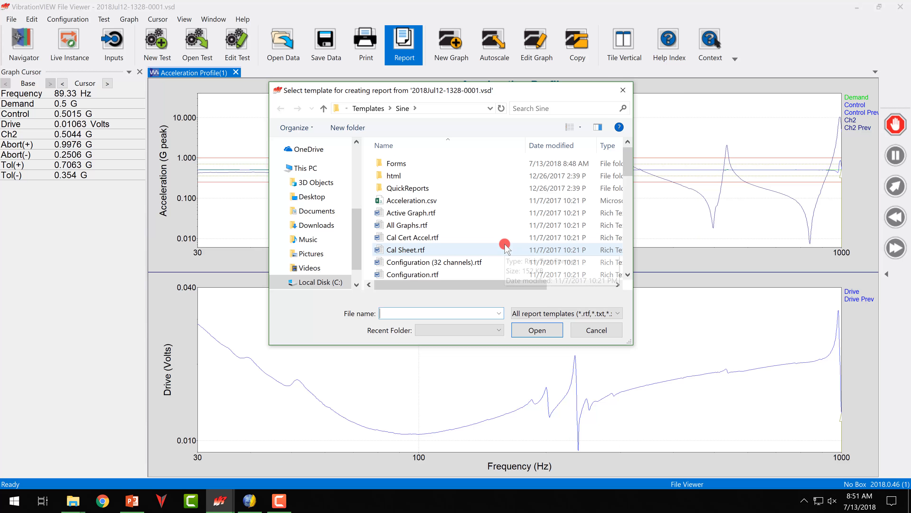
left_click(600, 323)
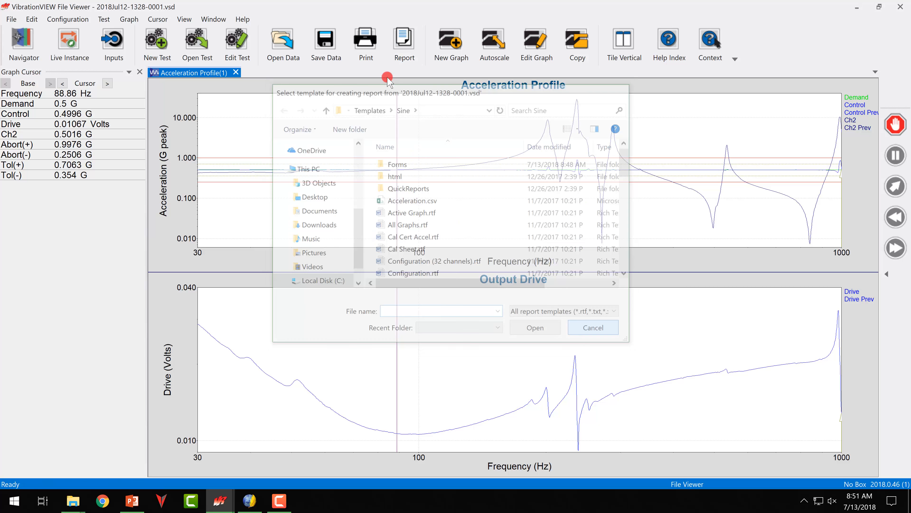
Step: Make Quick Report the default report type and generate a quick report of the open sine data to review its graphs and measurements
left_click(405, 45)
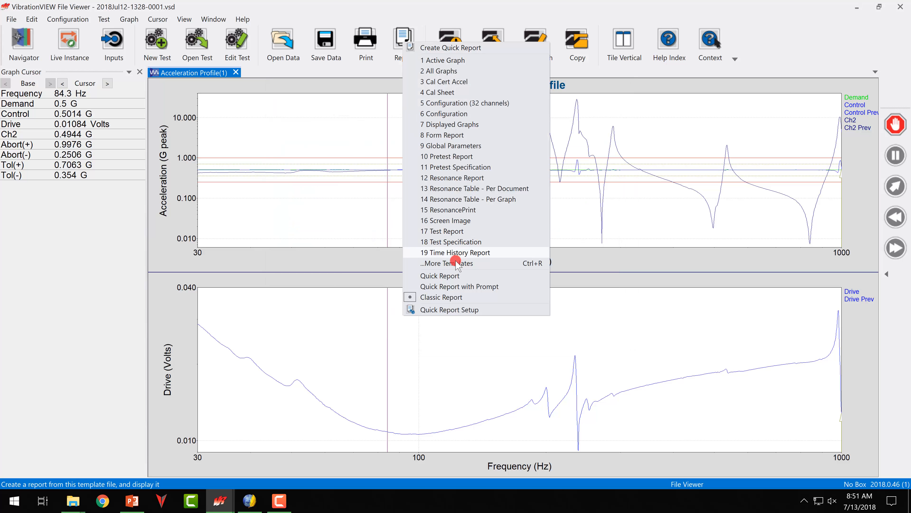
left_click(453, 278)
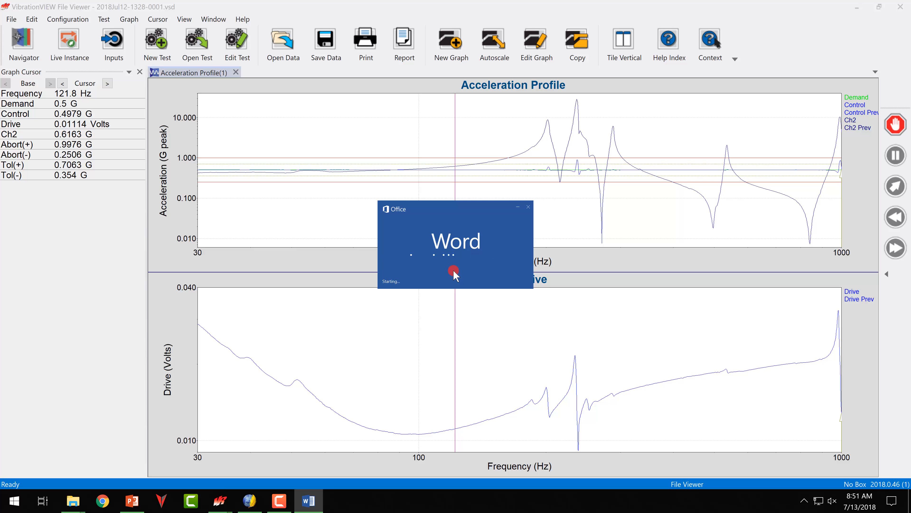
scroll(590, 248, "down", 15)
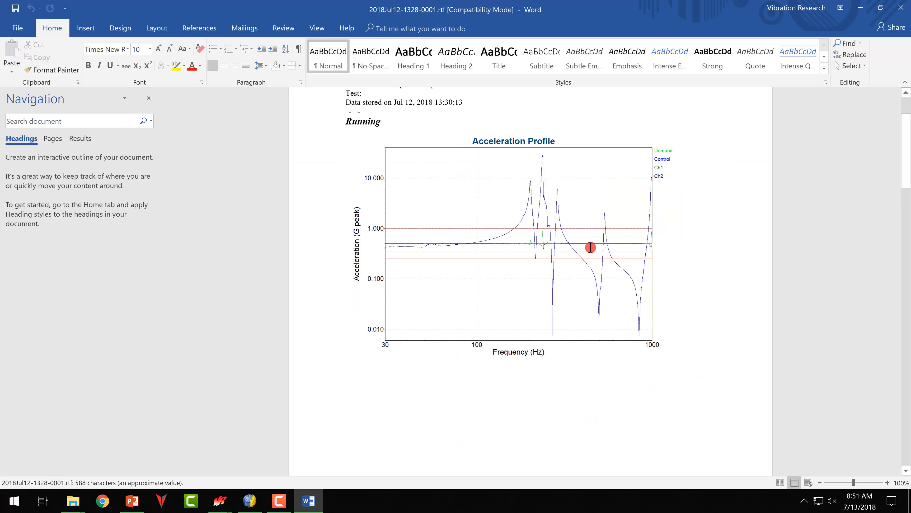
scroll(591, 246, "down", 12)
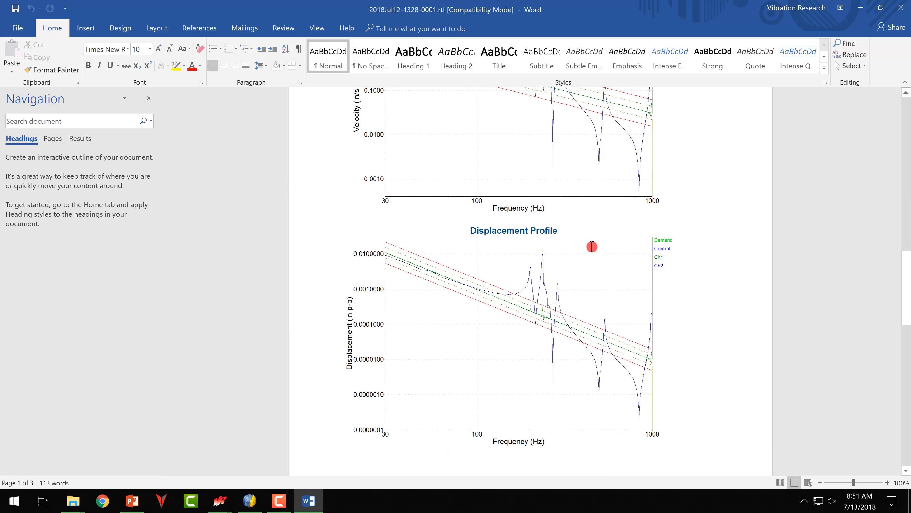
scroll(591, 246, "down", 12)
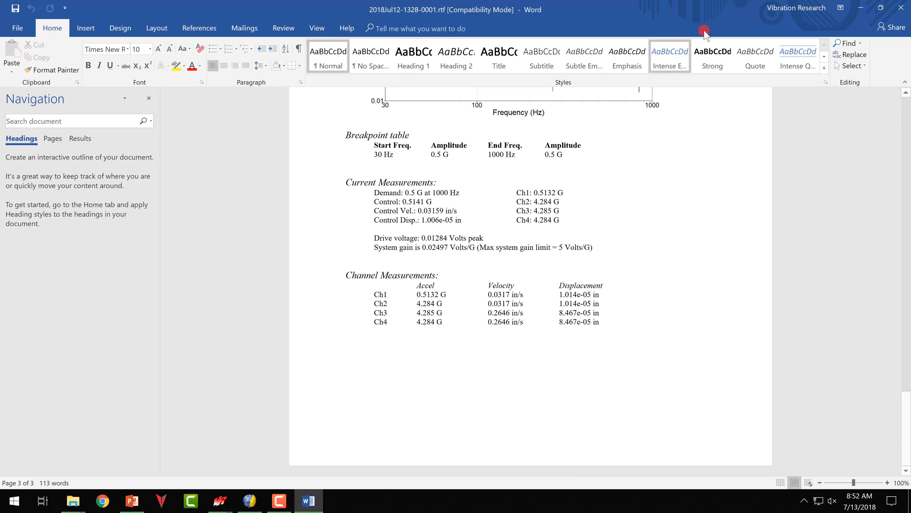
left_click(903, 11)
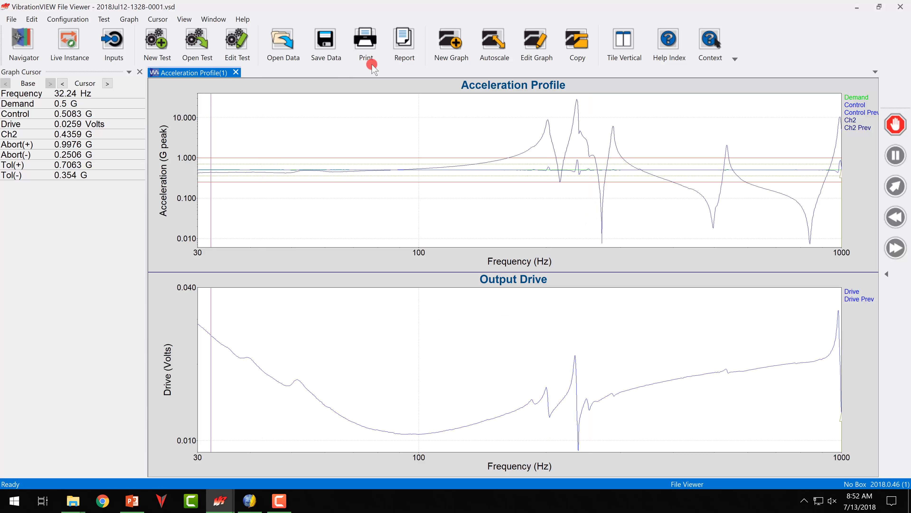
Step: Browse the additional report templates in the Sine templates folder and close the selection without creating a report
left_click(401, 46)
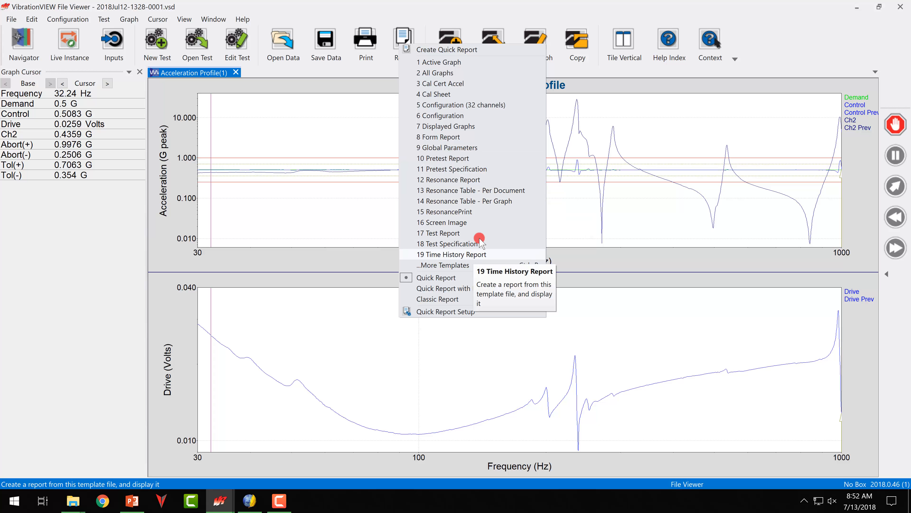
left_click(458, 266)
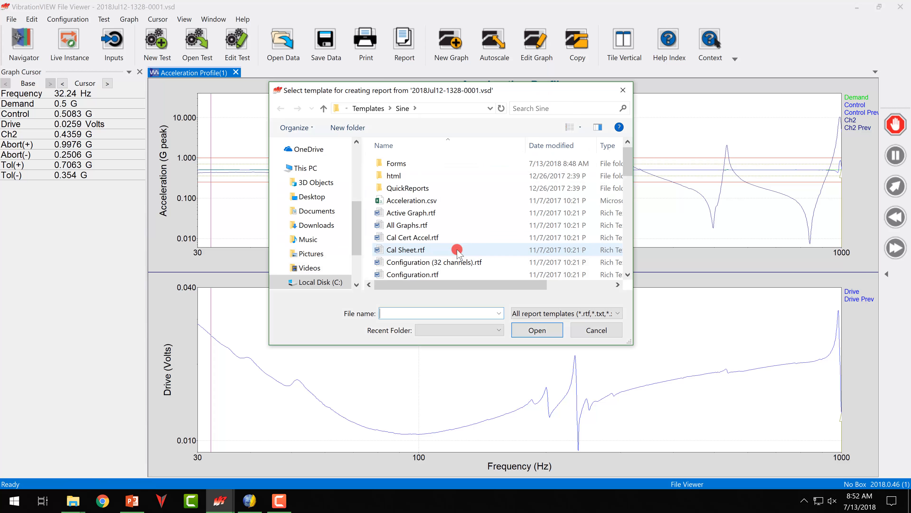
scroll(485, 211, "down", 1)
scroll(485, 212, "down", 8)
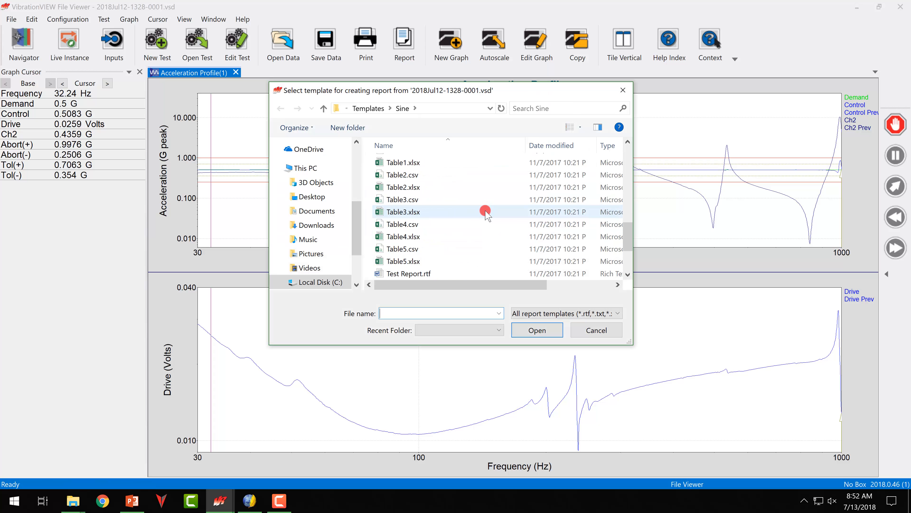
scroll(486, 214, "up", 10)
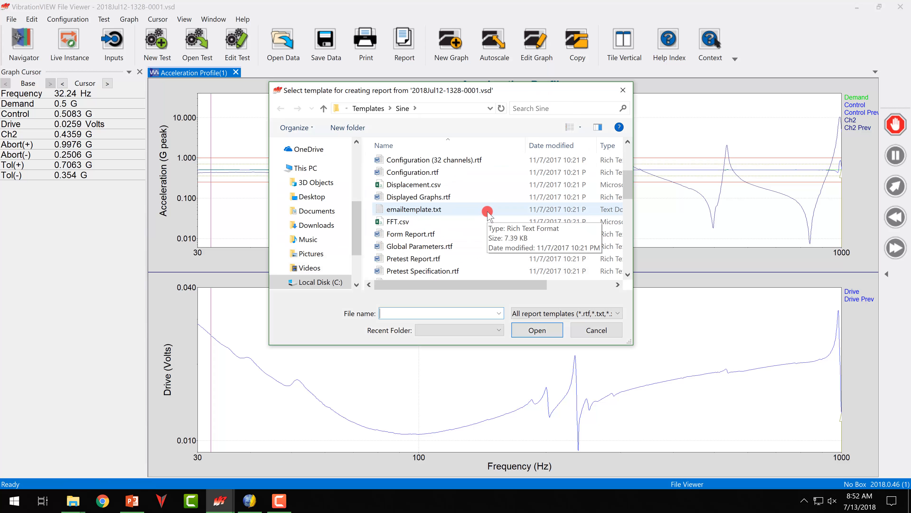
left_click(612, 338)
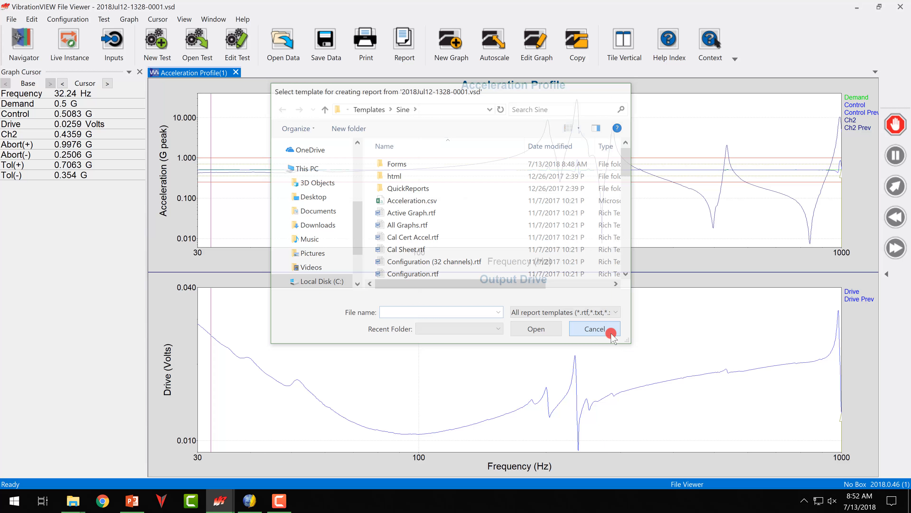
left_click_drag(604, 338, 28, 63)
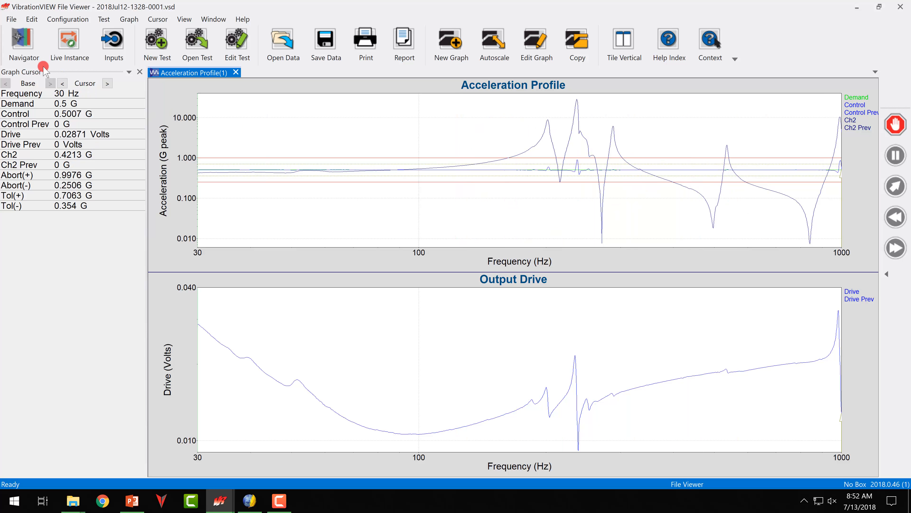
Step: Start pasting graph traces from files and browse to the Reports & Forms Webinar folder inside the personal folder on \\vrc-dc\tmp
left_click(36, 20)
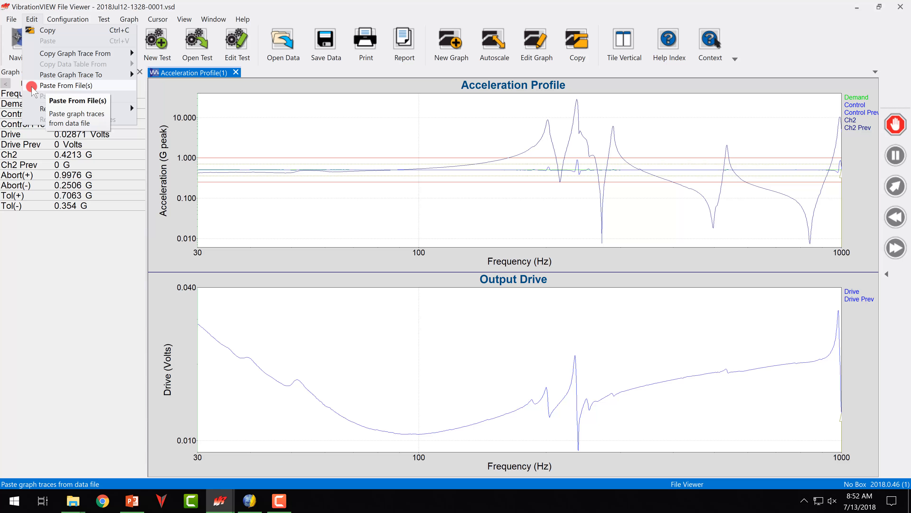
left_click(66, 86)
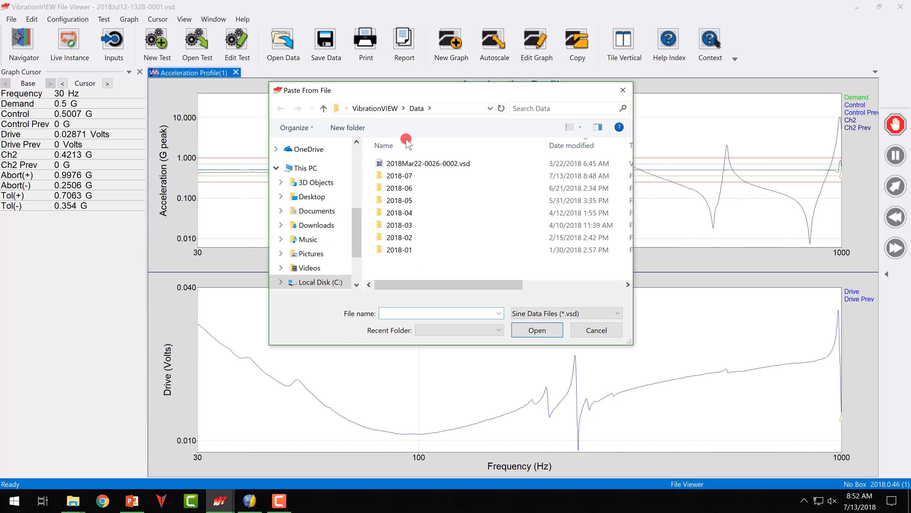
left_click(442, 109)
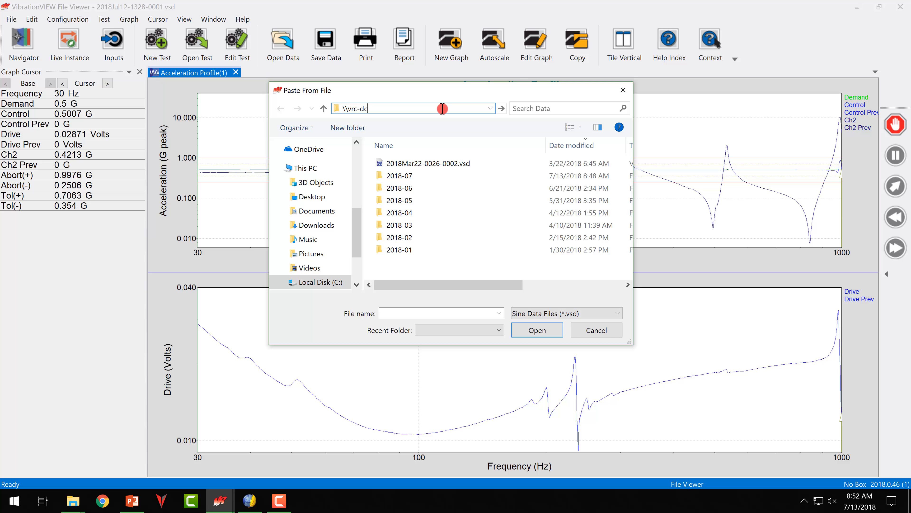
type("\\vrc-dc\tmp\\jade")
key("Return")
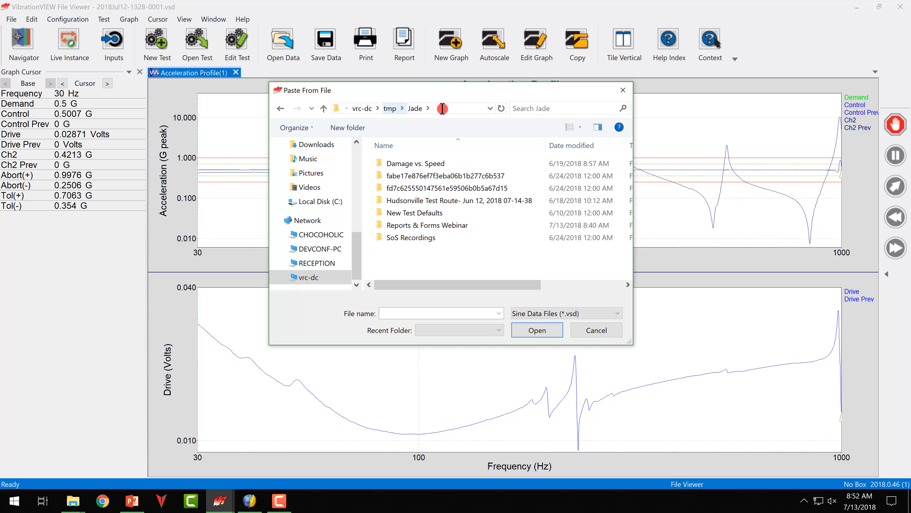
left_click(447, 227)
double_click(447, 227)
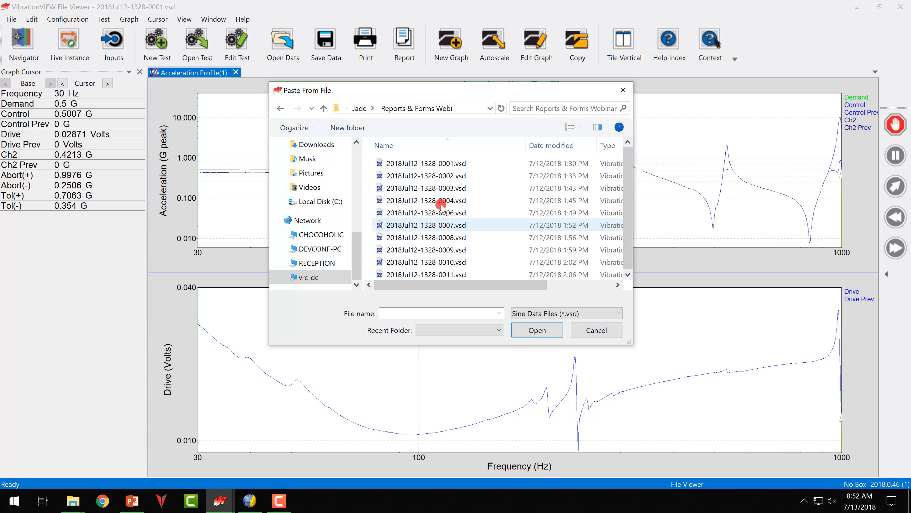
left_click(446, 176)
left_click_drag(447, 193, 502, 286)
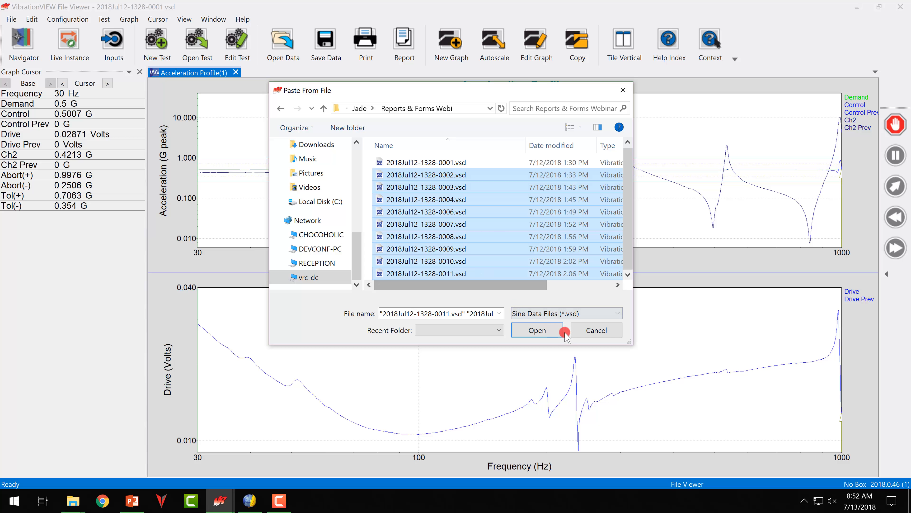
left_click(547, 330)
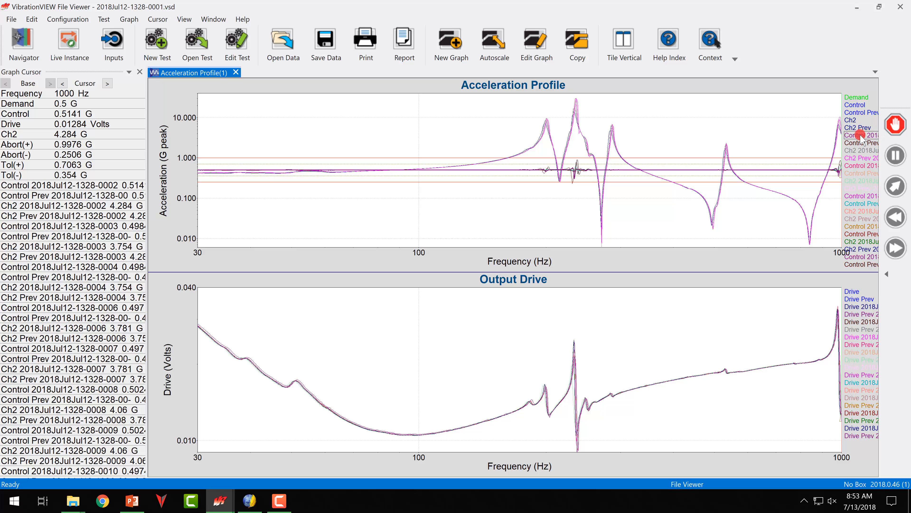
left_click(858, 143)
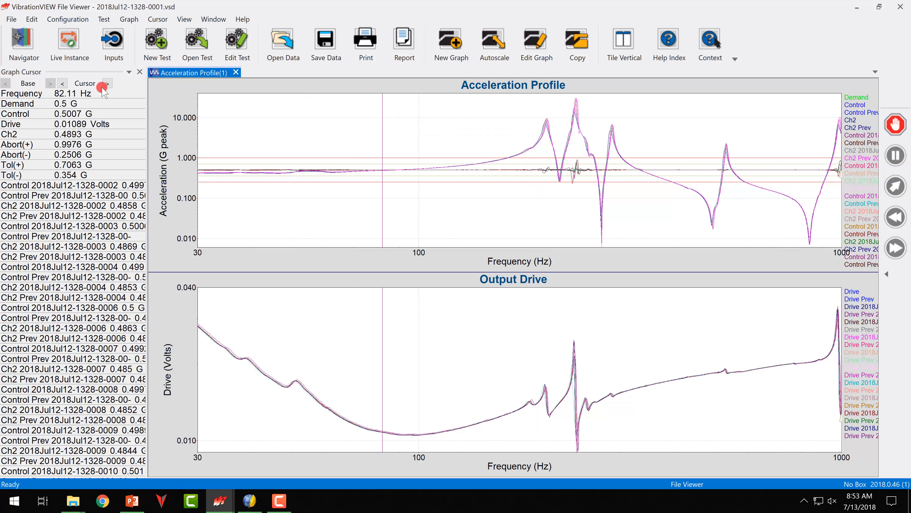
Step: Remove all pasted traces from the graphs and confirm their deletion
left_click(32, 19)
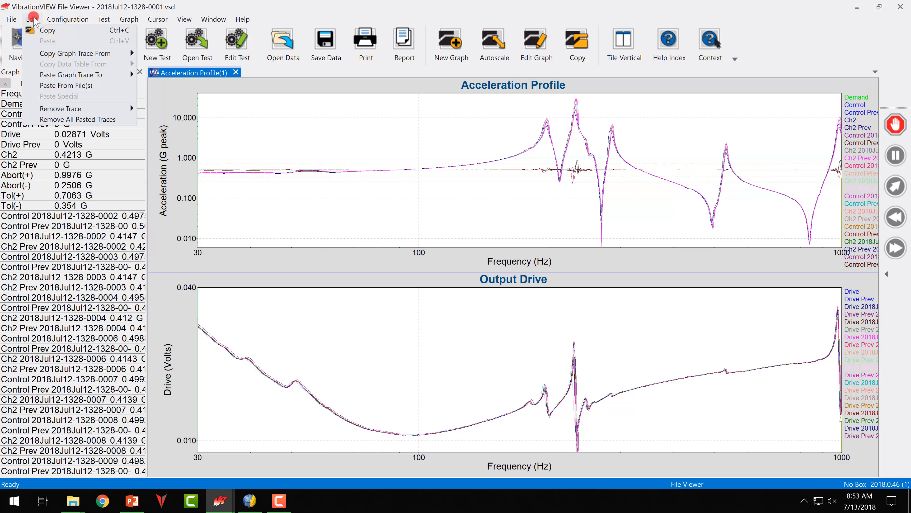
left_click(211, 151)
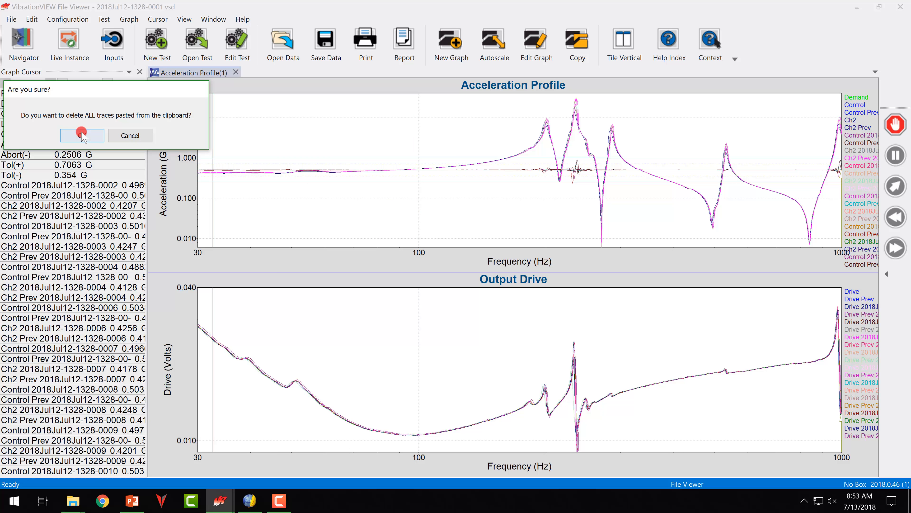
left_click(82, 132)
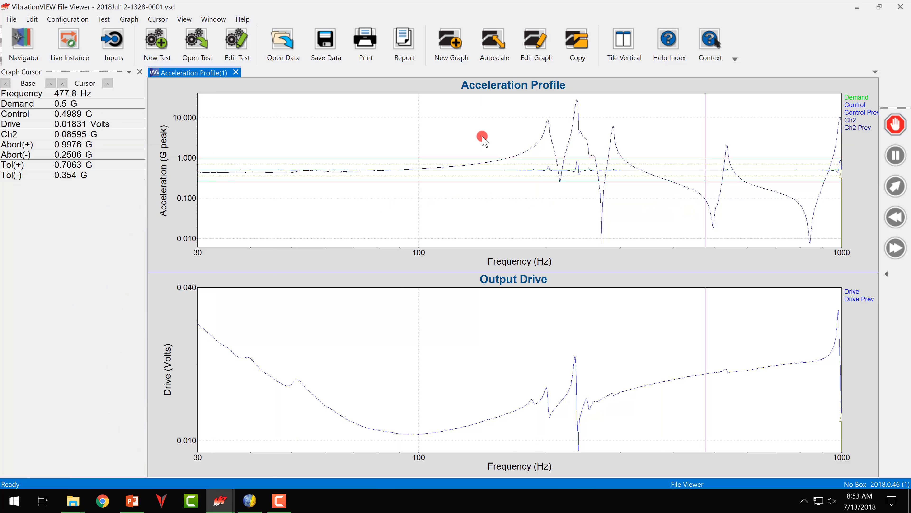
Step: Turn off Previous Sweep for the Acceleration Profile graph and remove the Output Drive graph below it
left_click(540, 51)
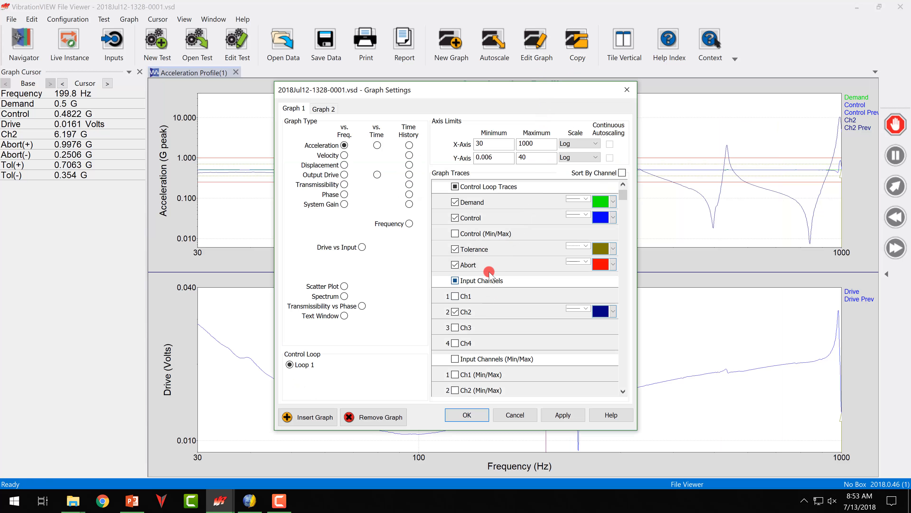
scroll(490, 274, "down", 2)
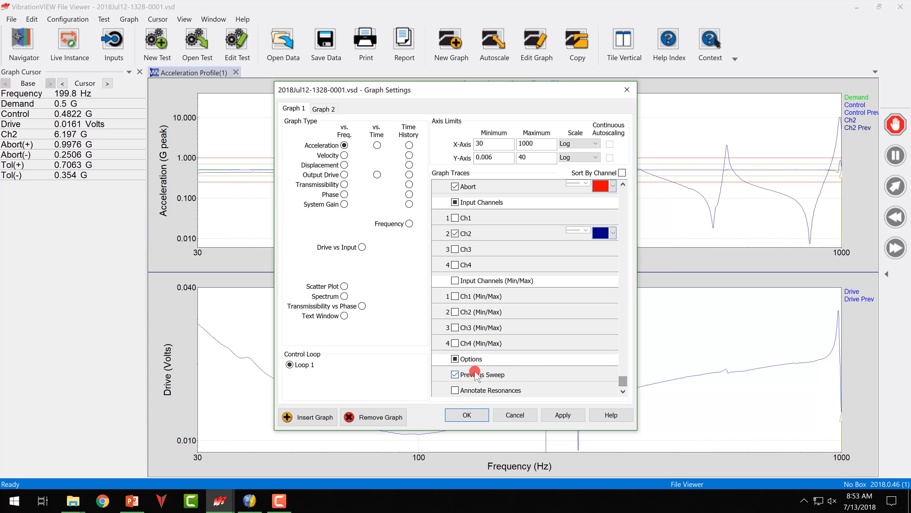
left_click(562, 414)
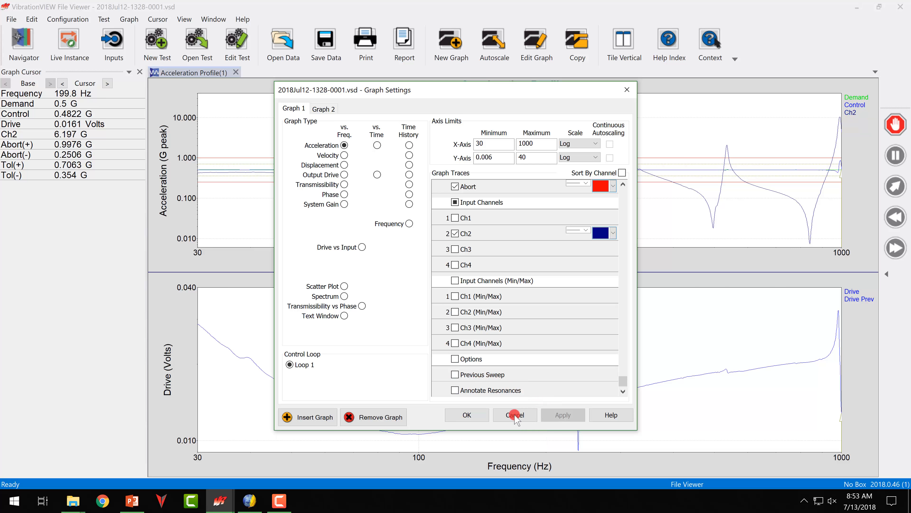
left_click(484, 412)
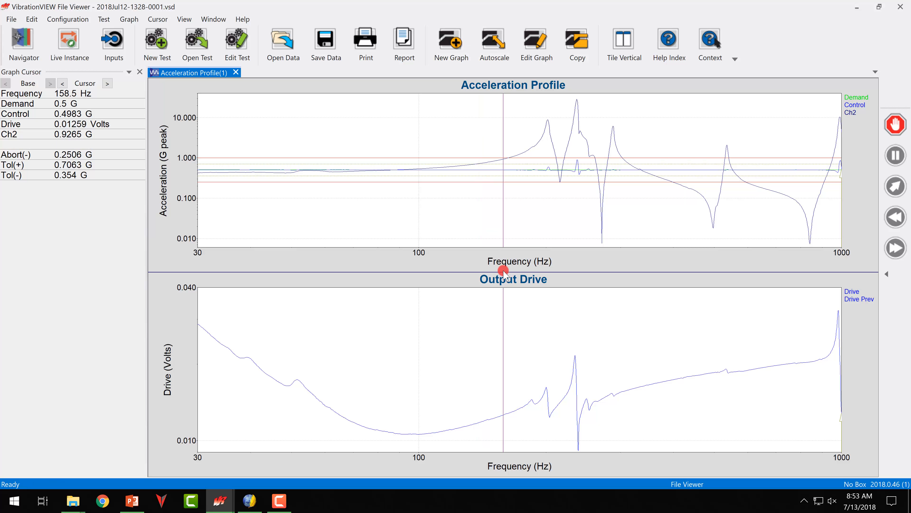
left_click_drag(504, 278, 510, 509)
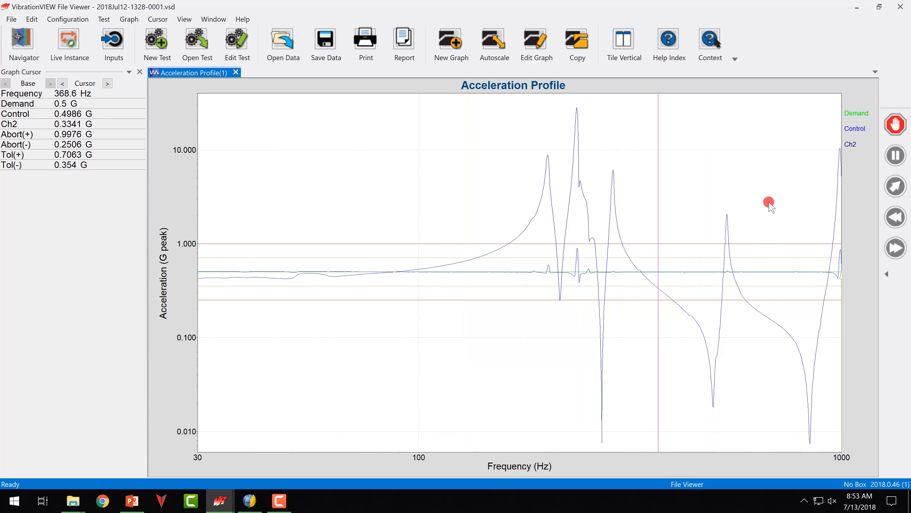
Step: Insert a second graph showing Transmissibility versus frequency for Ch2 with Ch1 as reference
left_click(523, 48)
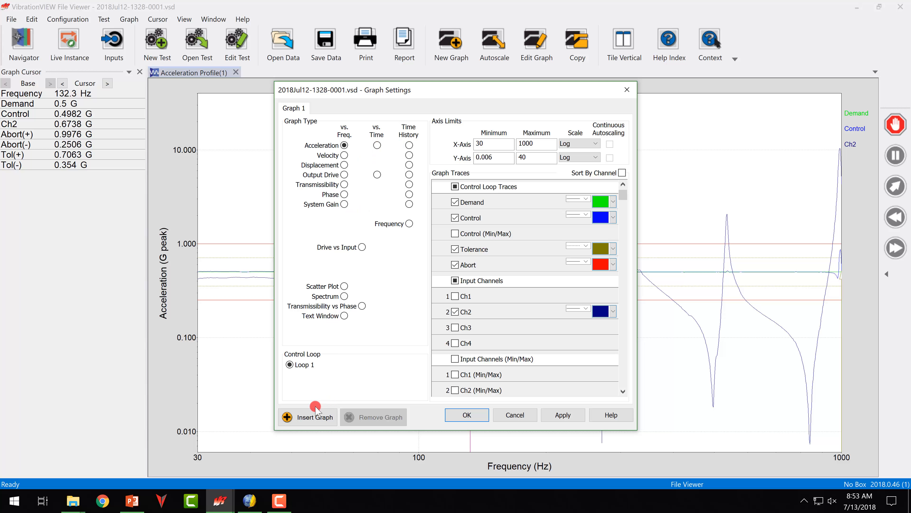
left_click(311, 417)
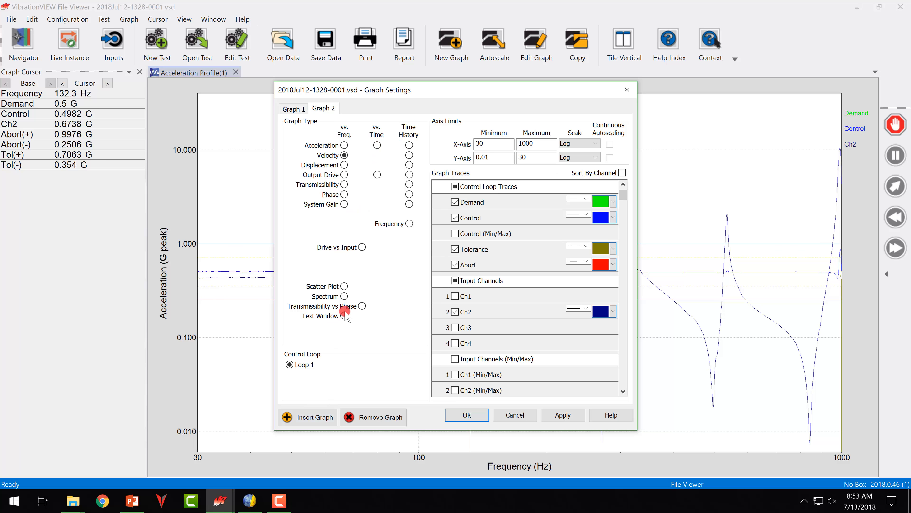
left_click(344, 185)
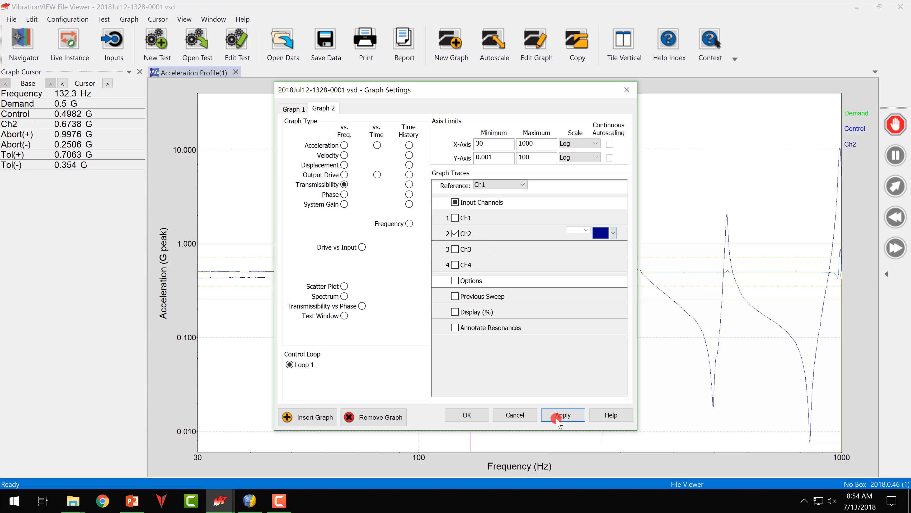
left_click(562, 415)
left_click(466, 414)
left_click(375, 360)
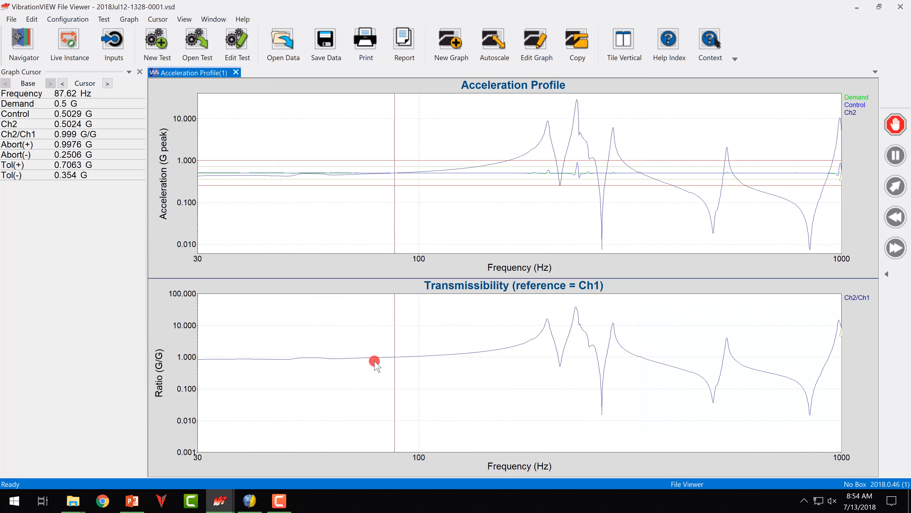
left_click_drag(374, 360, 195, 201)
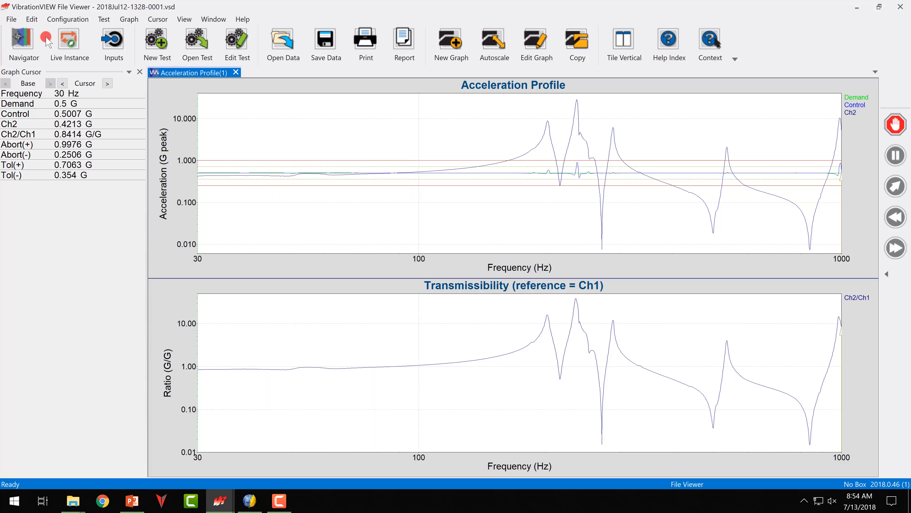
left_click(36, 21)
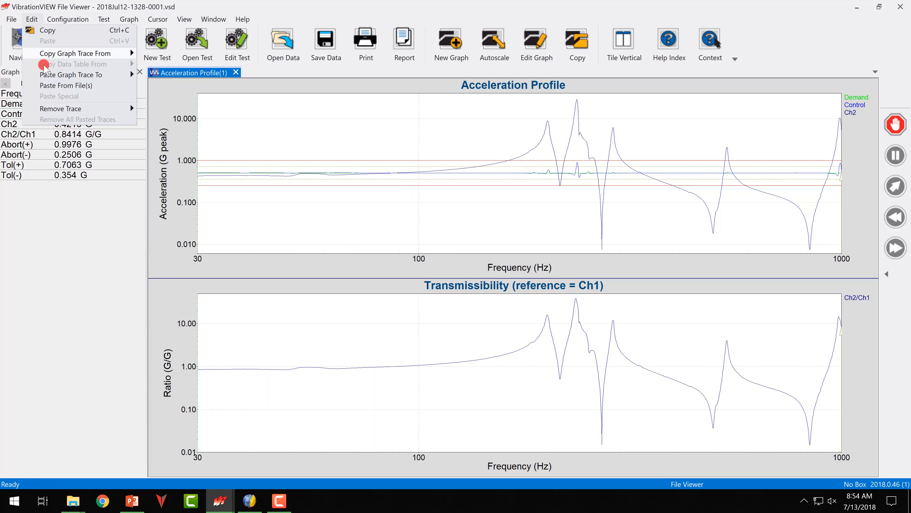
left_click(55, 86)
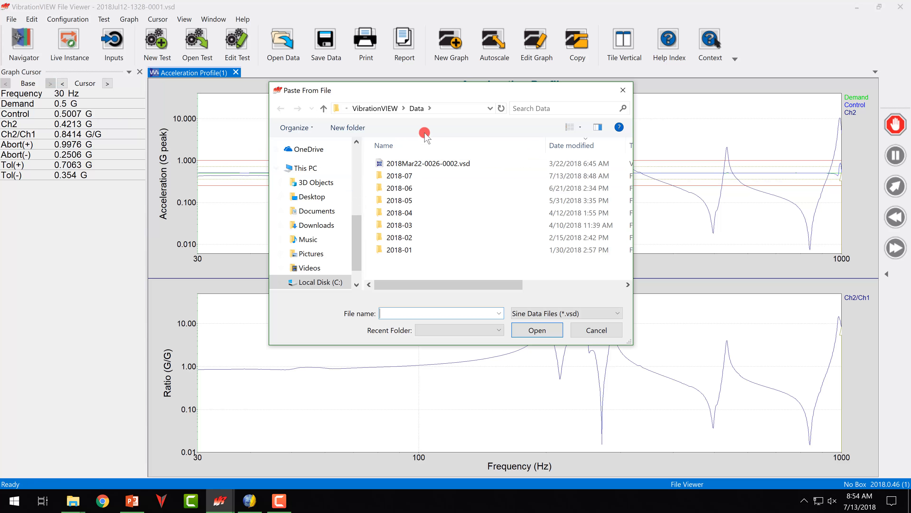
left_click(495, 330)
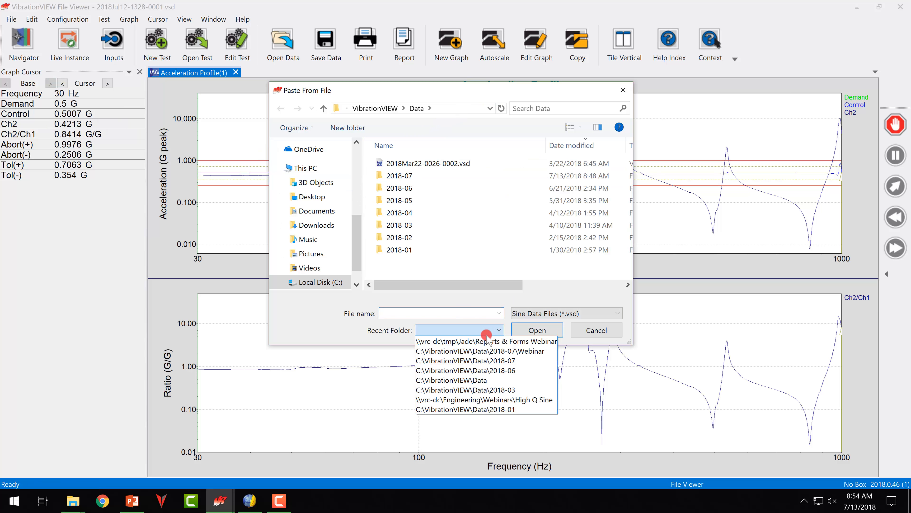
left_click(480, 339)
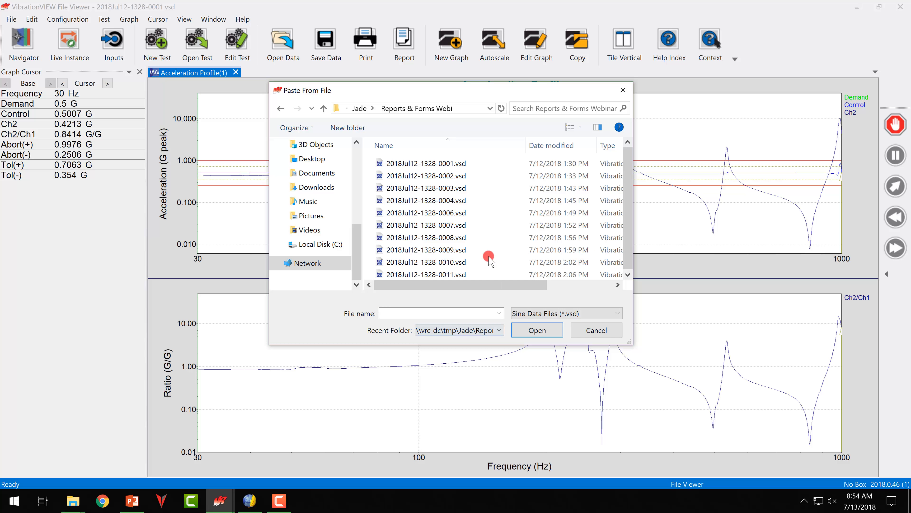
left_click(447, 175)
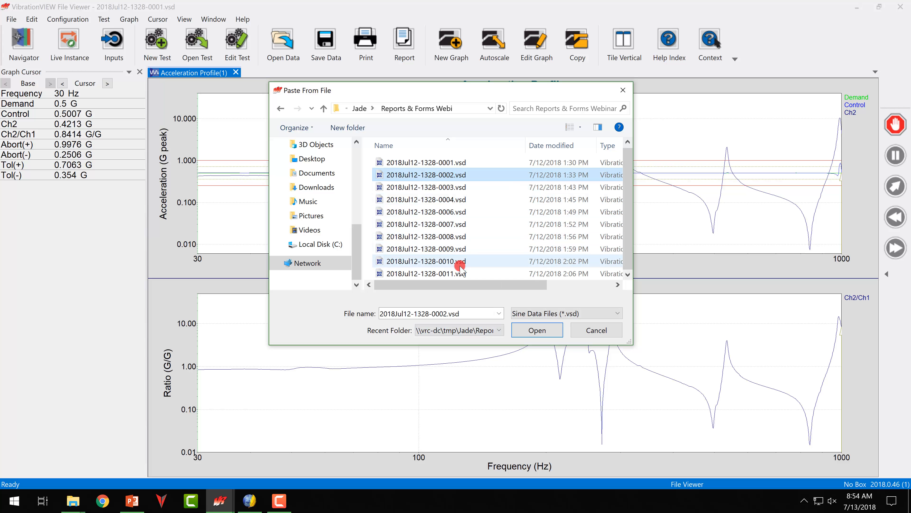
left_click(460, 273, "shift")
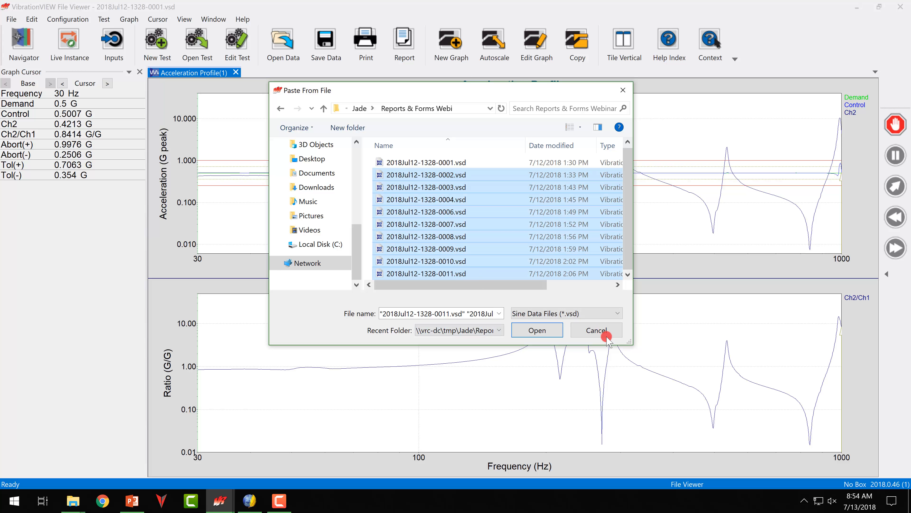
left_click(530, 331)
left_click(547, 332)
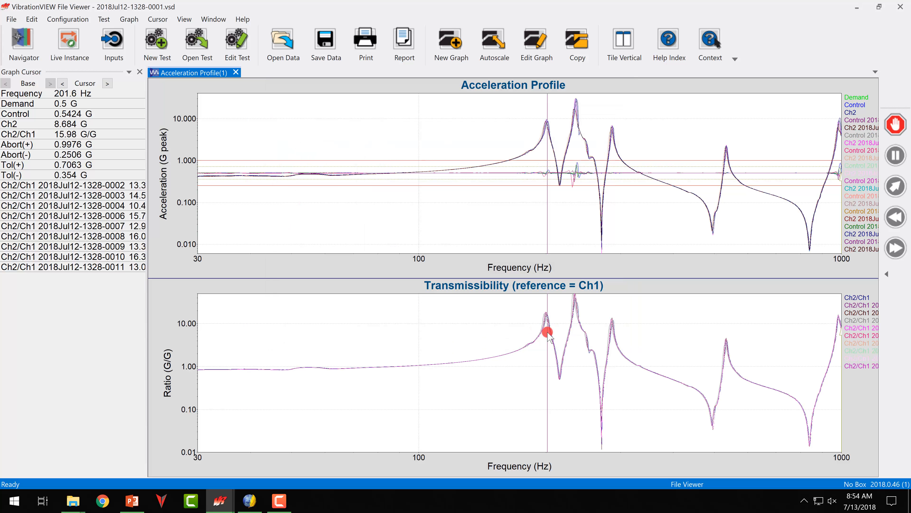
left_click_drag(549, 332, 861, 117)
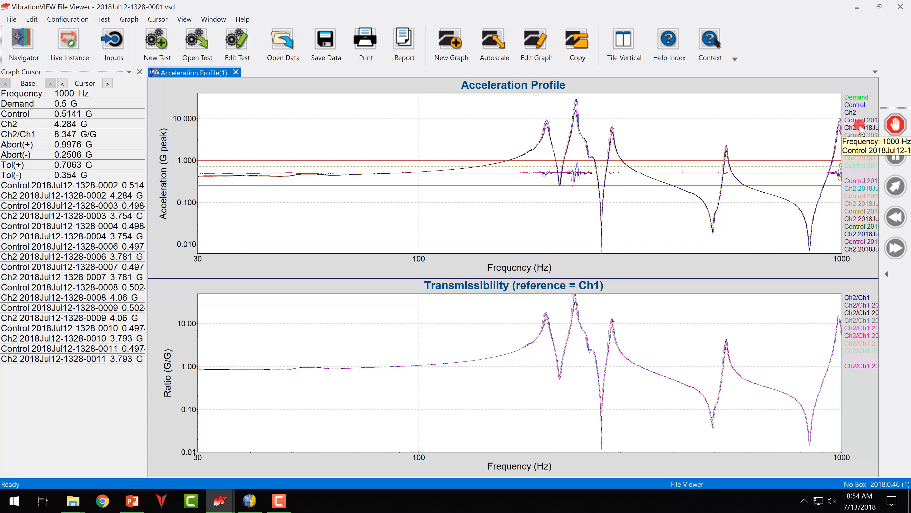
Step: Examine the overlaid traces around the first resonance near 200 Hz on the Acceleration Profile graph
left_click(860, 127)
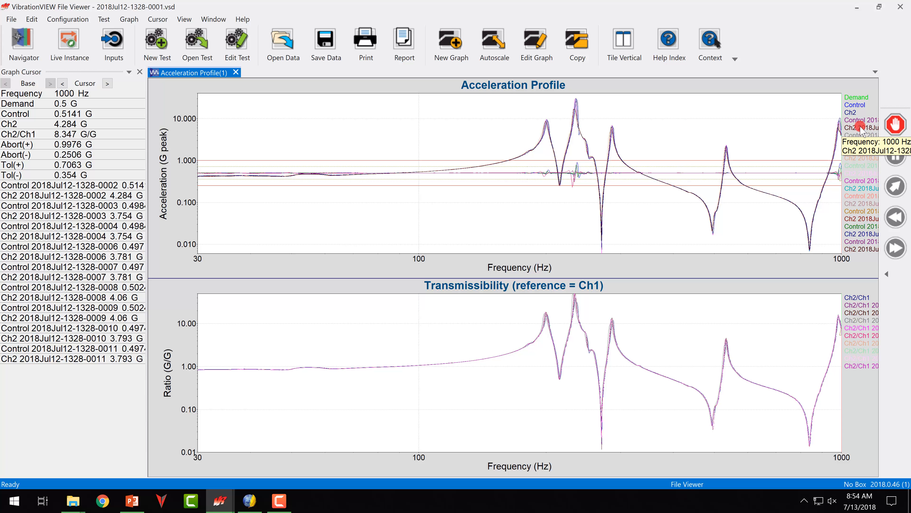
left_click_drag(840, 175, 534, 217)
left_click_drag(494, 339, 582, 192)
left_click(313, 115)
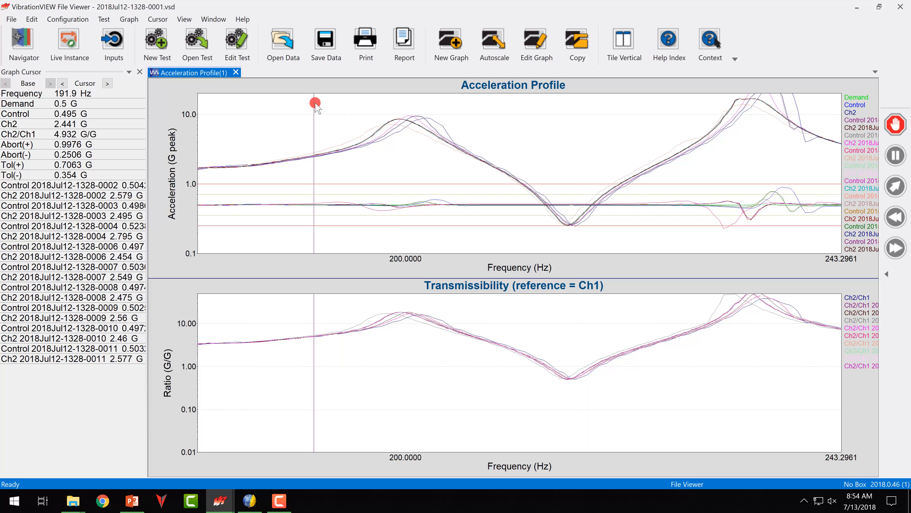
left_click_drag(315, 102, 482, 114)
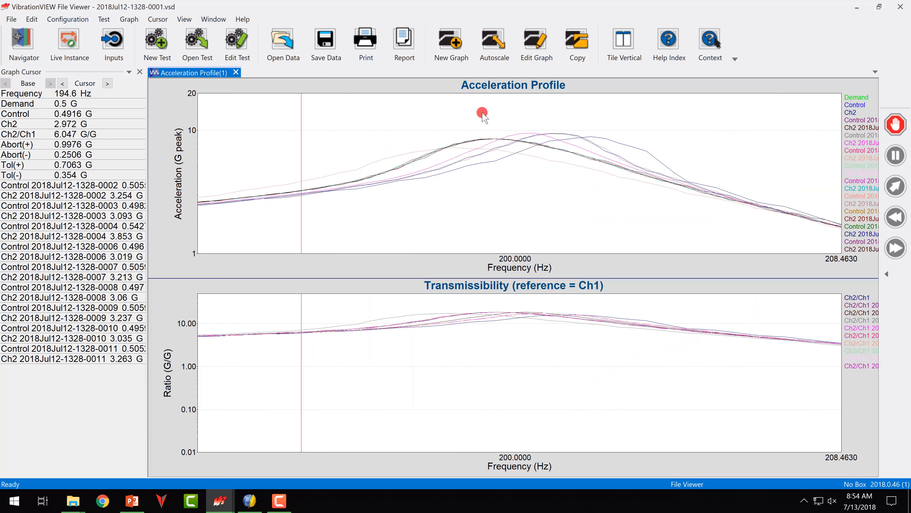
Step: Examine the second resonance between about 221 and 249 Hz on the Acceleration Profile graph, and restore the full 30–1000 Hz range
double_click(609, 229)
left_click_drag(634, 222, 508, 81)
left_click_drag(564, 115, 622, 215)
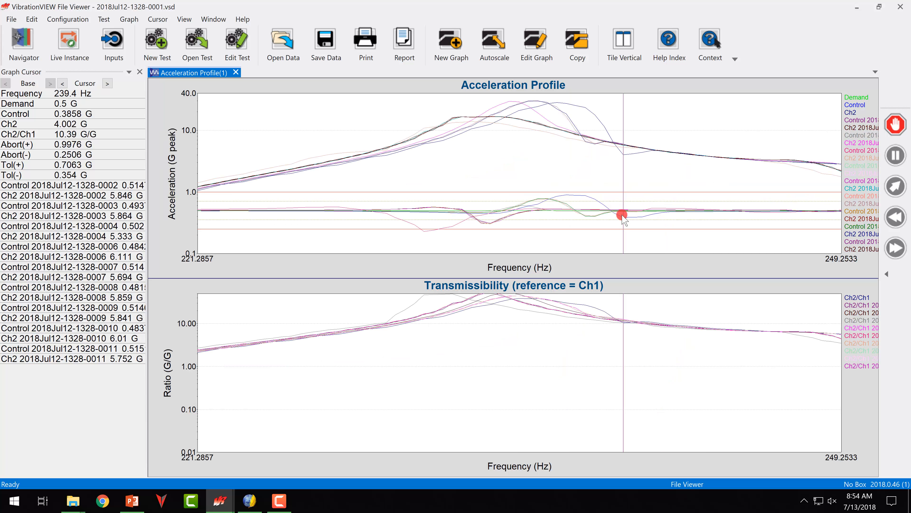
double_click(520, 144)
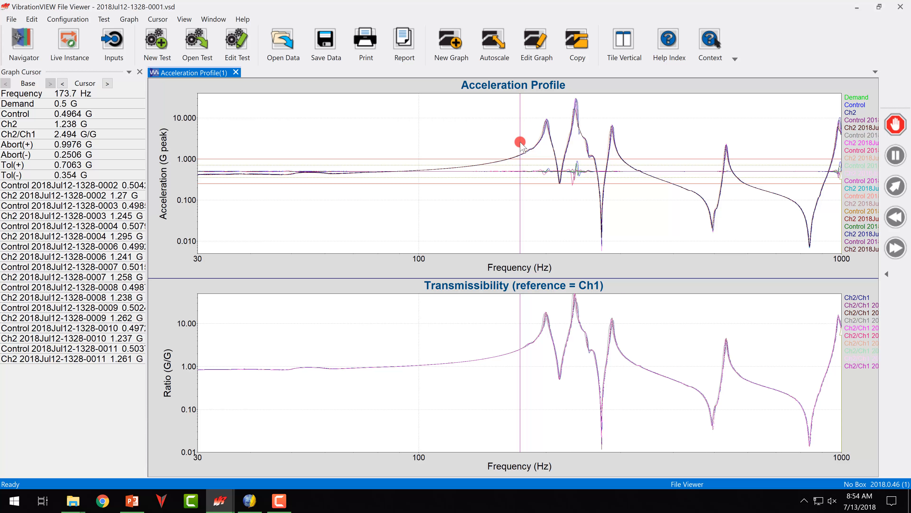
left_click_drag(520, 144, 427, 141)
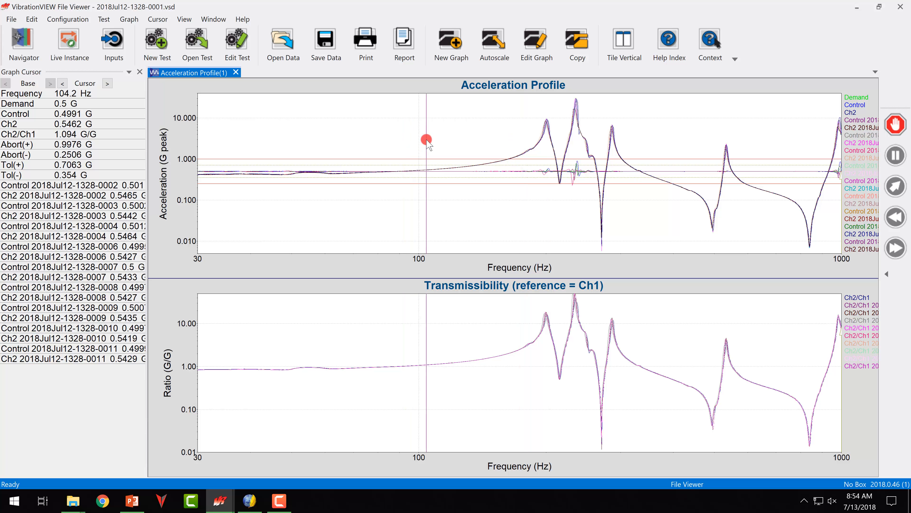
right_click(427, 140)
double_click(345, 120)
double_click(414, 143)
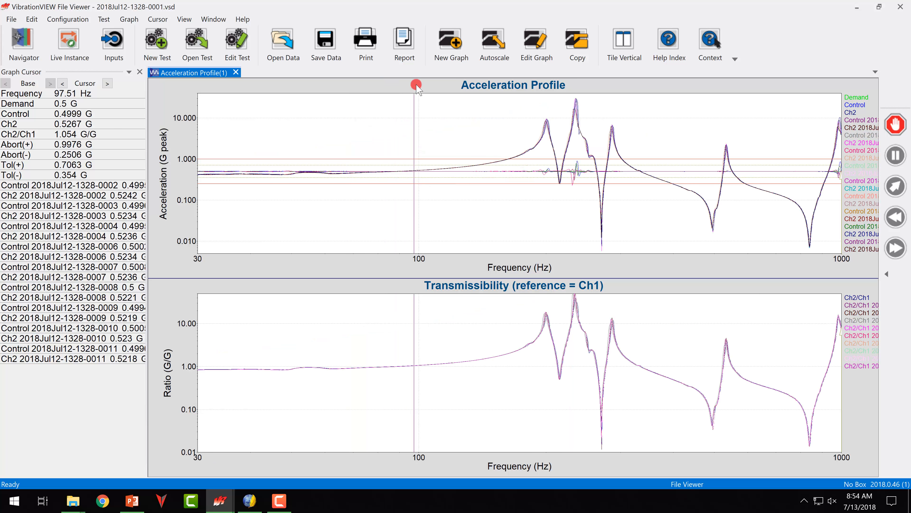
Step: Create a quick report from the Displayed Graphs template, review it down to the test notes in Word, and close it
left_click(403, 42)
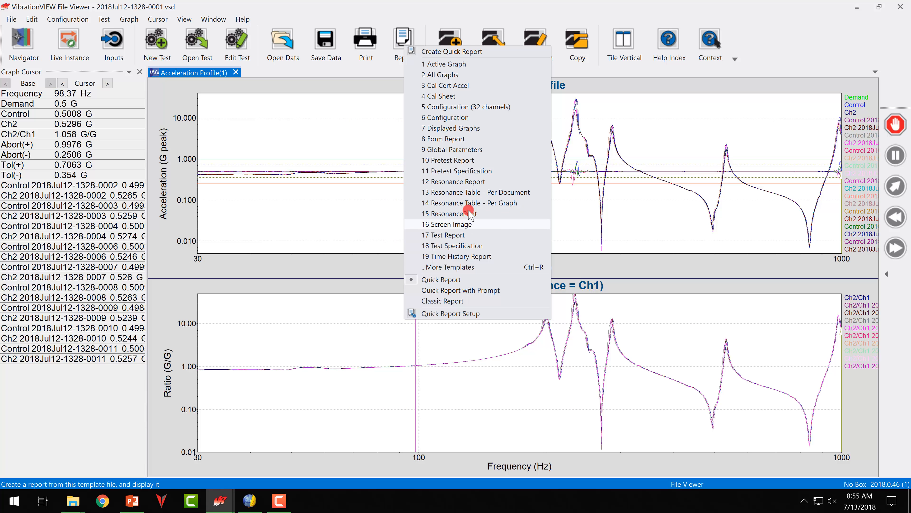
left_click(474, 129)
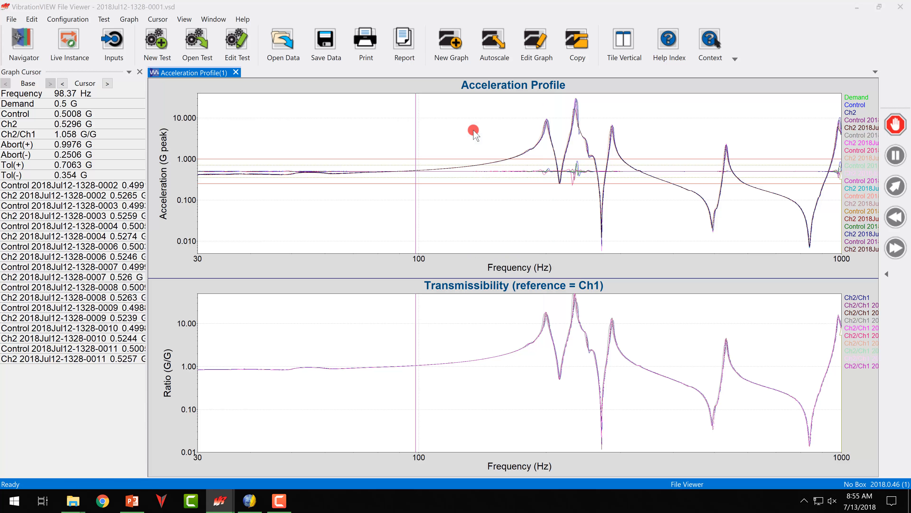
left_click(532, 320)
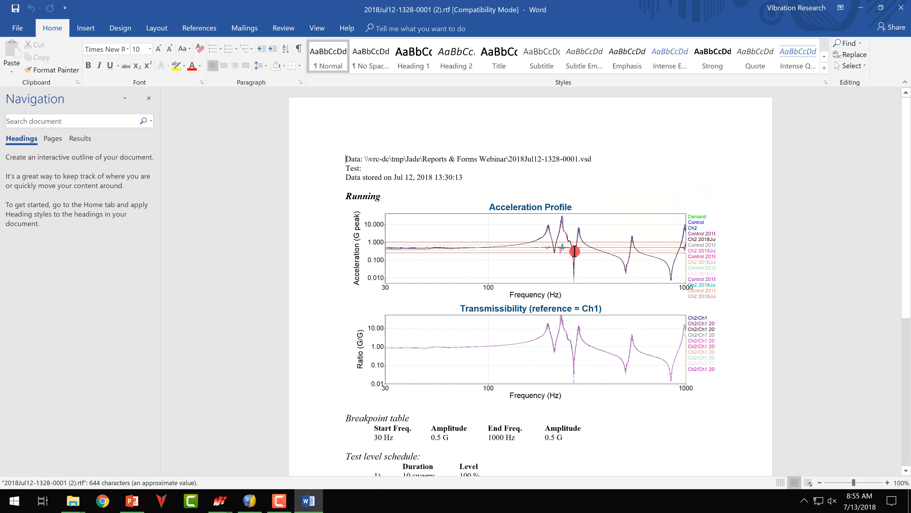
scroll(581, 324, "down", 2)
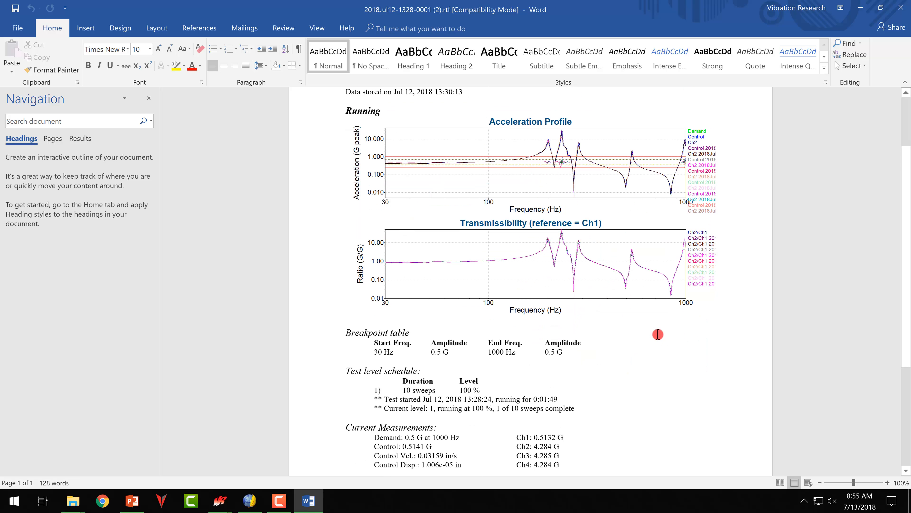
scroll(655, 333, "down", 4)
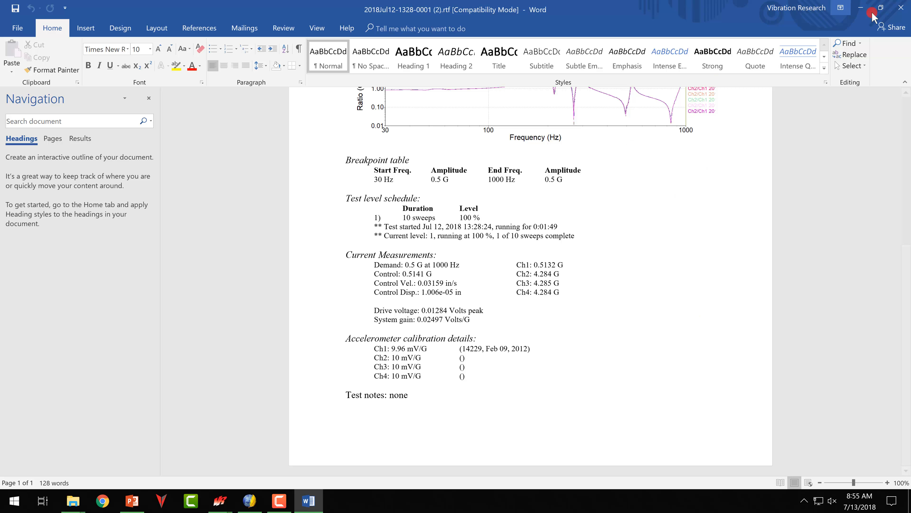
left_click(899, 8)
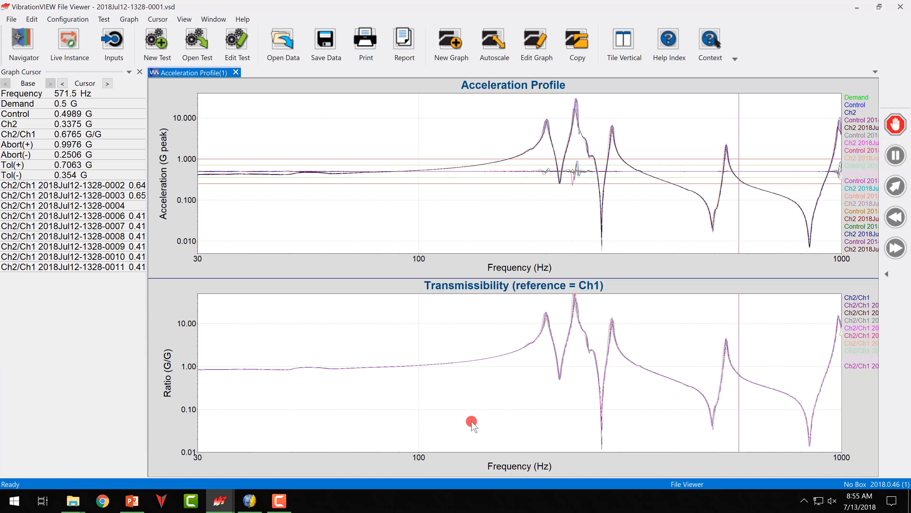
Step: Launch Word and create a blank document
left_click(429, 397)
left_click(280, 445)
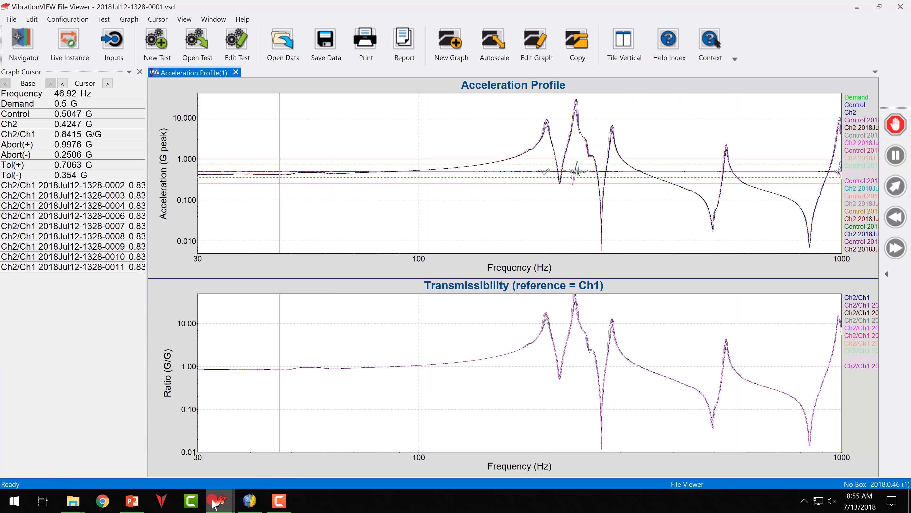
key("super")
type("word")
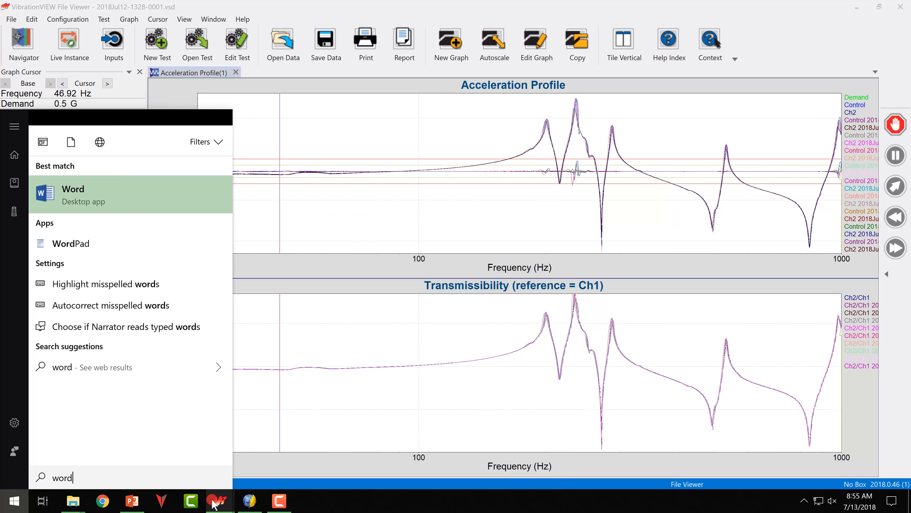
key("Return")
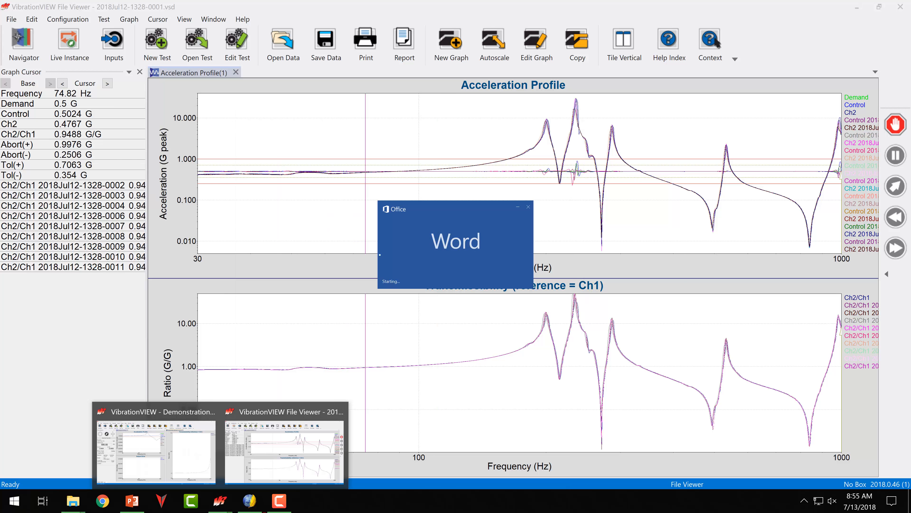
left_click(566, 345)
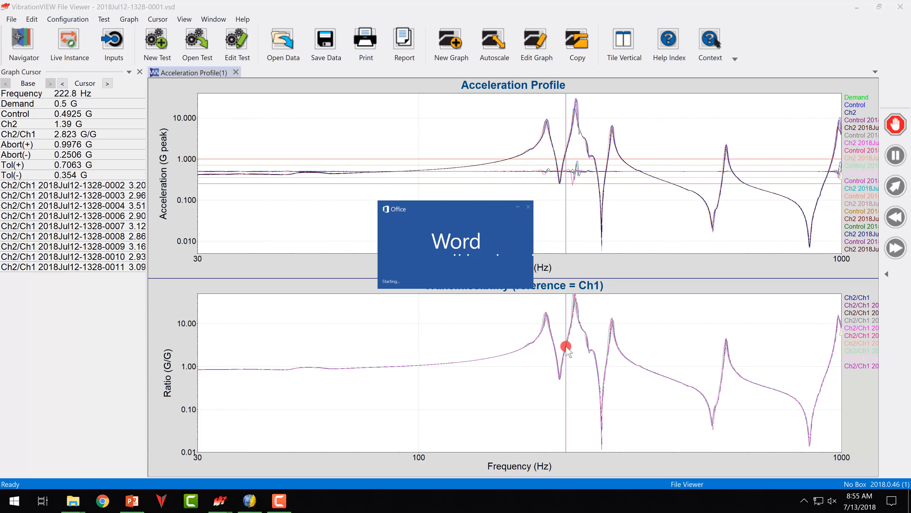
left_click_drag(566, 380, 351, 509)
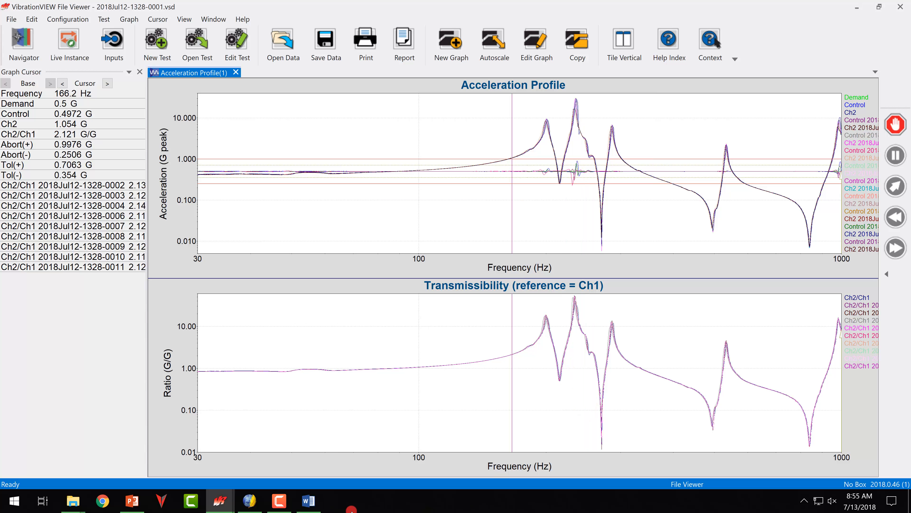
left_click(307, 500)
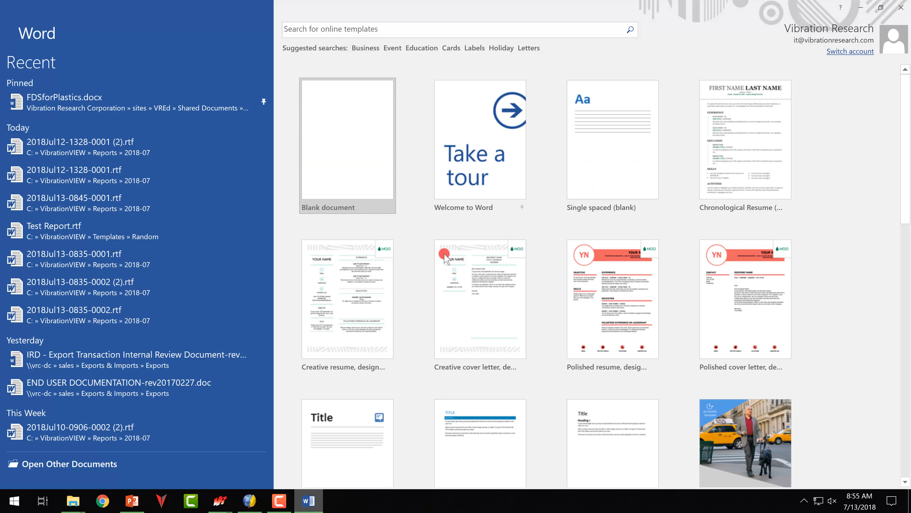
left_click(375, 171)
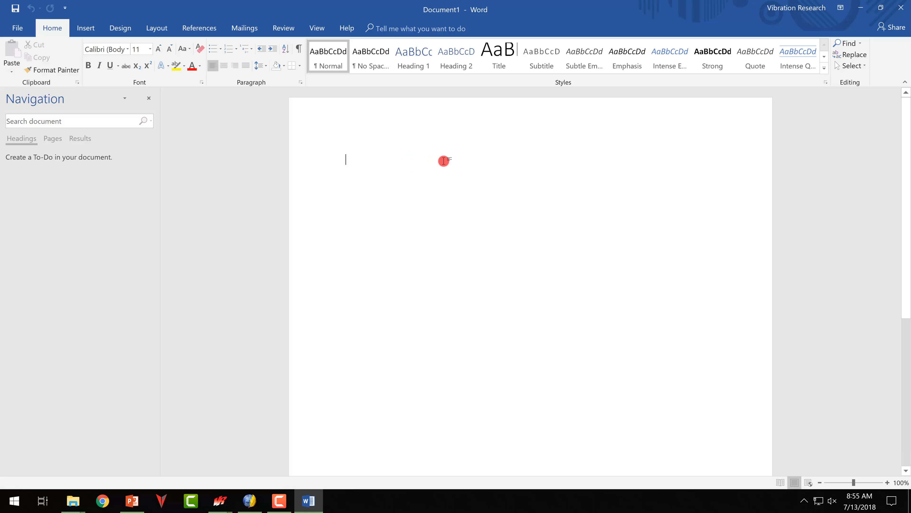
Step: Set the Word window aside and copy the acceleration and transmissibility graphs in VibrationVIEW
left_click_drag(311, 43, 329, 371)
left_click(712, 386)
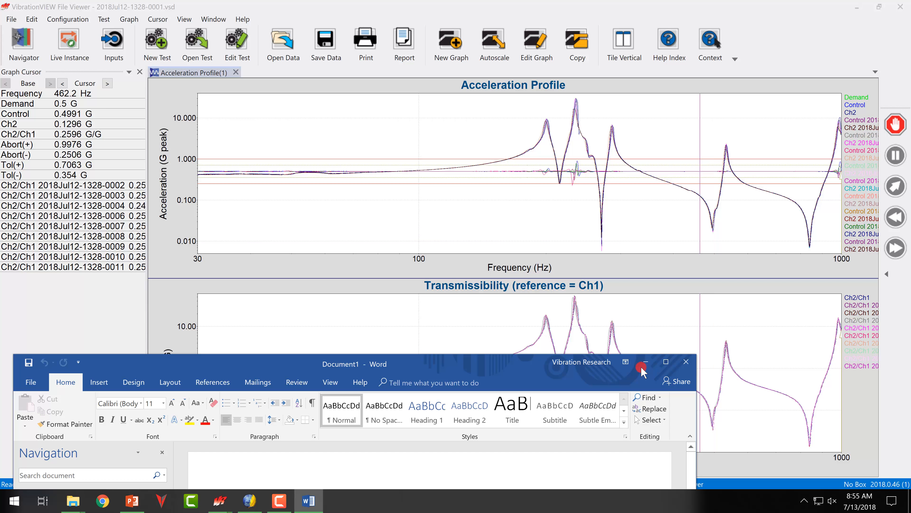
left_click(645, 361)
left_click(479, 188)
left_click_drag(479, 188, 425, 122)
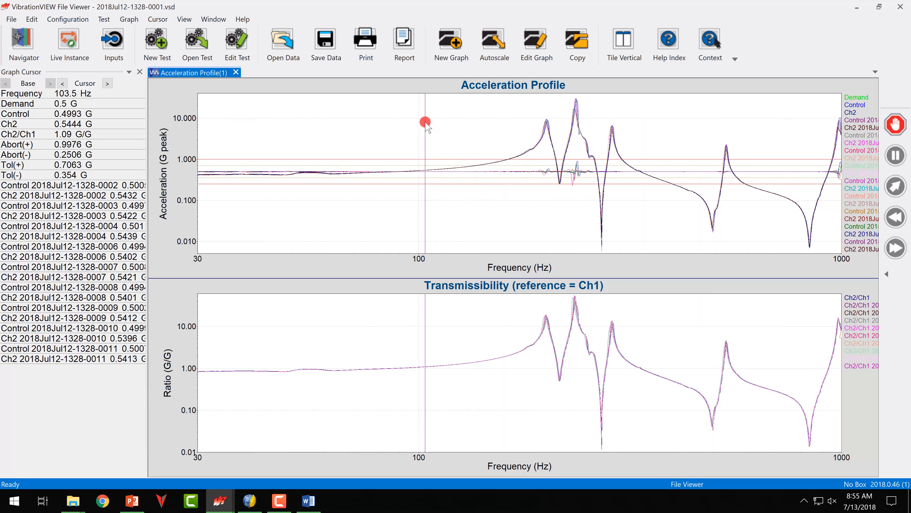
key("ctrl+Left")
key("ctrl+Right")
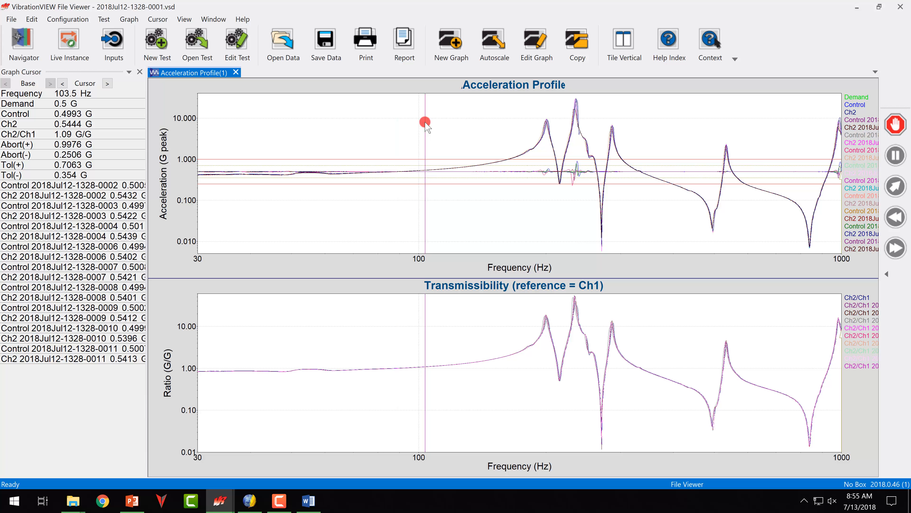
Step: Switch to the blank Word document, paste the copied graphs into it, and close the document
left_click(321, 503)
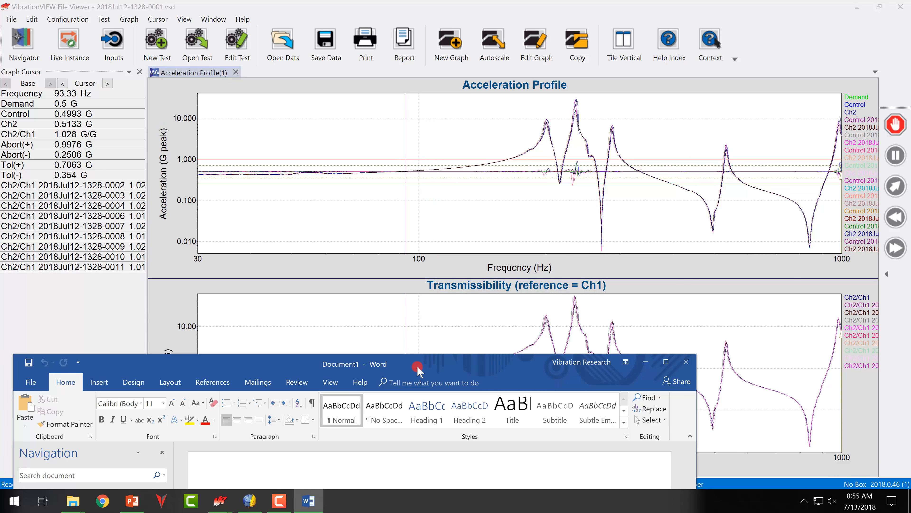
double_click(417, 367)
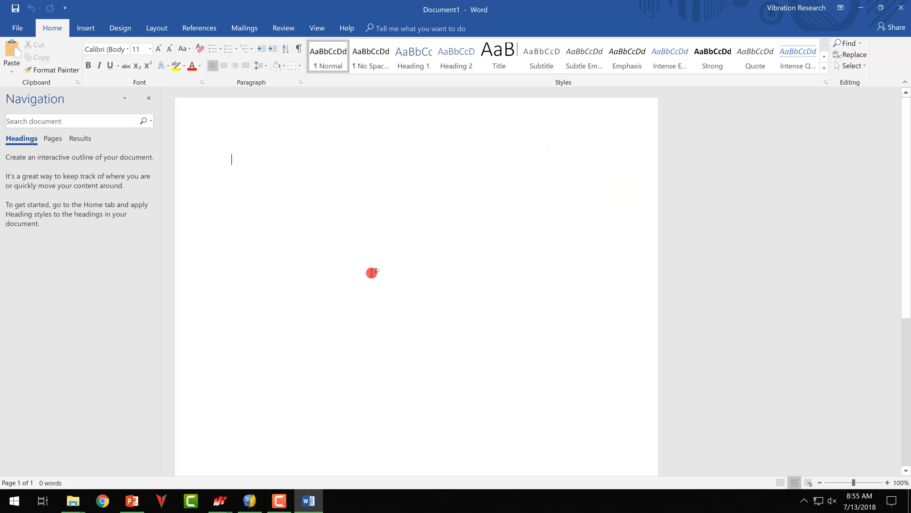
key("ctrl+v")
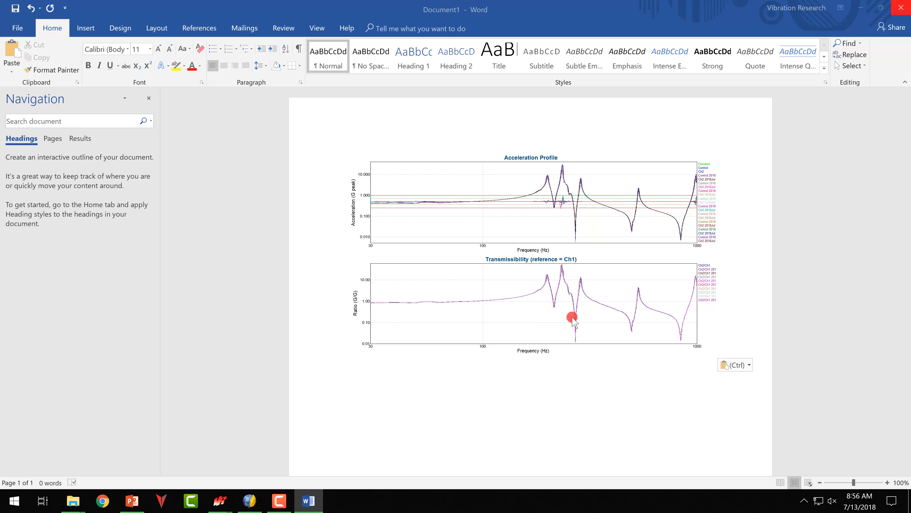
left_click(466, 274)
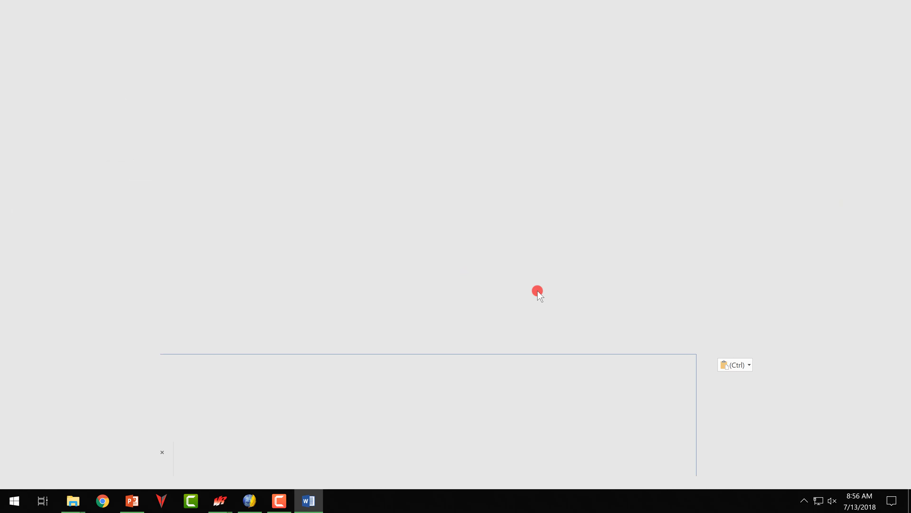
Step: Delete the current file's Ch2 trace at the second resonance peak, near 236 Hz, from the Acceleration Profile graph
left_click(545, 253)
left_click_drag(561, 199, 529, 199)
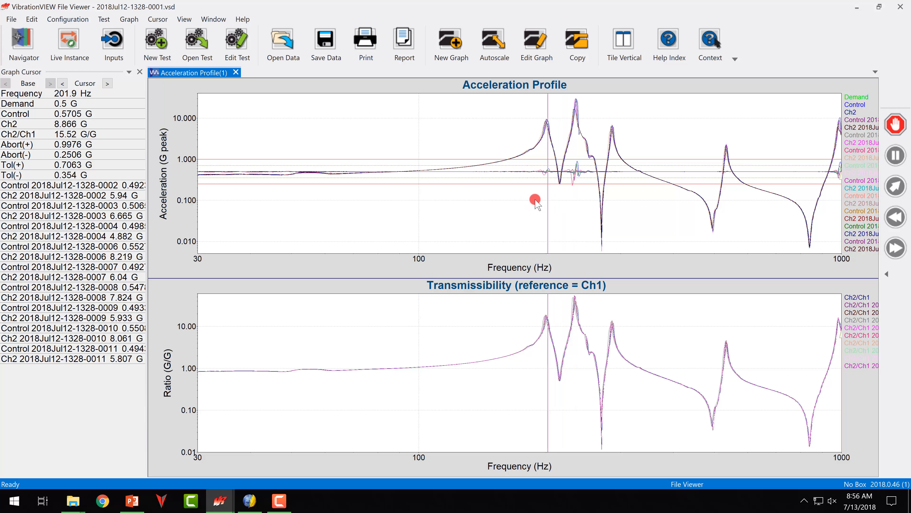
key("p")
mouse_move(570, 210)
left_mouse_down()
mouse_move(278, 96)
mouse_move(316, 120)
left_mouse_up()
mouse_move(435, 175)
left_mouse_down()
mouse_move(459, 187)
mouse_move(358, 198)
mouse_move(400, 210)
mouse_move(376, 221)
mouse_move(531, 230)
mouse_move(562, 130)
mouse_move(590, 128)
mouse_move(571, 116)
mouse_move(805, 89)
mouse_move(843, 102)
mouse_move(582, 112)
mouse_move(604, 151)
left_mouse_up()
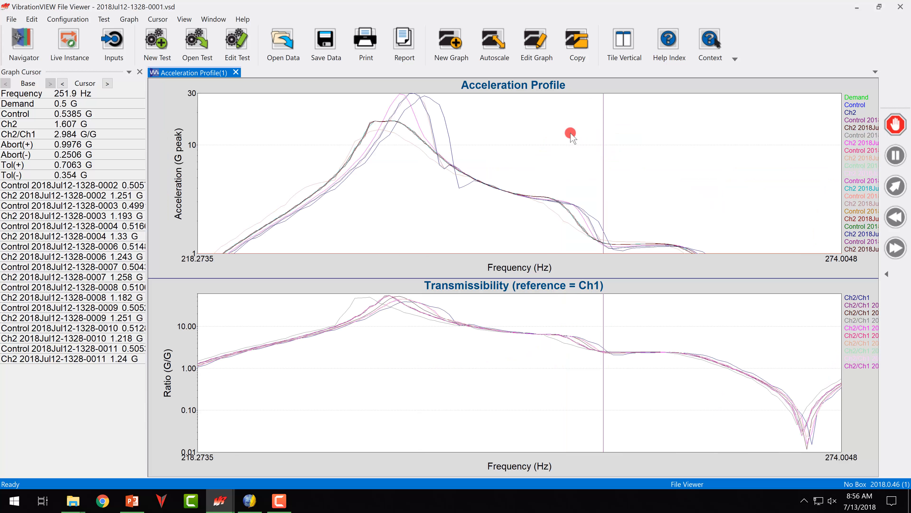
scroll(367, 126, "up", 2)
left_click_drag(428, 171, 419, 203)
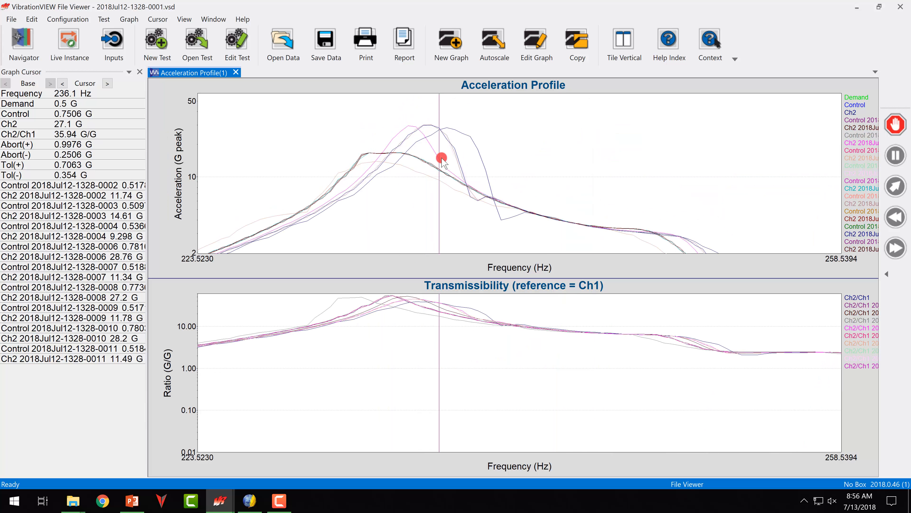
left_click(450, 128)
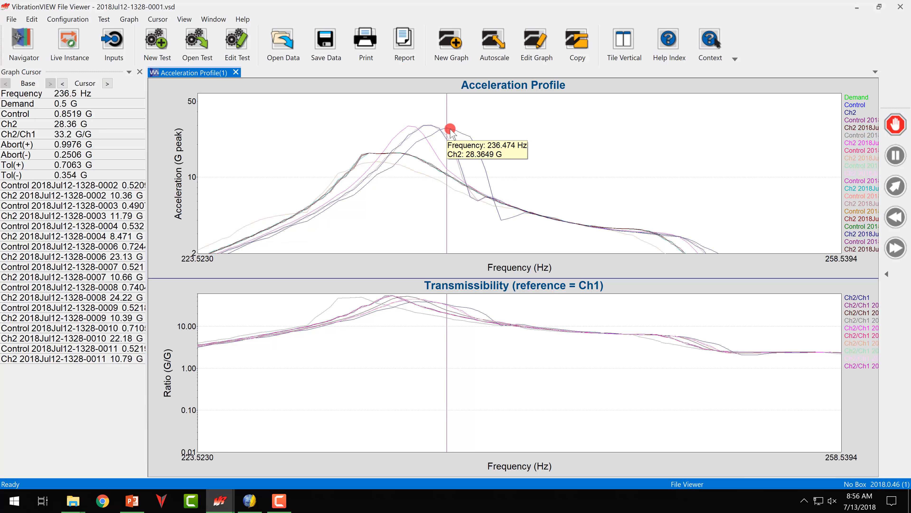
key("Delete")
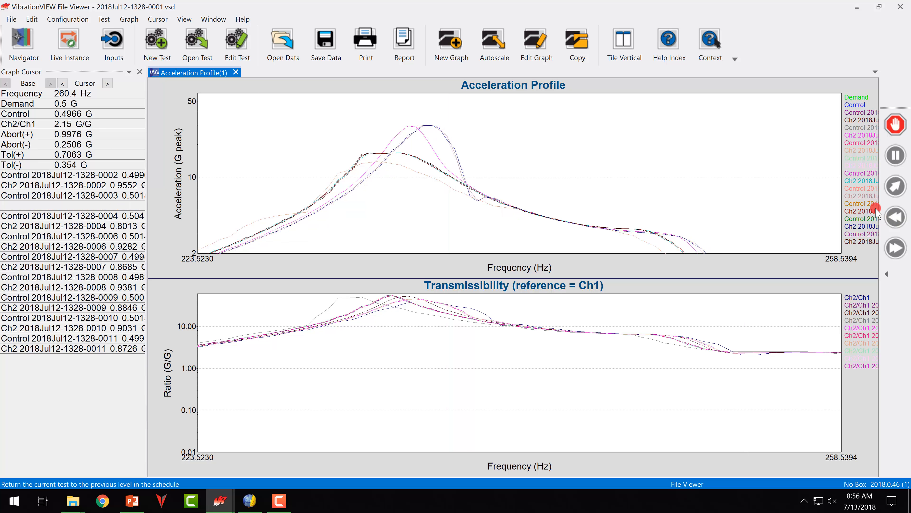
left_click(425, 126)
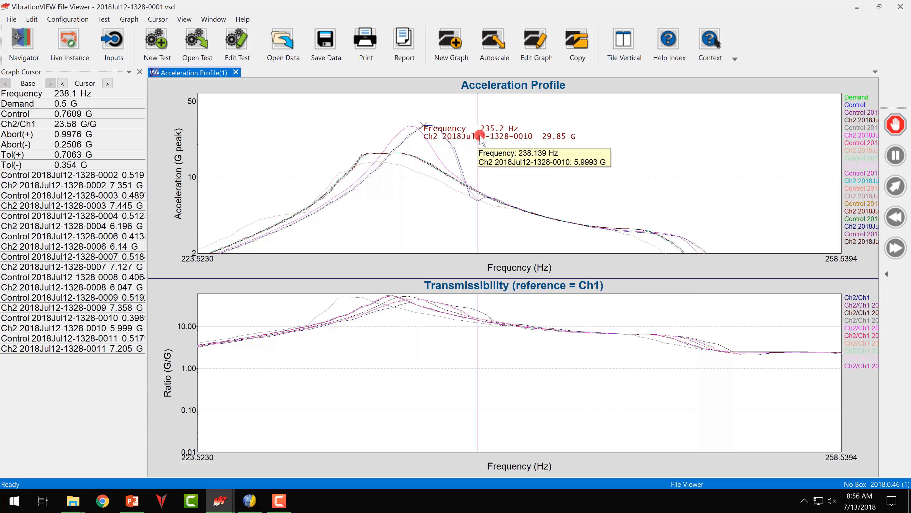
left_click_drag(482, 134, 494, 115)
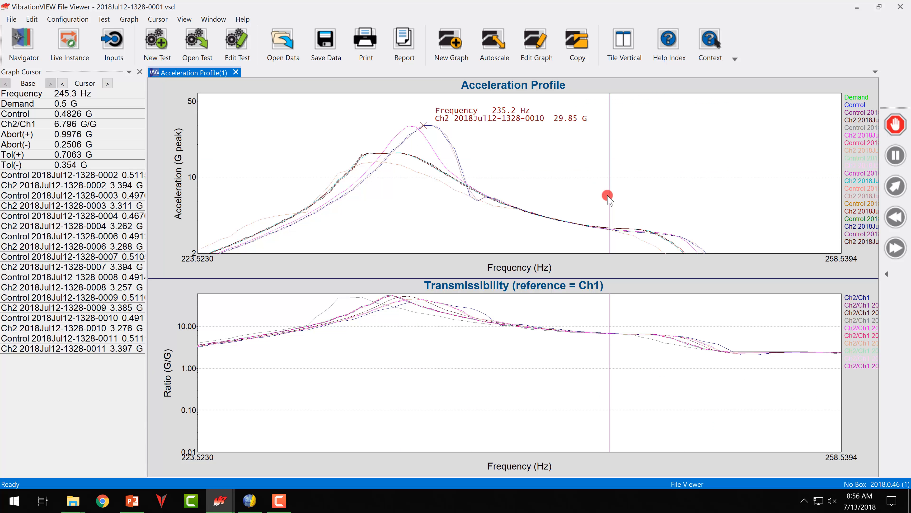
double_click(608, 197)
left_click_drag(625, 97, 685, 117)
left_click_drag(715, 167, 343, 125)
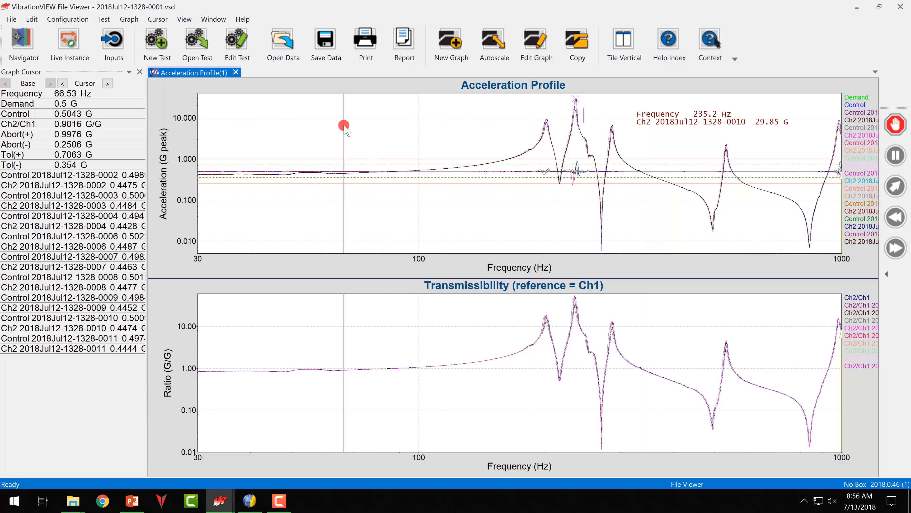
Step: Copy the annotated acceleration and transmissibility graphs and paste them into a new blank Word document
right_click(343, 124)
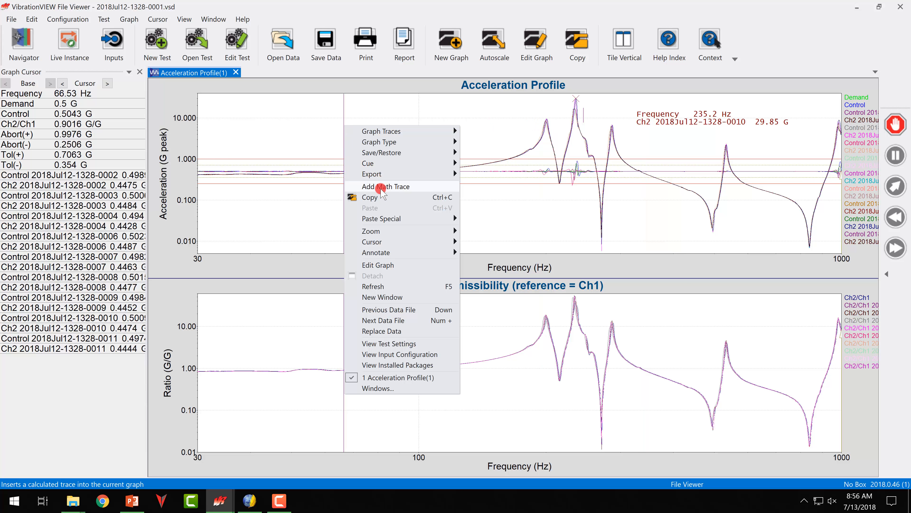
left_click(377, 197)
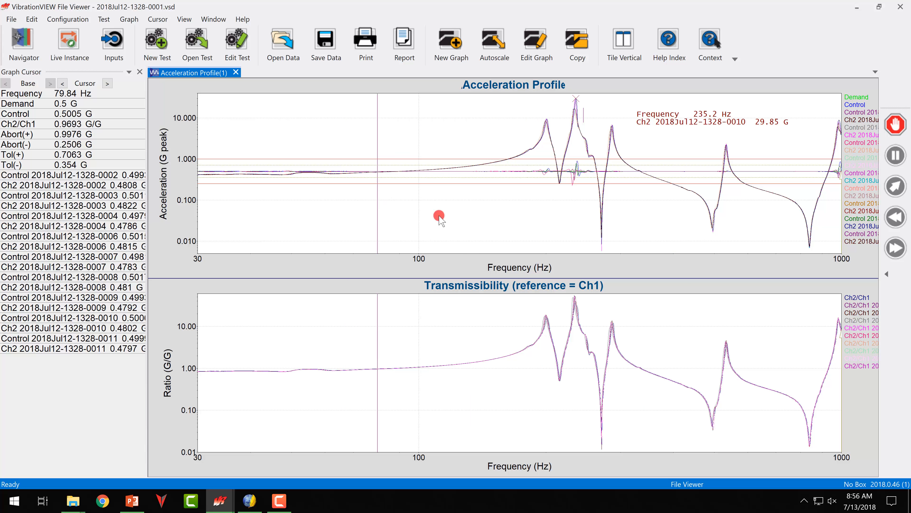
key("super")
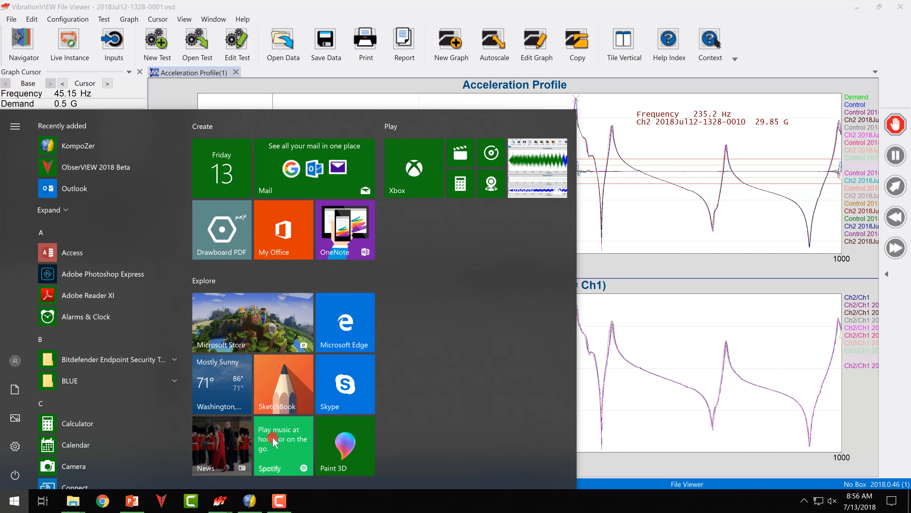
type("word")
key("Return")
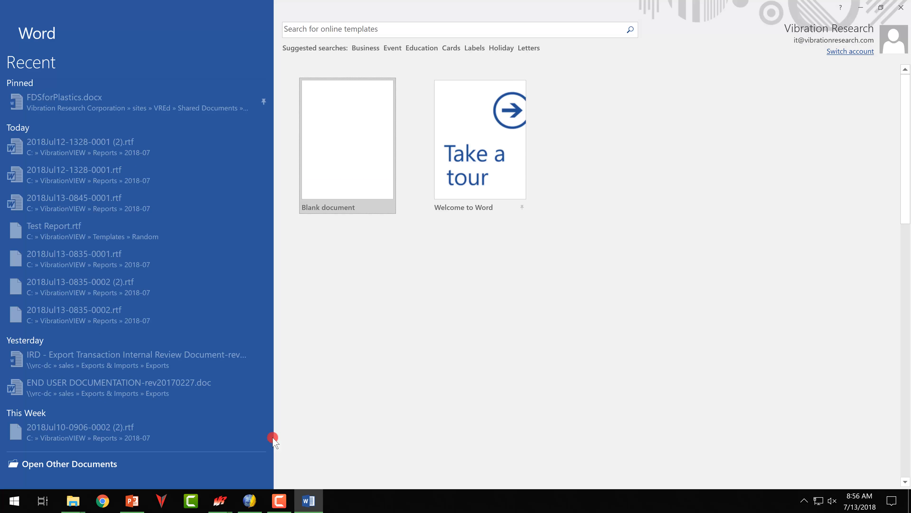
key("Return")
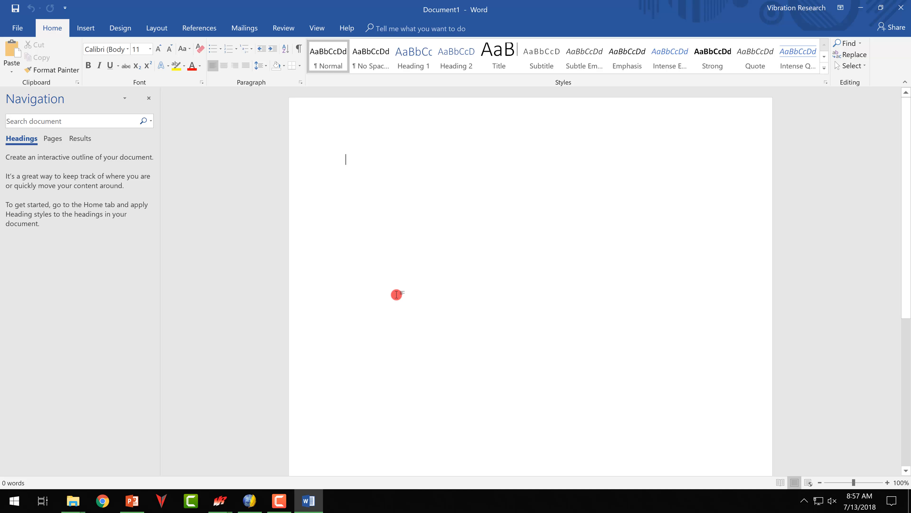
key("ctrl+v")
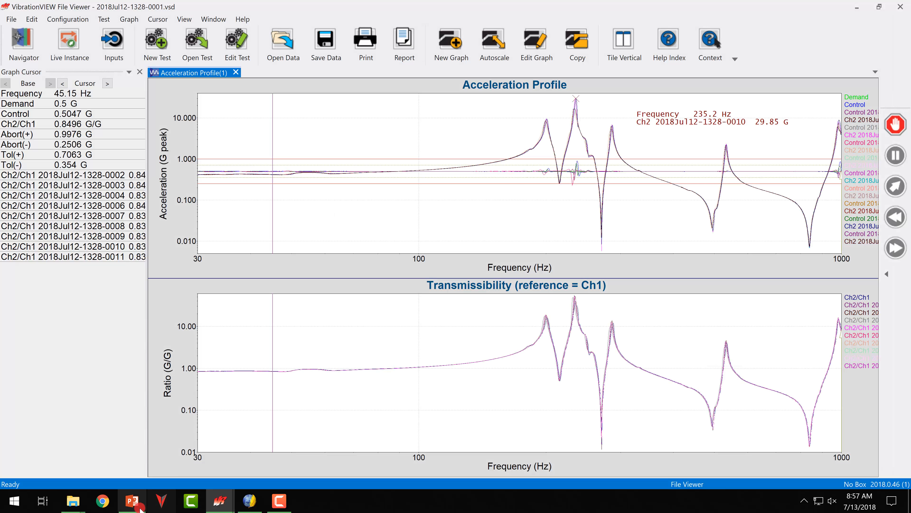
Step: Switch to the PowerPoint presentation, show slide 12, Customizing Forms, as a full-screen slide show, and end the show
left_click(137, 504)
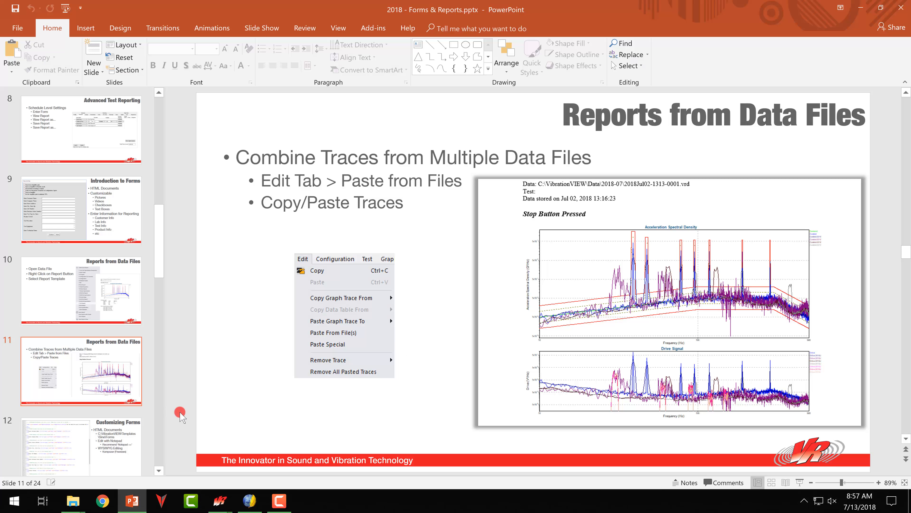
left_click(126, 435)
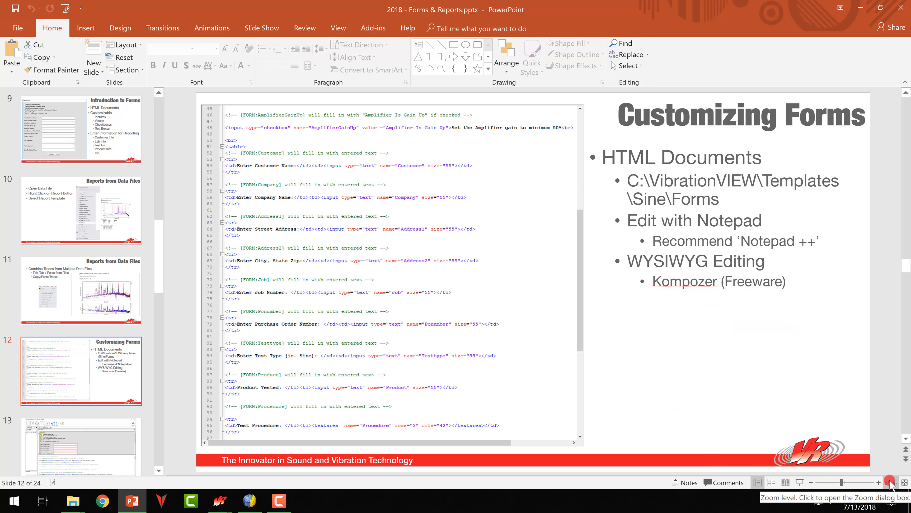
left_click(800, 485)
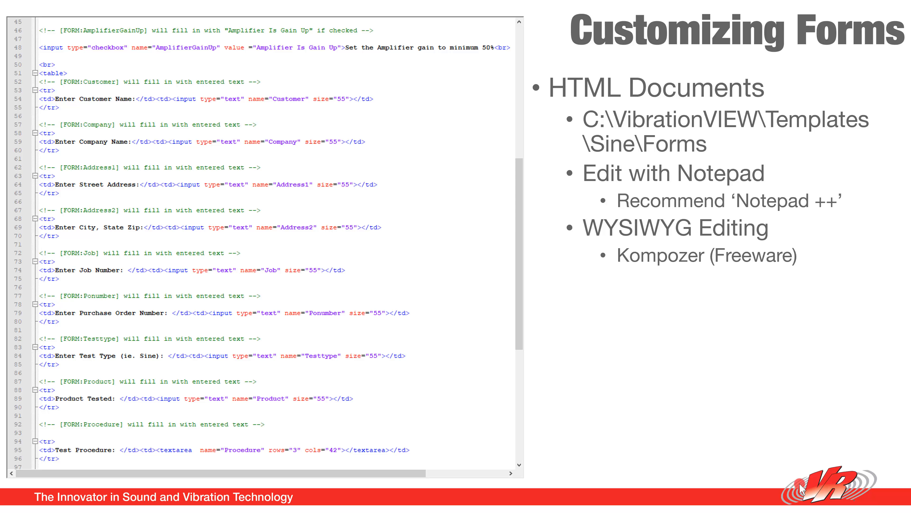
key("Escape")
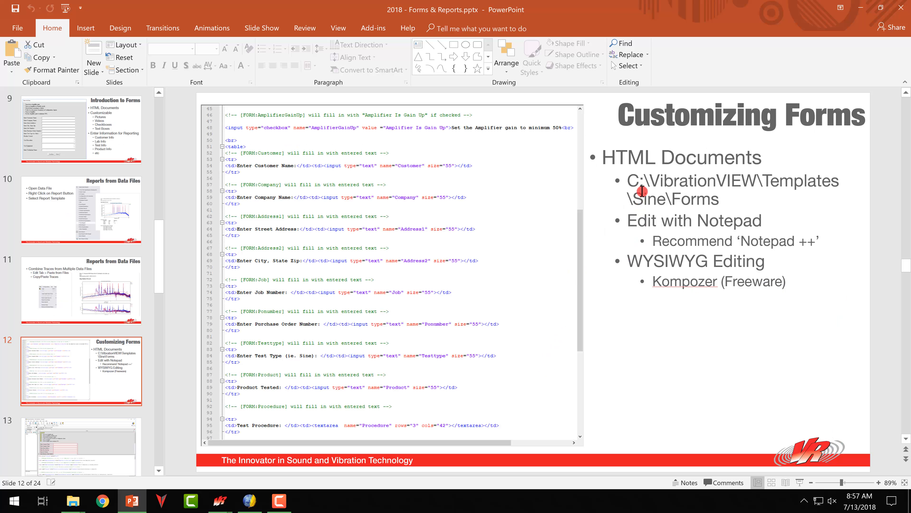
Step: Switch to File Explorer and open the folder C:\VibrationVIEW\Templates\Sine\Forms
left_click(73, 509)
left_click(162, 453)
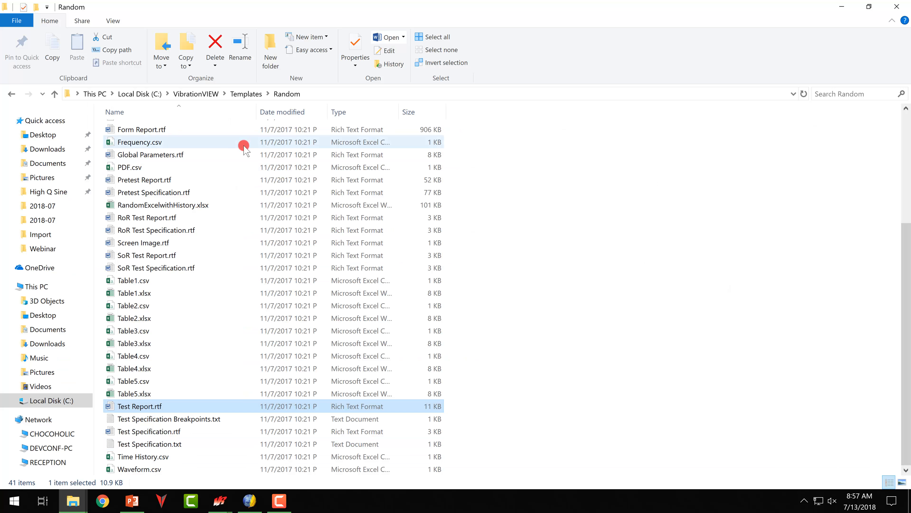
key("alt+Left")
left_click(132, 94)
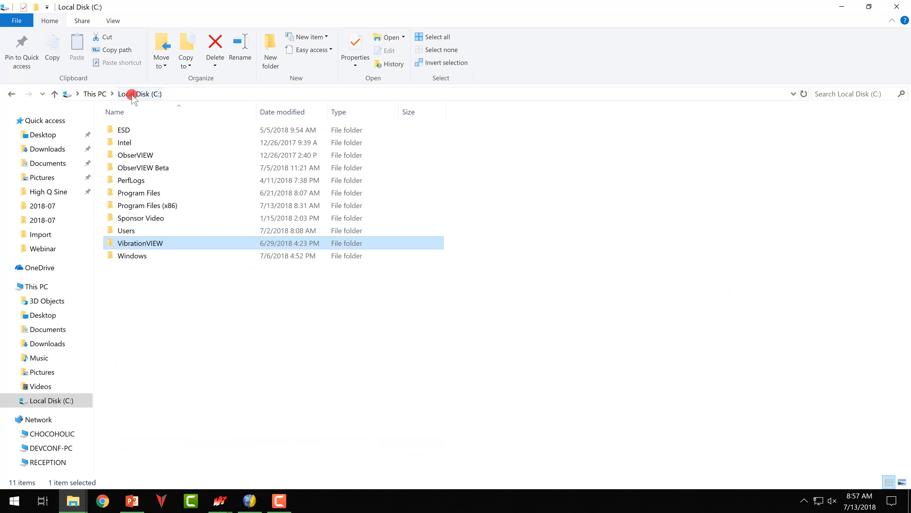
double_click(128, 244)
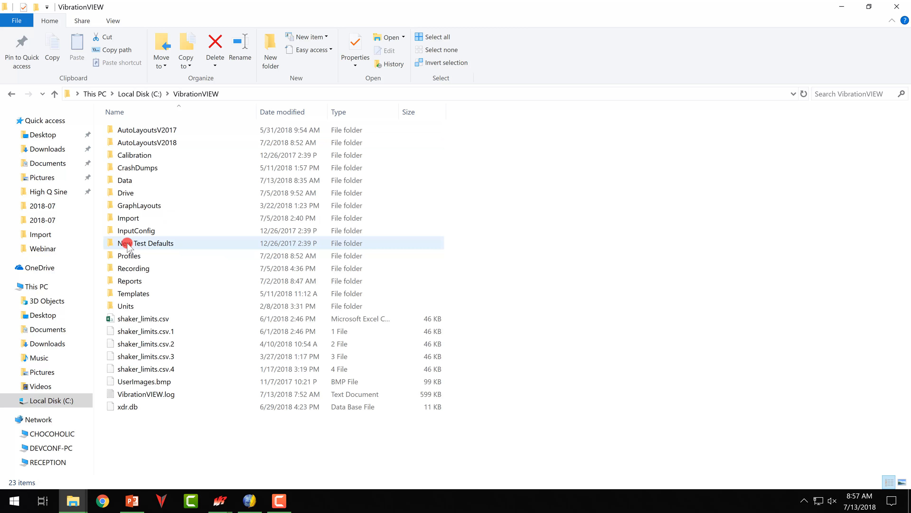
double_click(140, 293)
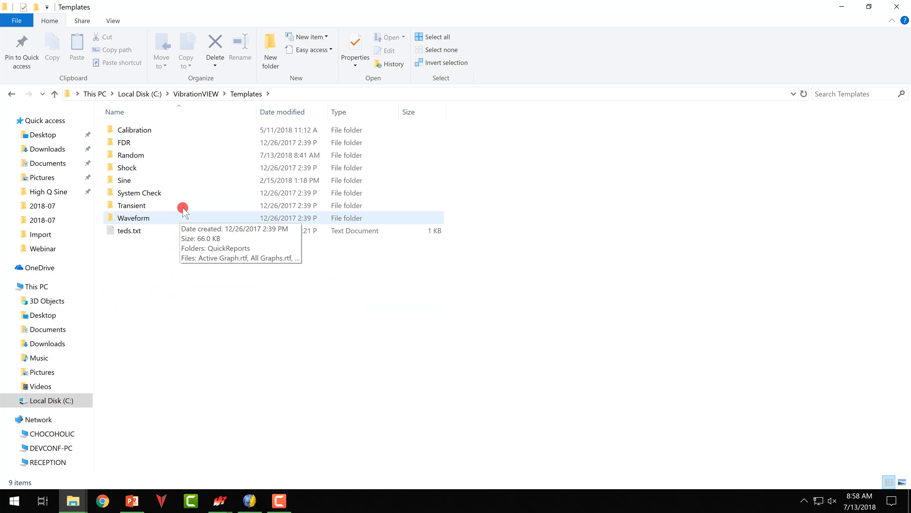
double_click(186, 181)
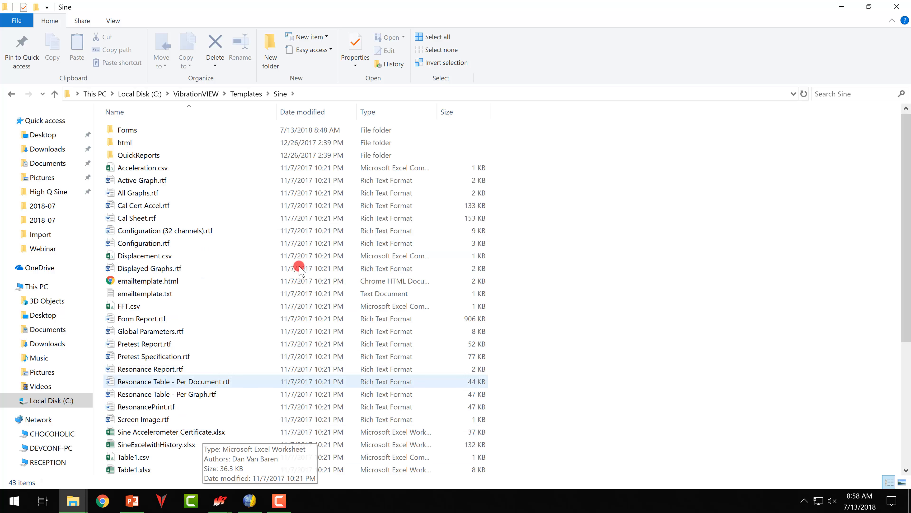
left_click(137, 129)
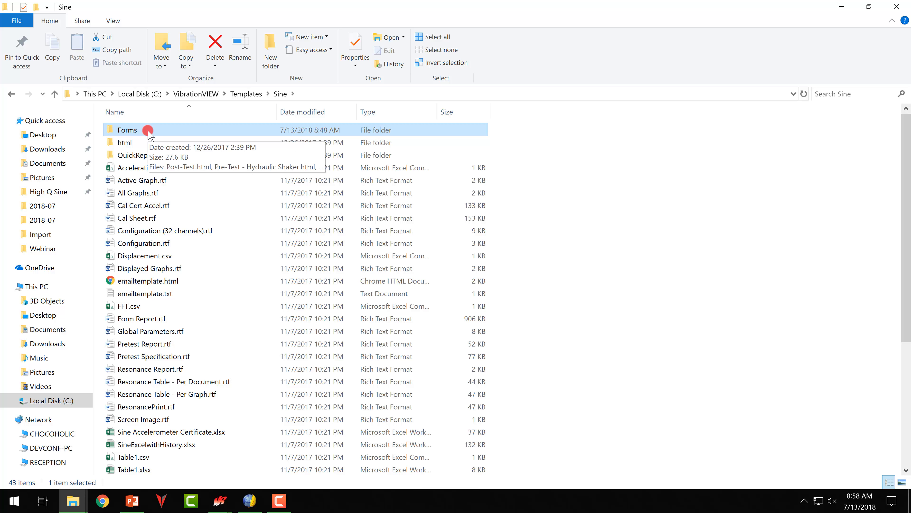
double_click(148, 130)
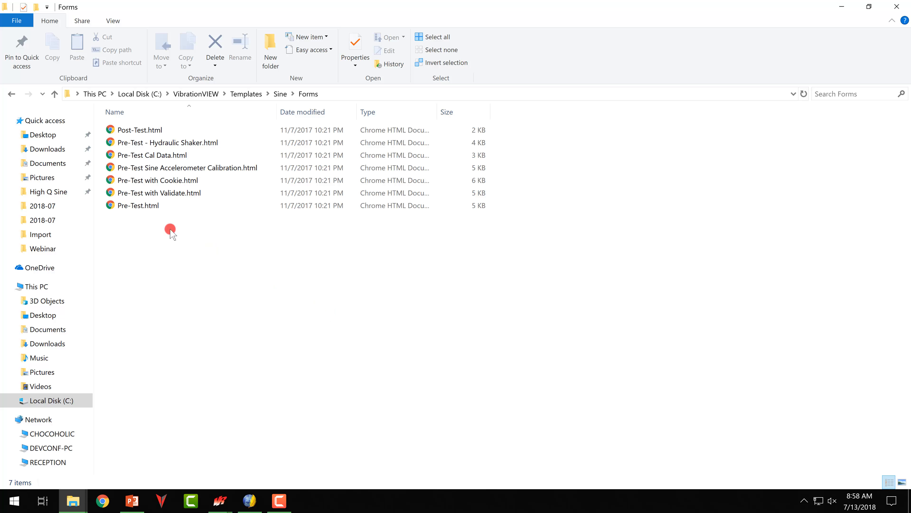
Step: Duplicate the Pre-Test.html form within the Forms folder
right_click(150, 208)
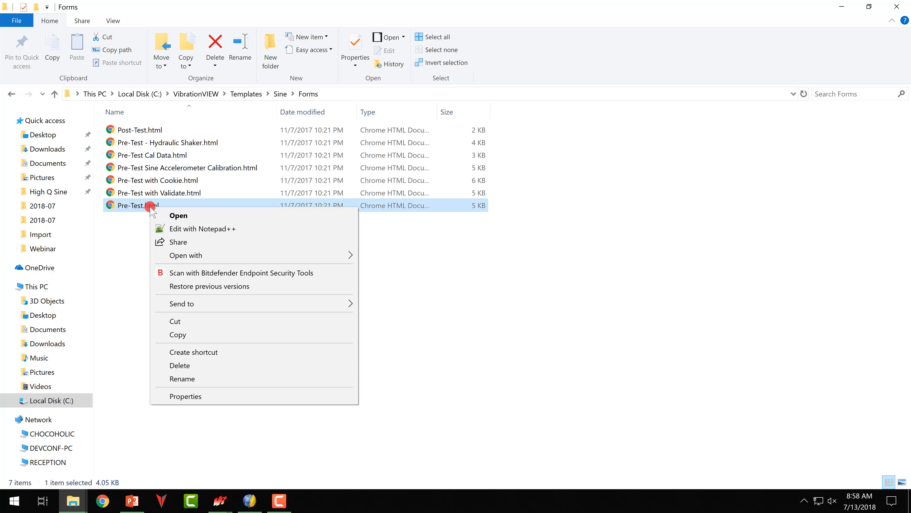
left_click(115, 226)
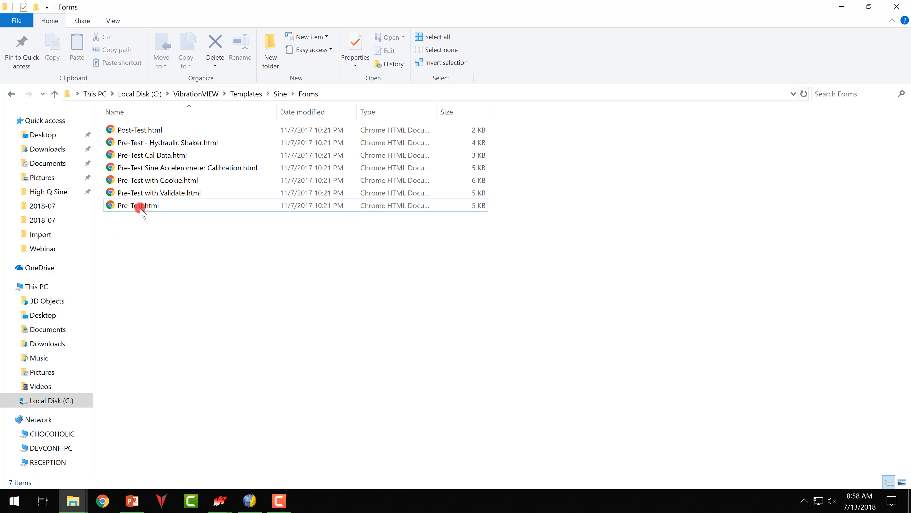
left_click(146, 206)
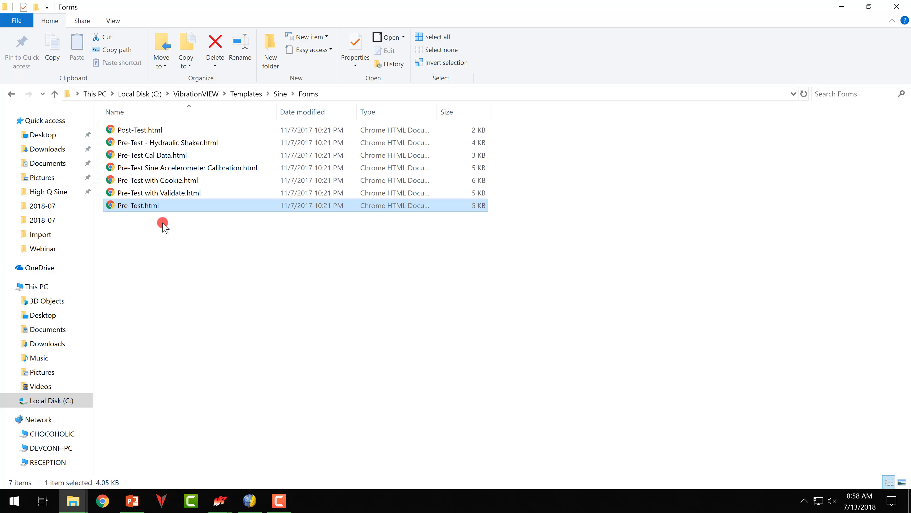
key("ctrl+c")
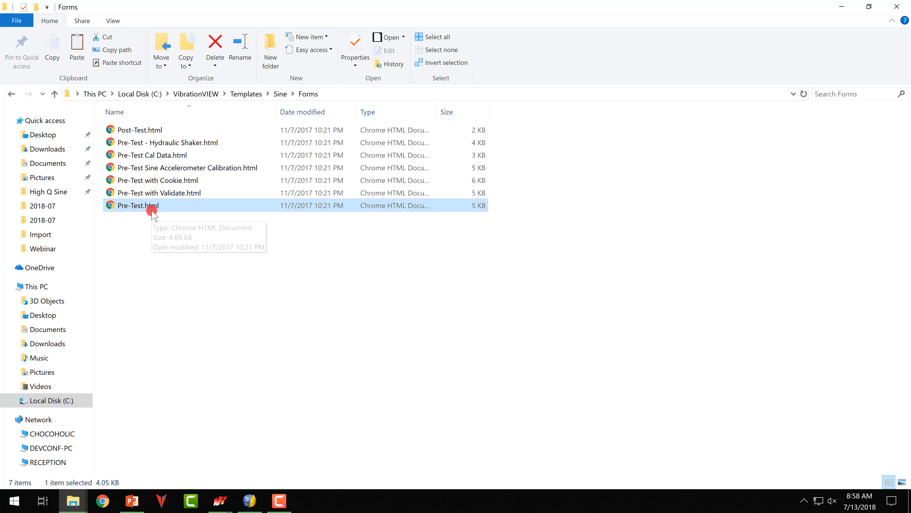
key("ctrl+v")
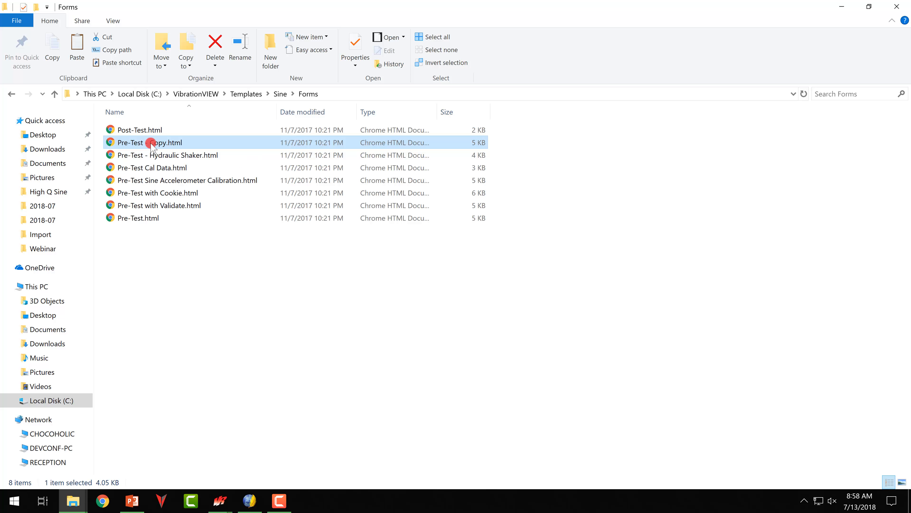
Step: Rename the copied form as Pre-Test - Webinar Demo.html
left_click(152, 144)
left_click_drag(152, 143, 167, 142)
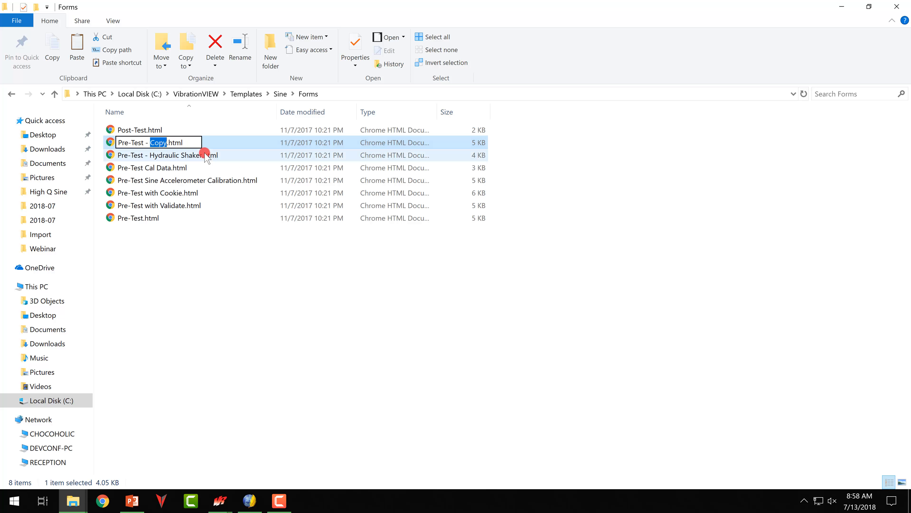
type("Webinar")
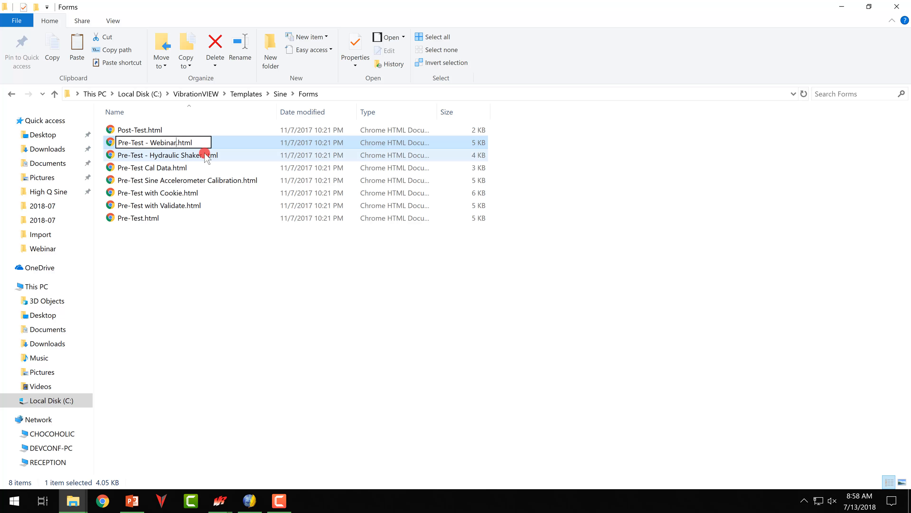
type(" Demo")
left_click(206, 156)
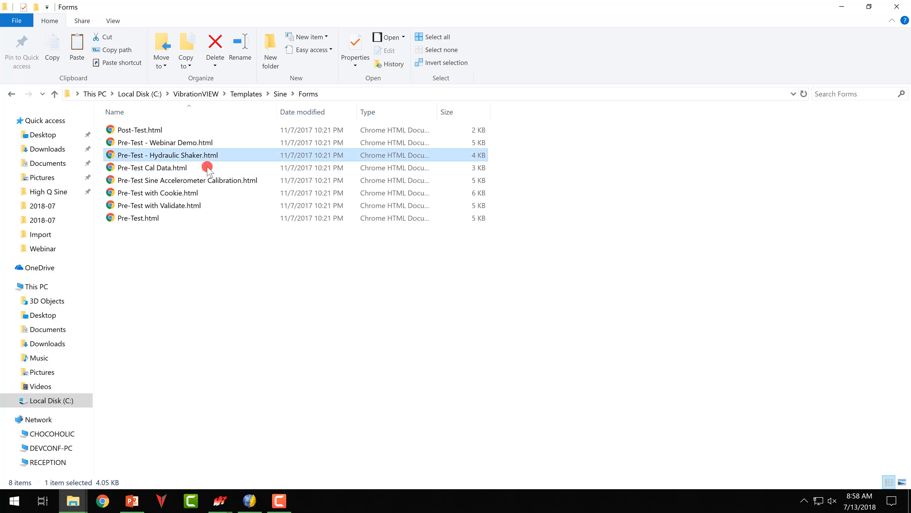
Step: View Pre-Test - Webinar Demo.html in Chrome, resize its window to fit the form beside the file list, and close it
left_click(176, 219)
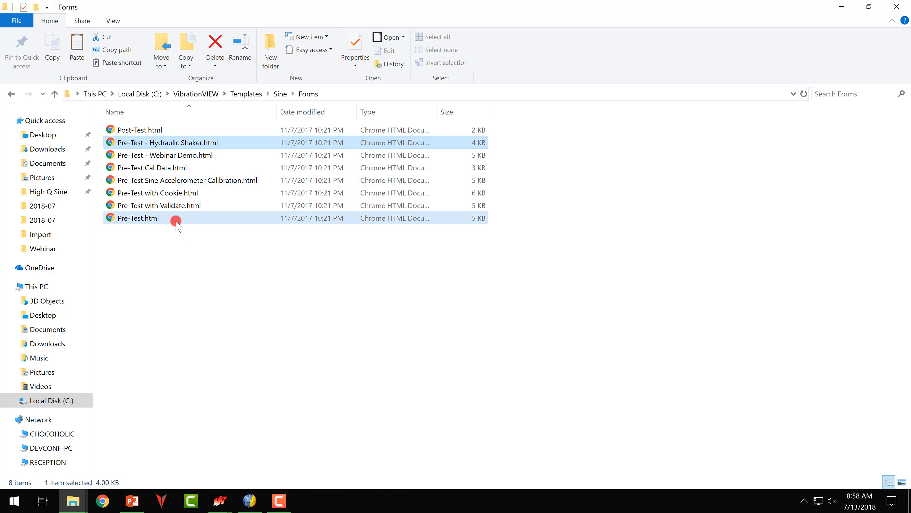
left_click(176, 156)
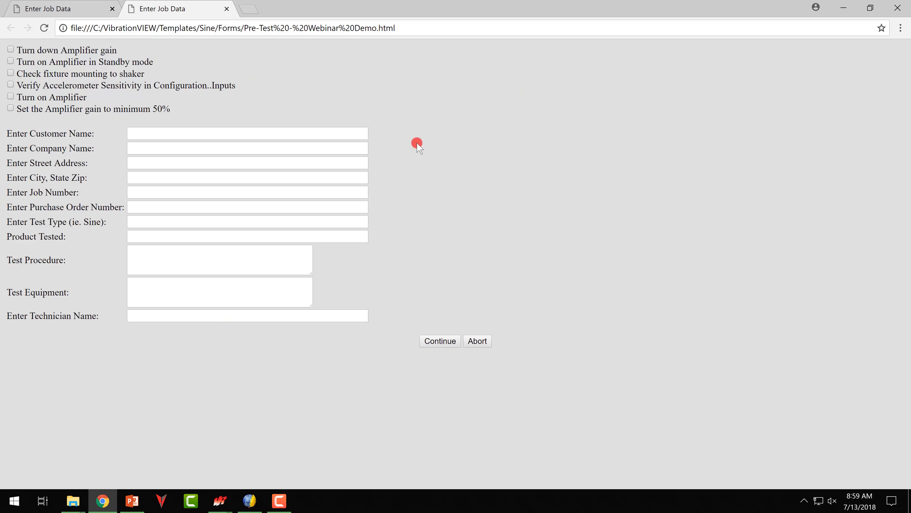
left_click(870, 7)
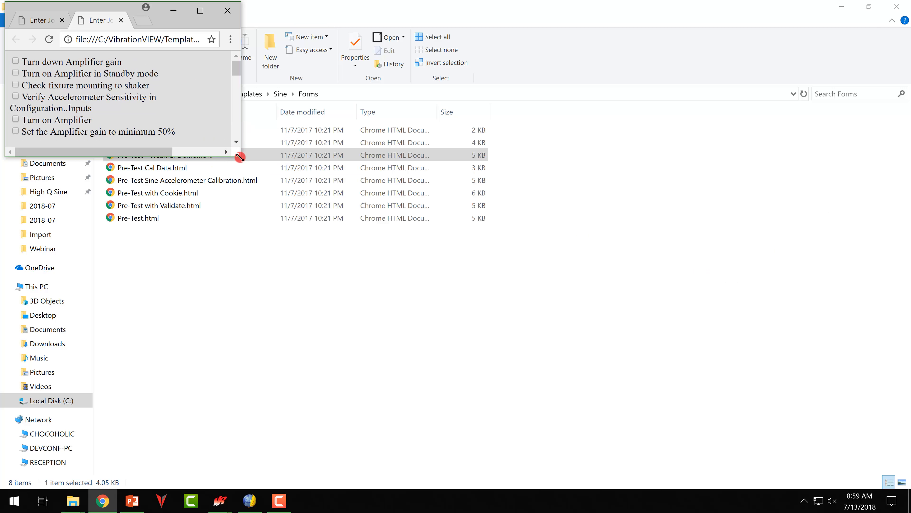
left_click_drag(240, 157, 382, 433)
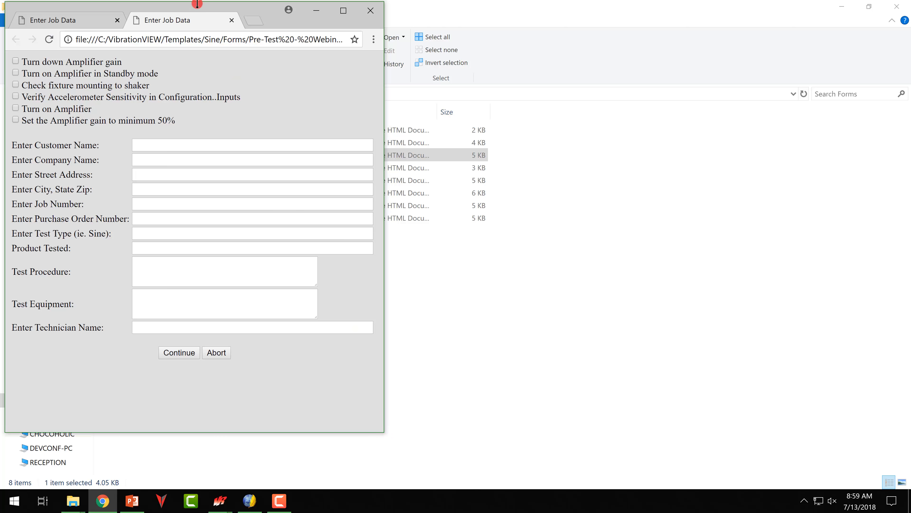
left_click_drag(195, 6, 484, 34)
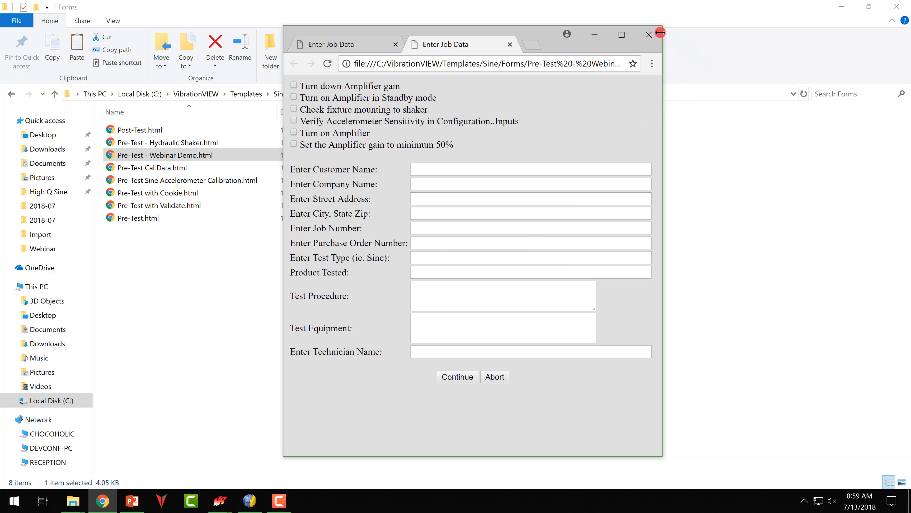
left_click(645, 34)
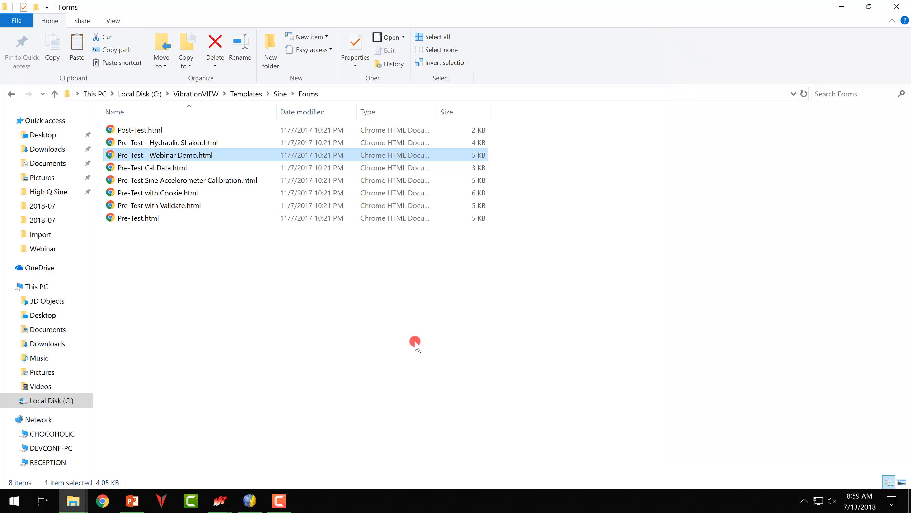
Step: Check the ways to open Pre-Test - Webinar Demo.html, view the form once more in the default browser, and close it
right_click(178, 158)
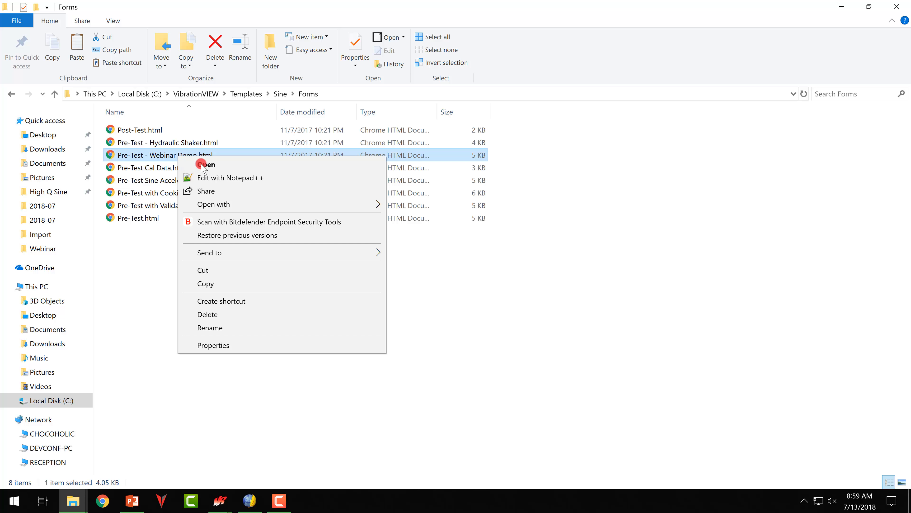
mouse_move(234, 211)
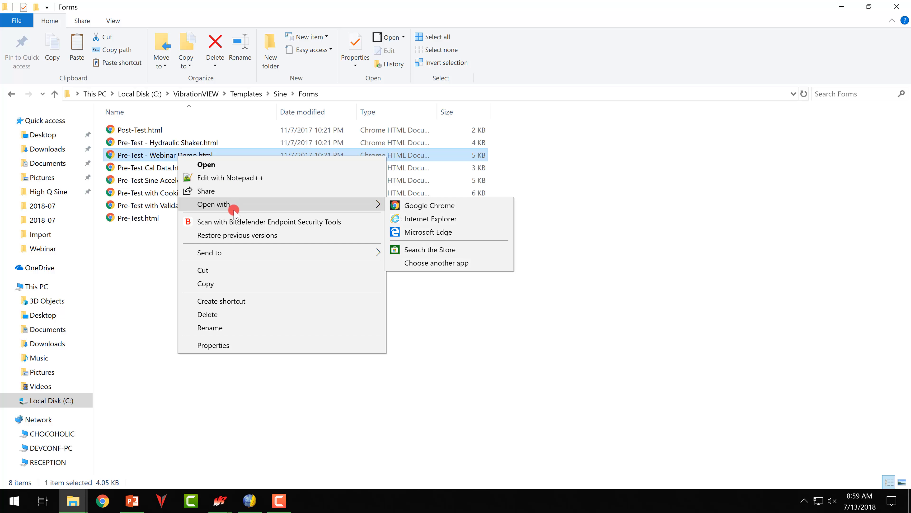
left_click(226, 164)
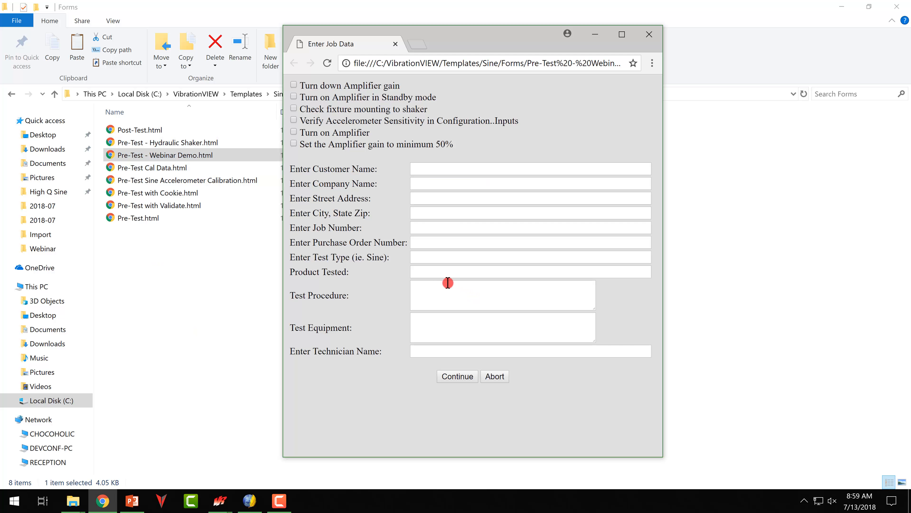
left_click(648, 34)
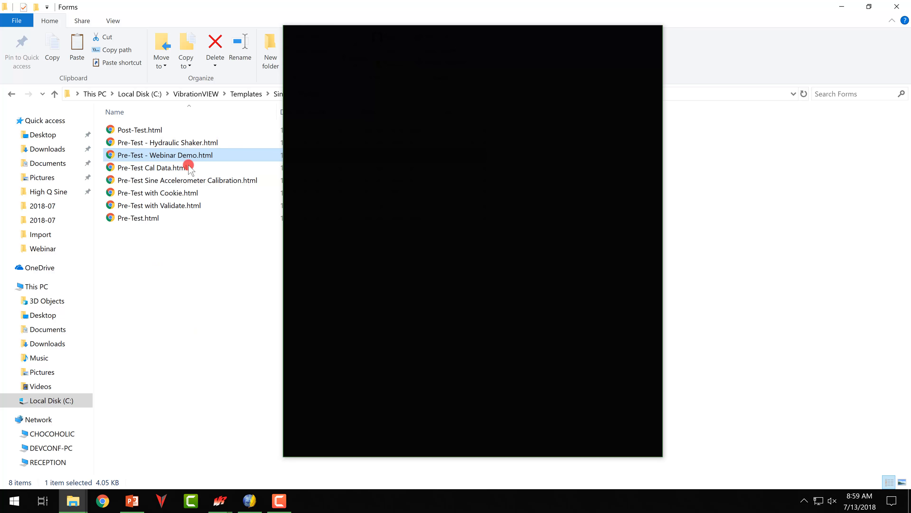
Step: Open Pre-Test - Webinar Demo.html for editing in Notepad++, declining the program update and dismissing the plugin updates
right_click(142, 156)
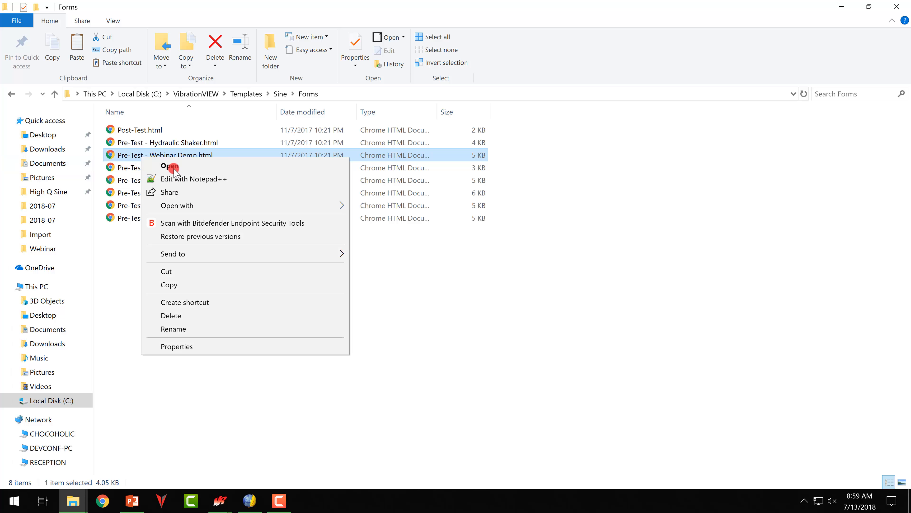
mouse_move(180, 204)
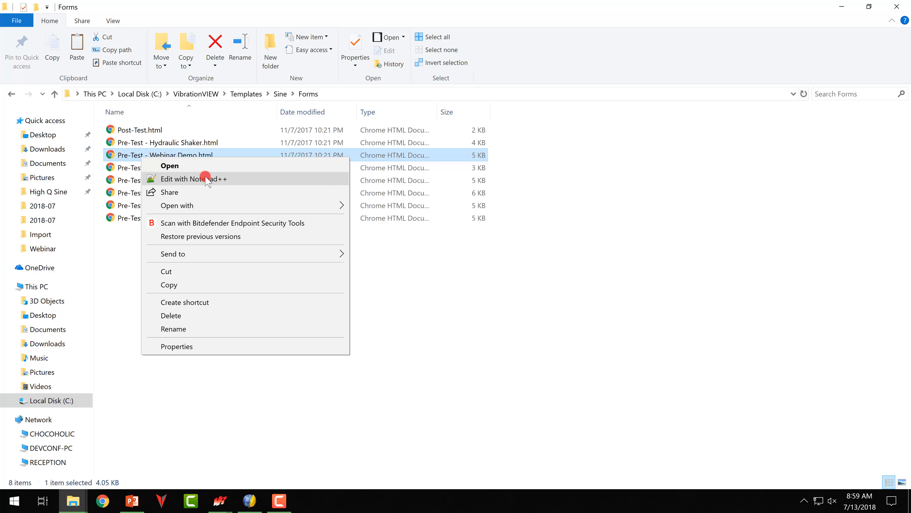
left_click(207, 178)
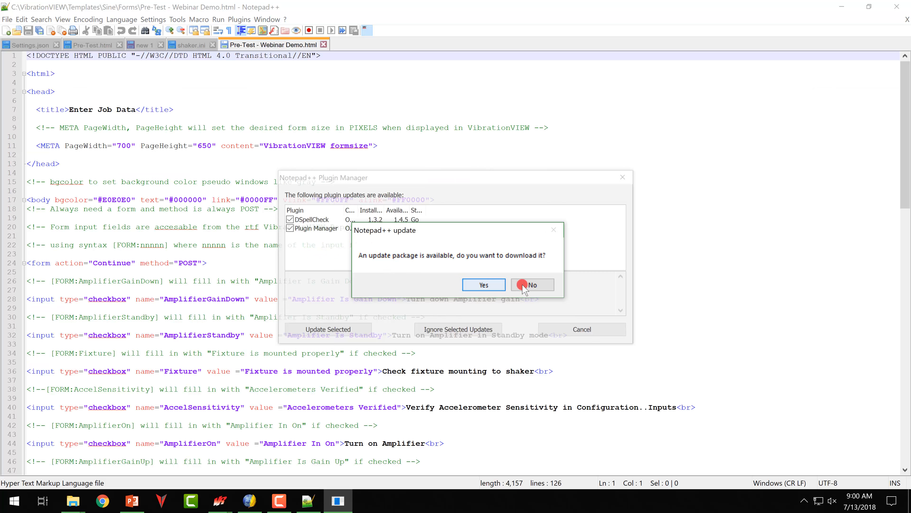
left_click(526, 286)
left_click(550, 326)
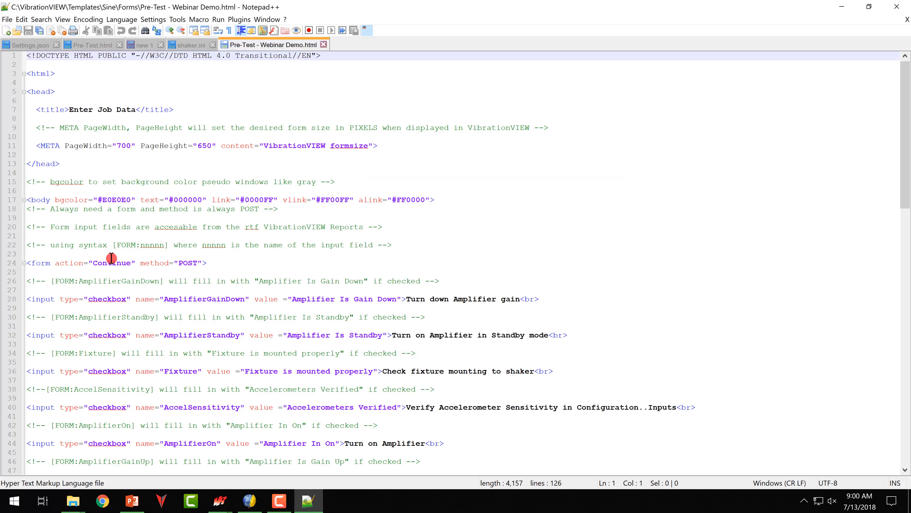
Step: Examine the form's header code and the checkbox input lines from AmplifierGainDown to AmplifierGainUp
left_click_drag(60, 266, 619, 342)
left_click(616, 339)
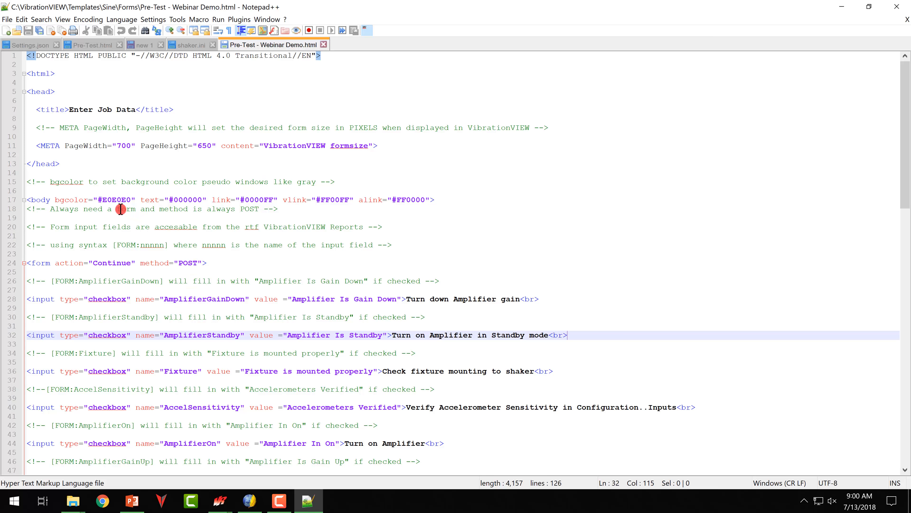
scroll(128, 203, "down", 3)
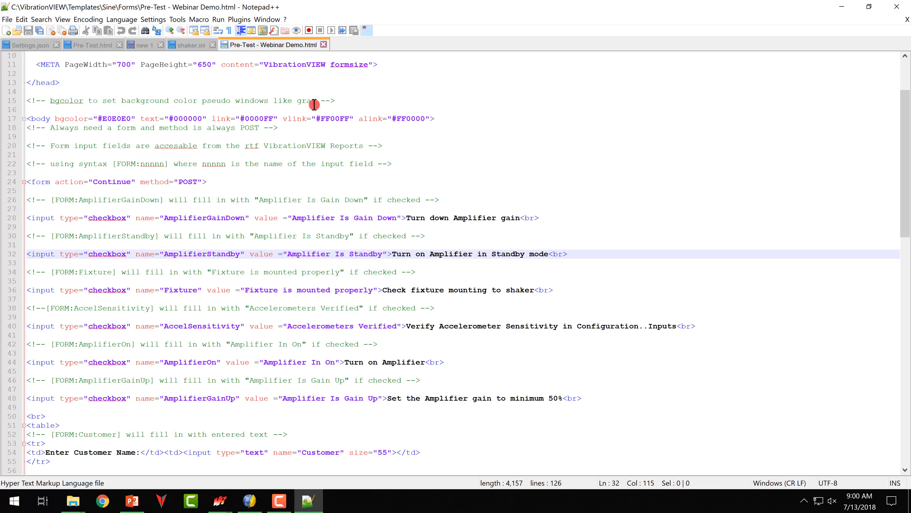
scroll(346, 126, "up", 2)
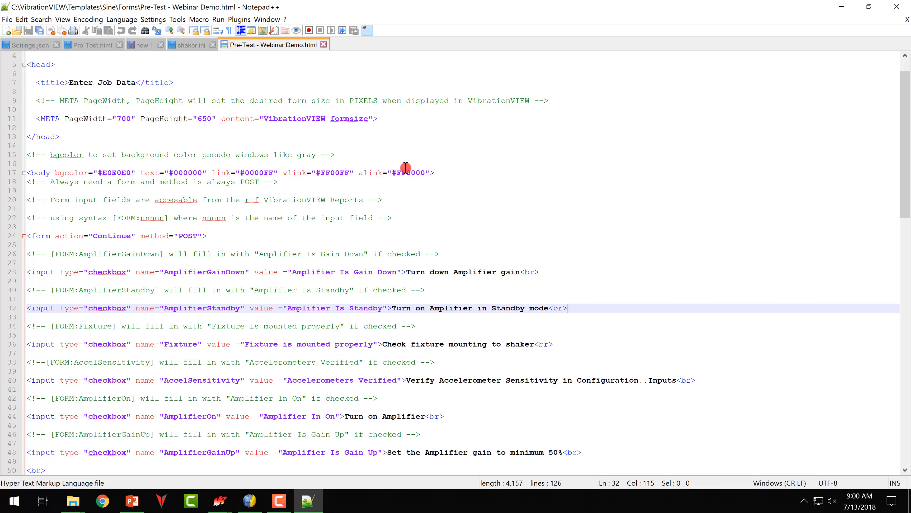
scroll(405, 168, "down", 2)
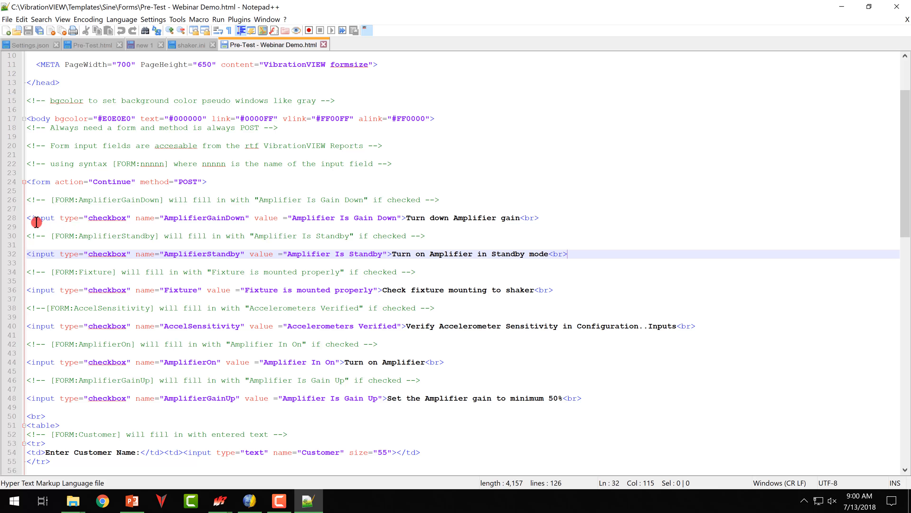
left_click_drag(29, 220, 607, 397)
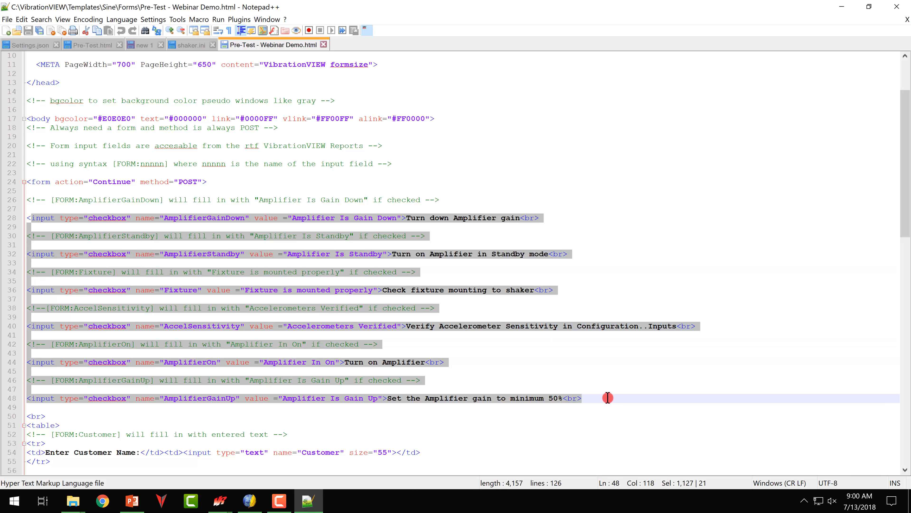
left_click(606, 399)
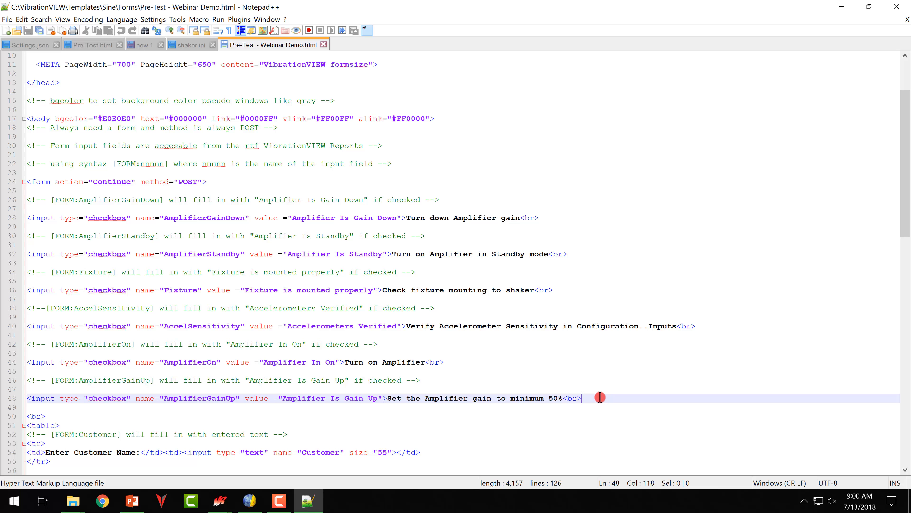
Step: Examine how the Customer text field's name attribute relates to the [FORM:Customer] report parameter in the comment above it
scroll(597, 397, "down", 8)
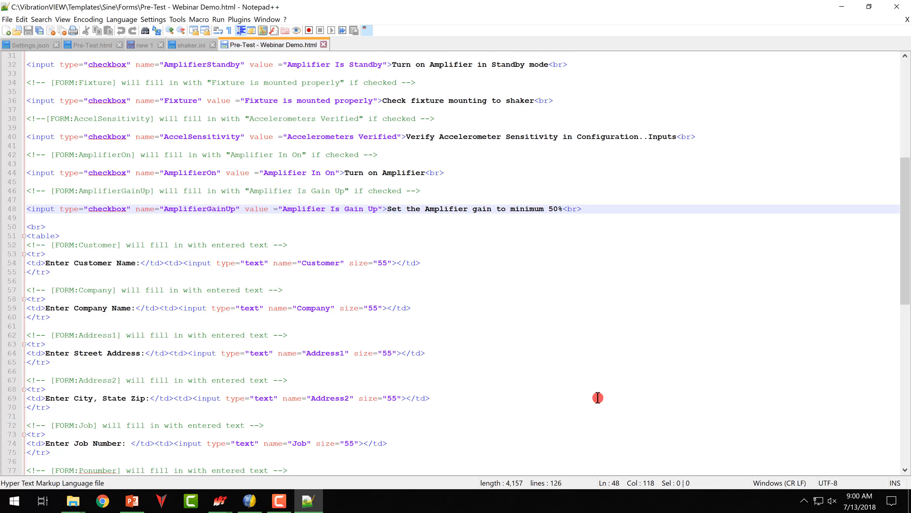
scroll(597, 397, "down", 3)
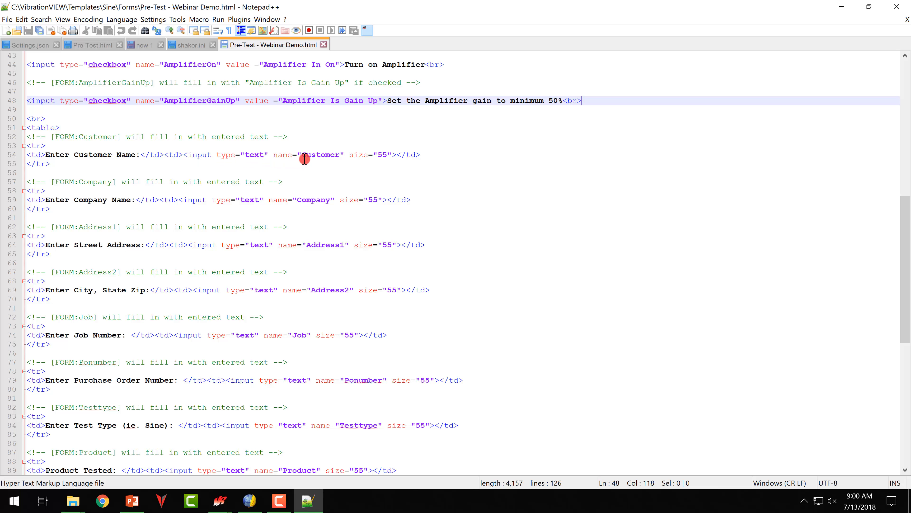
left_click_drag(302, 155, 339, 157)
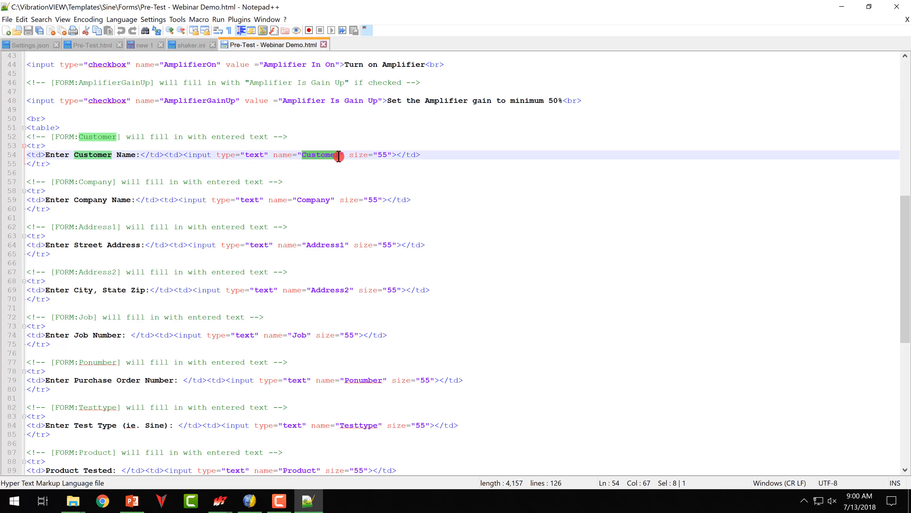
left_click(319, 156)
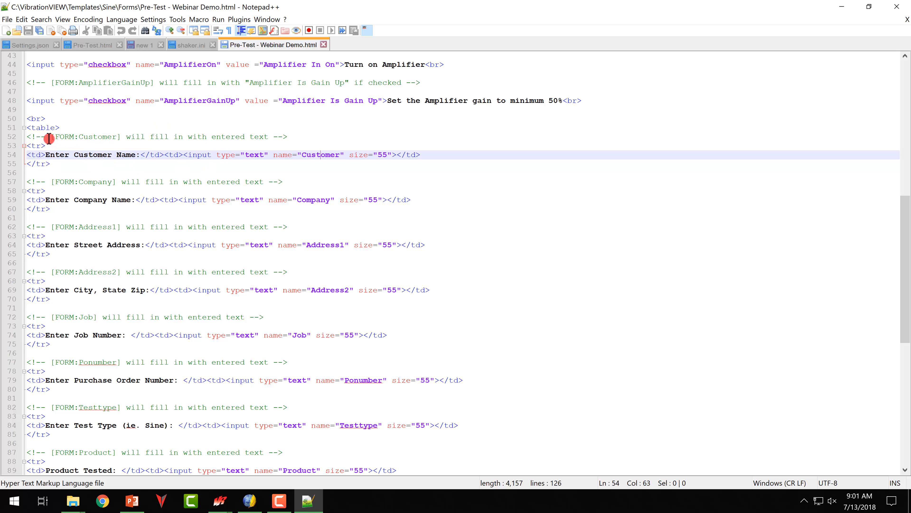
left_click_drag(50, 138, 118, 137)
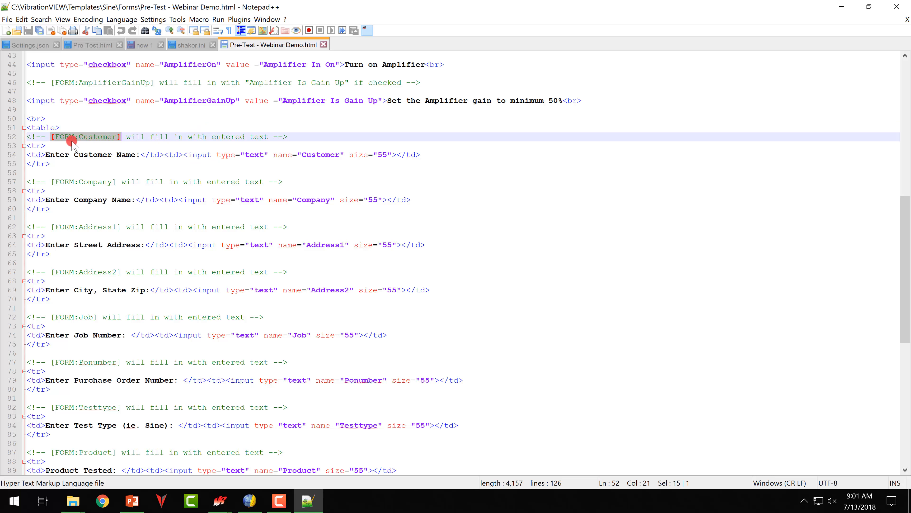
left_click(56, 137)
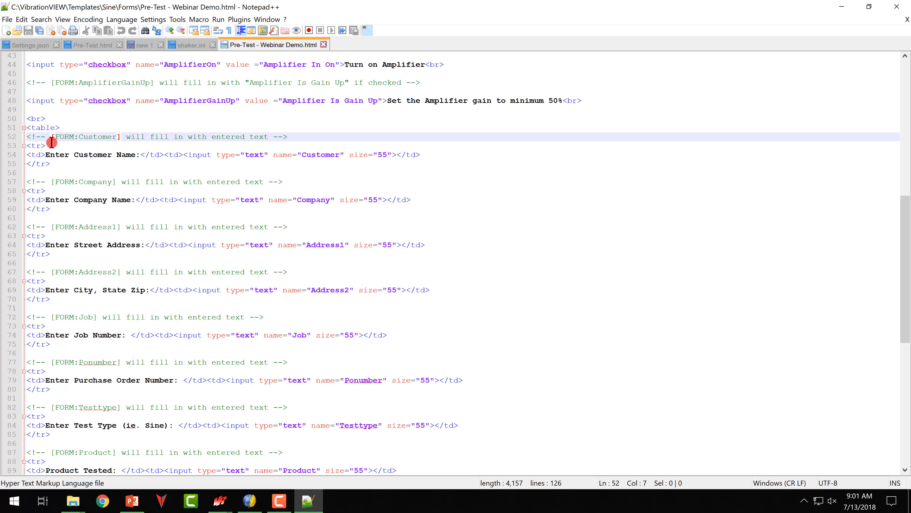
left_click_drag(52, 138, 121, 136)
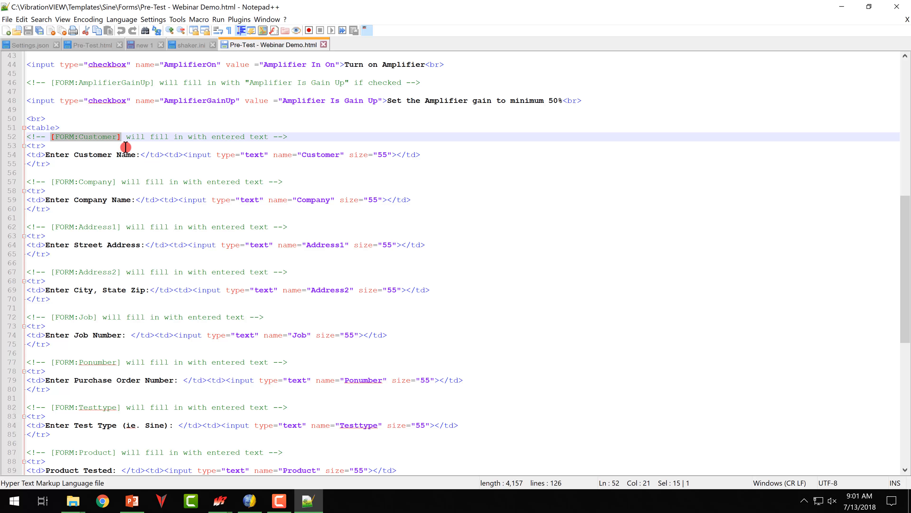
left_click(93, 137)
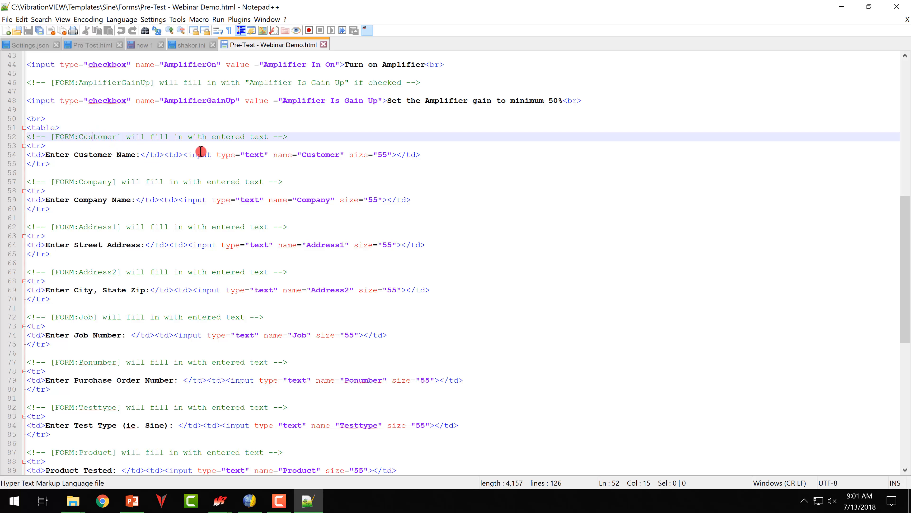
double_click(316, 155)
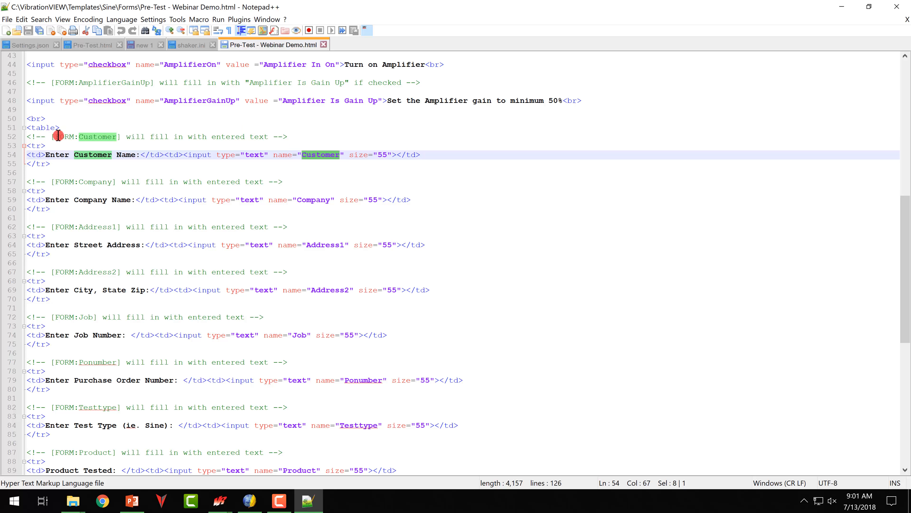
left_click_drag(54, 137, 118, 136)
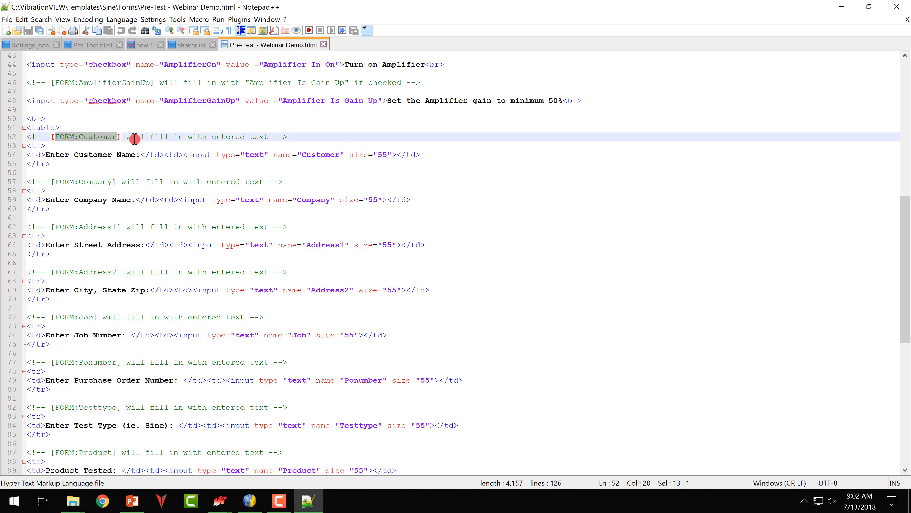
left_click_drag(125, 137, 45, 137)
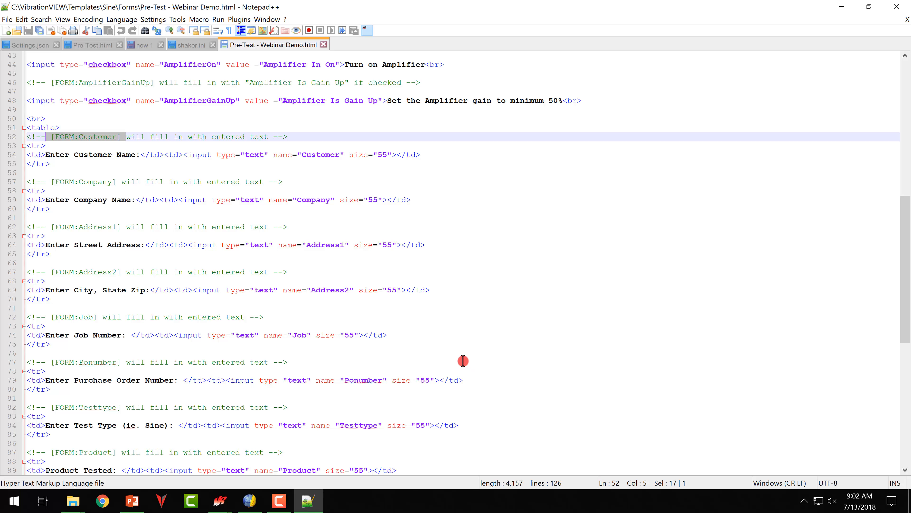
Step: Duplicate the Technician Name field block, including its comment, directly below the original and separate the two with a blank line
scroll(143, 289, "down", 10)
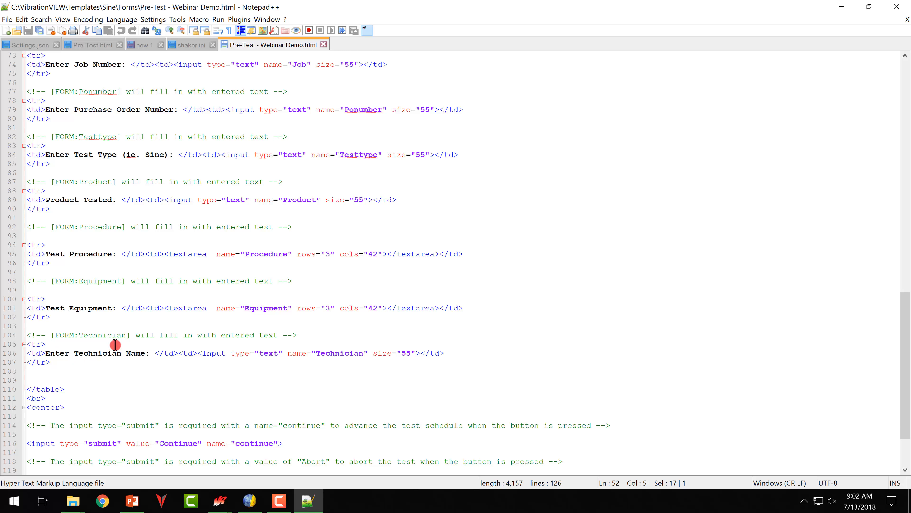
left_click_drag(27, 335, 67, 364)
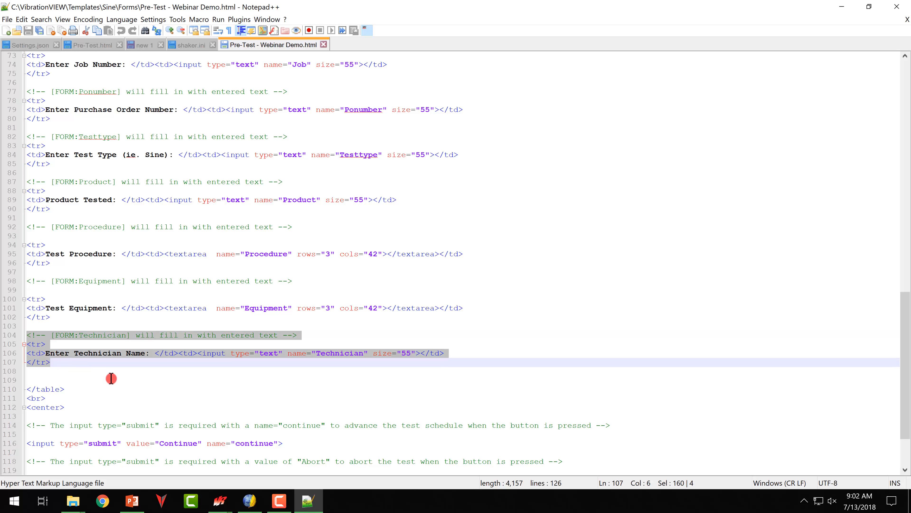
left_click(40, 373)
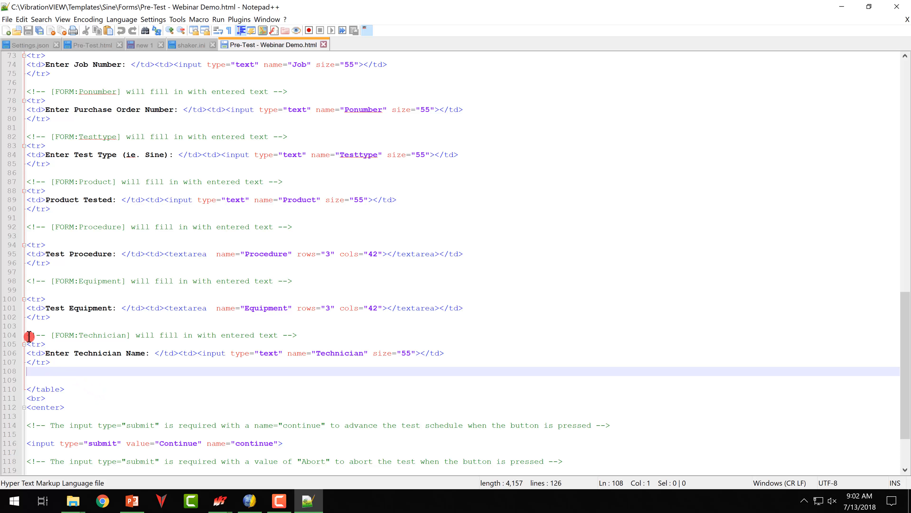
left_click_drag(30, 335, 165, 368)
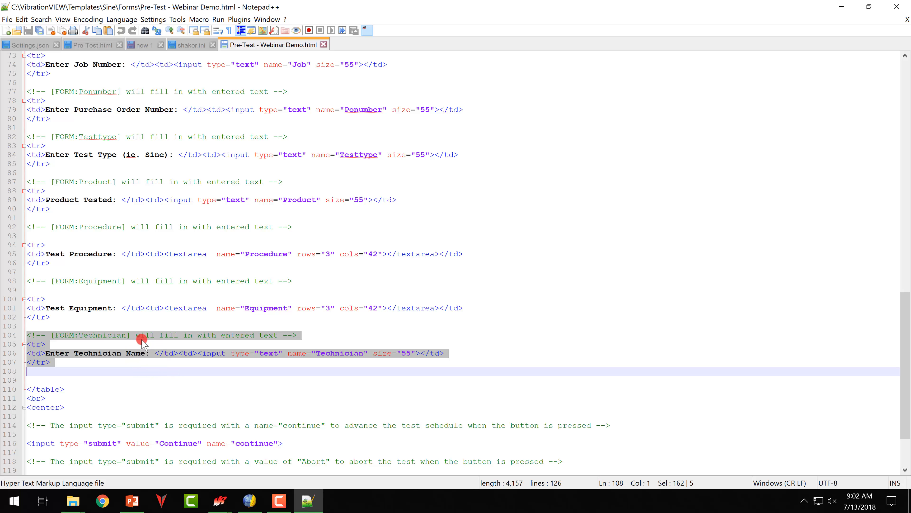
left_click_drag(141, 341, 29, 371)
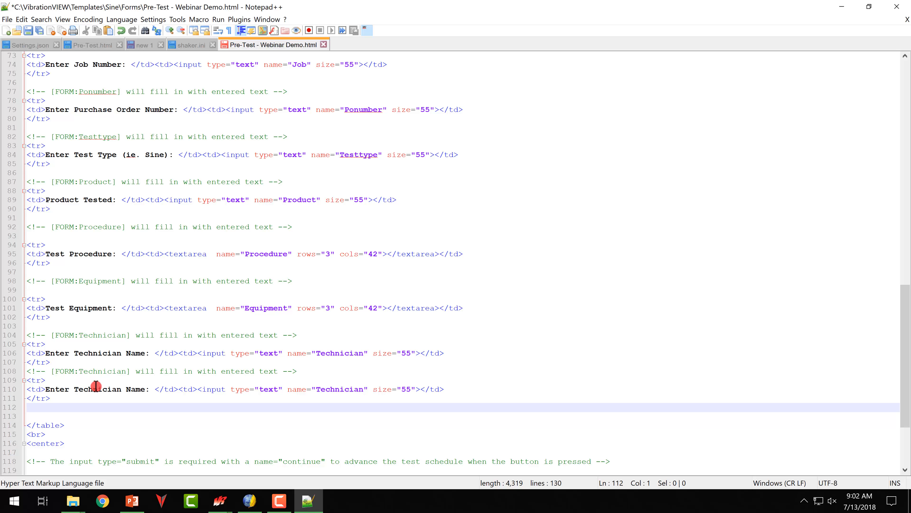
left_click(61, 361)
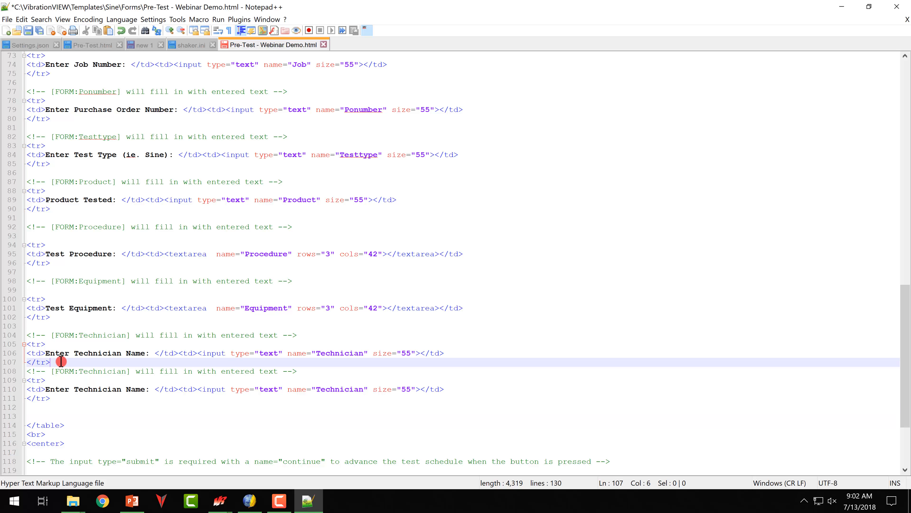
key("Return")
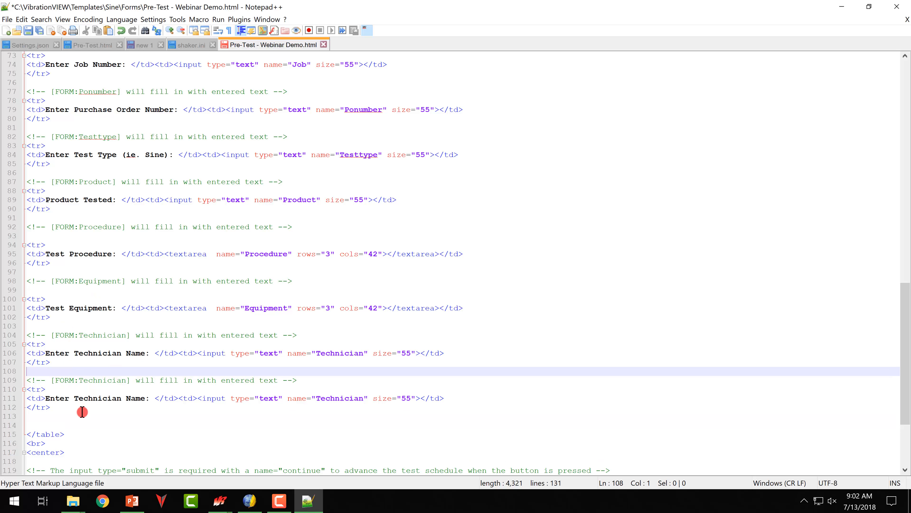
Step: Replace Technician with Manager in the copied block's FORM comment, its visible field label and its input name attribute
left_click_drag(81, 380, 85, 380)
left_click(78, 379)
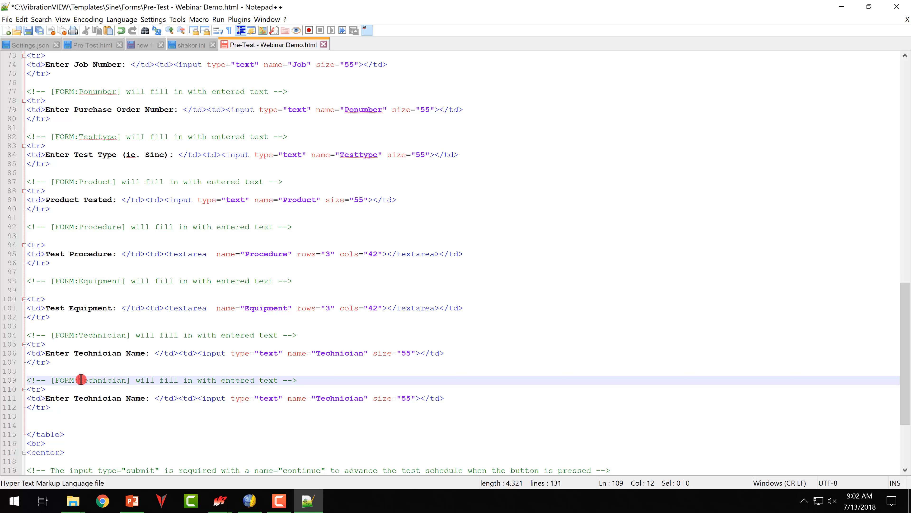
left_click_drag(81, 380, 128, 380)
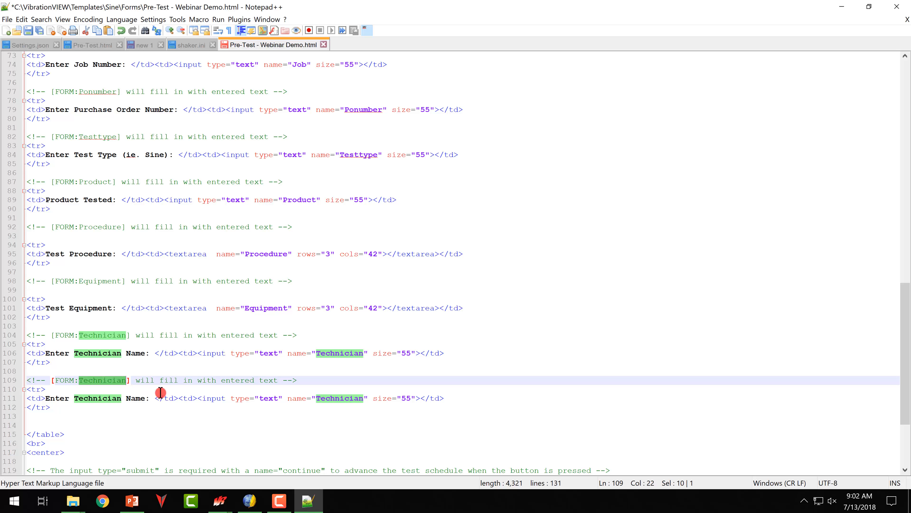
type("Manager")
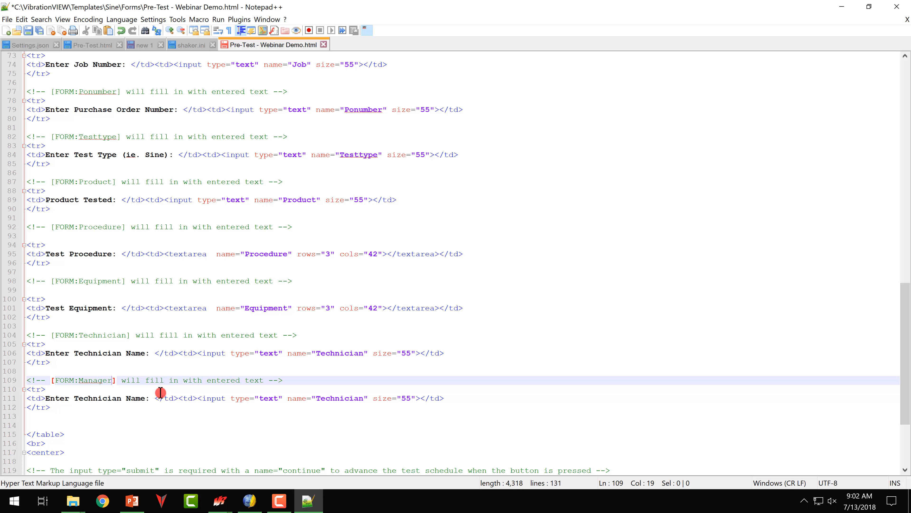
double_click(96, 397)
type("Manager")
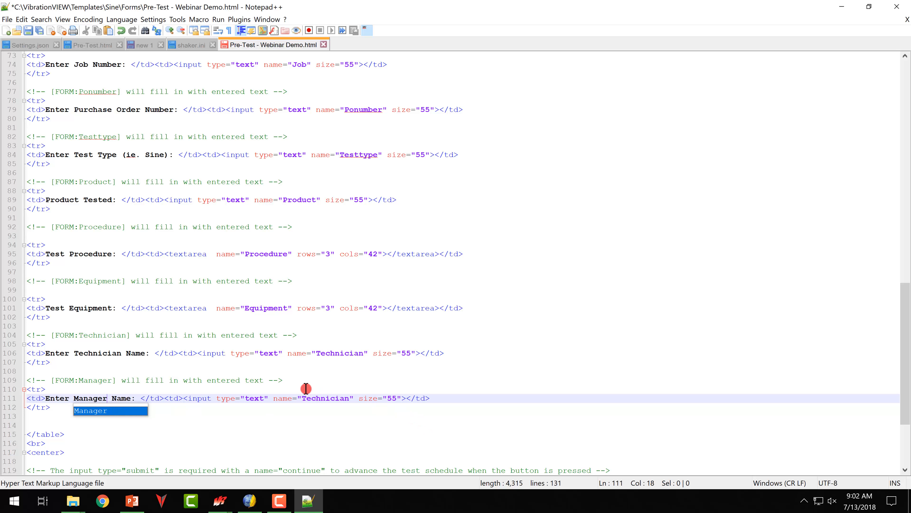
left_click(318, 398)
double_click(318, 398)
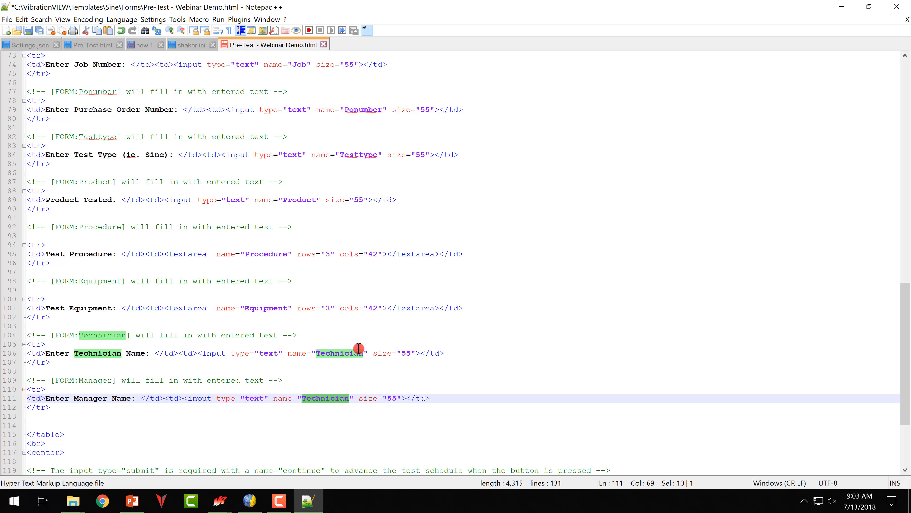
type("Manager")
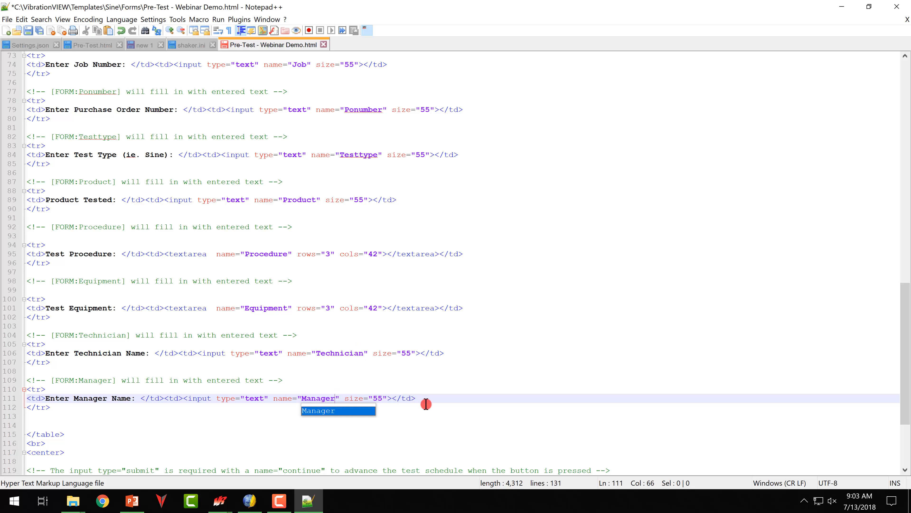
left_click(437, 399)
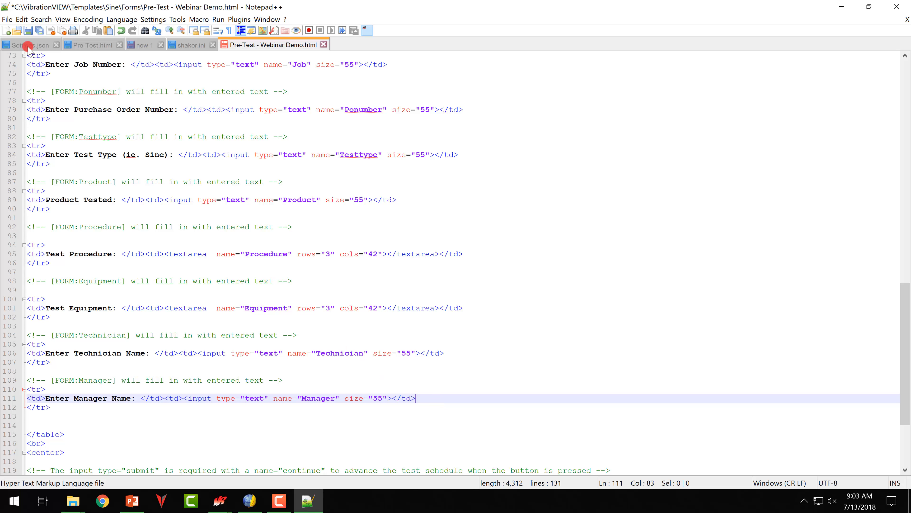
Step: Save and close the edited Pre-Test - Webinar Demo.html and open the file in the browser
left_click(28, 30)
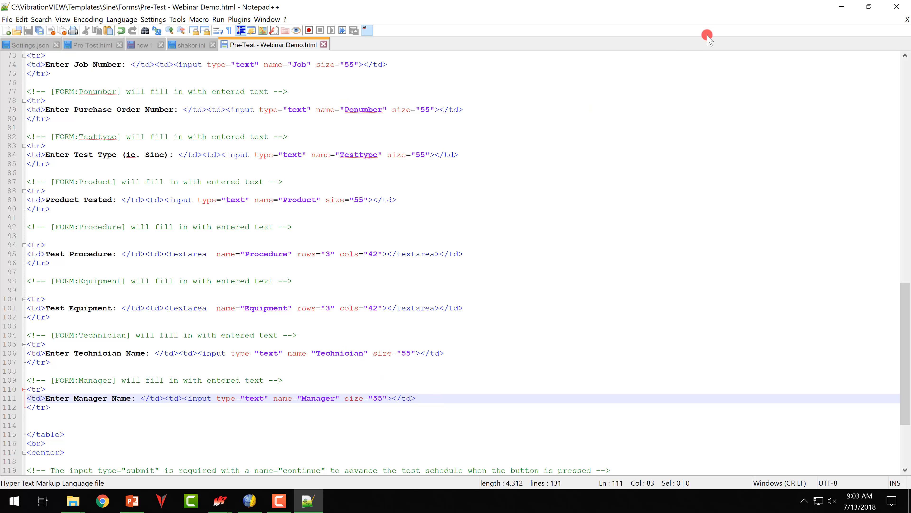
left_click(899, 8)
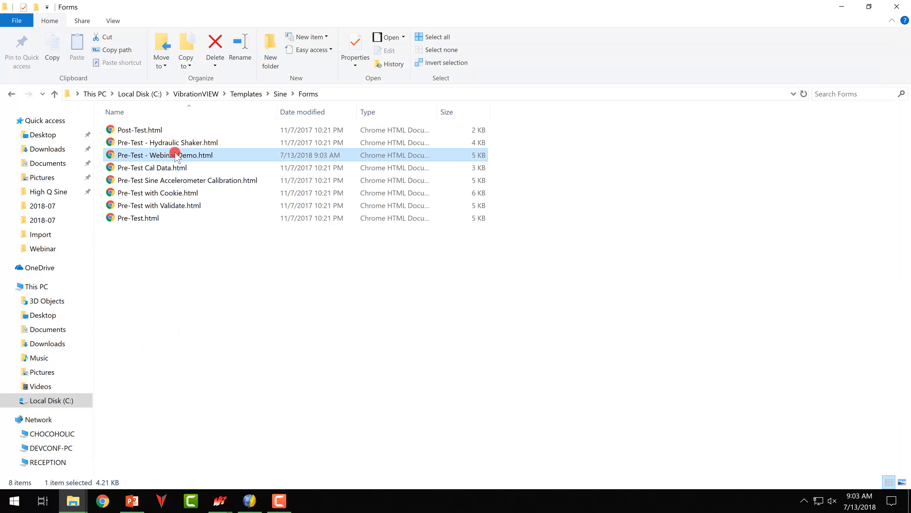
double_click(175, 155)
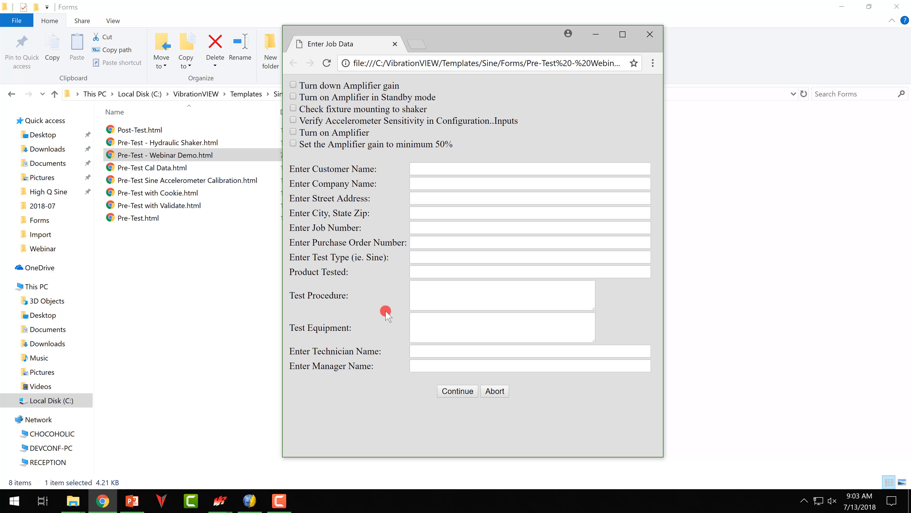
Step: Check the Technician Name and Manager Name rows in the rendered form and close the preview
left_click_drag(290, 351, 380, 351)
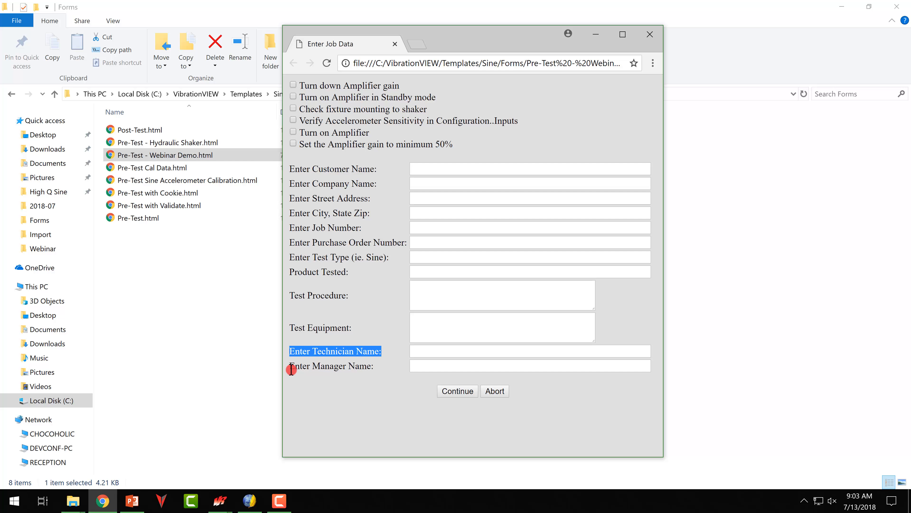
left_click_drag(290, 366, 374, 400)
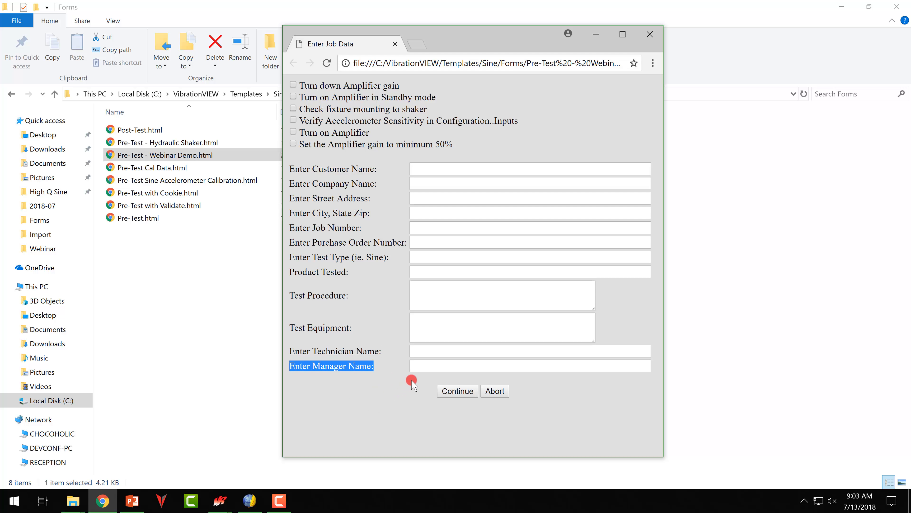
left_click(649, 34)
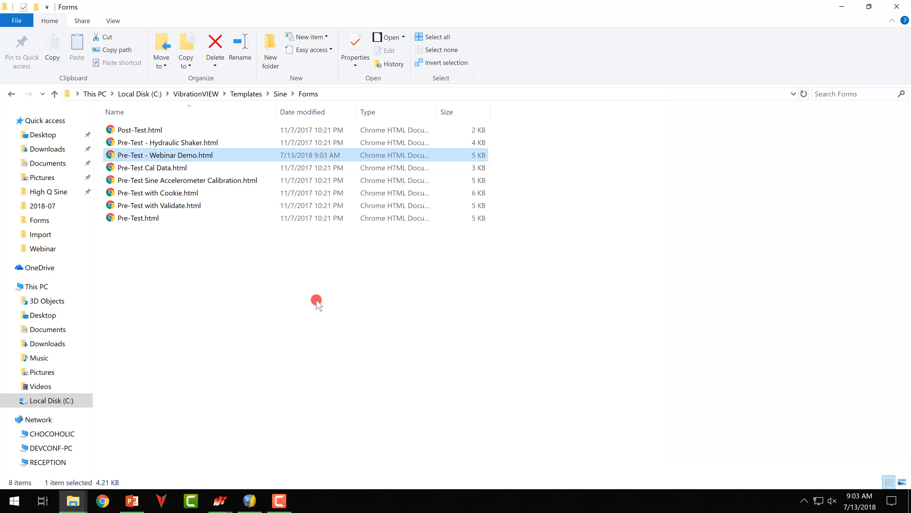
left_click(299, 304)
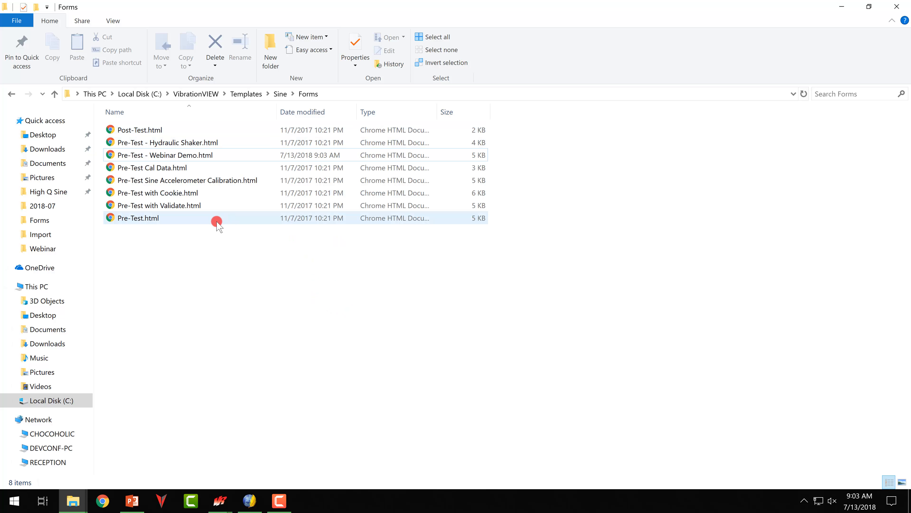
Step: Open the Form Report.rtf template from the Sine templates folder in Word
key("alt+Up")
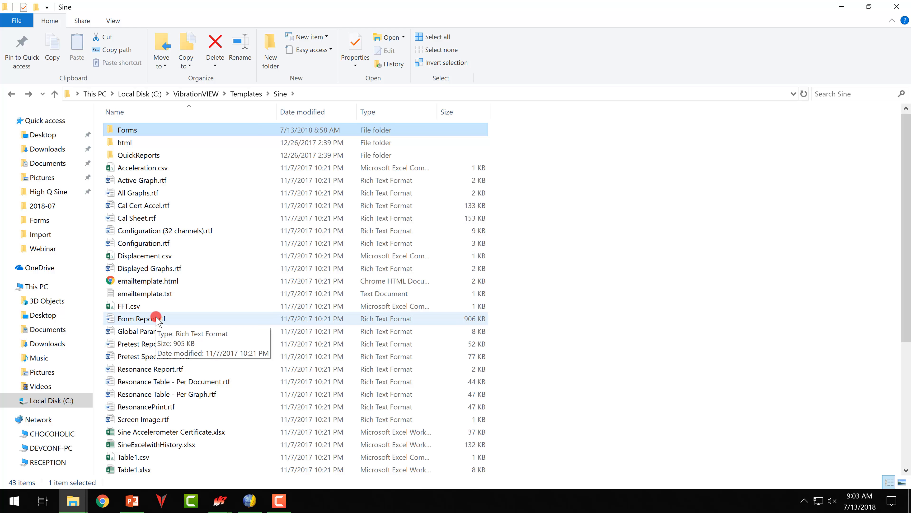
left_click(165, 319)
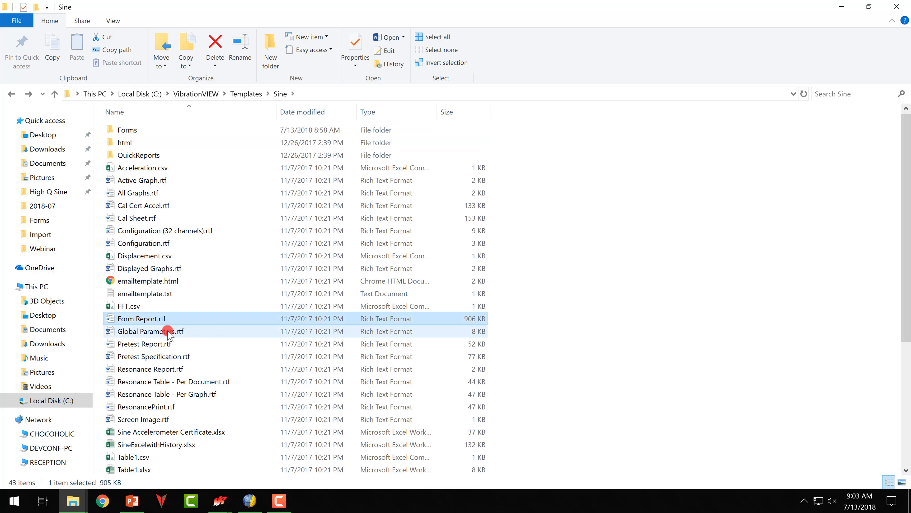
double_click(165, 319)
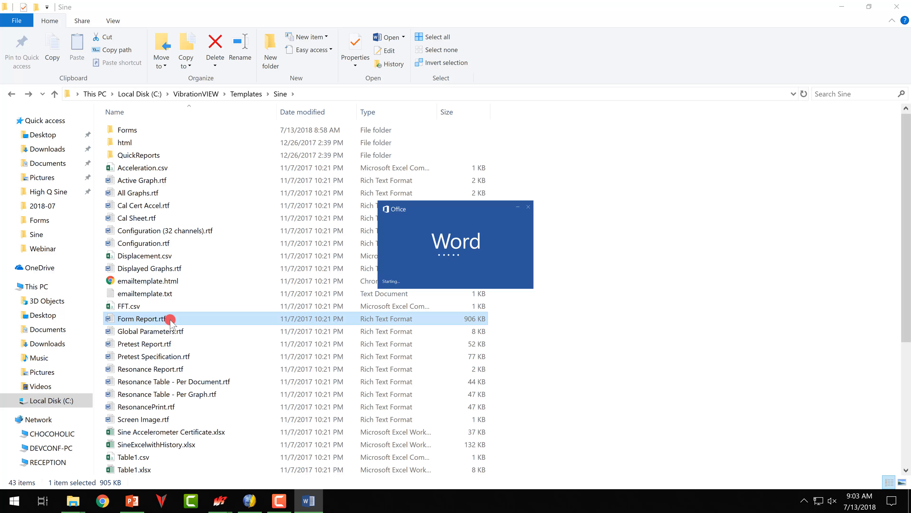
Step: Insert the parameter [FORM:Manager] followed by a comma before Laboratory Manager in the approval signature section
scroll(470, 228, "down", 9)
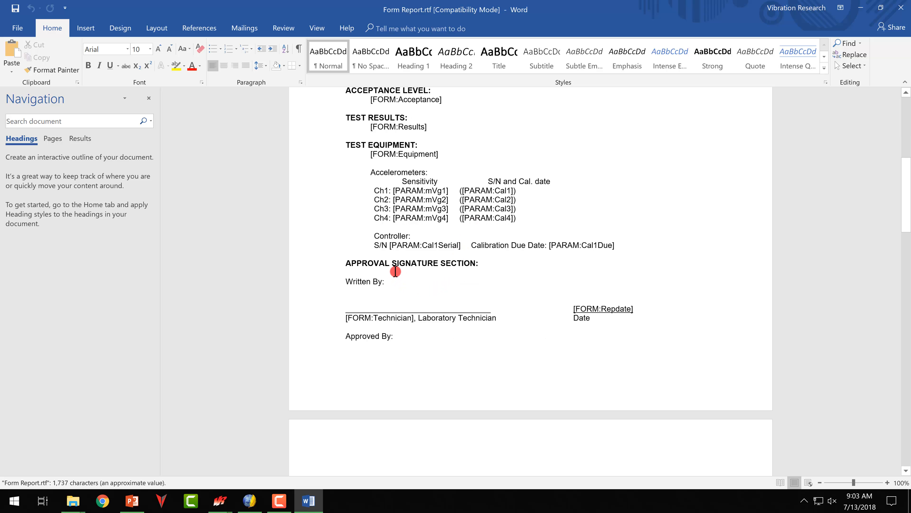
scroll(397, 278, "down", 6)
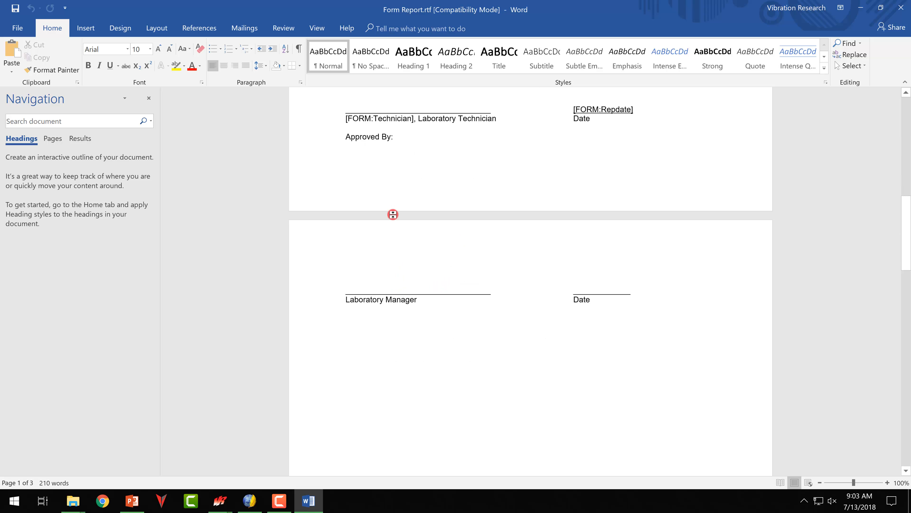
left_click(341, 301)
type("[")
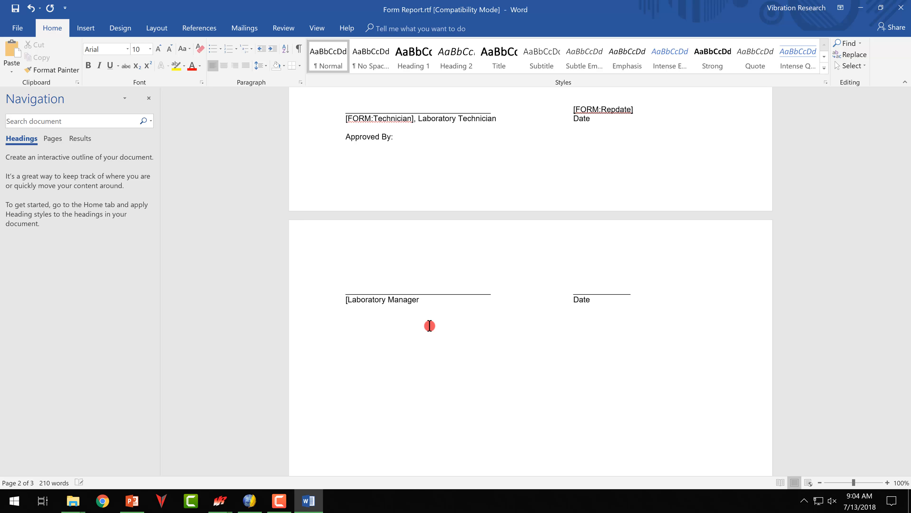
type("FORM:")
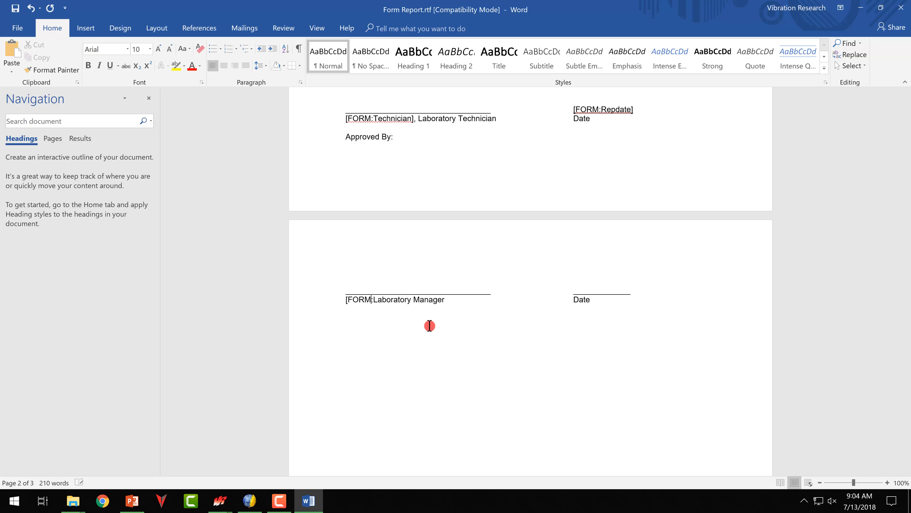
type("Manager")
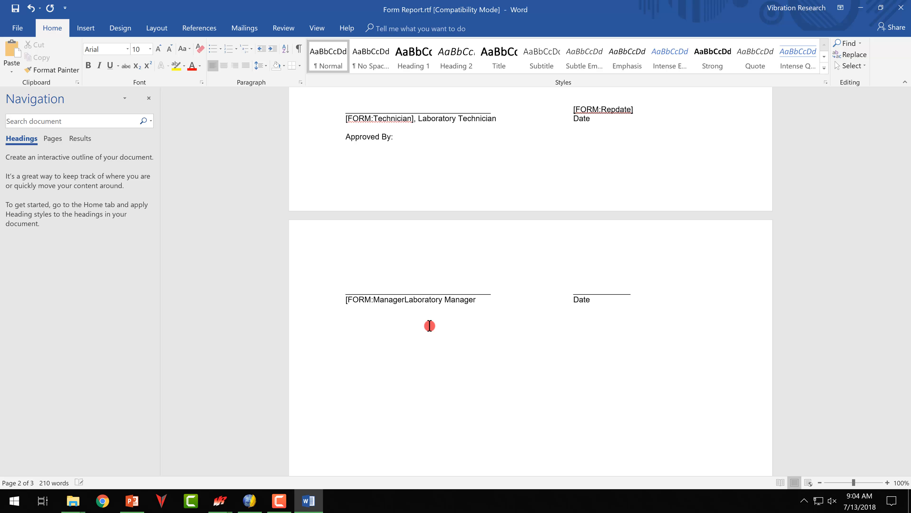
type("],")
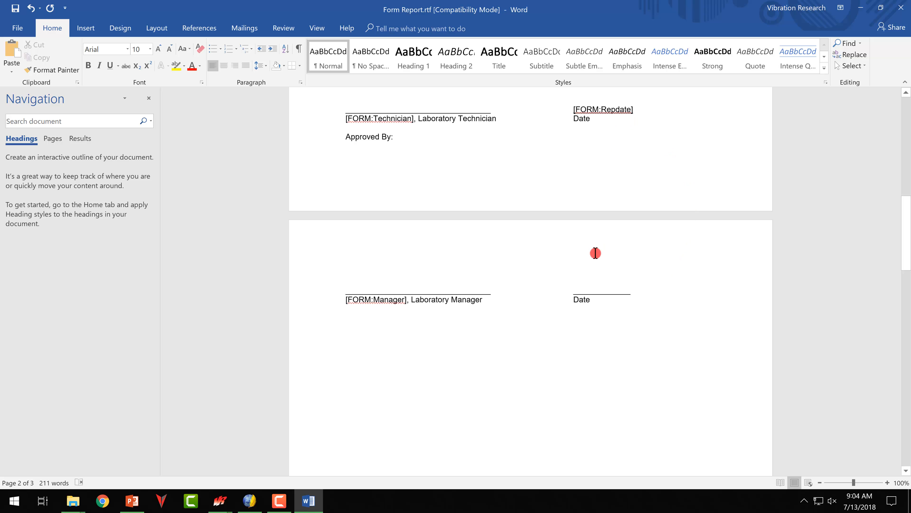
Step: Copy [FORM:Repdate] from the technician's date line onto the manager's date line and remove the leftover underline
left_click_drag(573, 109, 639, 112)
key("ctrl+c")
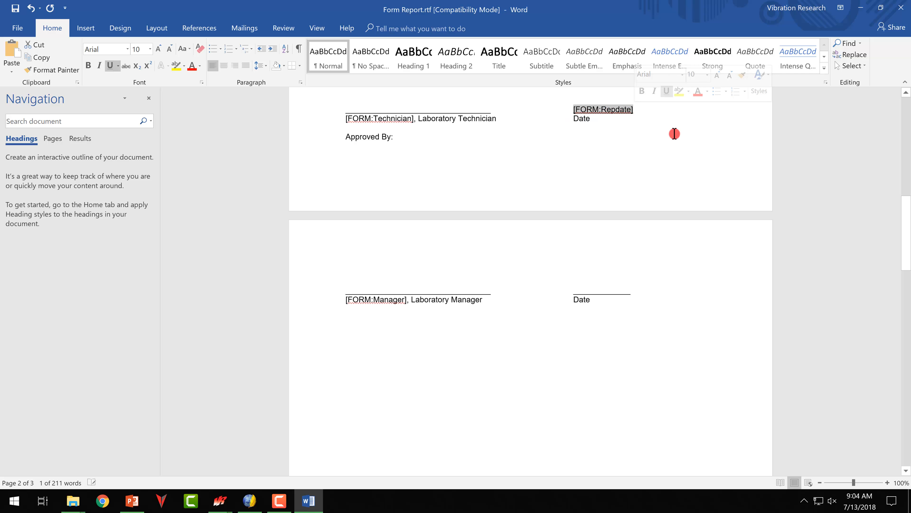
left_click(582, 291)
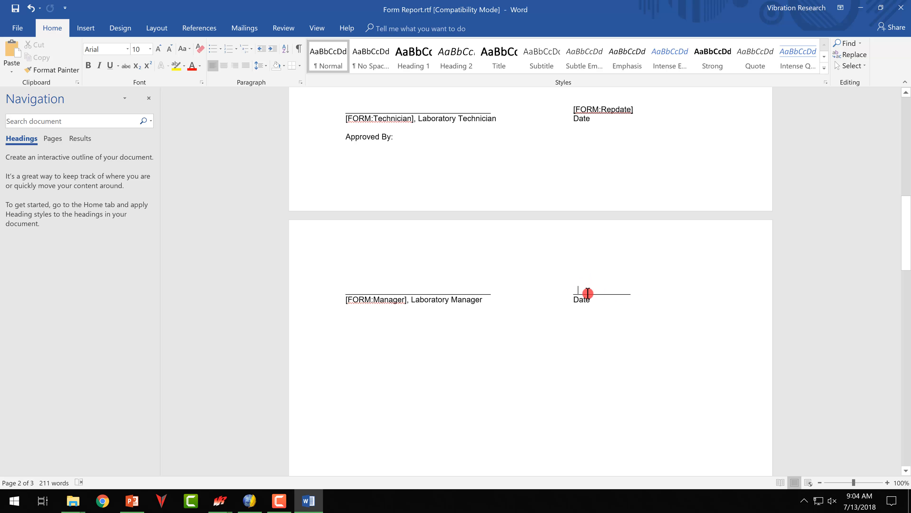
key("ctrl+v")
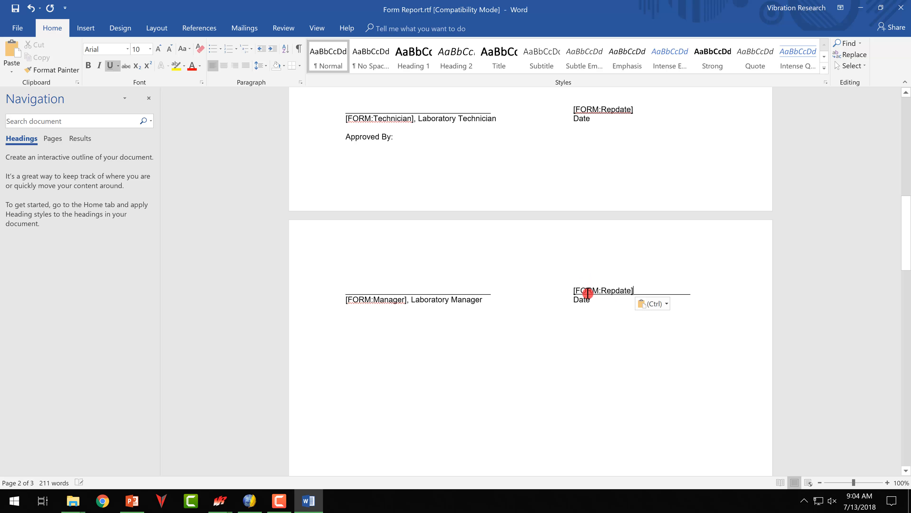
key("Delete")
key("Delete")
key("Delete")
key("Delete")
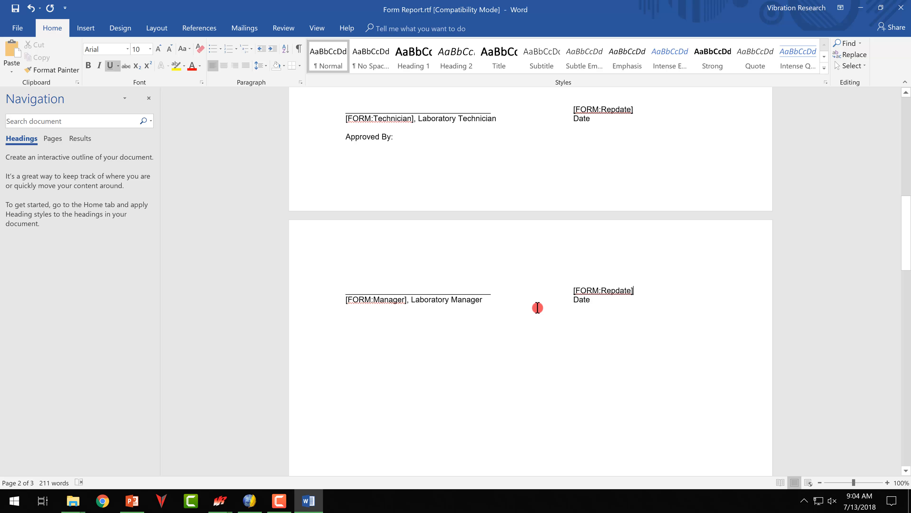
Step: Italicize the [FORM:Technician] parameter in front of Laboratory Technician
scroll(537, 308, "up", 3)
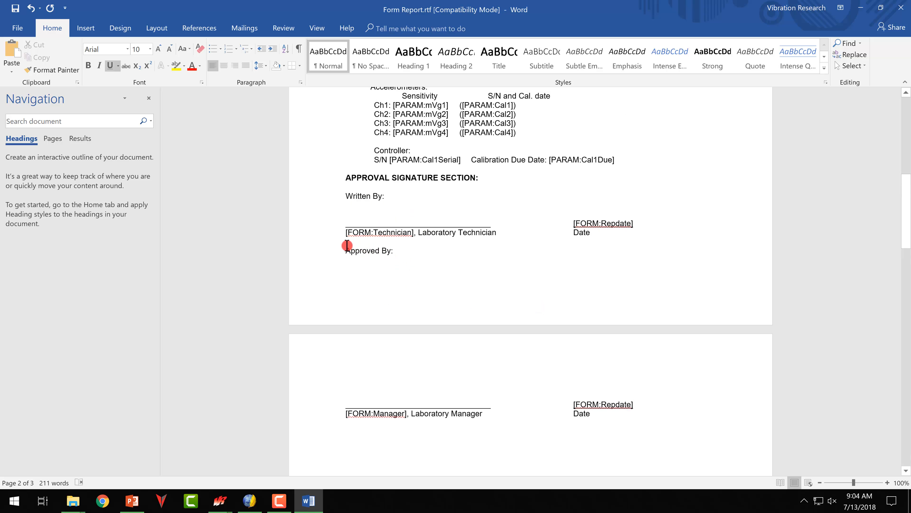
left_click(345, 234)
mouse_move(338, 232)
left_mouse_down()
mouse_move(418, 233)
mouse_move(343, 234)
left_mouse_up()
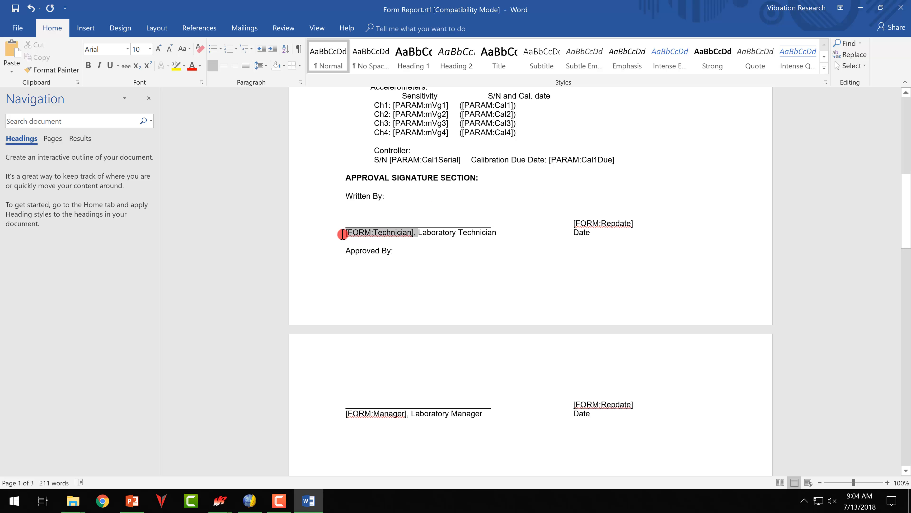
left_click(362, 215)
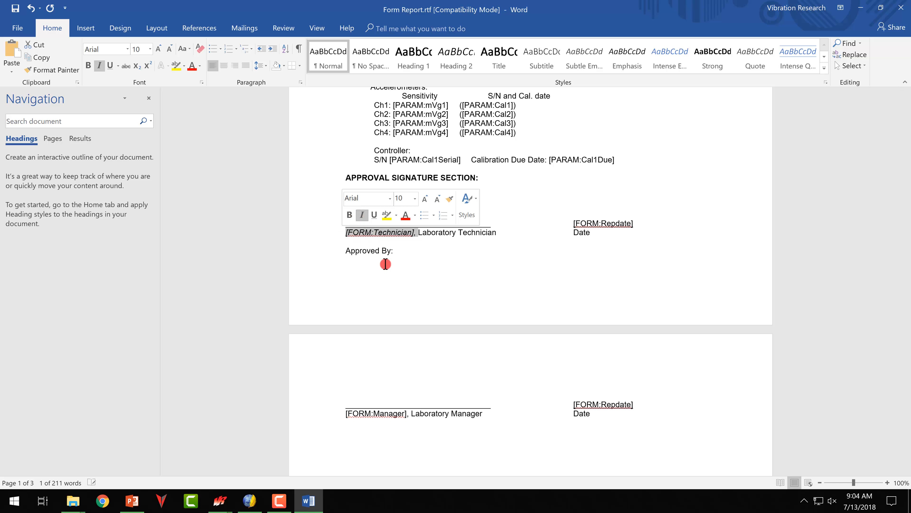
Step: Make the [FORM:Manager] parameter bold, and save and close Form Report.rtf
left_click_drag(348, 415, 419, 419)
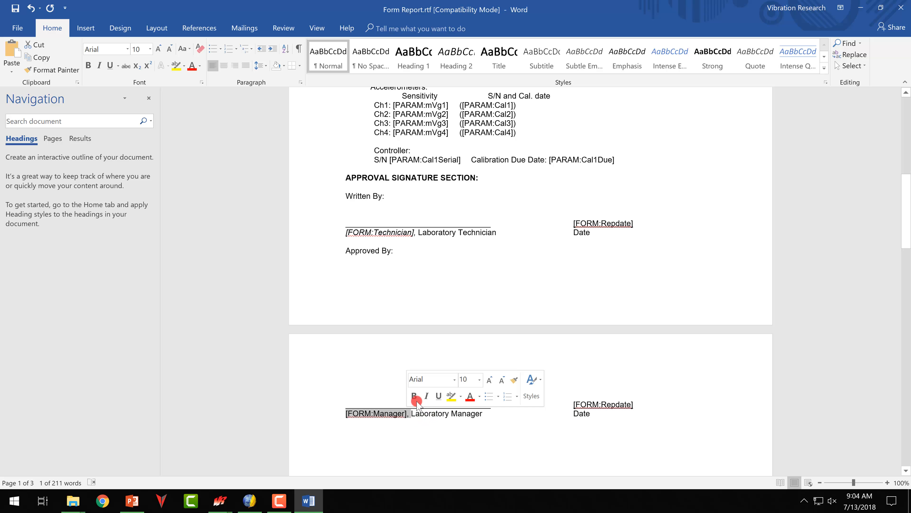
left_click(415, 398)
left_click(465, 433)
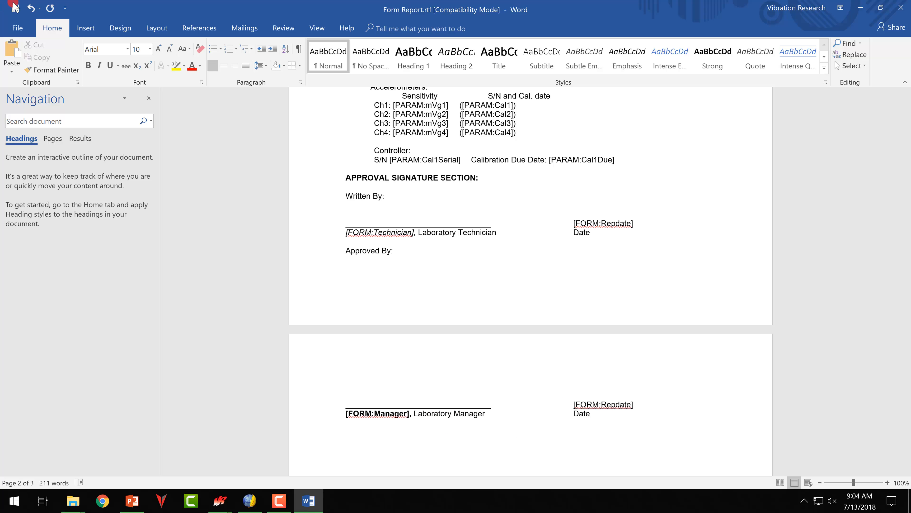
left_click(14, 11)
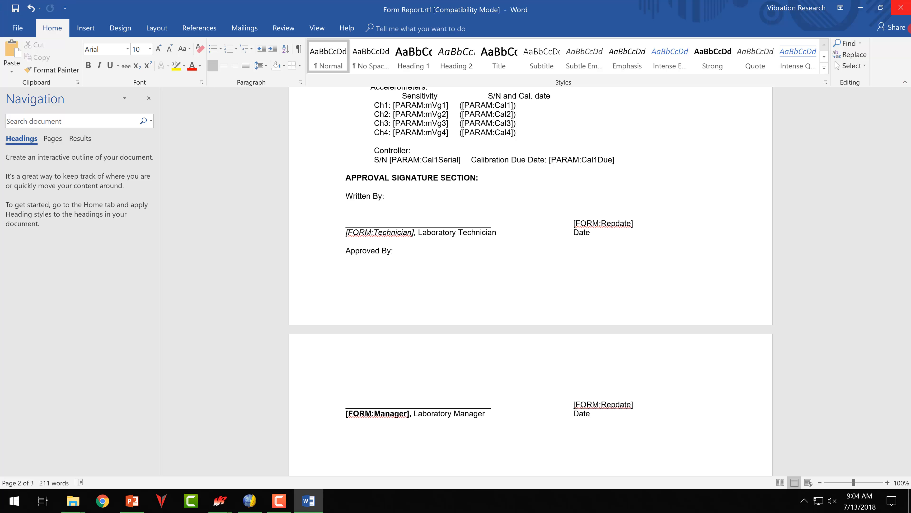
left_click(901, 7)
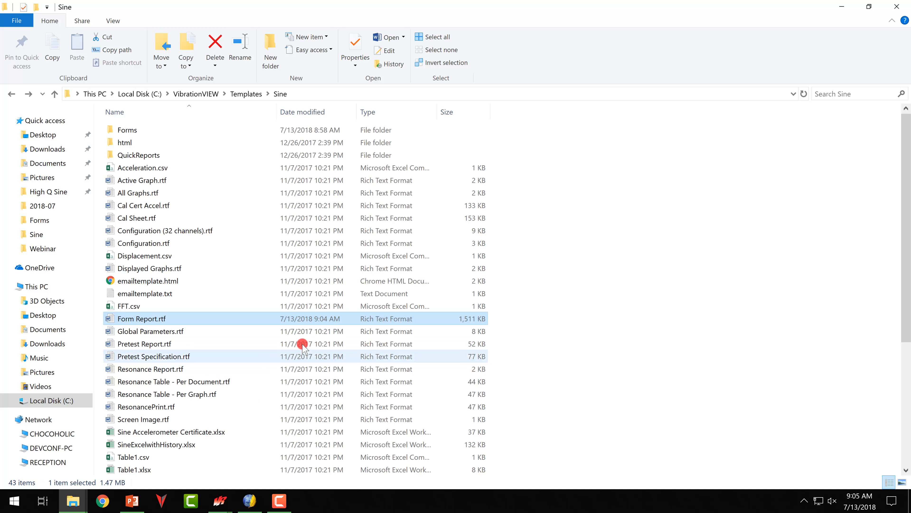
Step: Switch to VibrationVIEW's live sine test window and start the test to bring up the Enter Job Data form
left_click(222, 502)
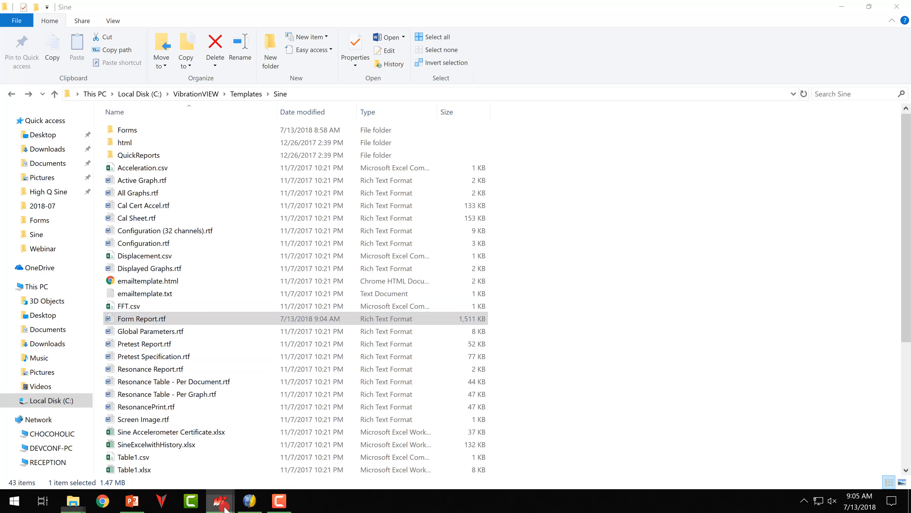
left_click(283, 449)
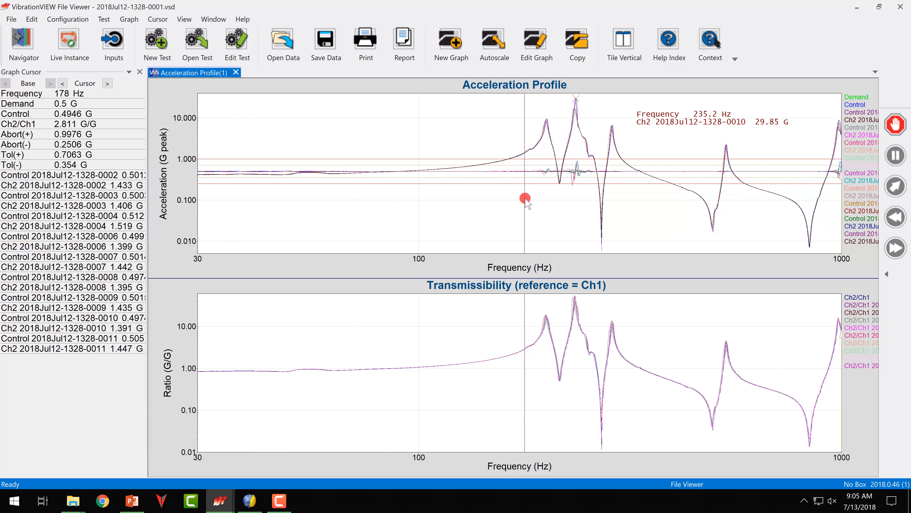
left_click_drag(522, 196, 257, 463)
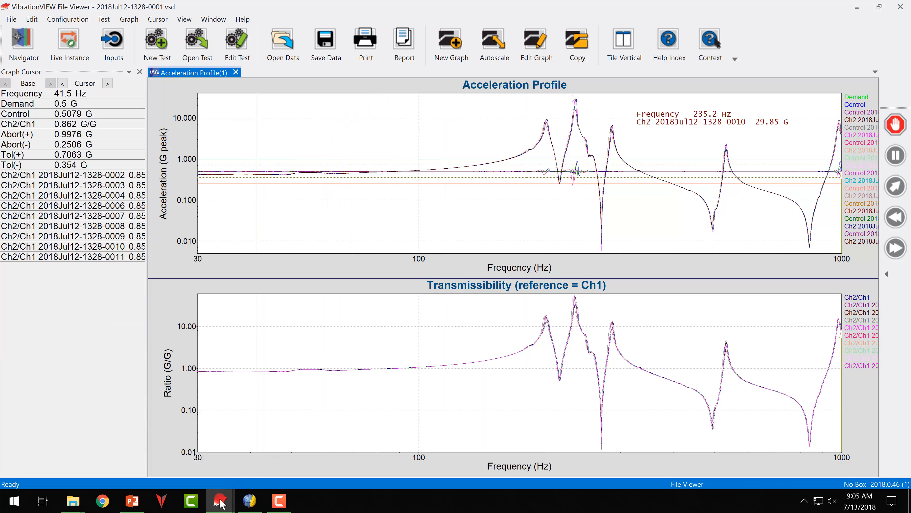
mouse_move(219, 500)
left_click(194, 459)
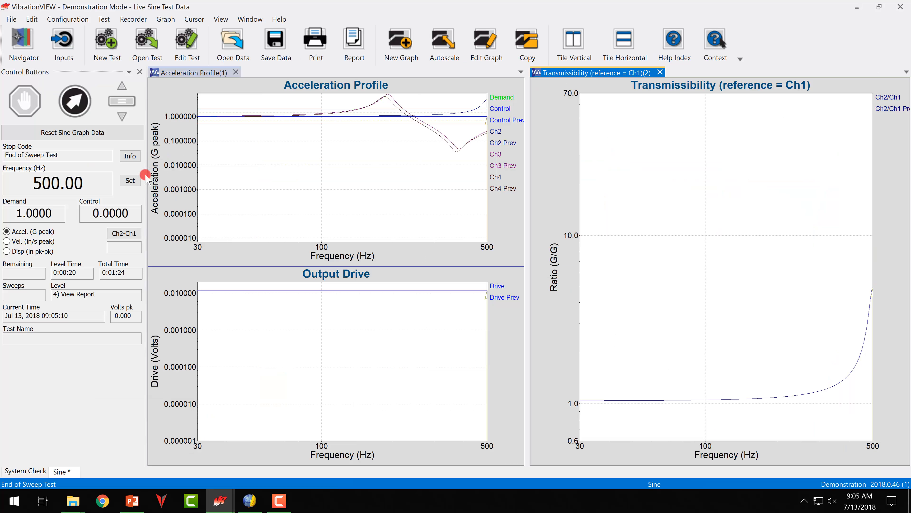
left_click(73, 104)
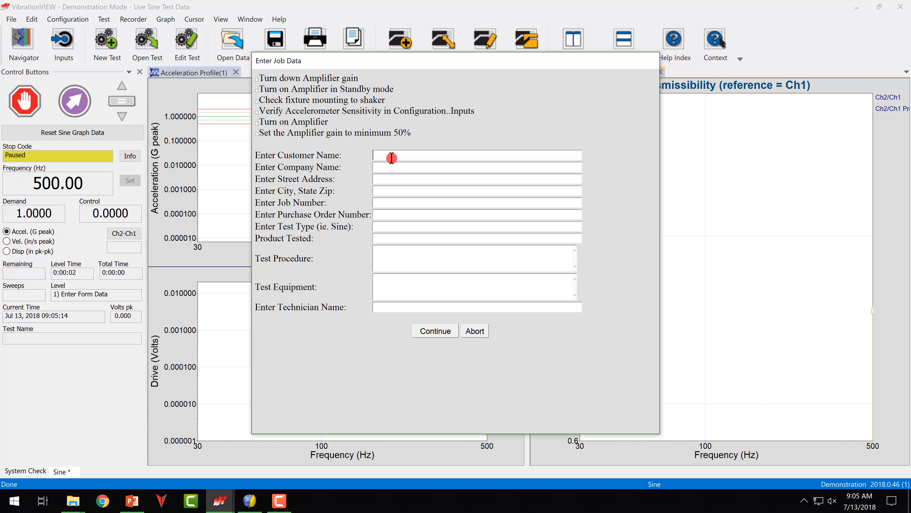
type("Custome")
type("Lab ABC")
triple_click(391, 159)
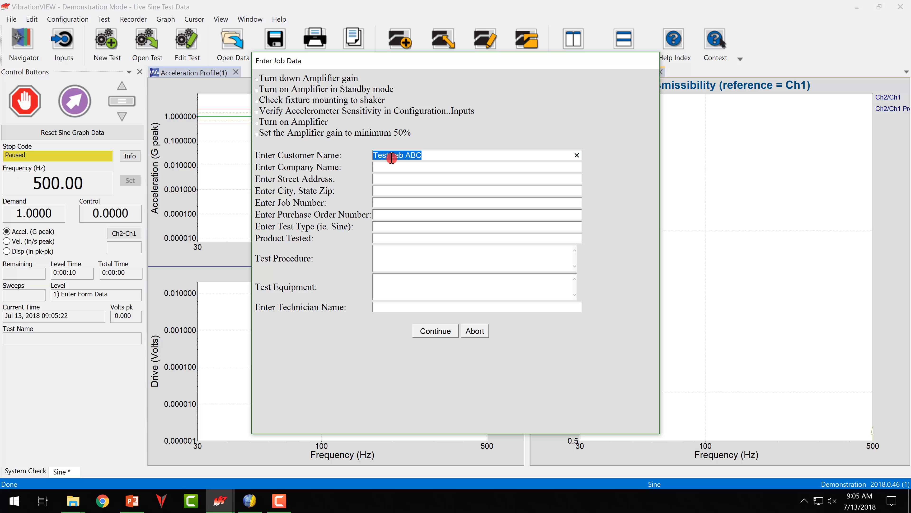
type("Test")
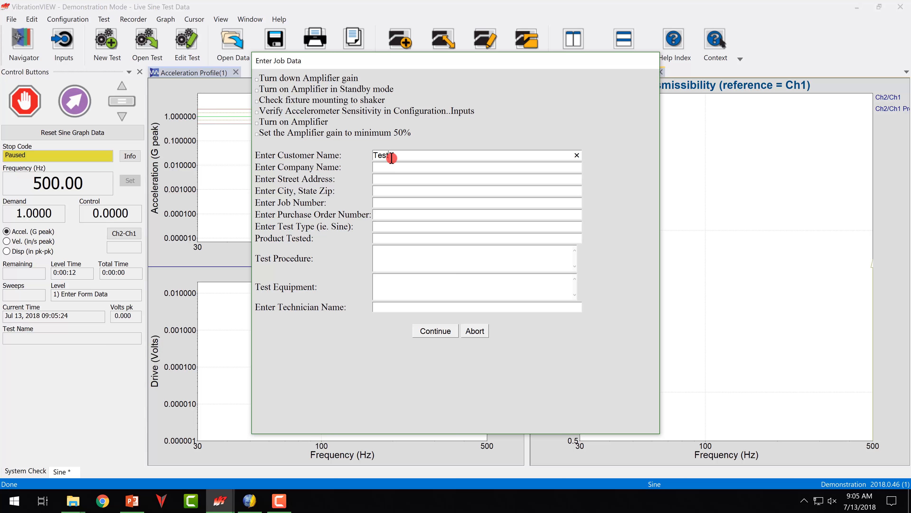
key("BackSpace")
key("BackSpace")
key("BackSpace")
key("BackSpace")
Step: Enter the customer's name, Test Lab ABC as the company, and the street address, city, state and zip code
type("John S")
key("Tab")
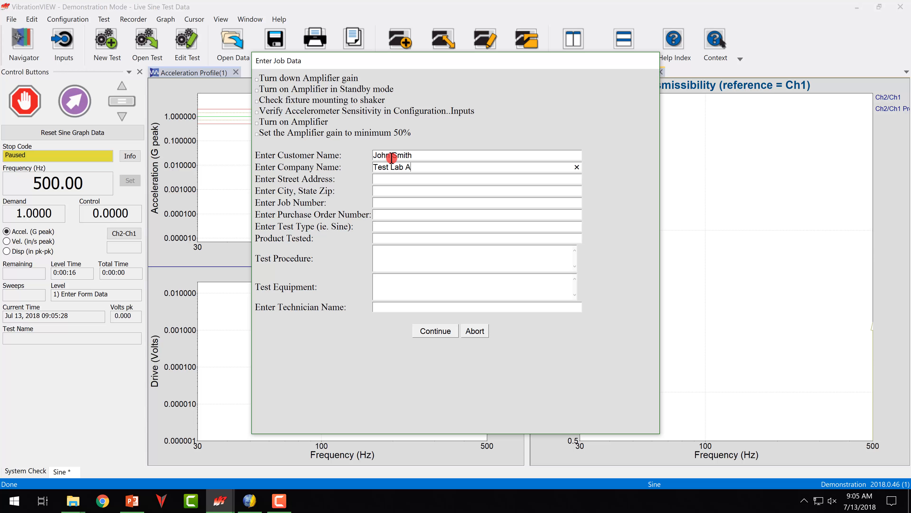
type("123")
type("Ci")
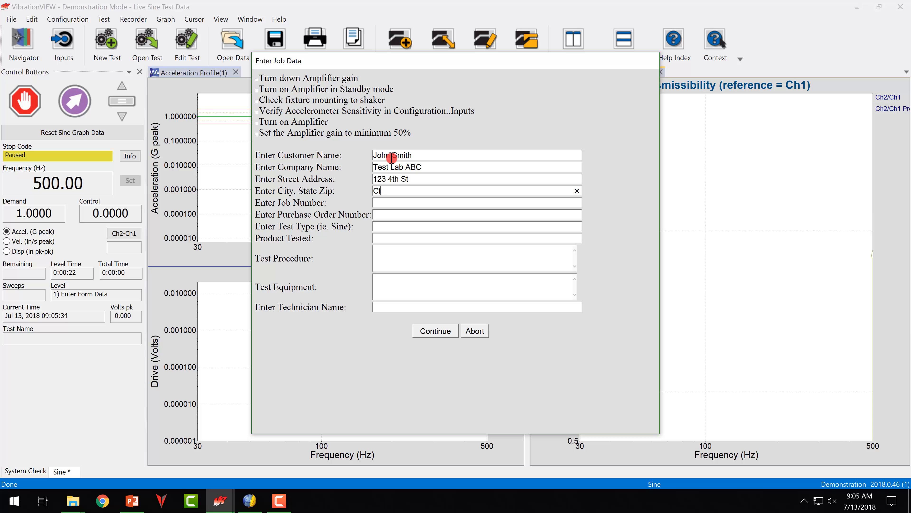
type("ty, ST 12345")
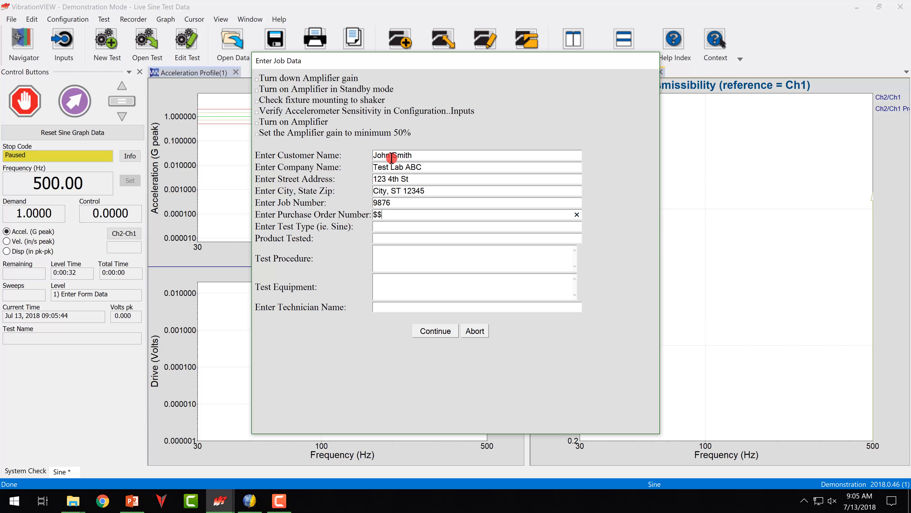
Step: Fill in the job number and purchase order number, and enter Sine Sweep as the test type
type("654")
type("SIne Swe")
type("ep")
key("Tab")
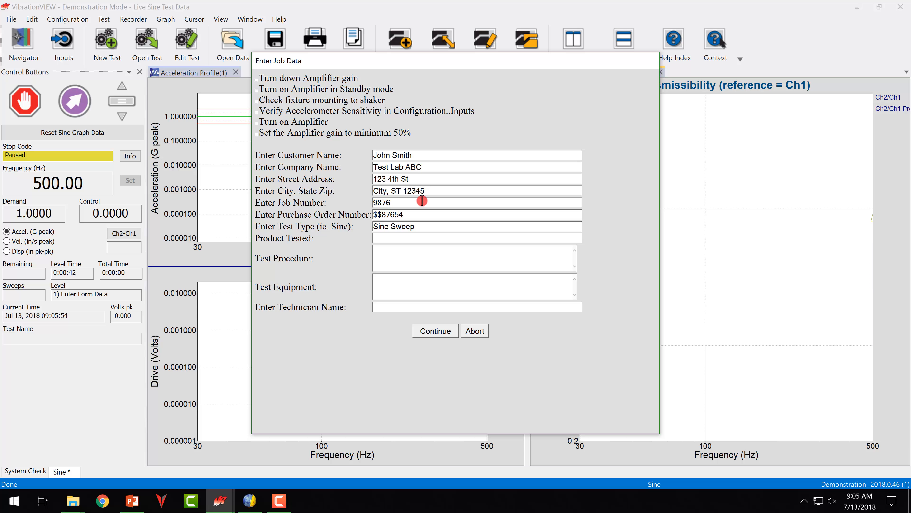
Step: Abort the running test from the job data form and open the sine test's schedule settings
left_click(478, 331)
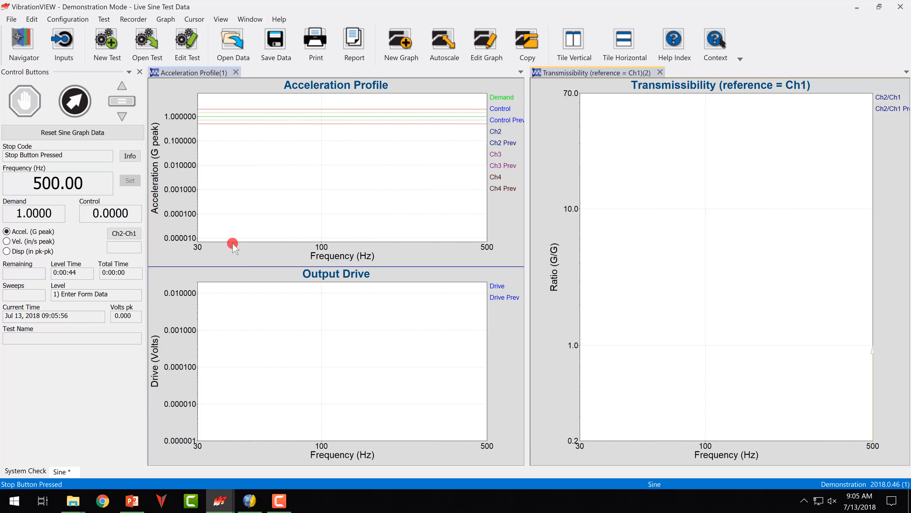
left_click(177, 49)
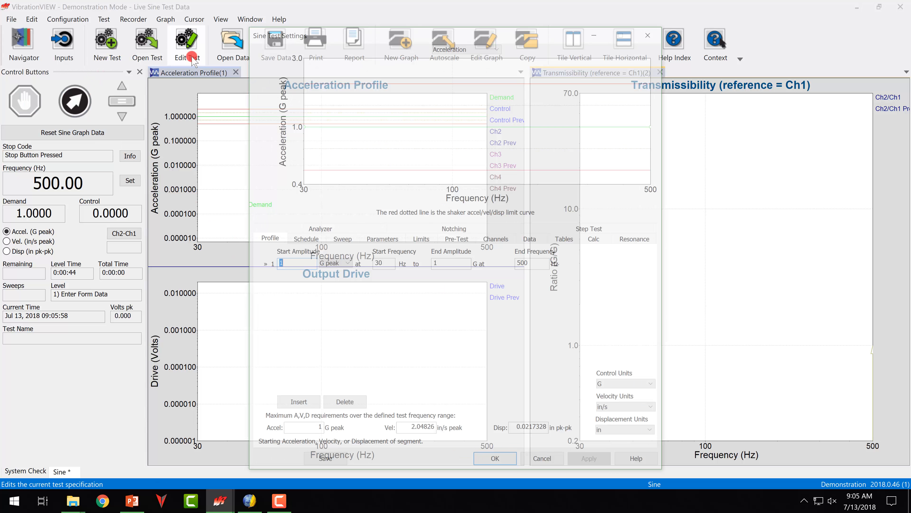
left_click(311, 239)
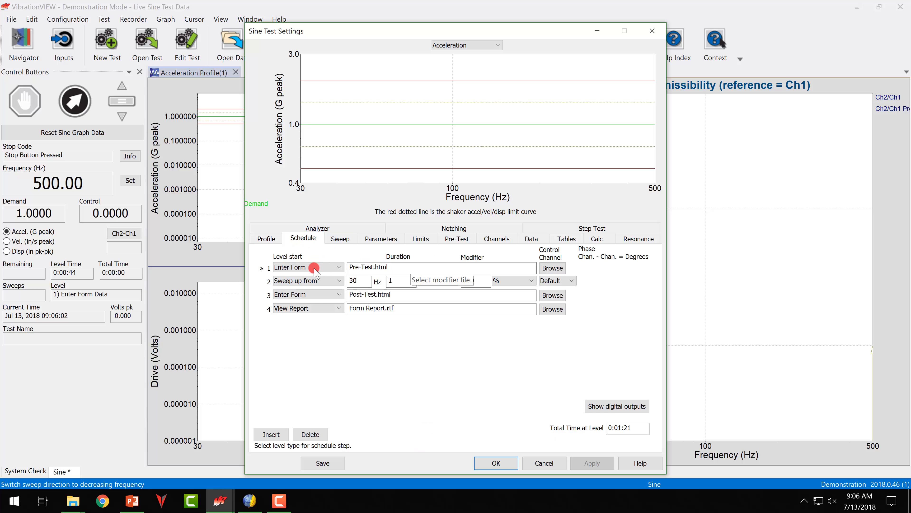
Step: Set the schedule's first Enter Form level to Pre-Test - Webinar Demo.html from the Templates > Sine > Forms folder and apply the test settings
left_click(546, 268)
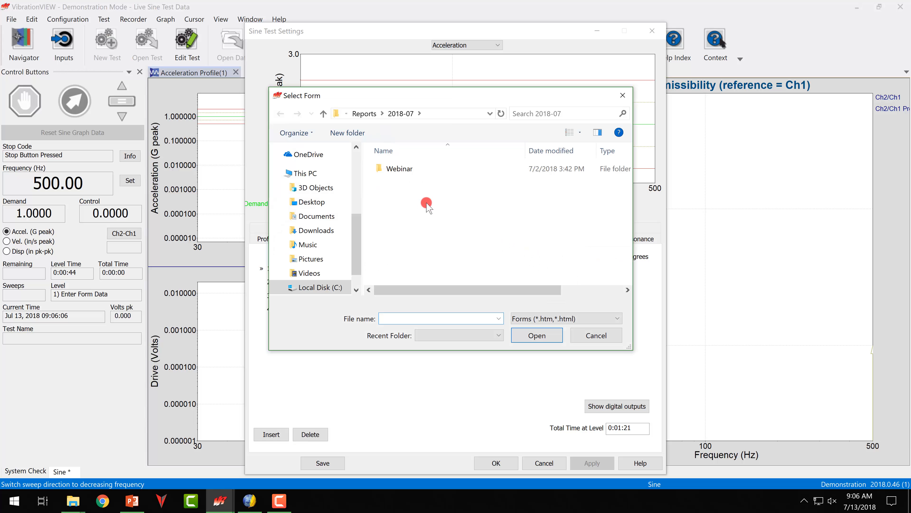
left_click(363, 114)
left_click(310, 286)
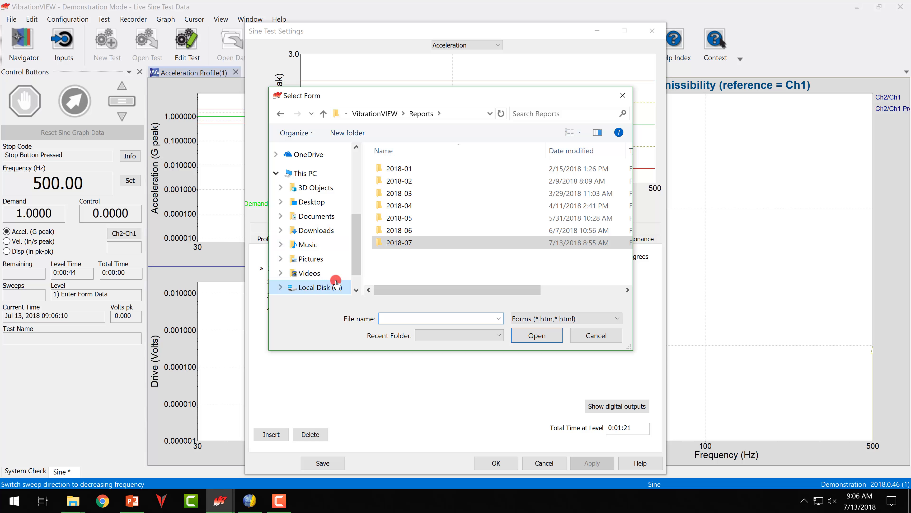
double_click(406, 277)
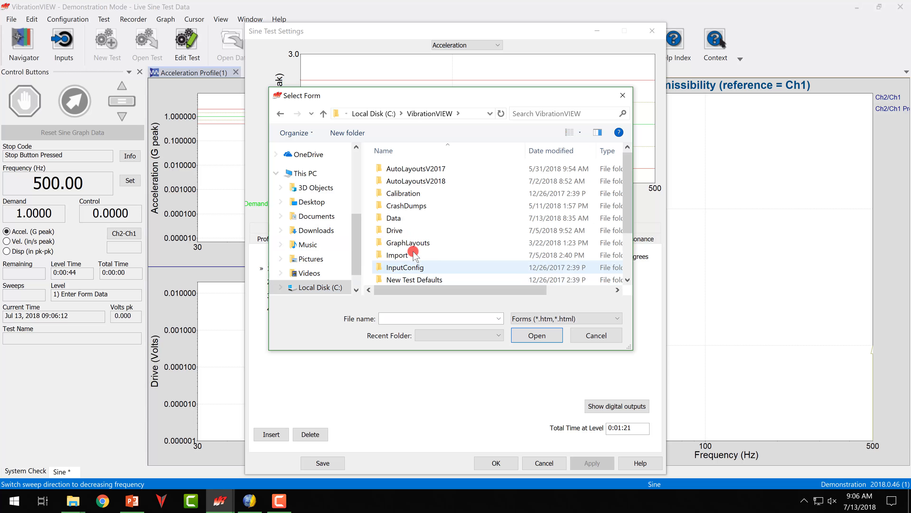
scroll(415, 233, "down", 2)
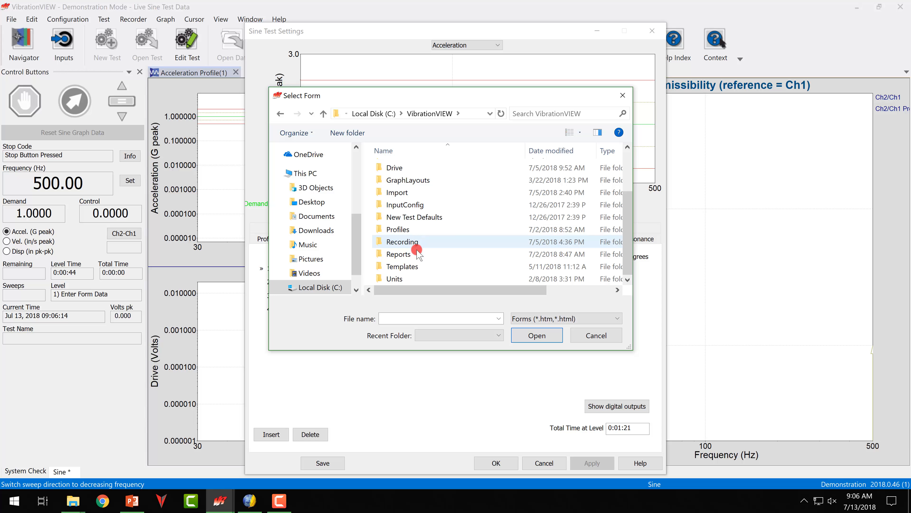
double_click(417, 266)
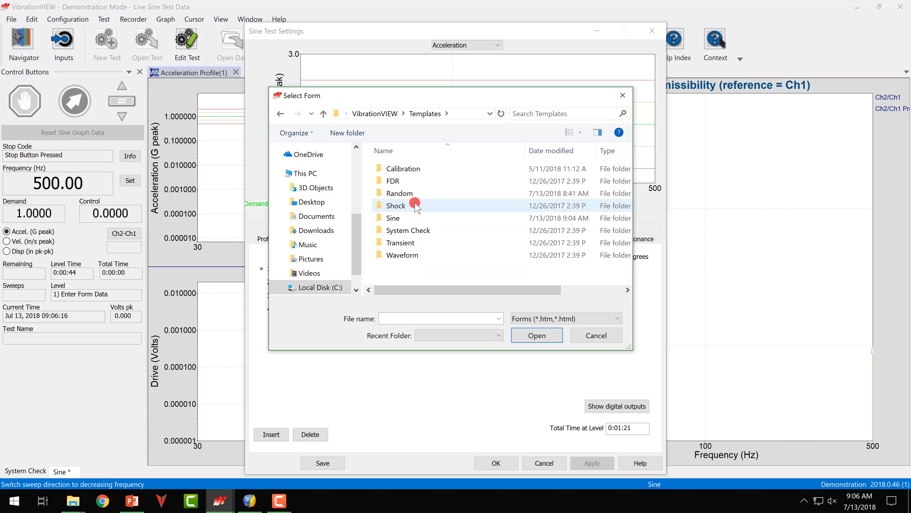
double_click(412, 217)
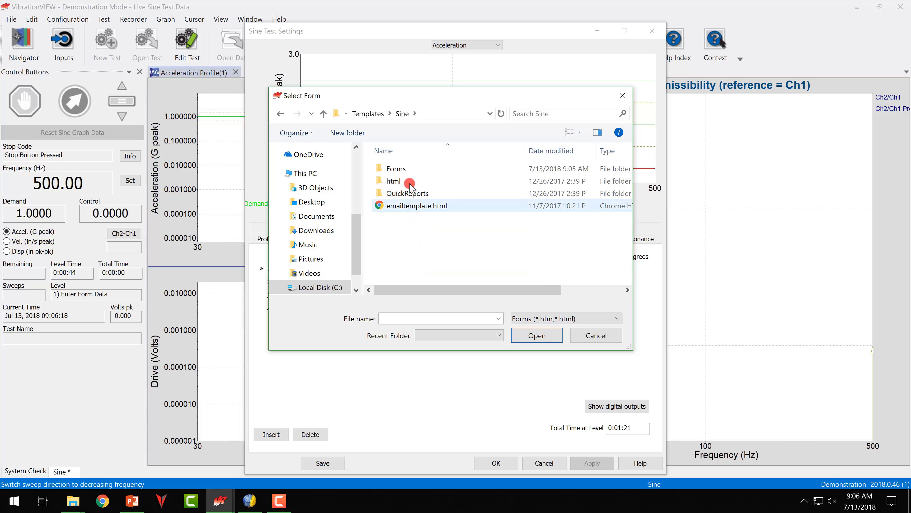
double_click(409, 169)
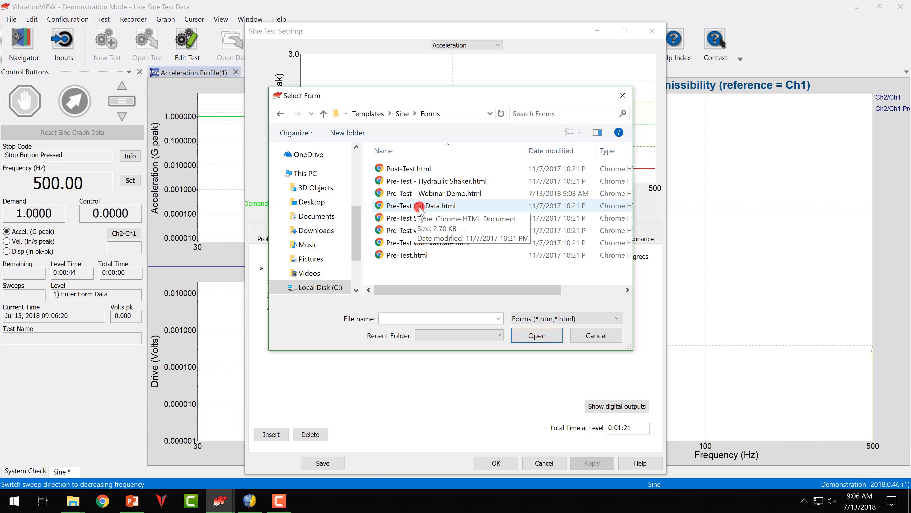
double_click(420, 193)
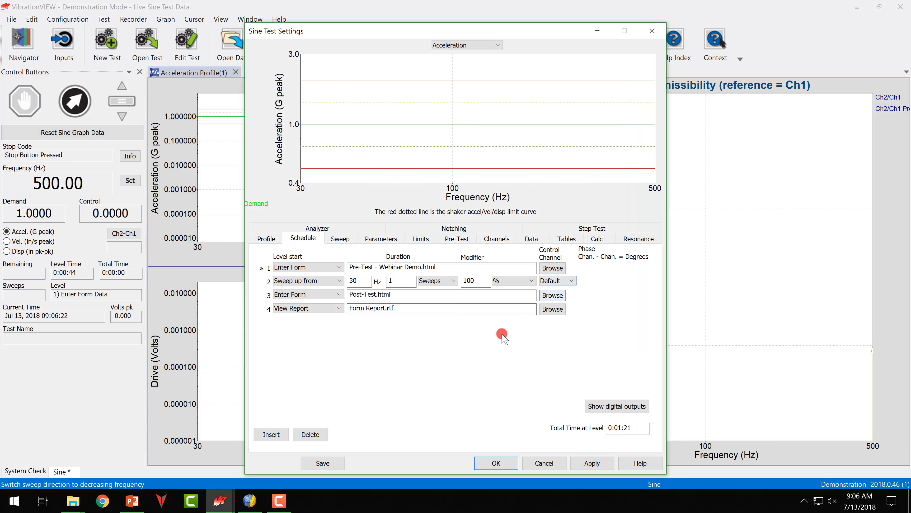
left_click(592, 463)
left_click(505, 463)
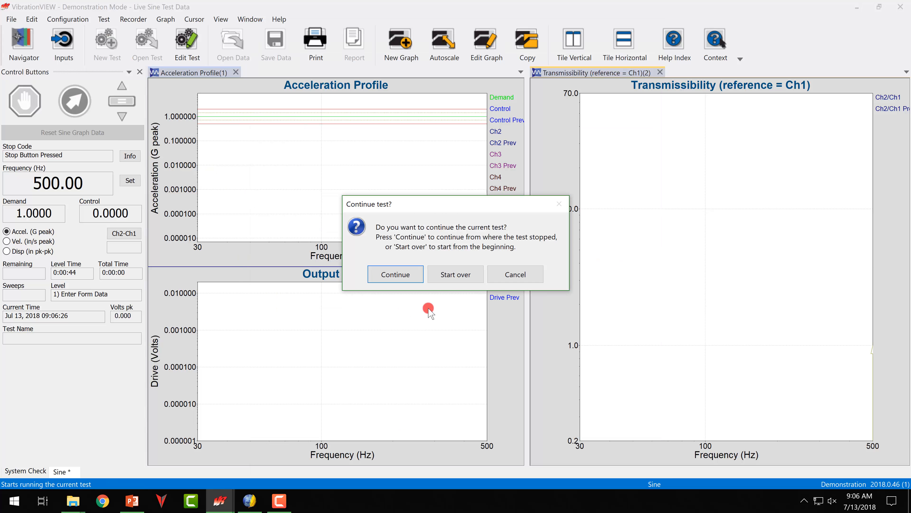
Step: Start the test over and fill in the customer's name, the company name Company 123 and the customer's postal address
left_click(454, 272)
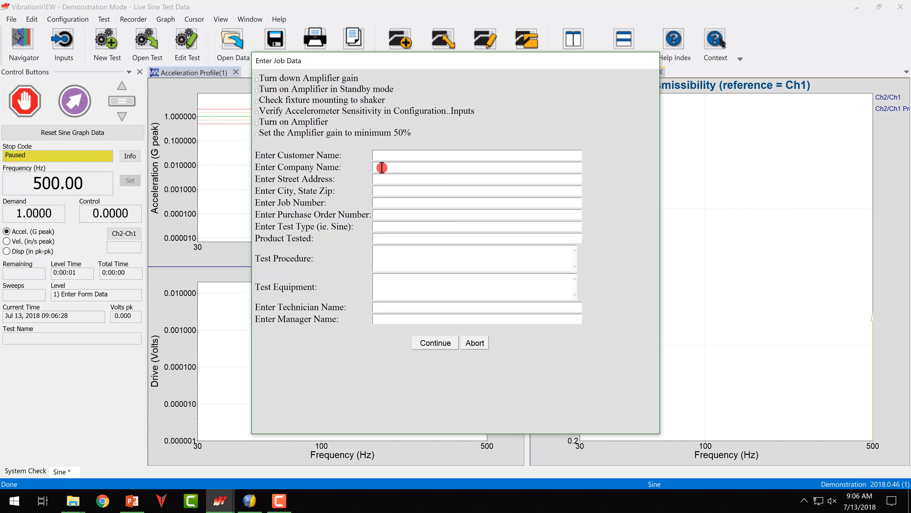
left_click(417, 154)
type("John Smith")
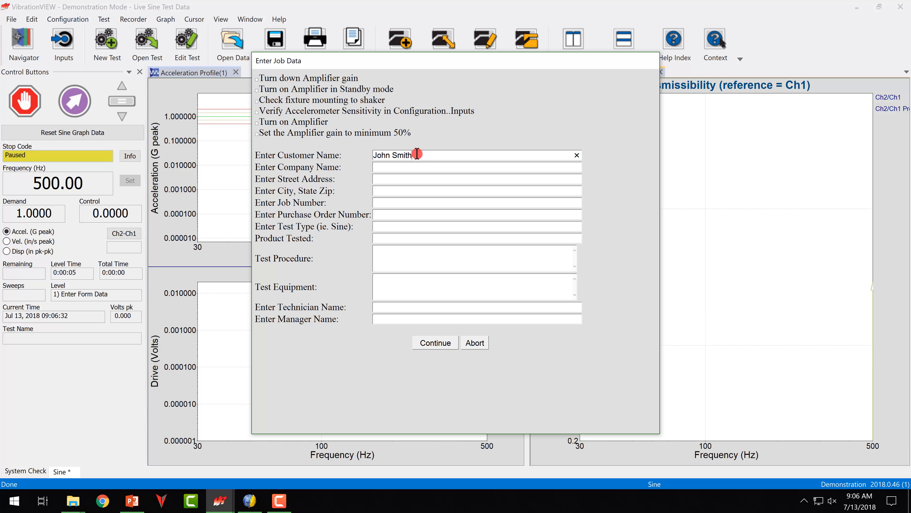
type("Company")
key("BackSpace")
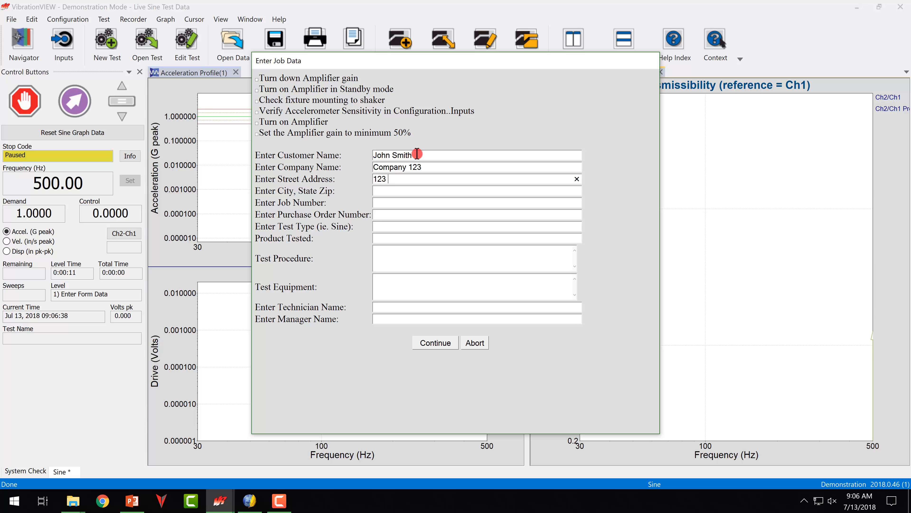
type("4th St")
type("City, ST")
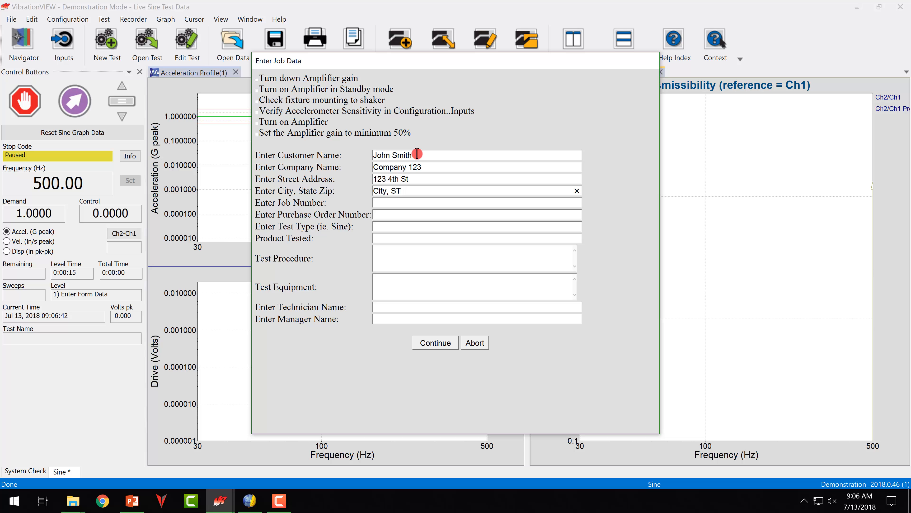
type(" 12345")
Step: Enter the job number and purchase order number, with Sine Sweep as test type and Widget as product tested
key("Tab")
type("567")
type("Sine Sweep")
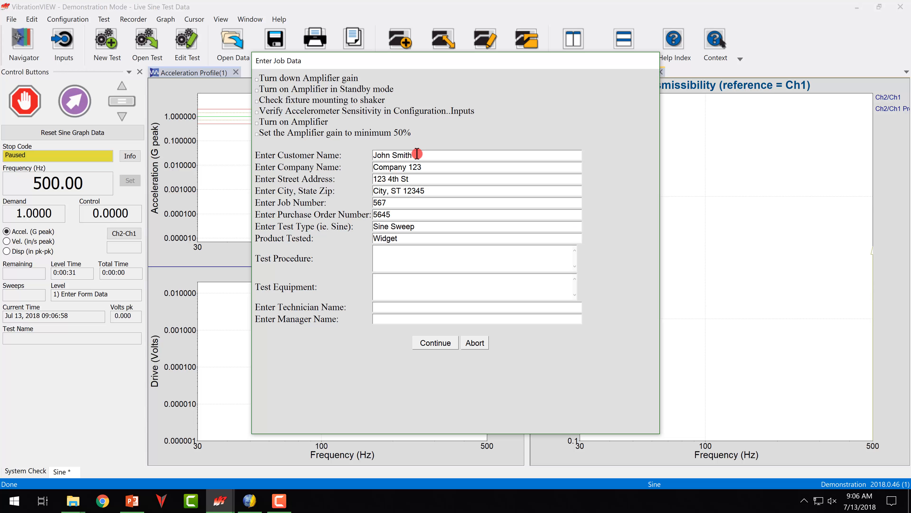
Step: Enter the procedure "Simple Sweep from 30 to 500 Hz", equipment VR9500 and the technician's and manager's names, and continue the test
type("Simple Sweep from ")
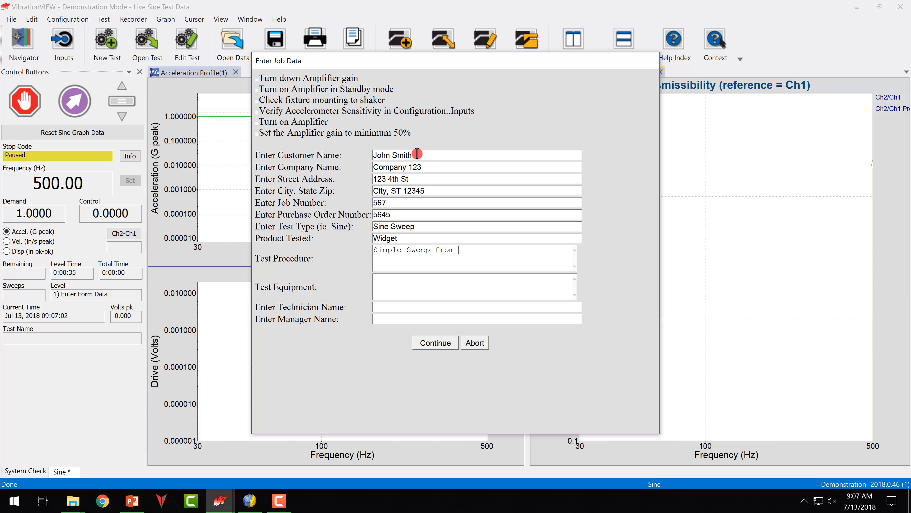
type("30 to 500 Hz")
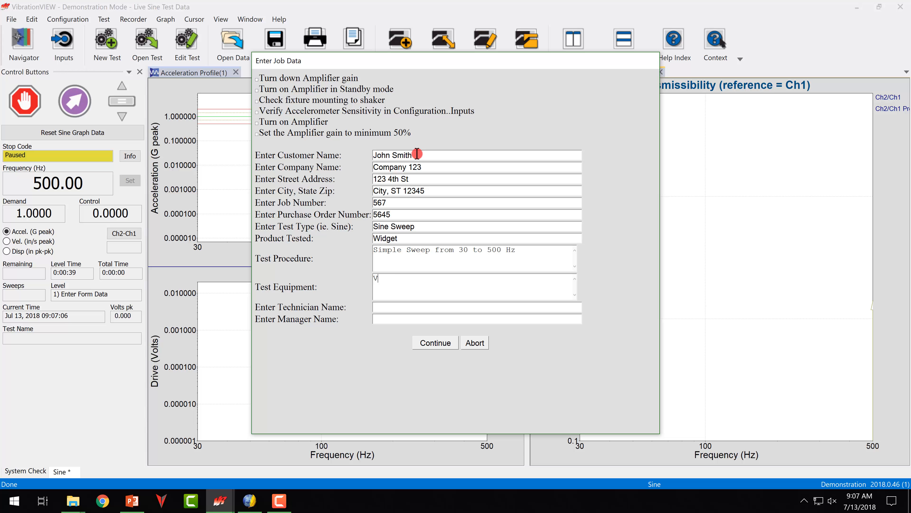
type("R")
type("Jade Vande Kamp")
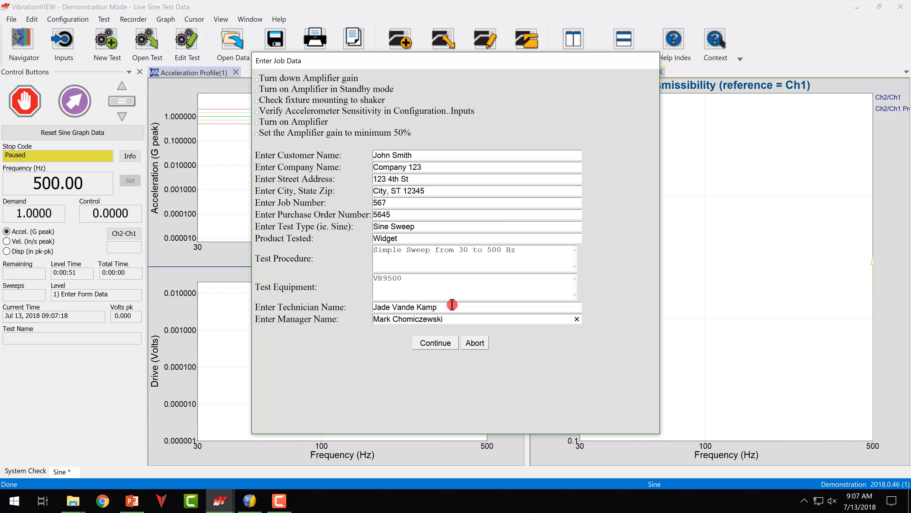
left_click(435, 343)
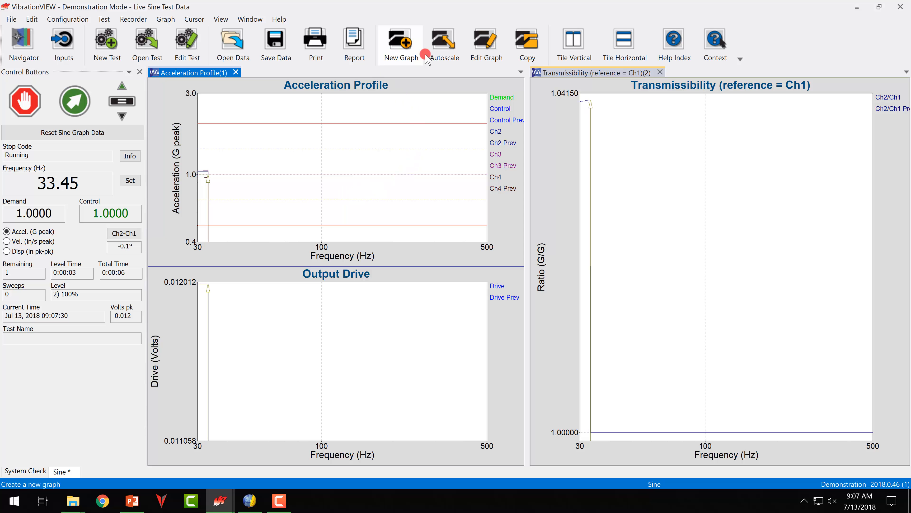
Step: Turn off the Previous Sweep traces on the Acceleration Profile graph
left_click(486, 44)
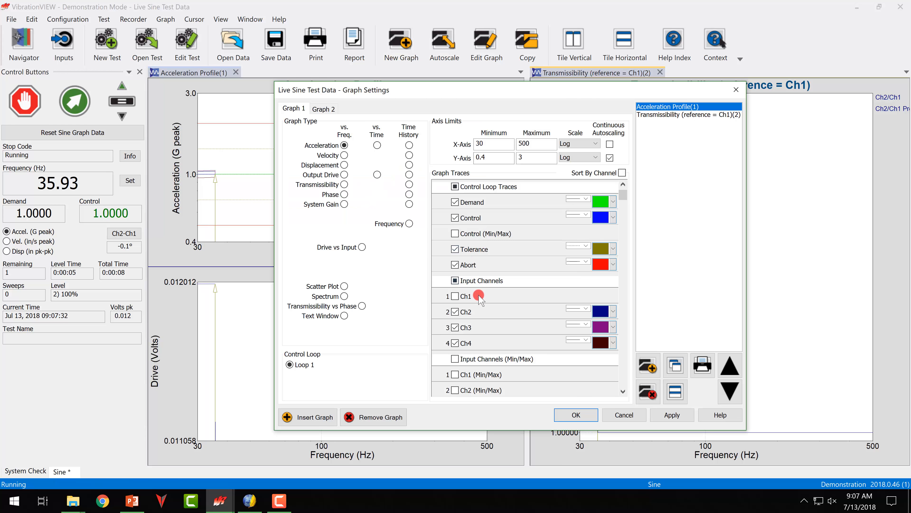
scroll(451, 319, "down", 2)
left_click(467, 375)
left_click(671, 415)
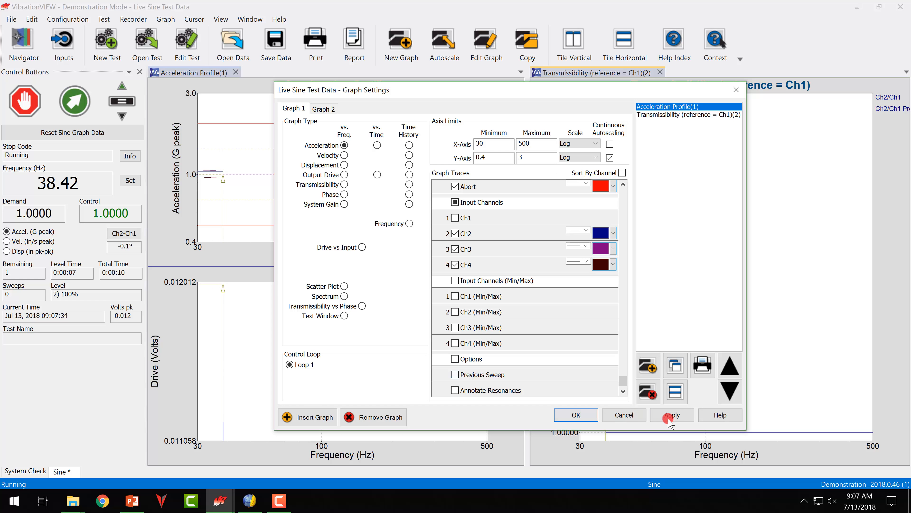
left_click(573, 414)
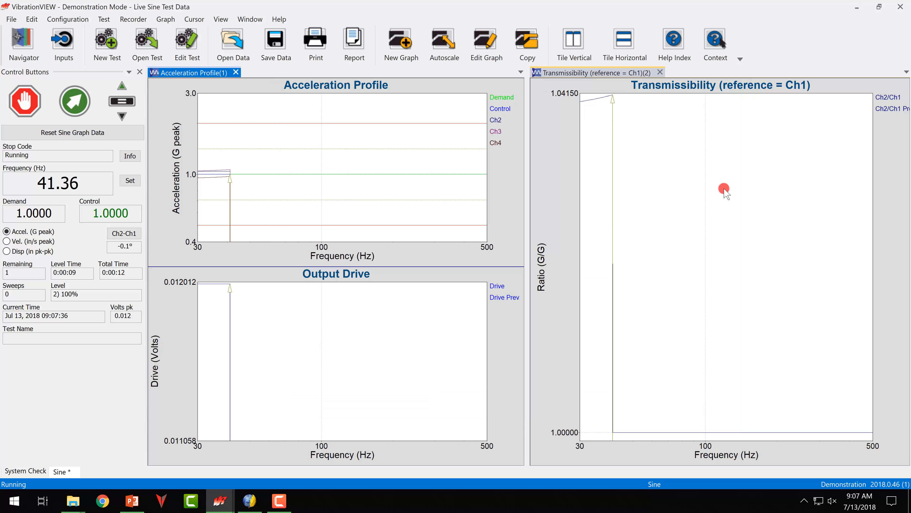
Step: Turn off the Previous Sweep trace on the Transmissibility graph
left_click(481, 65)
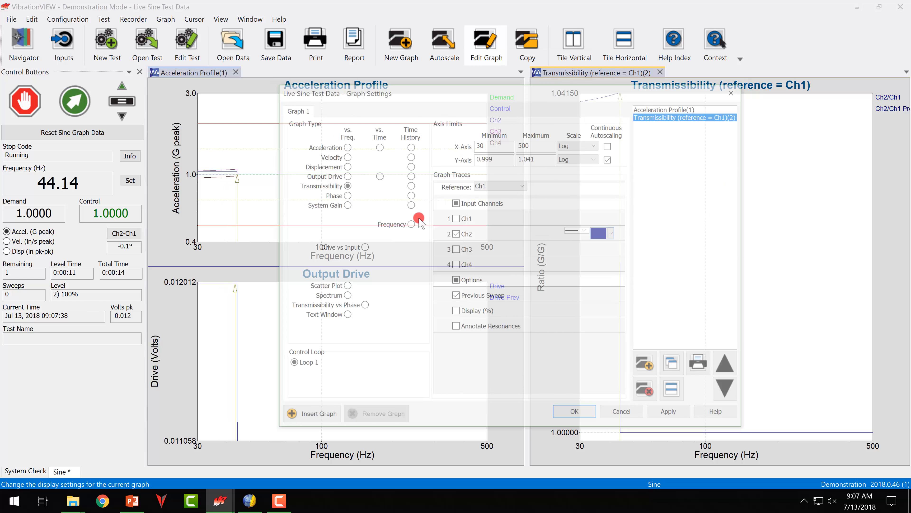
left_click(488, 297)
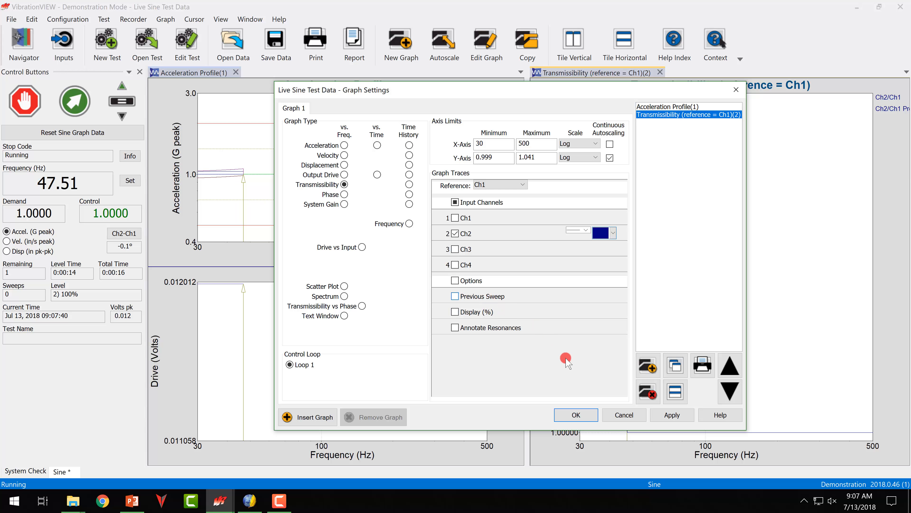
left_click(671, 414)
left_click(578, 415)
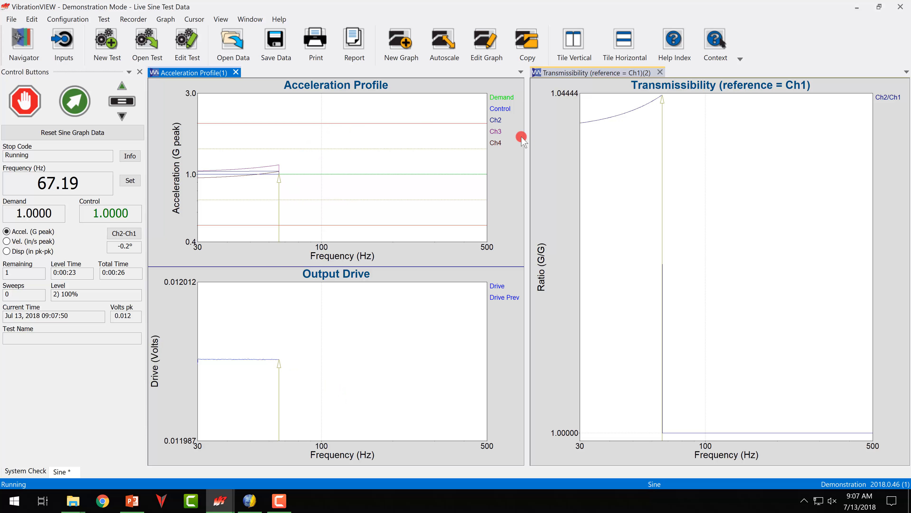
left_click(697, 184)
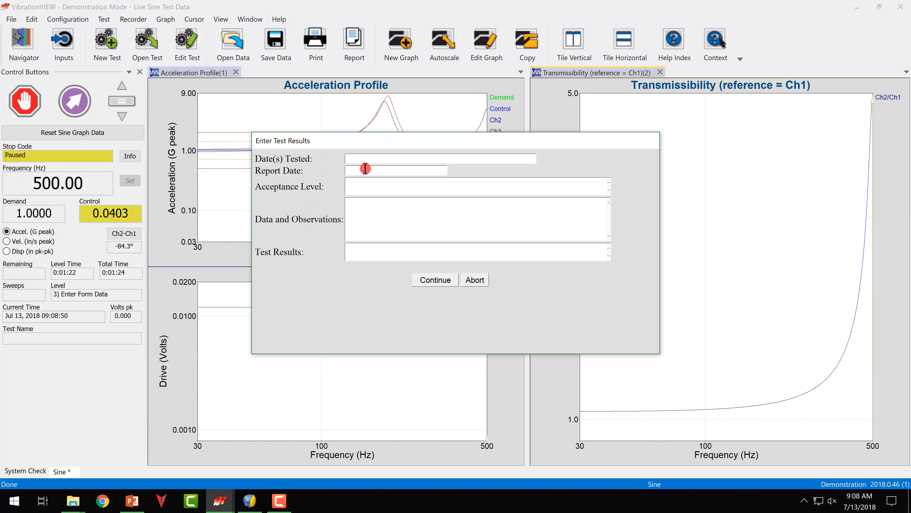
Step: Fill in the test results with tested date 7/10/2018, report date 7/13/2018, acceptance level Pass, observations None and test results Pass
left_click(365, 169)
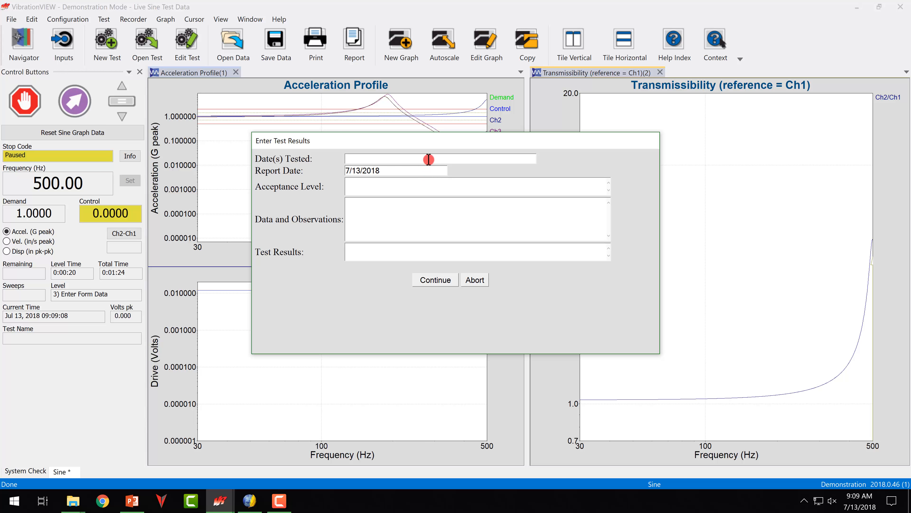
type("7/10/2018")
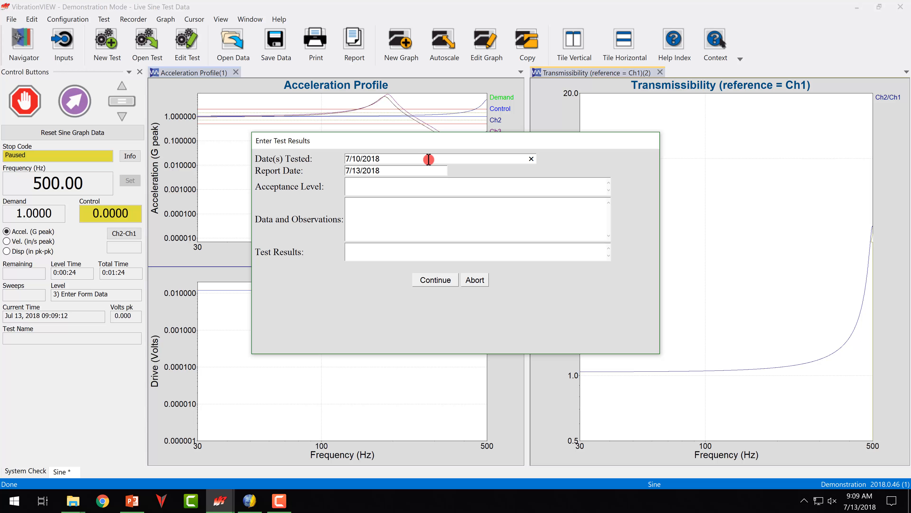
key("ctrl+p")
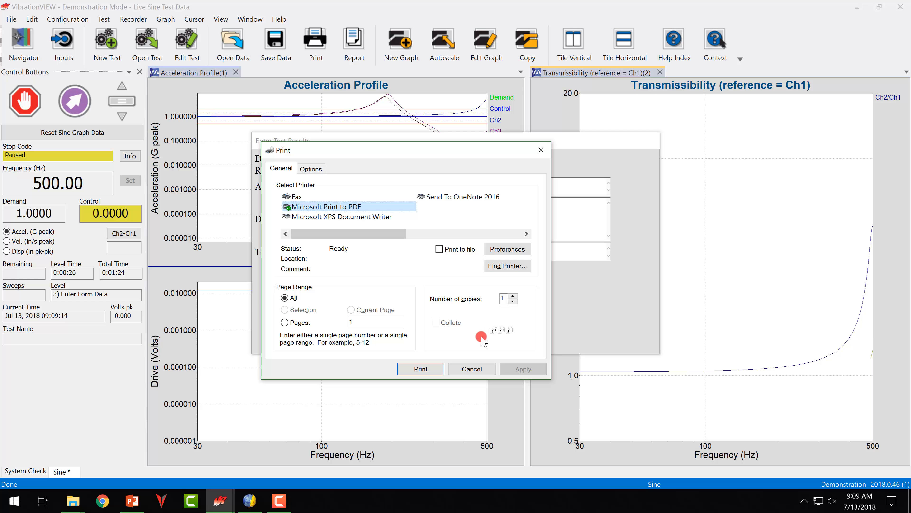
left_click(467, 373)
left_click(382, 187)
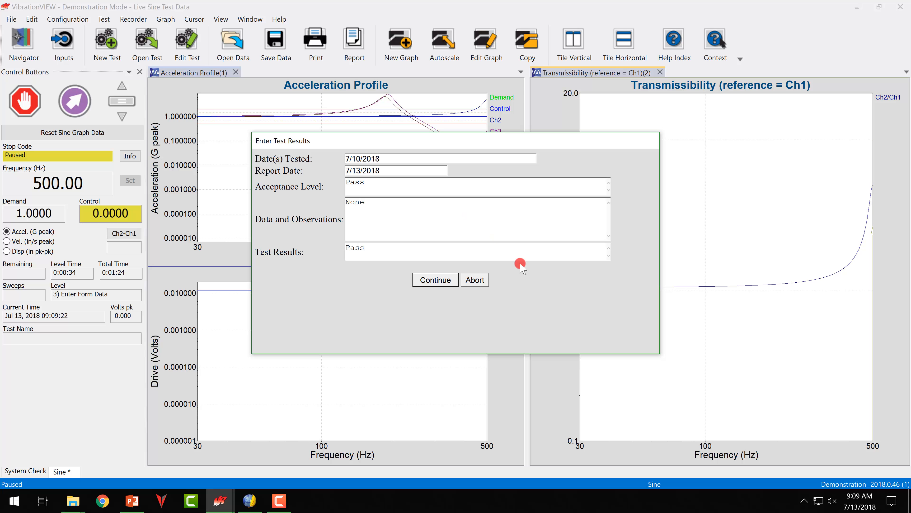
Step: Submit the test results form and review the generated sine report from the customer details through the test equipment section
left_click(422, 279)
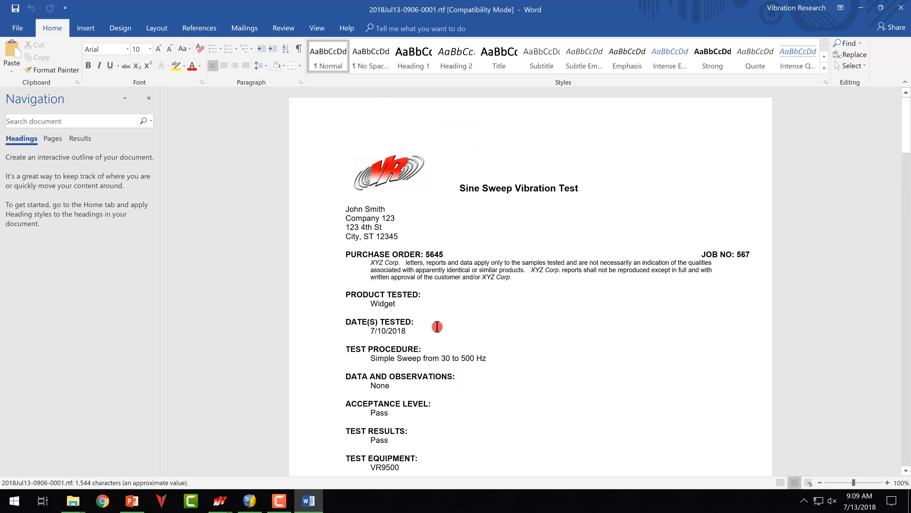
scroll(492, 299, "down", 3)
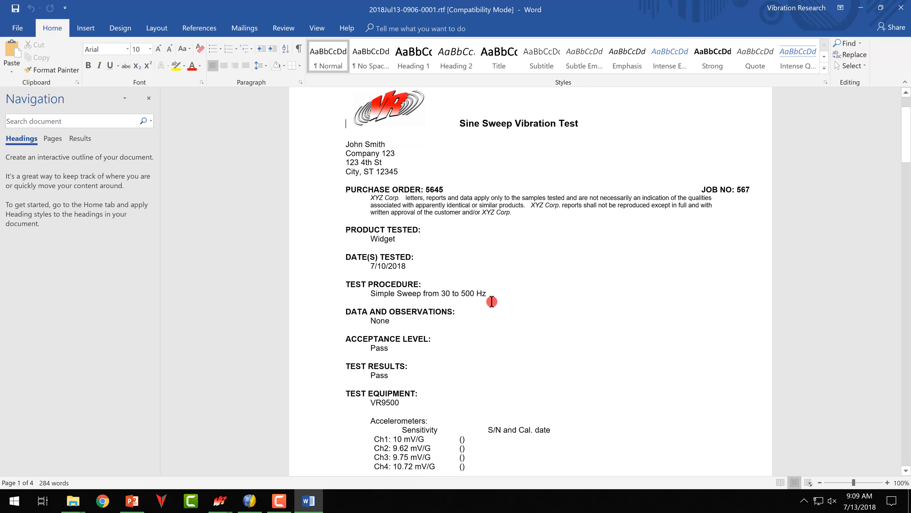
scroll(491, 304, "down", 4)
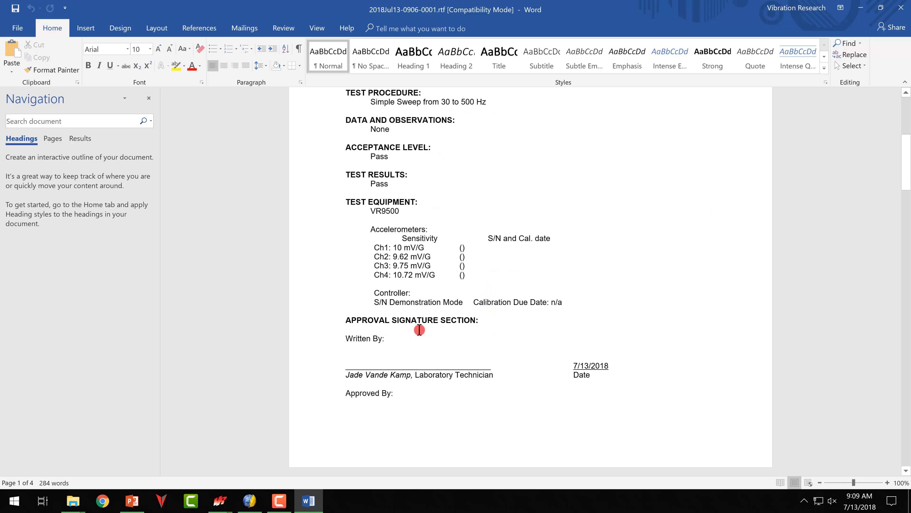
scroll(362, 365, "down", 2)
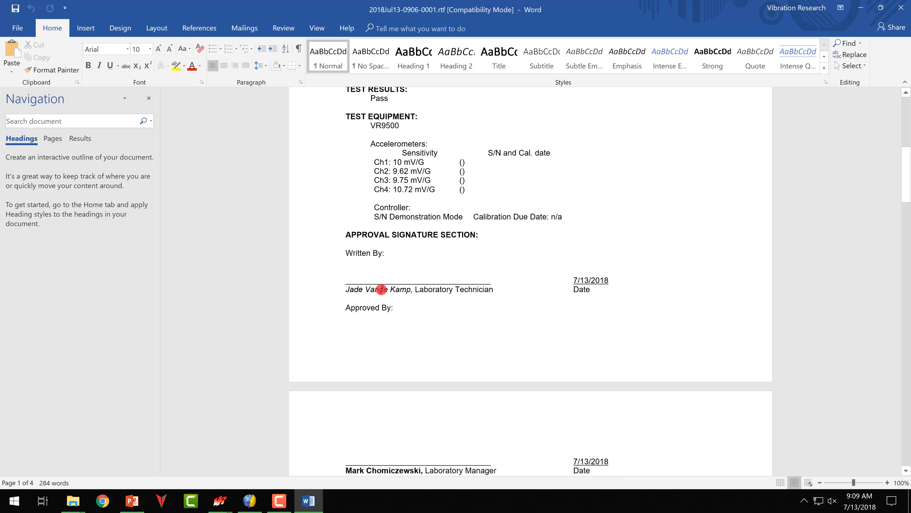
Step: Check the technician's and manager's signature lines and dates in the report, and close it without saving changes
left_click_drag(381, 289, 575, 289)
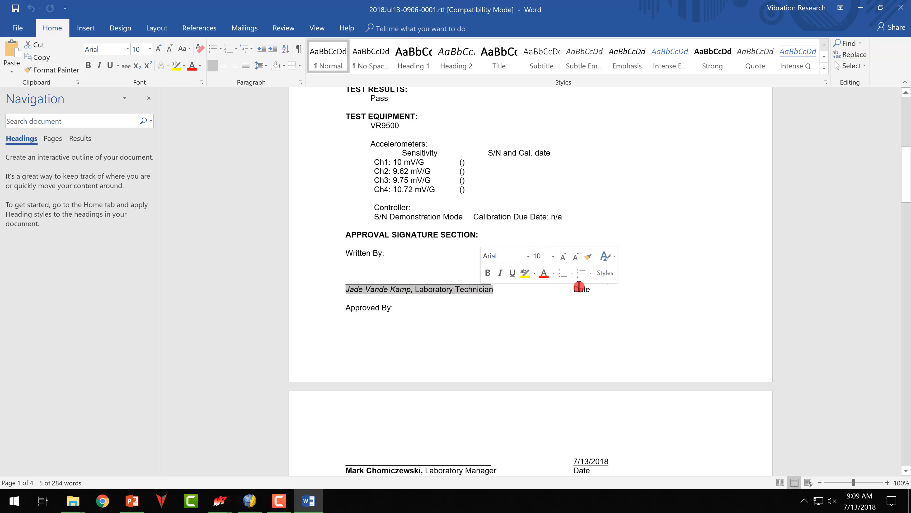
left_click(660, 301)
double_click(592, 280)
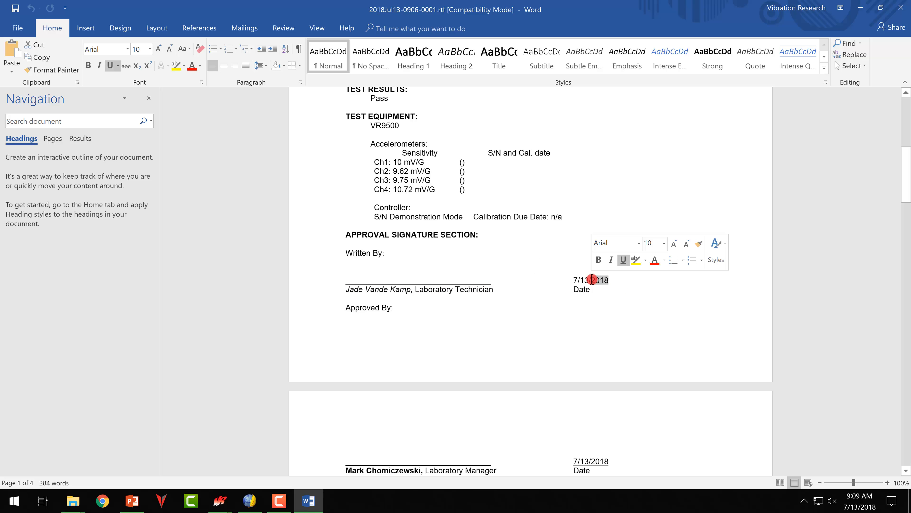
left_click(551, 430)
scroll(547, 421, "down", 2)
scroll(548, 421, "down", 2)
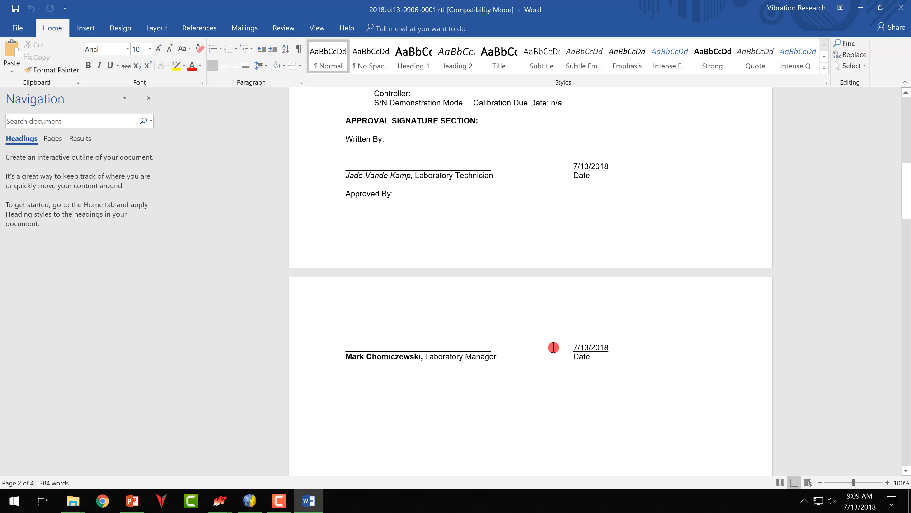
left_click_drag(609, 347, 553, 347)
left_click(567, 391)
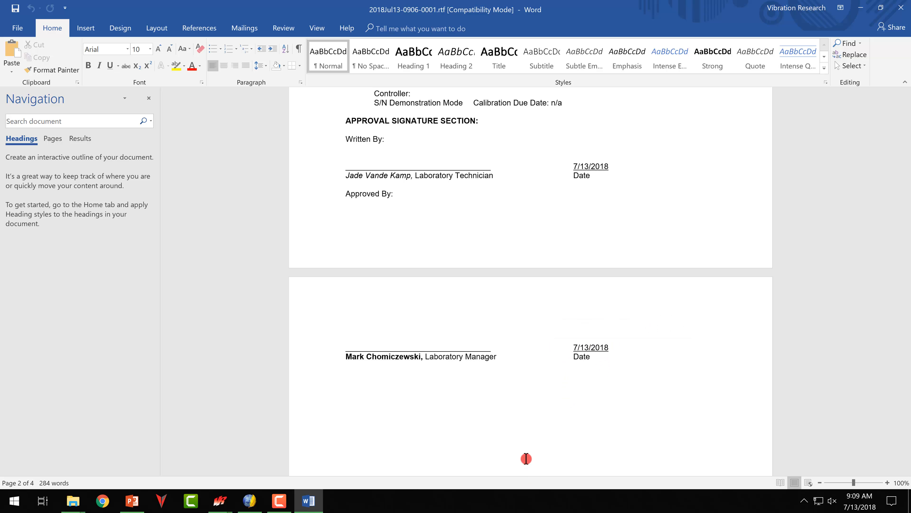
scroll(526, 458, "up", 10)
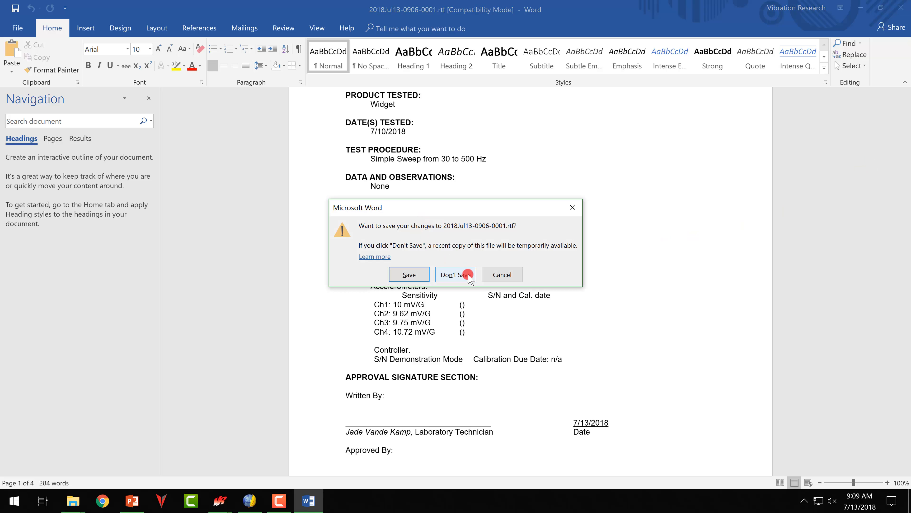
left_click(475, 280)
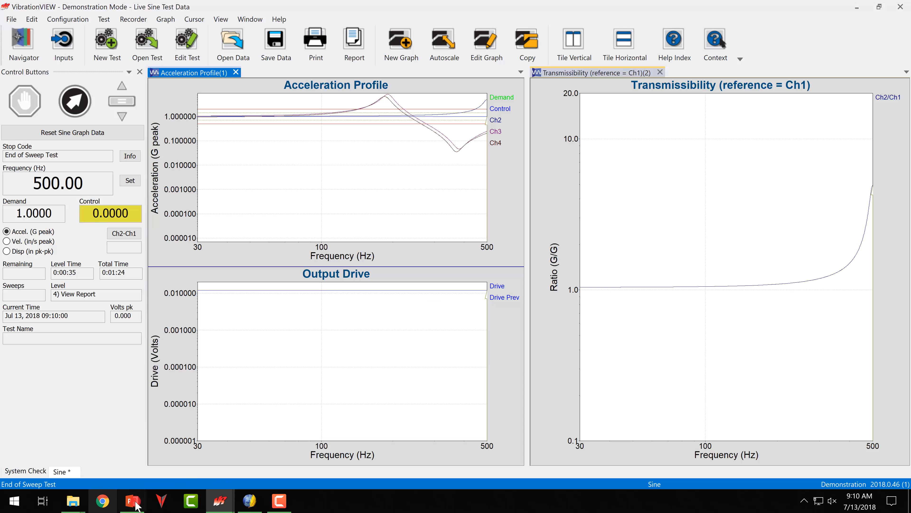
Step: Switch to the PowerPoint presentation and examine the Kompozer (Freeware) bullet on the Customizing Forms slide
mouse_move(250, 506)
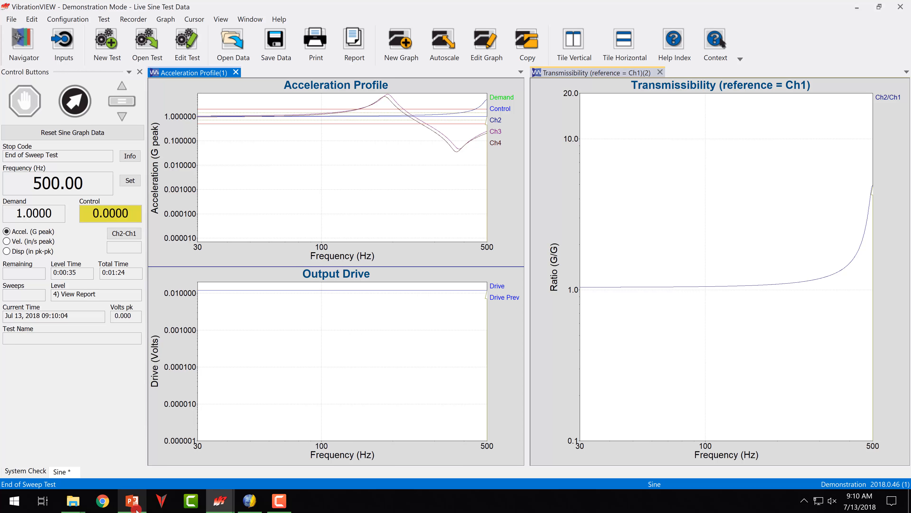
left_click(132, 500)
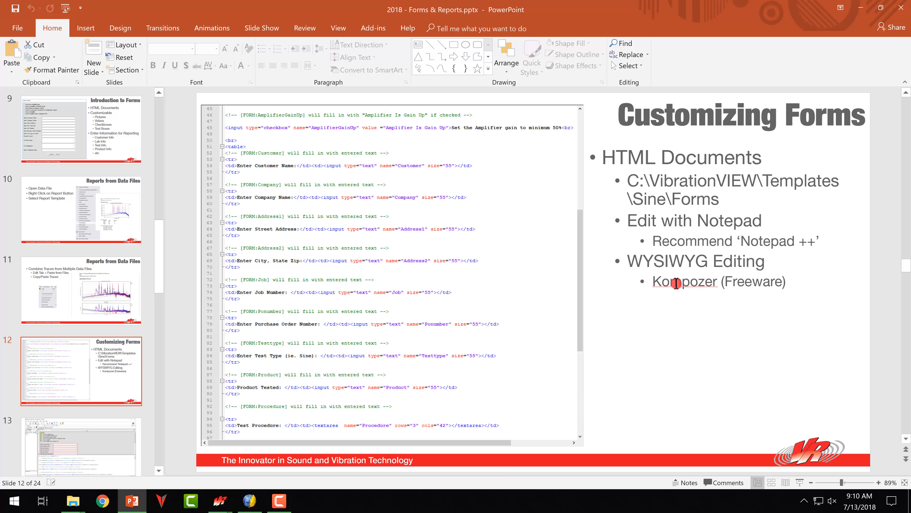
left_click_drag(654, 284, 717, 284)
left_click(757, 316)
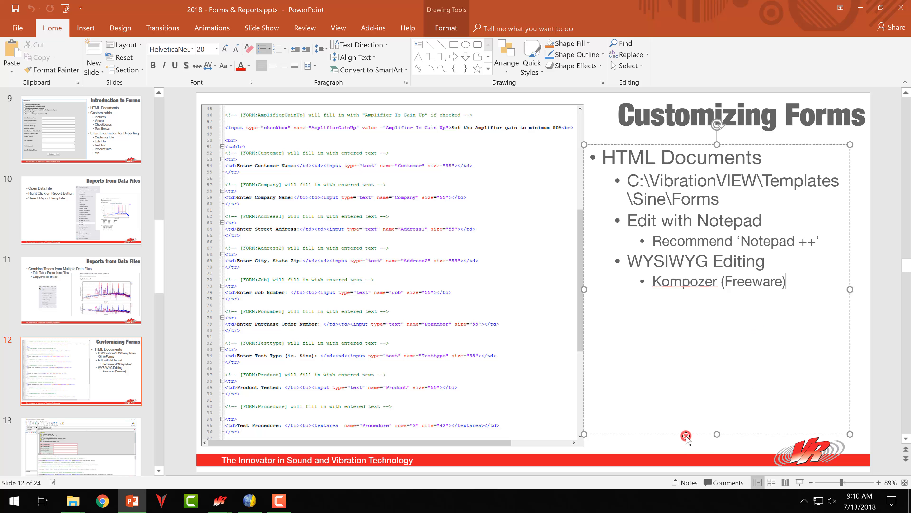
Step: Switch to KompoZer and open Pre-Test - Webinar Demo.html from C:\VibrationVIEW\Templates\Sine\Forms
left_click(255, 508)
key("ctrl+o")
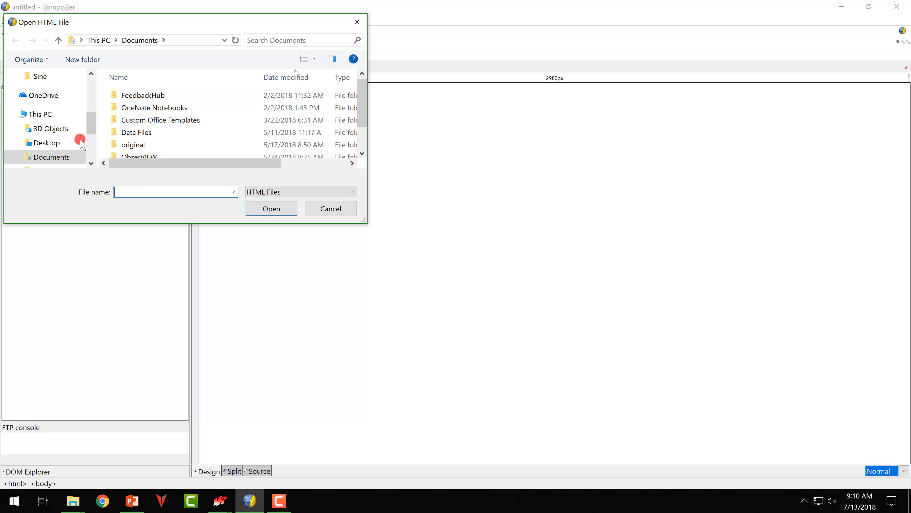
left_click(40, 116)
left_click(168, 155)
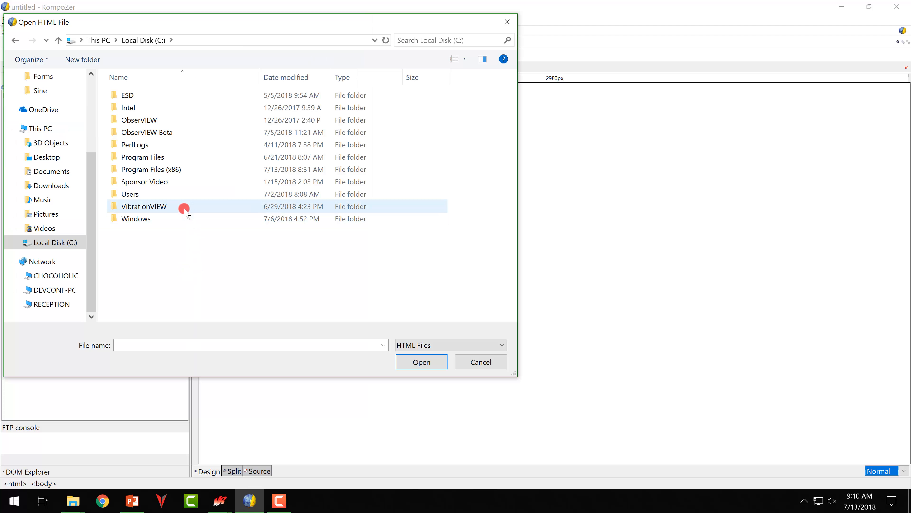
double_click(183, 208)
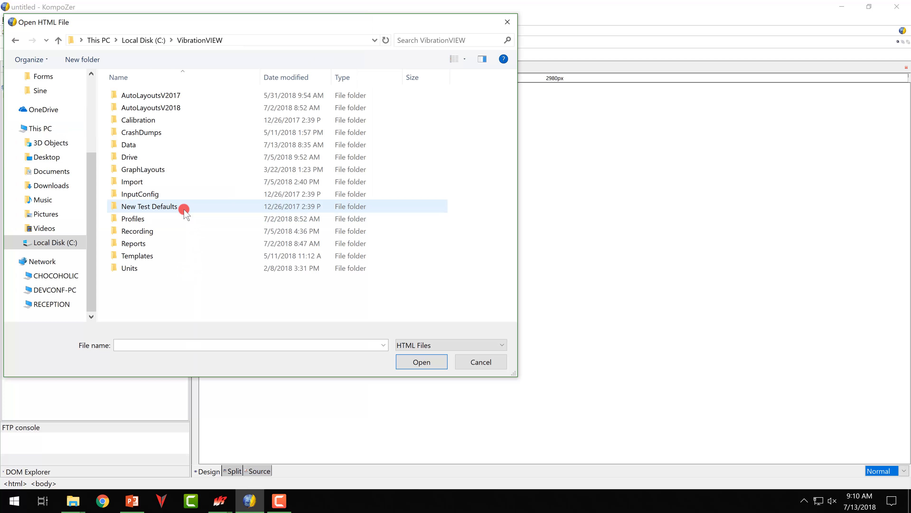
double_click(167, 254)
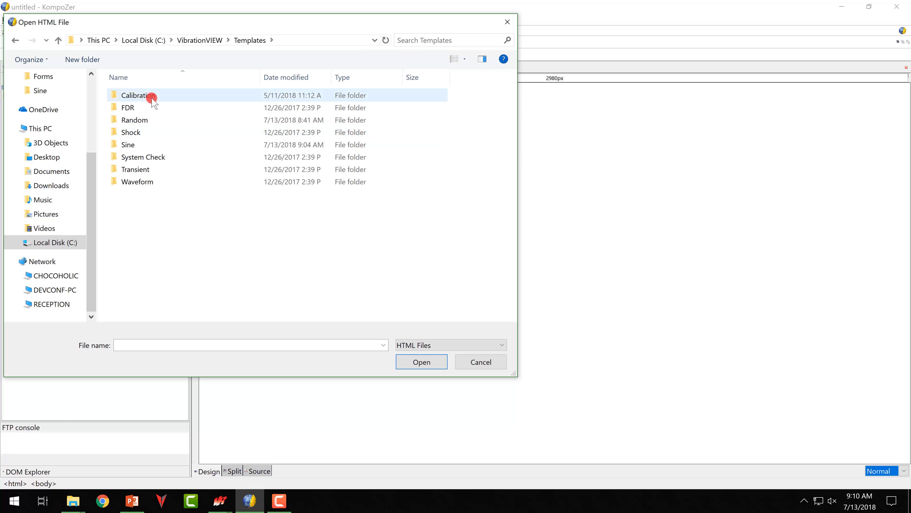
double_click(145, 144)
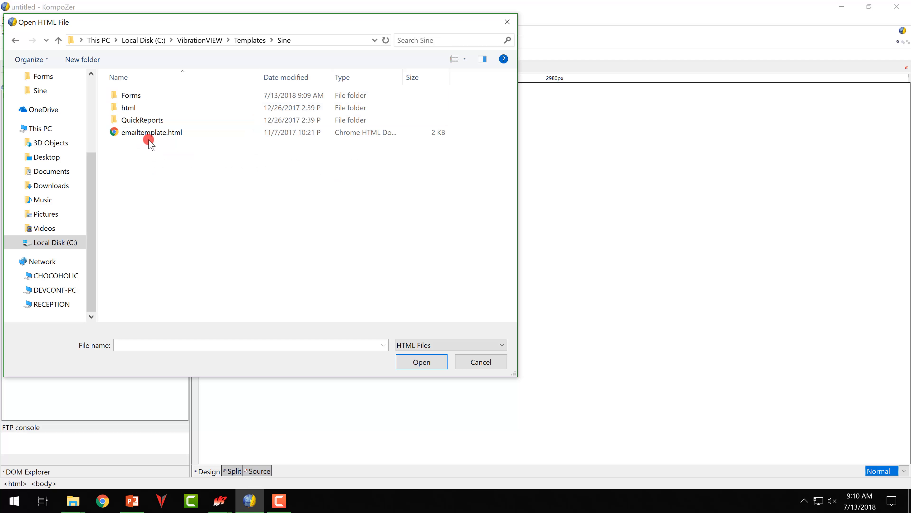
double_click(142, 95)
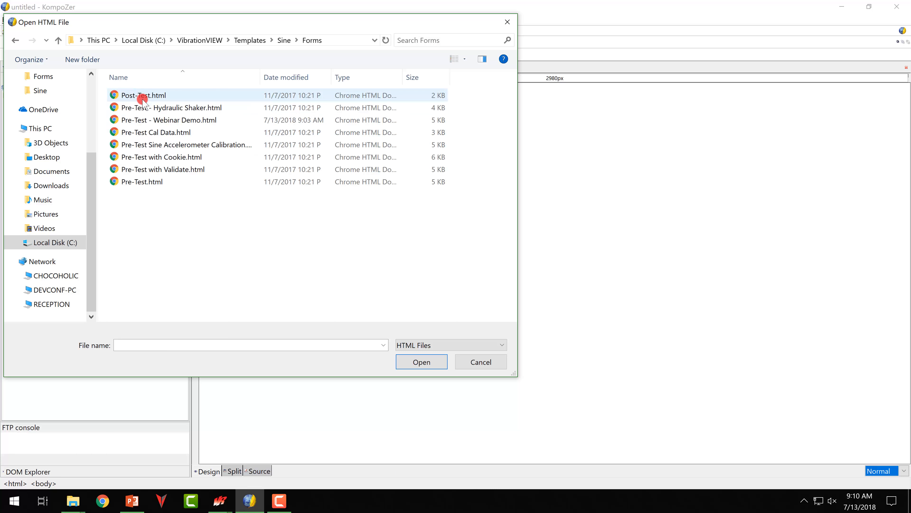
double_click(188, 120)
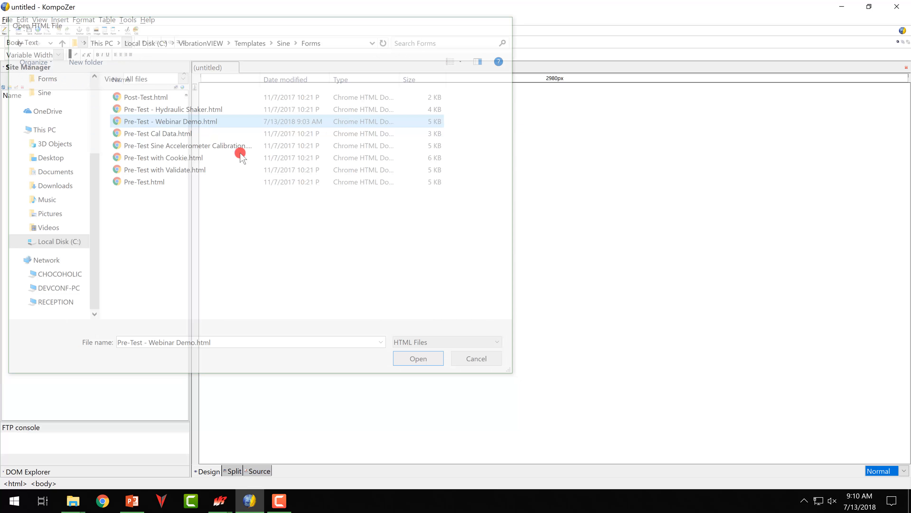
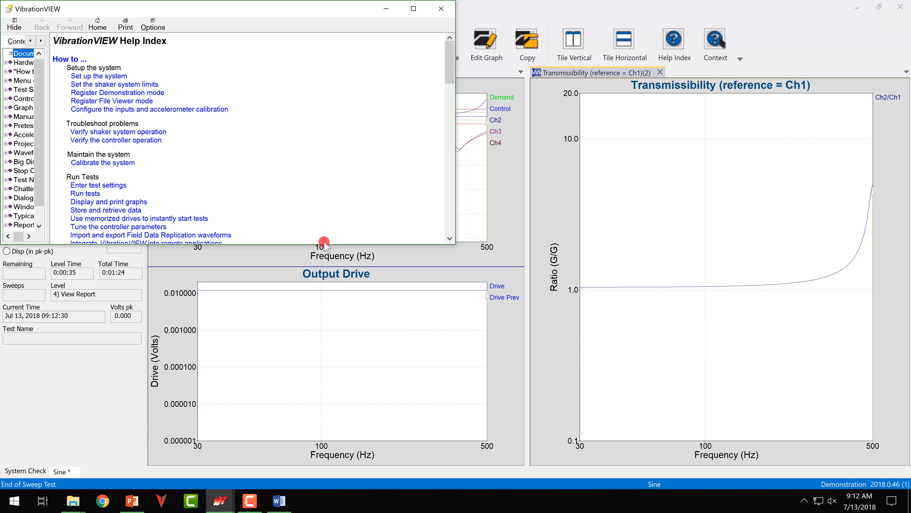
Step: Stretch the VibrationVIEW help window to full screen height beside the blank Word document and widen its contents pane
left_click_drag(343, 287, 372, 488)
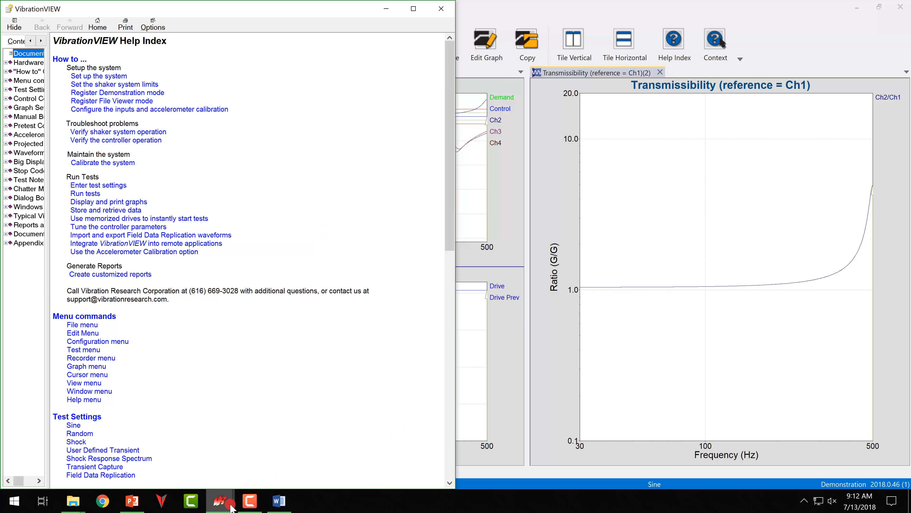
left_click(279, 500)
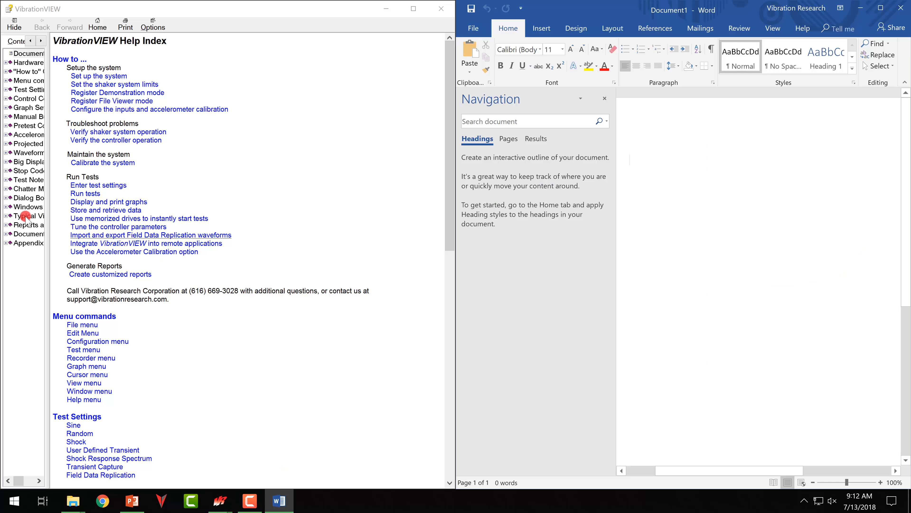
left_click_drag(49, 215, 95, 216)
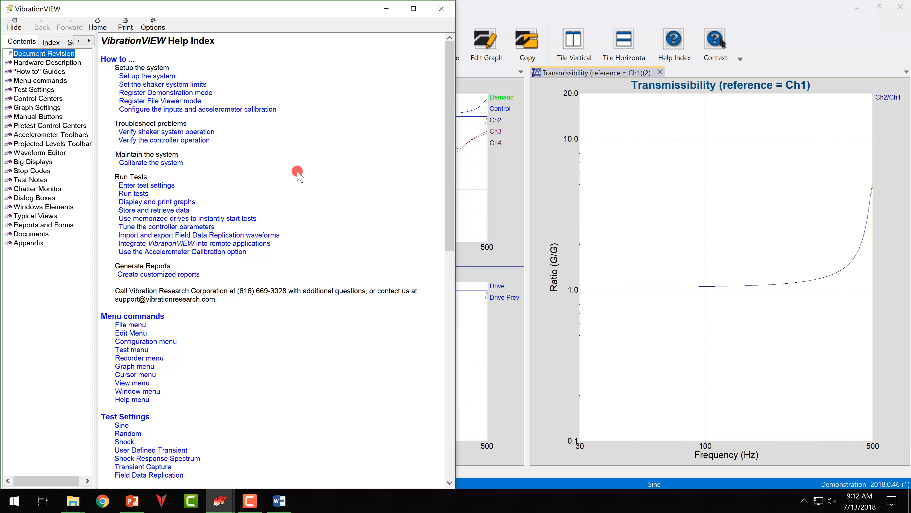
Step: Look up the Standard Report Graph Types and Standard Report Graph Flags help topics under Reports and Forms
left_click(5, 225)
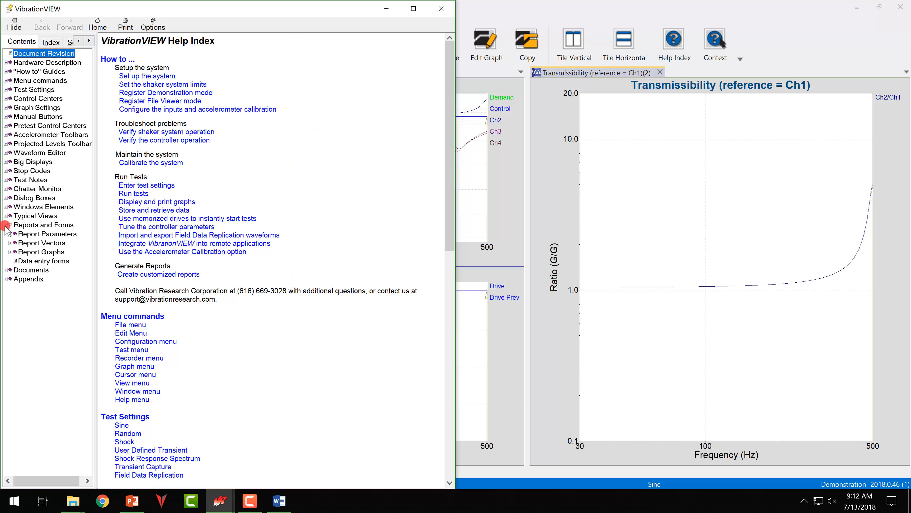
left_click(15, 225)
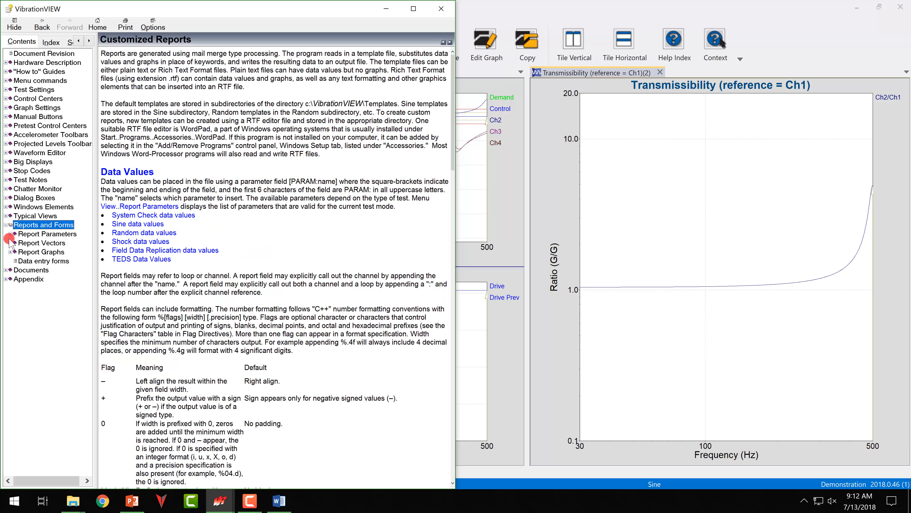
left_click(10, 252)
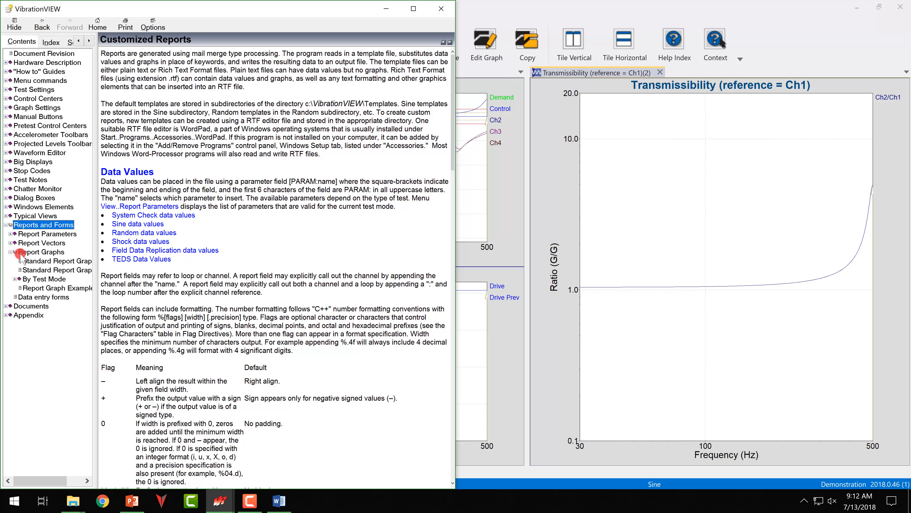
left_click(34, 252)
left_click(35, 269)
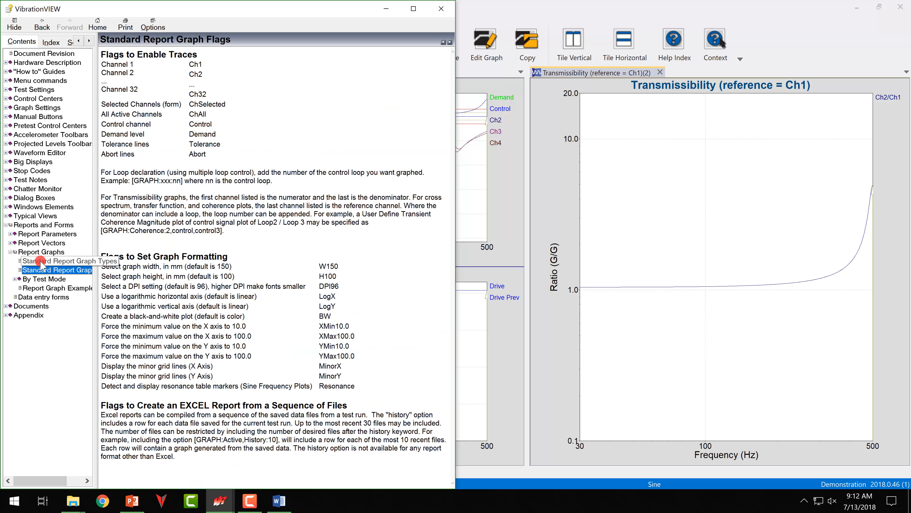
left_click(53, 261)
left_click_drag(97, 267, 131, 267)
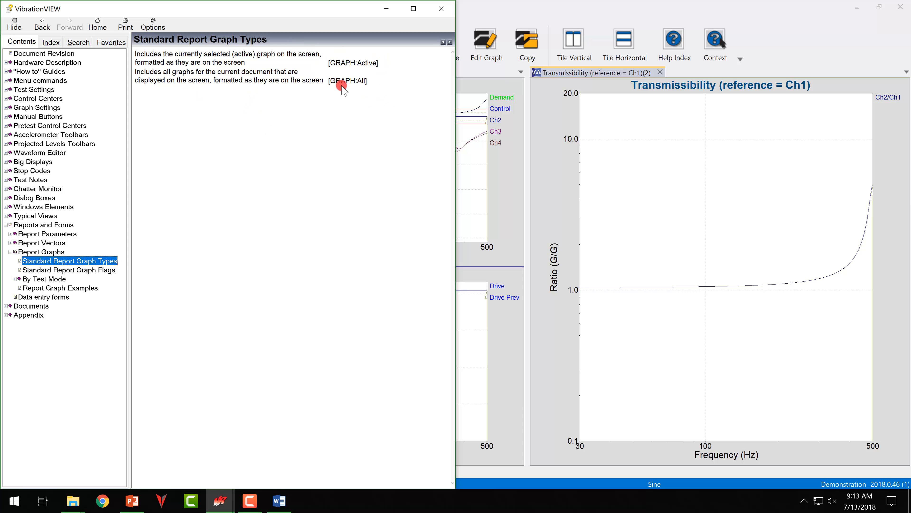
left_click(33, 270)
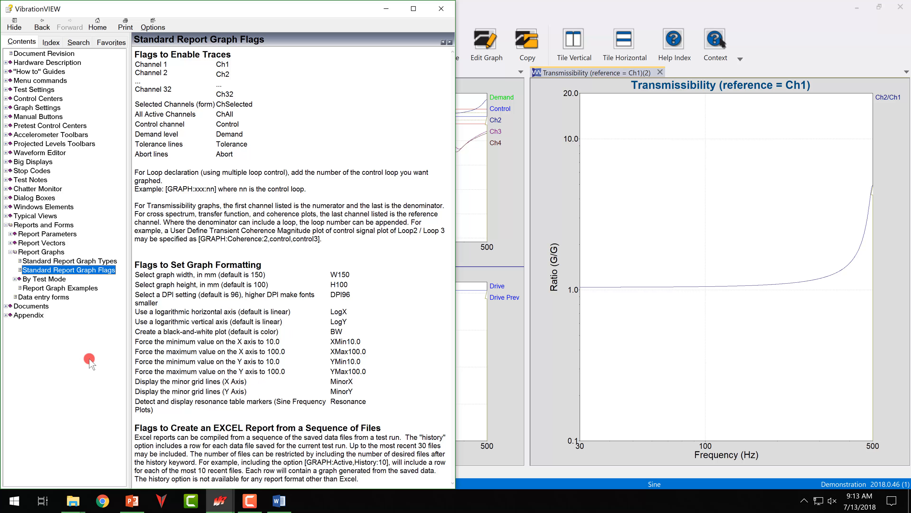
Step: Examine the Report Graph Examples topic, including the [GRAPH:Active] keywords with width, height and DPI options
left_click(64, 288)
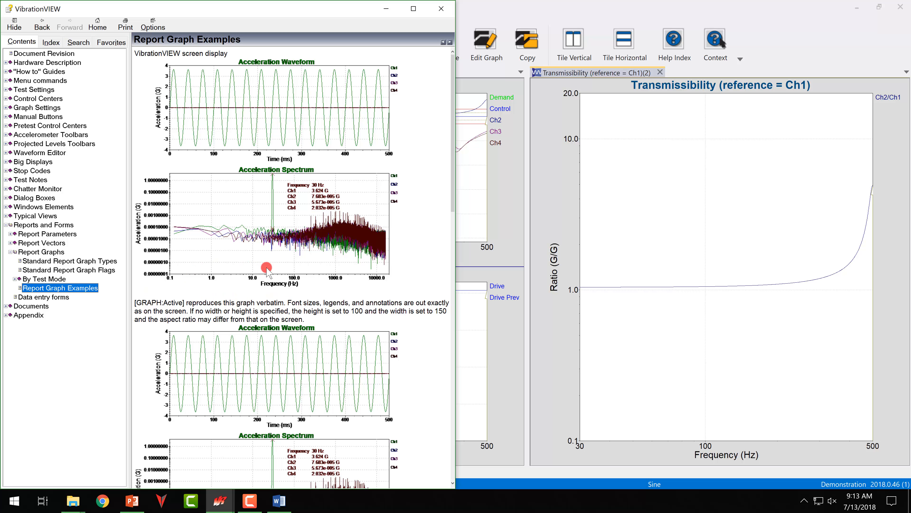
scroll(258, 292, "down", 10)
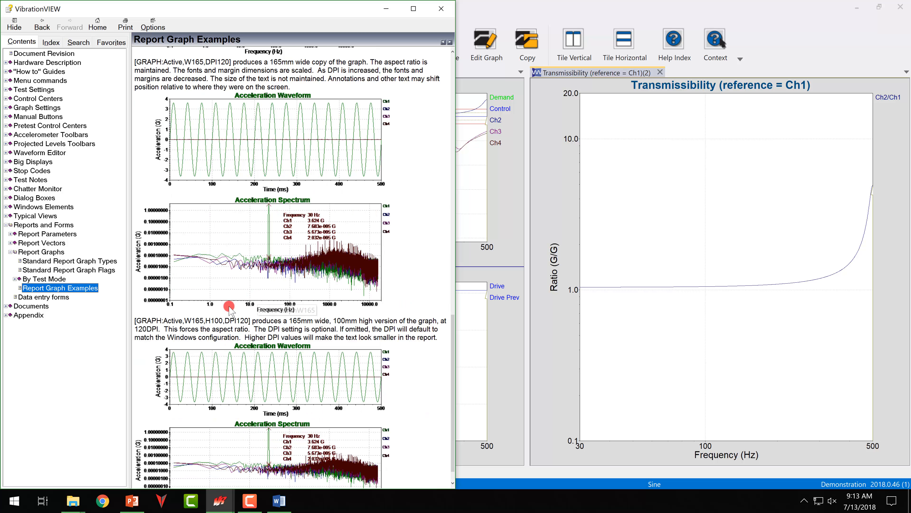
left_click_drag(163, 321, 267, 324)
left_click(276, 325)
scroll(276, 325, "down", 1)
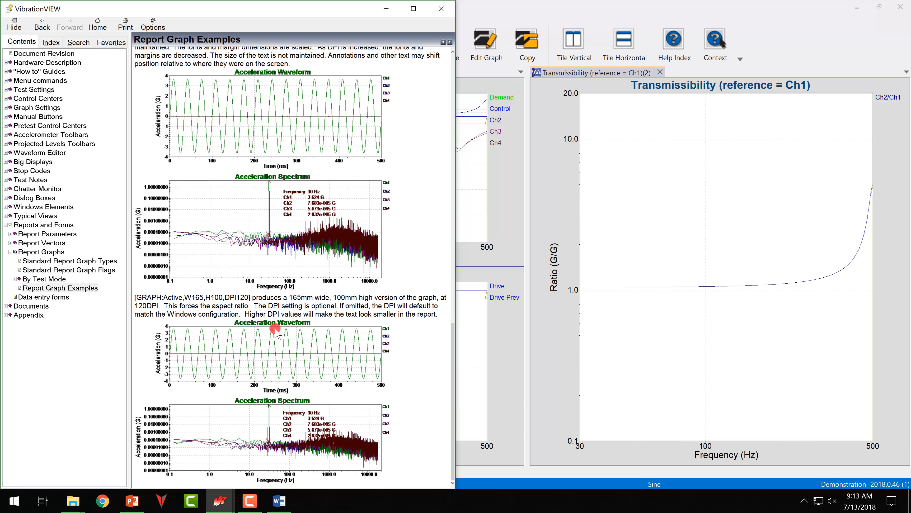
scroll(276, 325, "up", 3)
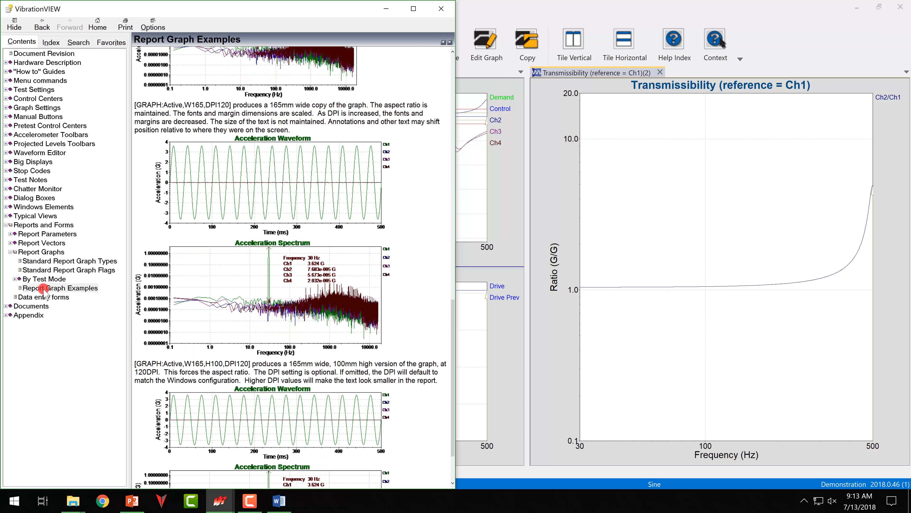
Step: Look up the Sine Report Graph Types help topic, highlight the Acceleration vs. frequency entry with its [GRAPH:Accel] keyword, and minimize the help window
left_click(16, 279)
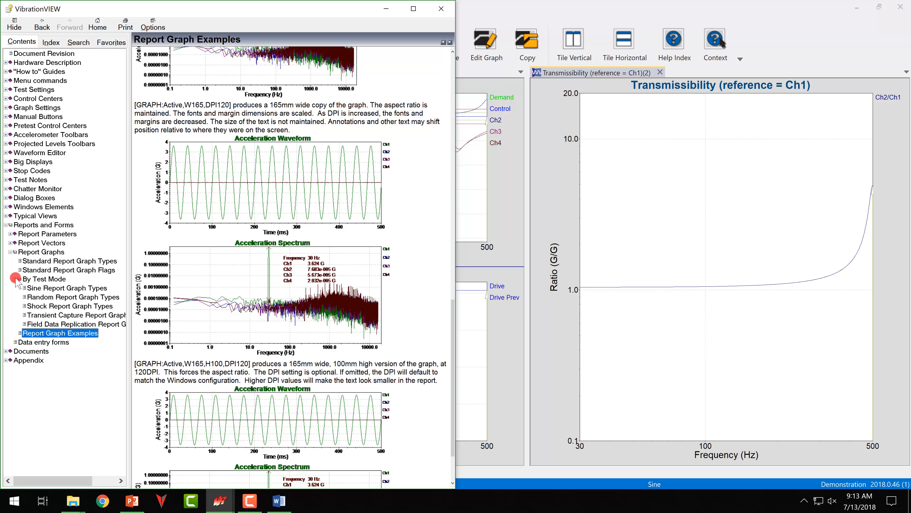
left_click(31, 288)
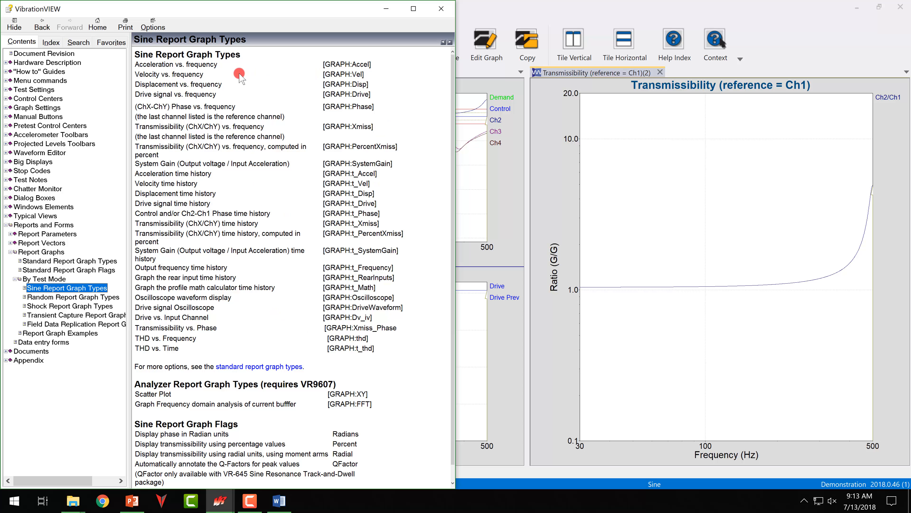
left_click_drag(138, 65, 218, 65)
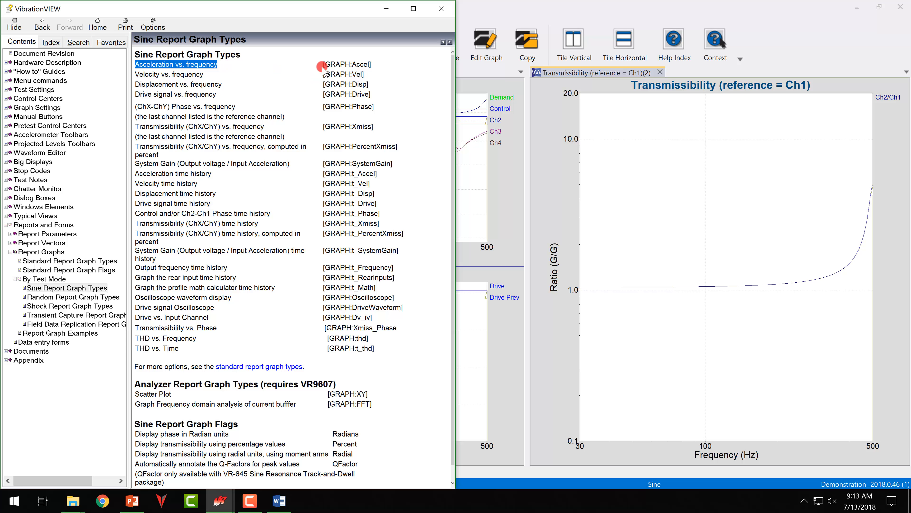
left_click_drag(319, 66, 369, 68)
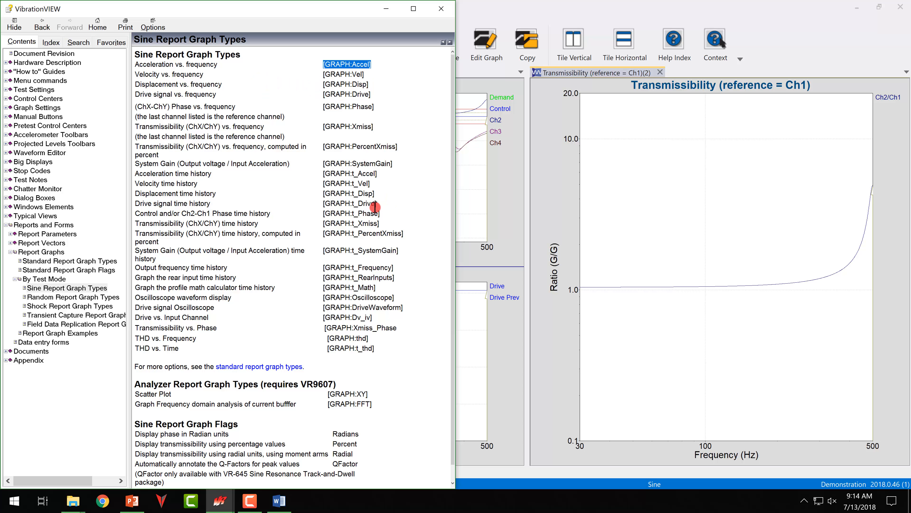
scroll(369, 208, "down", 1)
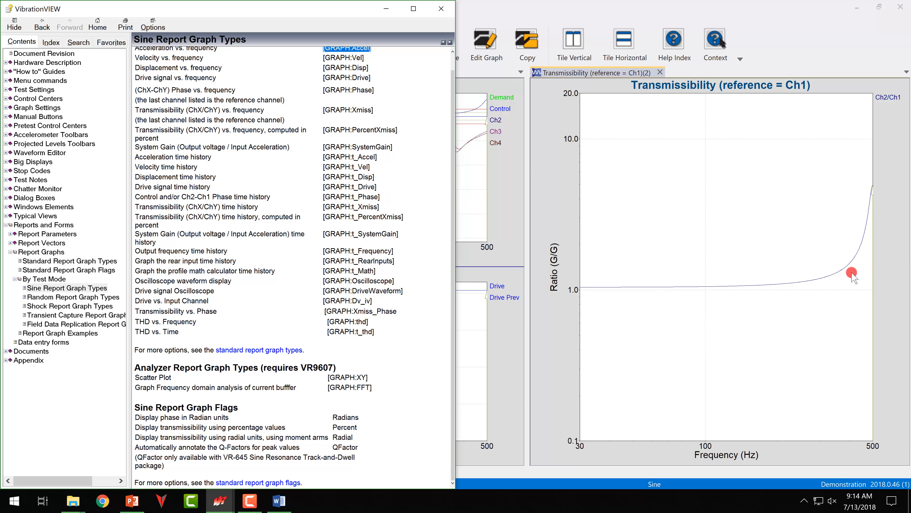
left_click(386, 9)
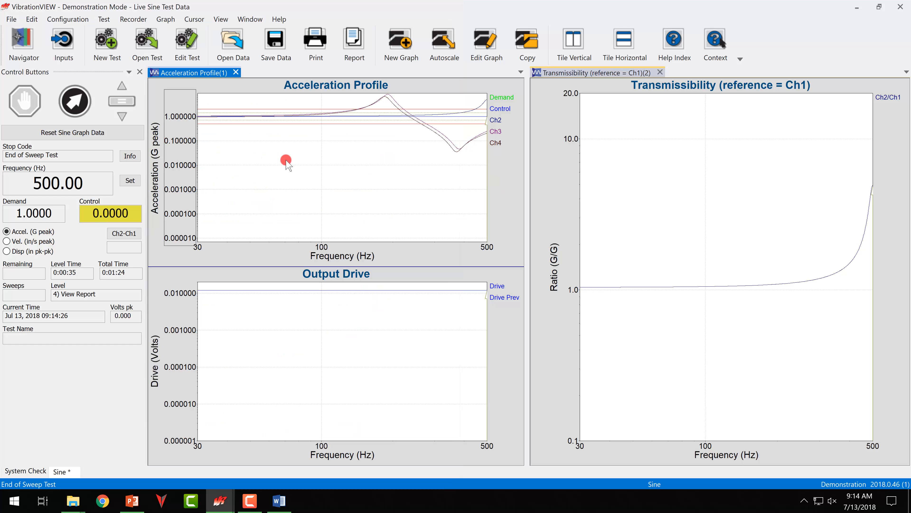
Step: Autoscale the Acceleration Profile graph and remove its Ch4, Ch3 and Ch2 traces
key("a")
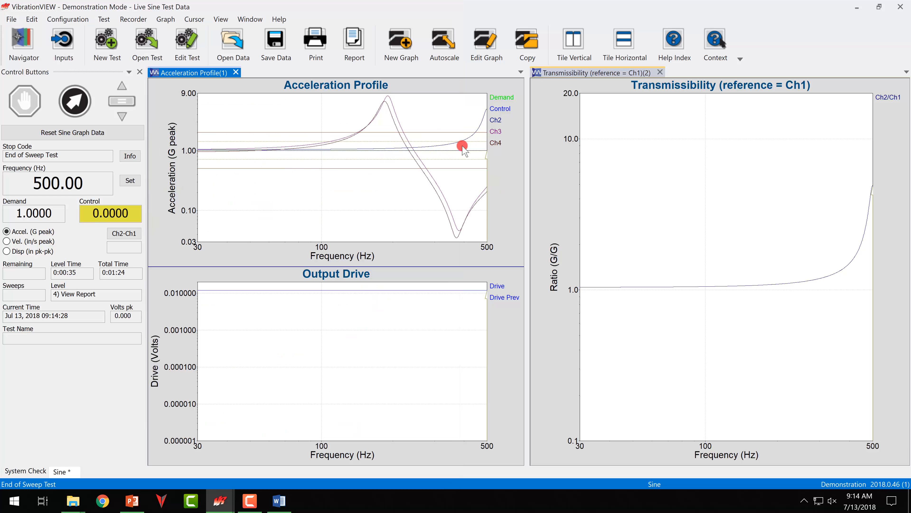
left_click(495, 143)
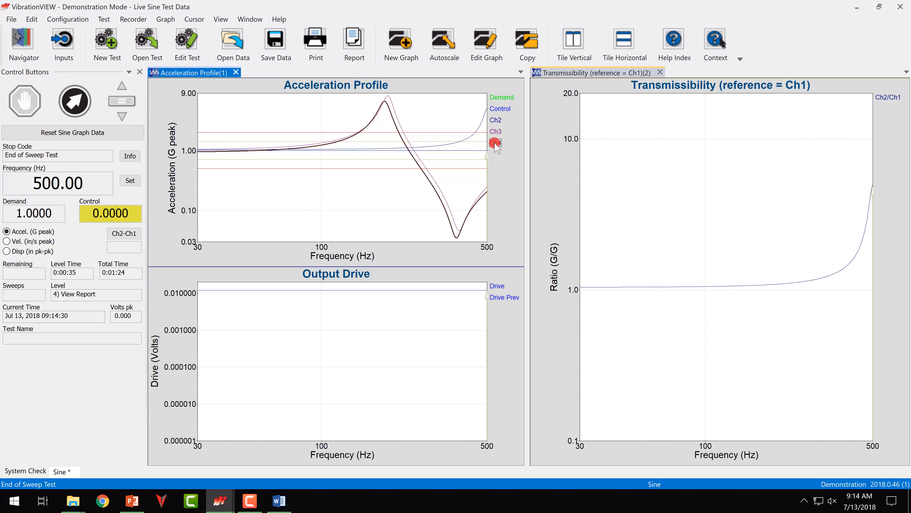
key("Delete")
left_click(494, 133)
key("Delete")
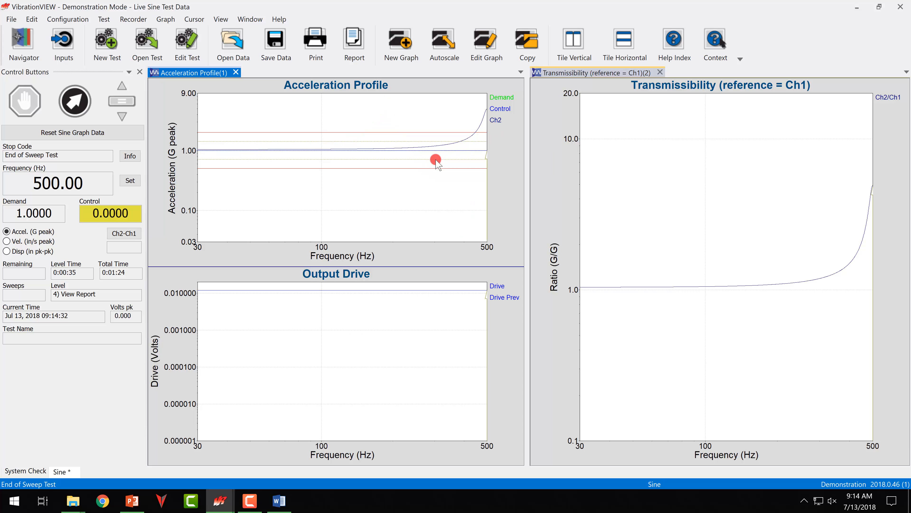
key("a")
left_click(496, 120)
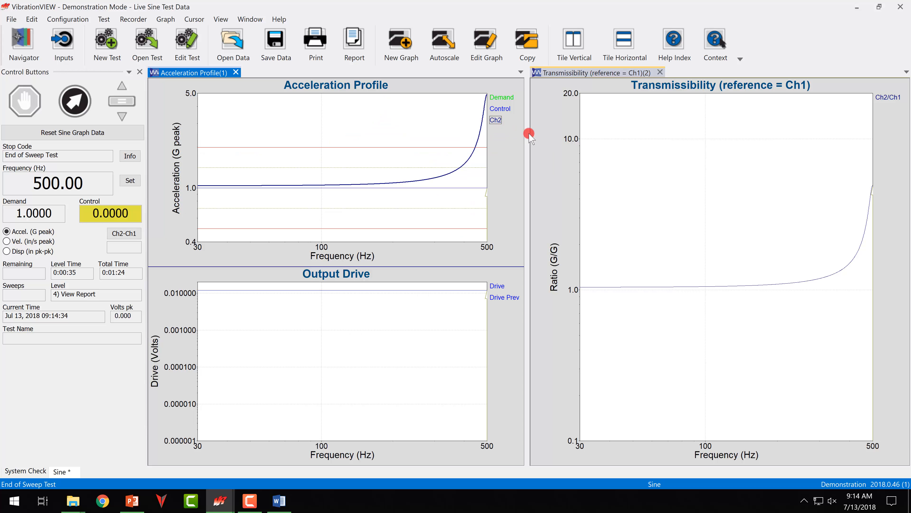
key("Delete")
Step: In the Acceleration Profile graph settings, enable the Ch3 trace for the acceleration graph and turn off Previous Sweep for the Output Drive graph
left_click(888, 96)
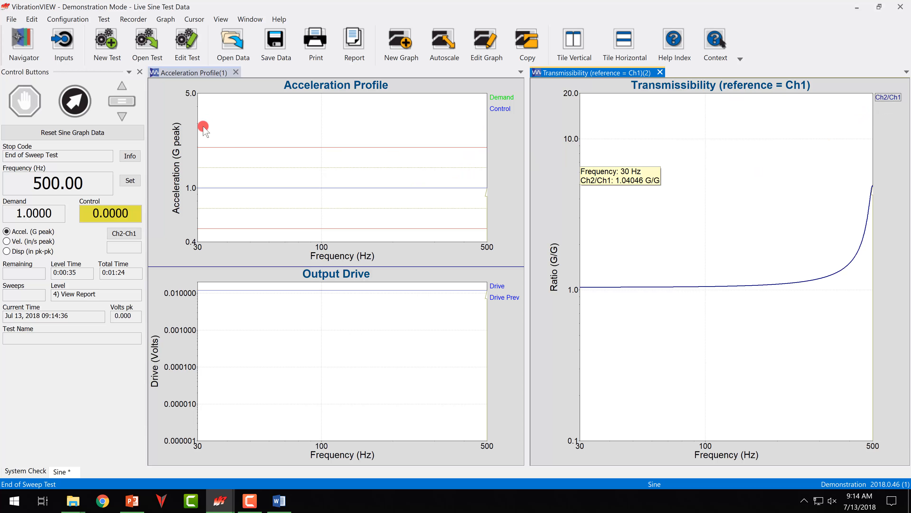
left_click(250, 108)
left_click(505, 46)
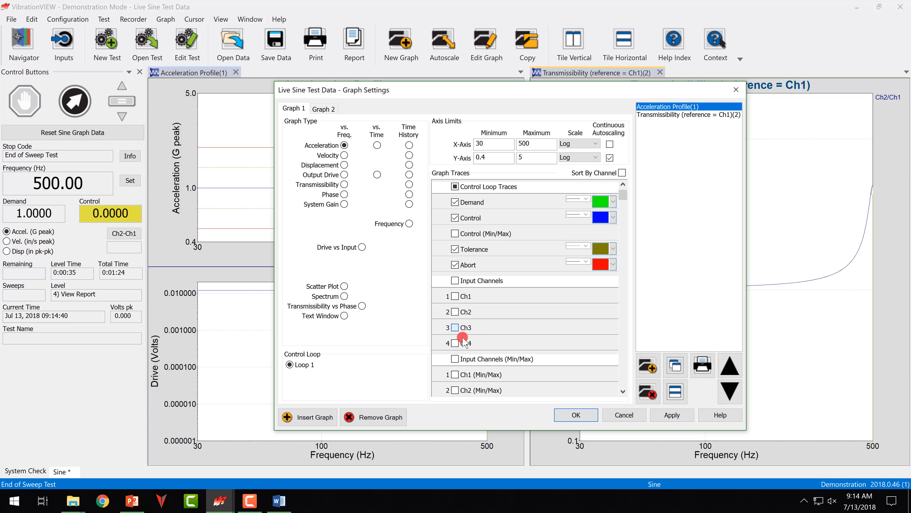
left_click(455, 327)
left_click(665, 415)
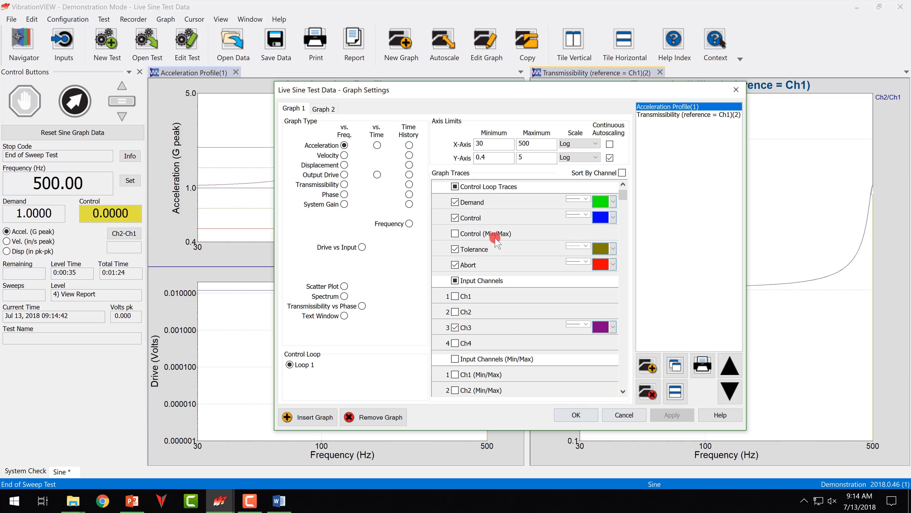
left_click(336, 108)
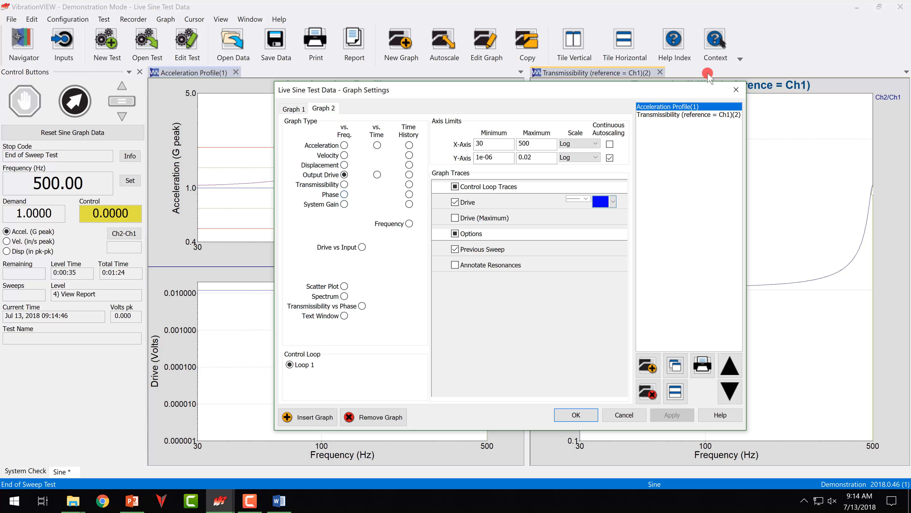
left_click(454, 248)
left_click(682, 416)
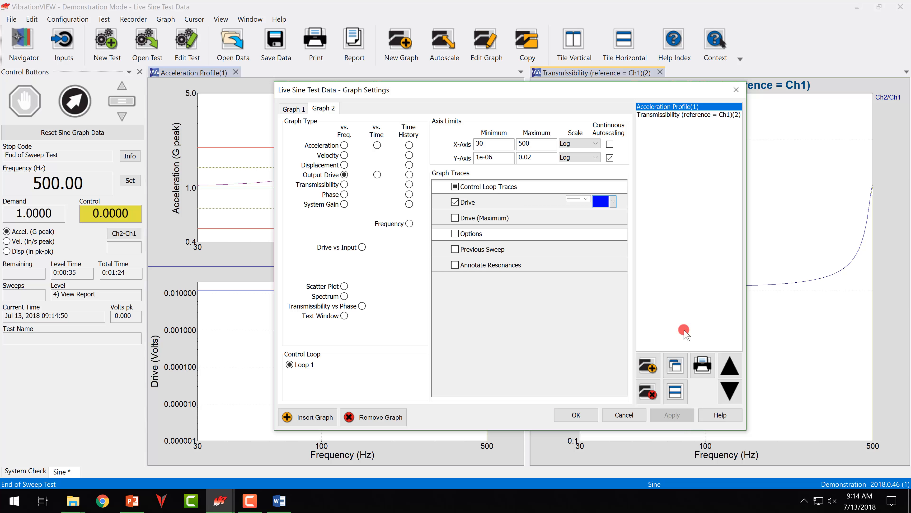
Step: Set the Transmissibility graph to plot Ch3 instead of Ch2 against the Ch1 reference and accept the graph settings
left_click(700, 116)
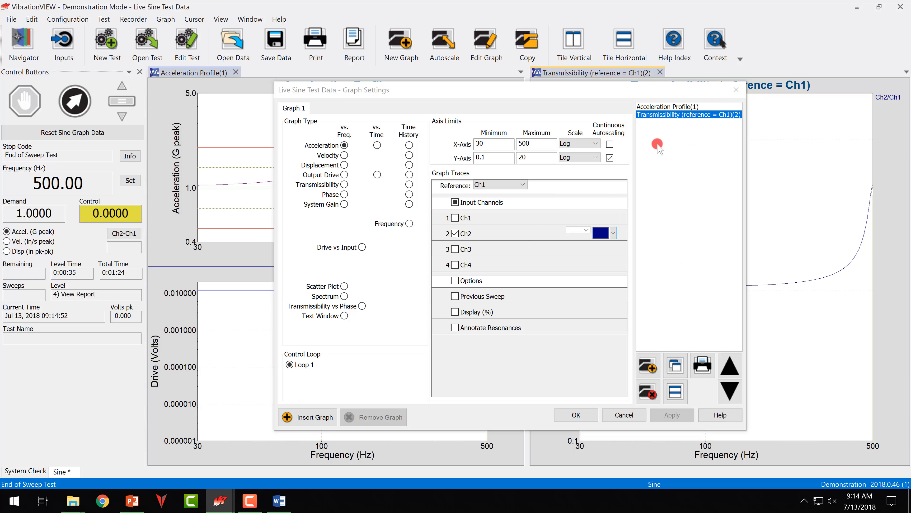
left_click(454, 249)
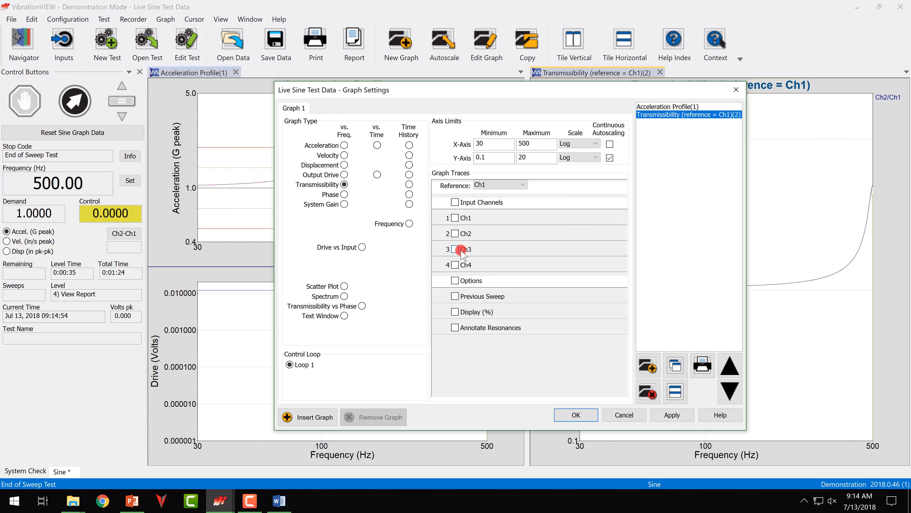
left_click(653, 416)
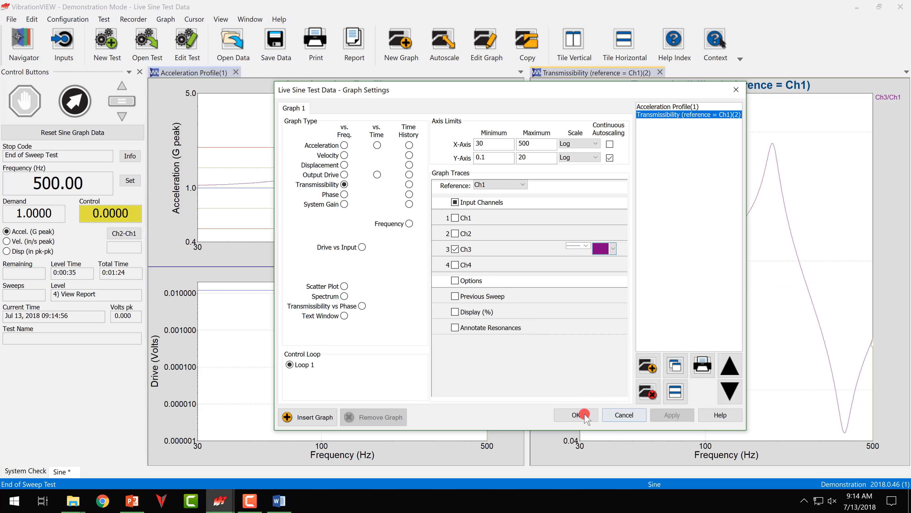
left_click(574, 415)
Step: Autoscale the Output Drive and Transmissibility graphs
left_click(346, 205)
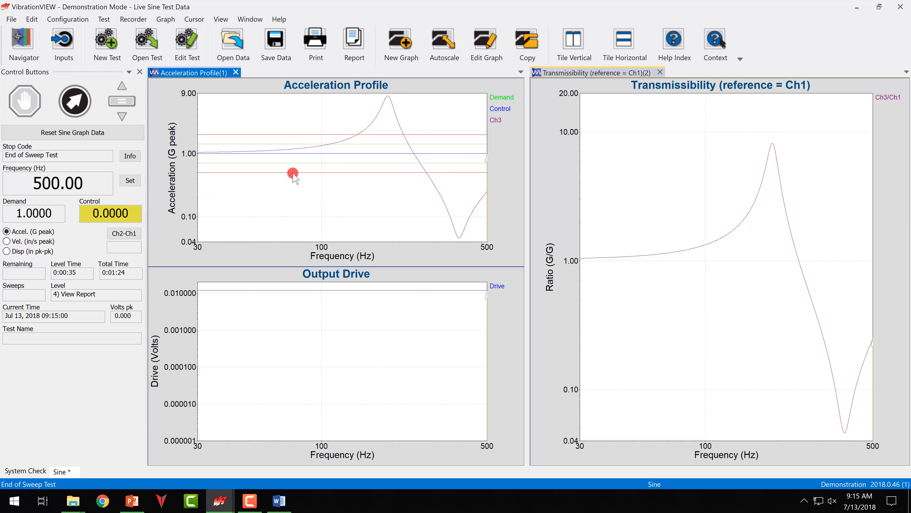
left_click(295, 314)
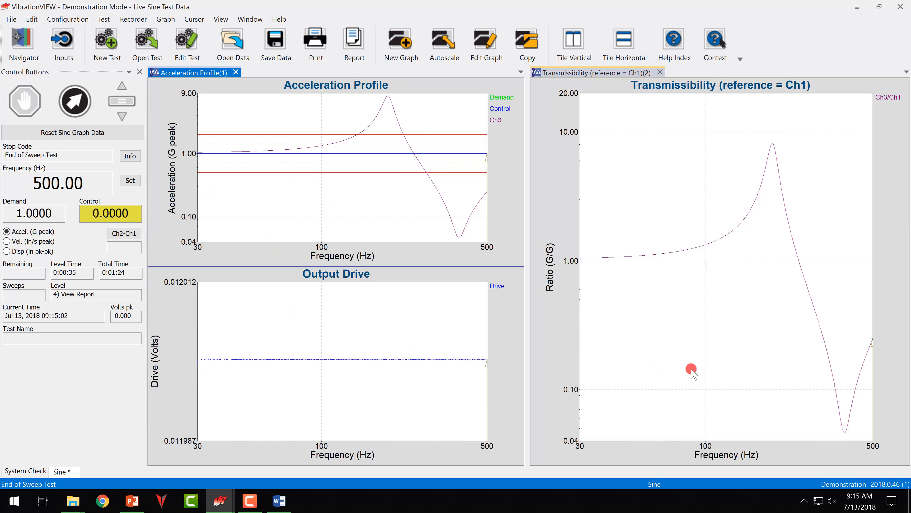
left_click(723, 275)
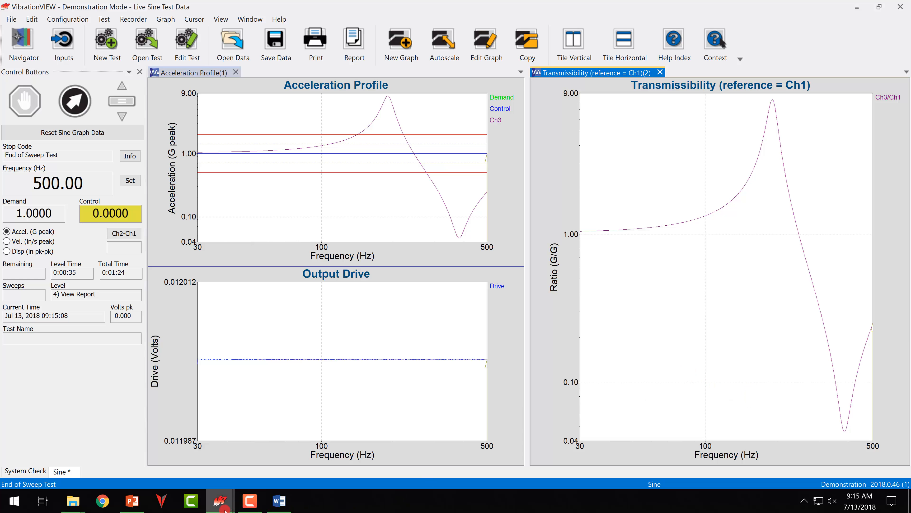
mouse_move(224, 508)
mouse_move(261, 477)
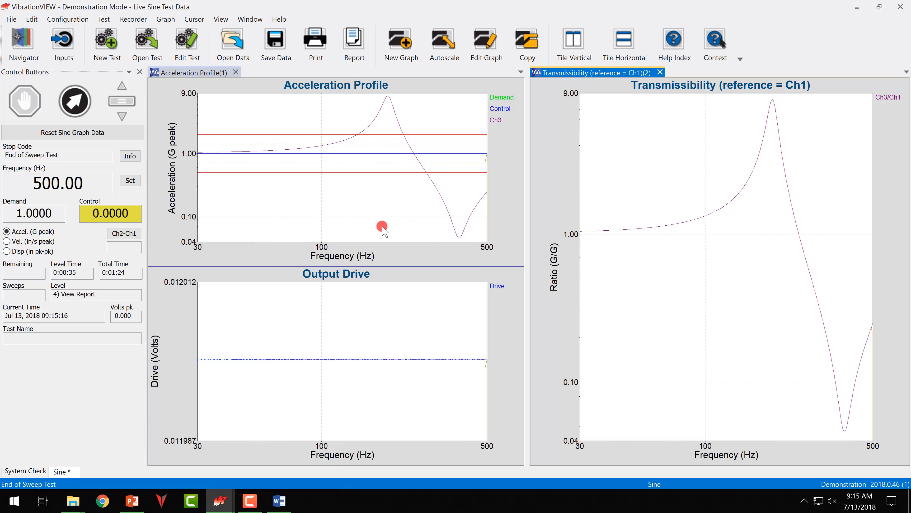
Step: Select Ch2 instead of Ch3 as the input channel in the settings of both the Acceleration Profile and Transmissibility graphs, and accept them
left_click(376, 218)
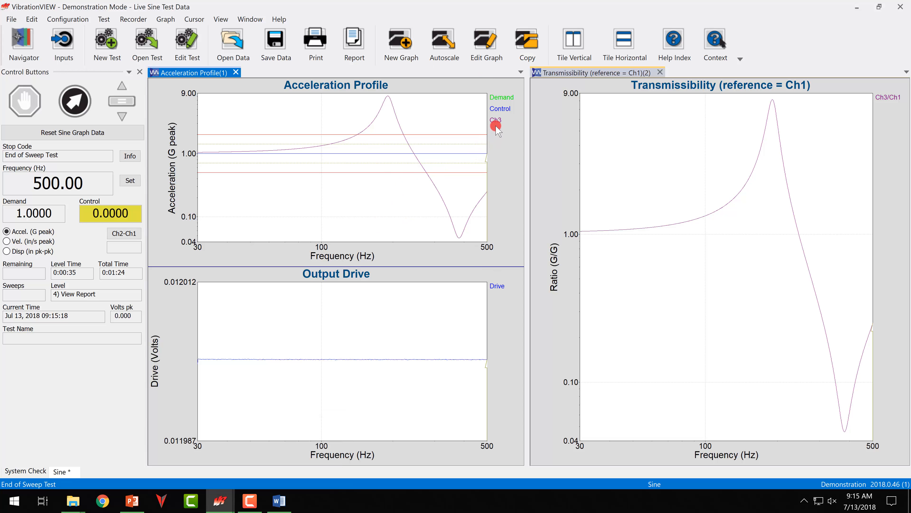
left_click(486, 41)
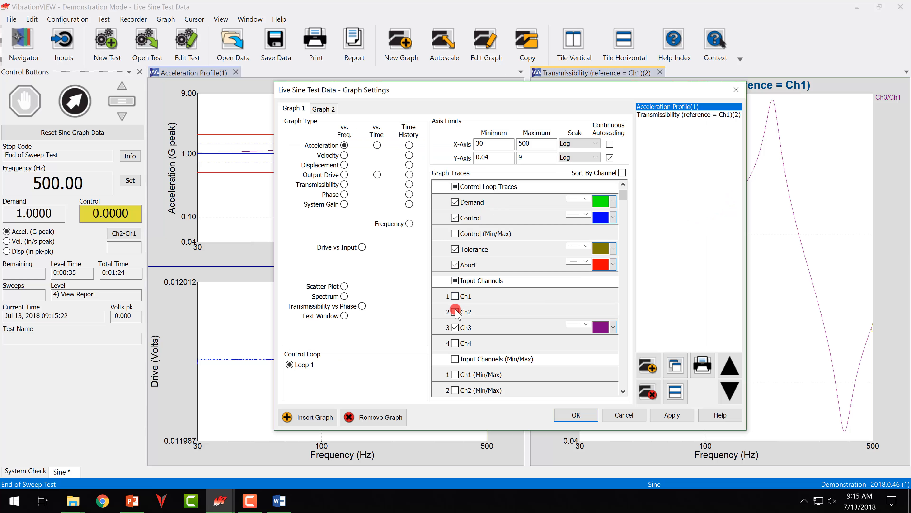
left_click(455, 327)
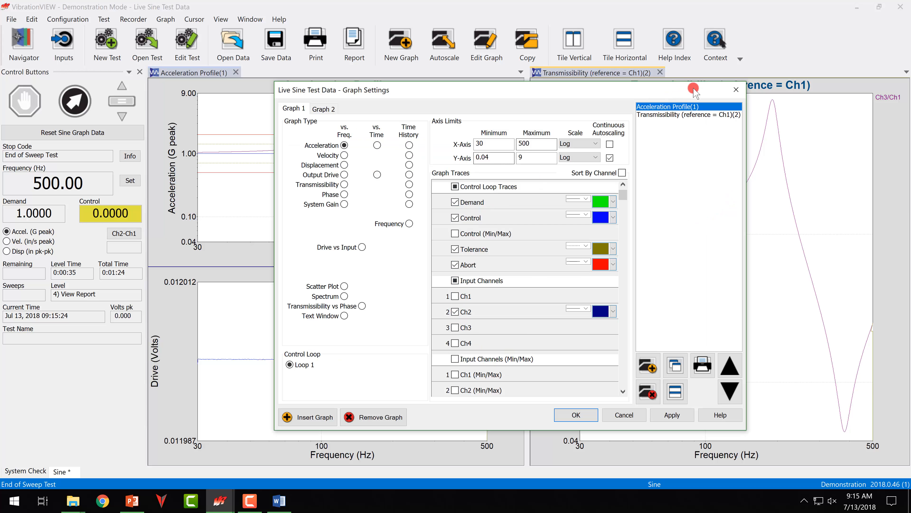
left_click(669, 114)
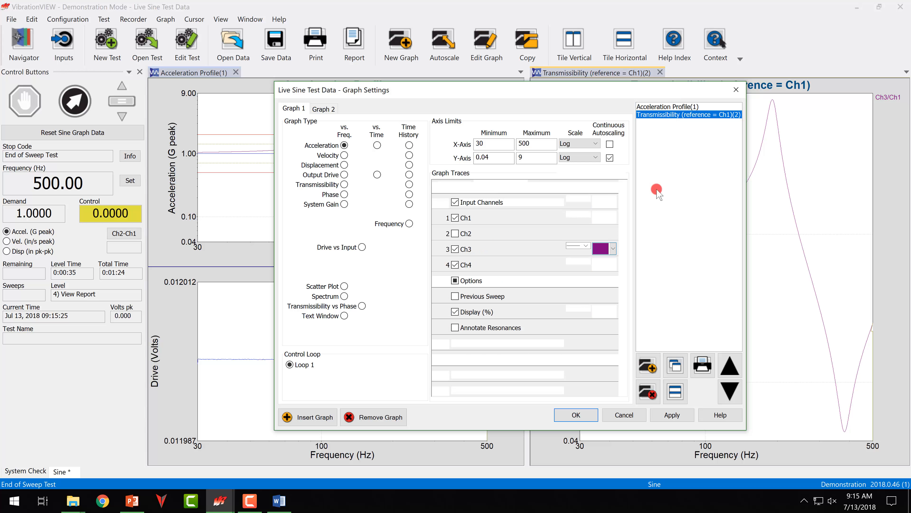
left_click(464, 233)
left_click(466, 248)
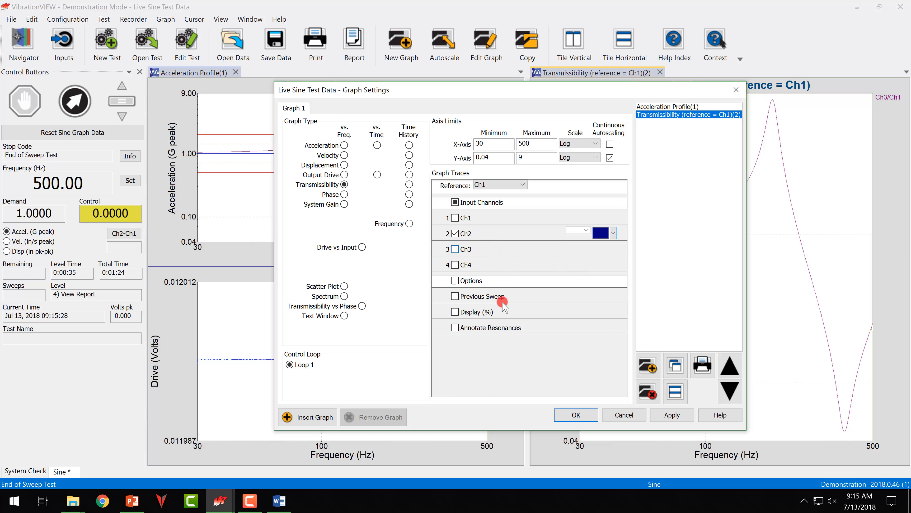
left_click(660, 412)
left_click(574, 414)
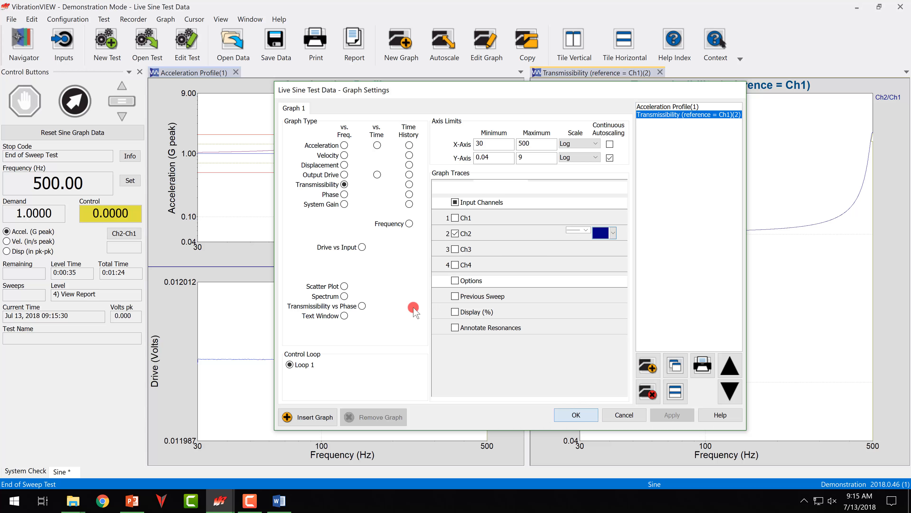
left_click(329, 198)
left_click(318, 187)
Step: Set the sine test profile's start frequency to 20 Hz and its end frequency to 1000 Hz
left_click(184, 57)
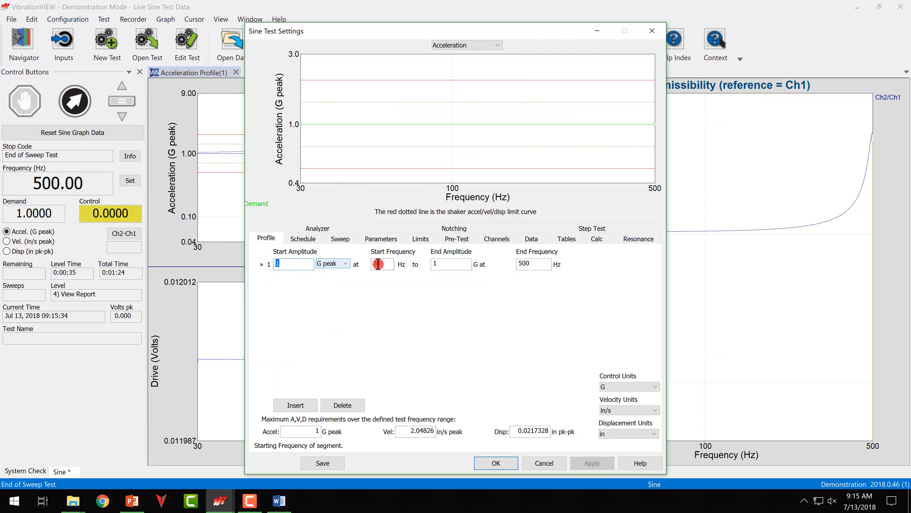
type("20")
left_click(533, 264)
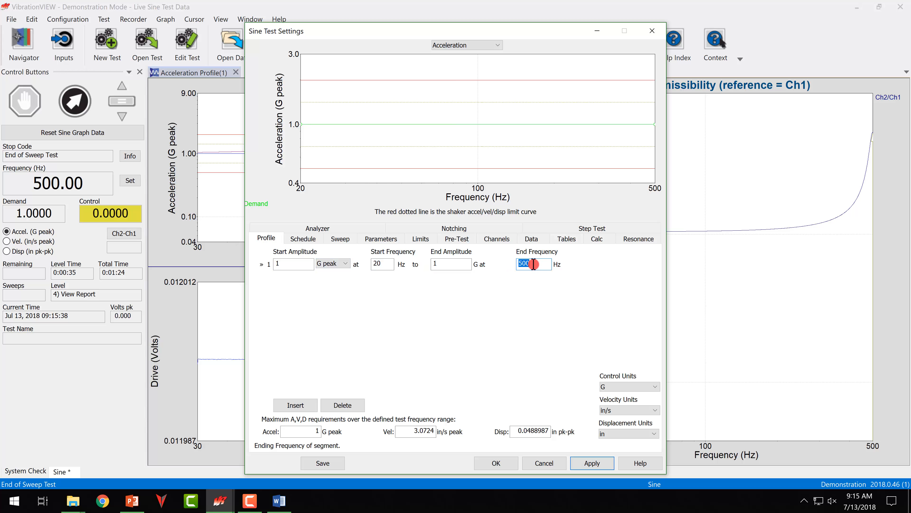
type("1000")
left_click(614, 474)
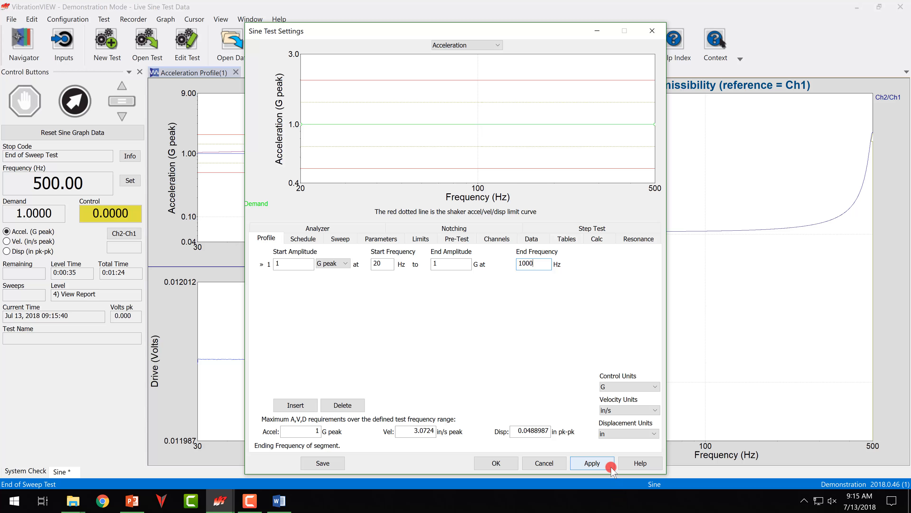
left_click(494, 463)
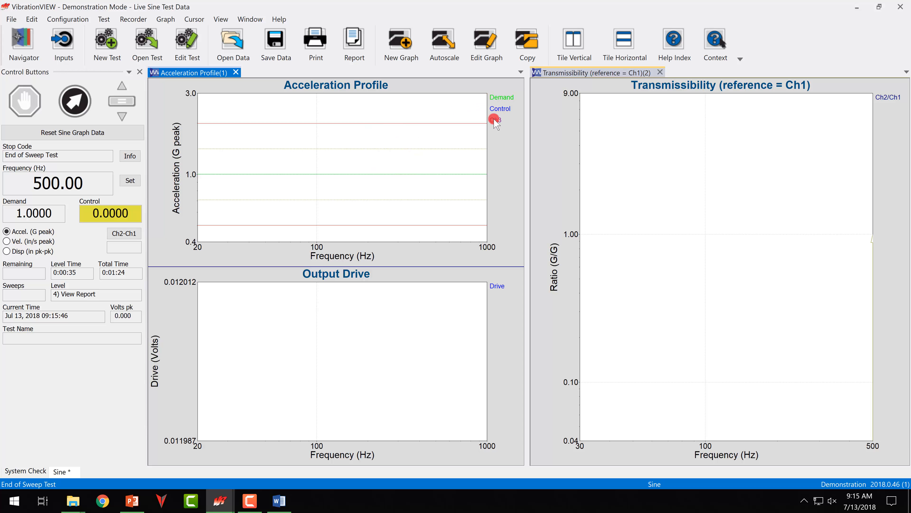
Step: Copy the Acceleration Profile graph, then switch to Word and close the Navigation pane
right_click(322, 122)
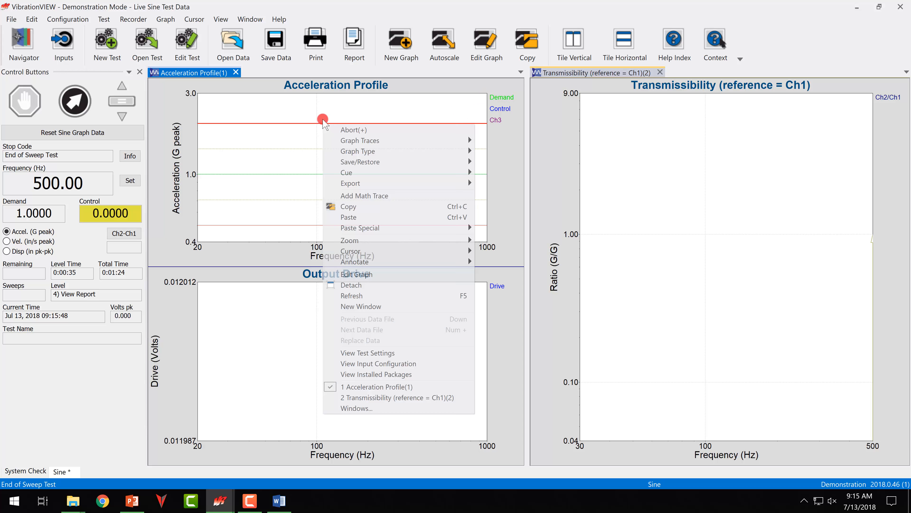
left_click(363, 208)
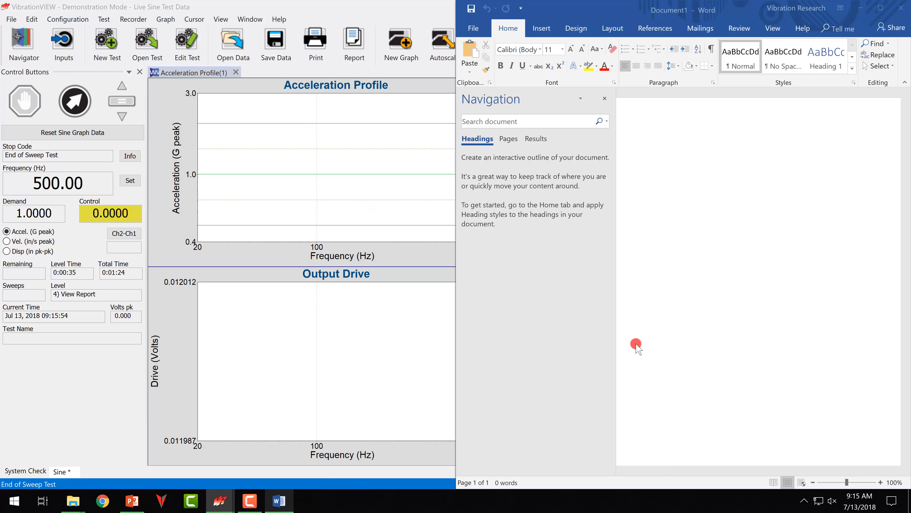
left_click(279, 500)
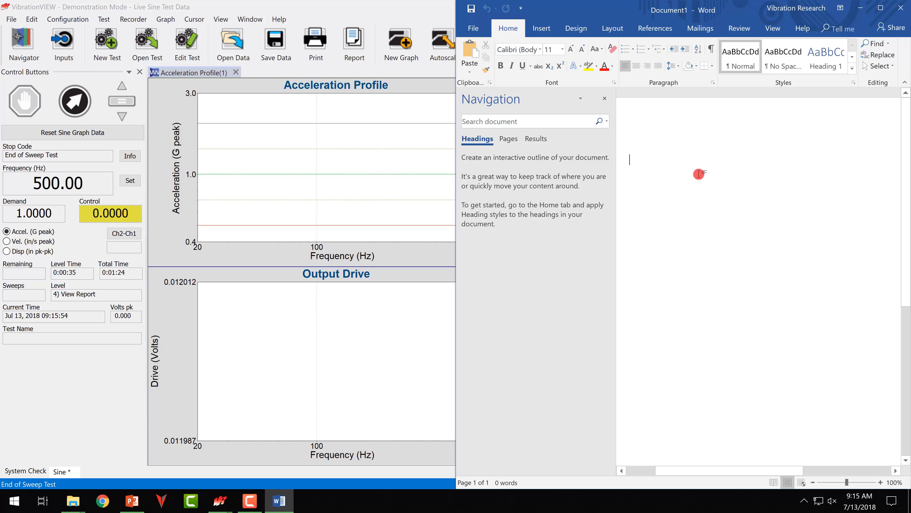
left_click(604, 98)
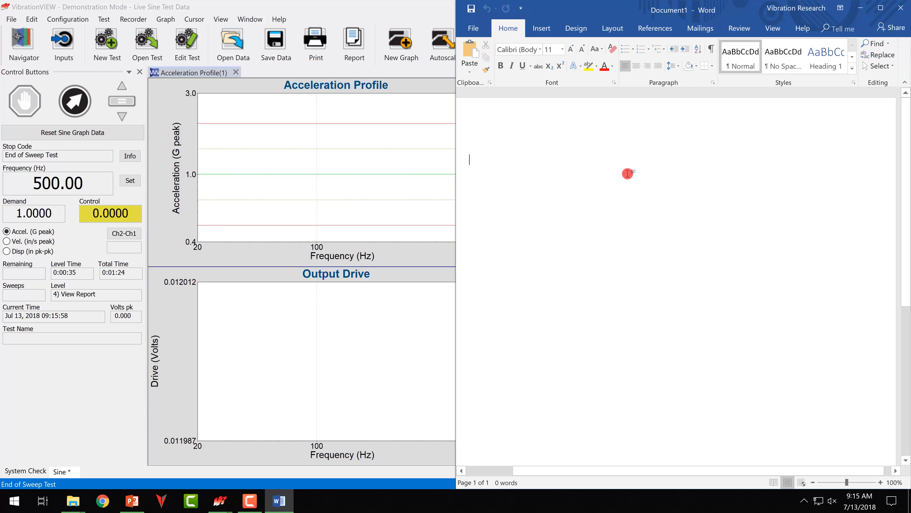
Step: Paste the Acceleration Profile and Output Drive graphs from VibrationVIEW into the blank Word document
key("ctrl+v")
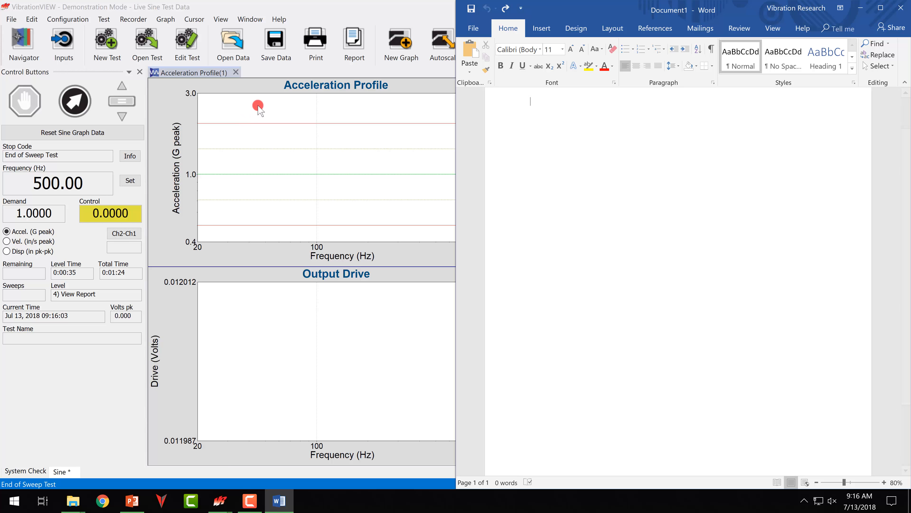
left_click(257, 108)
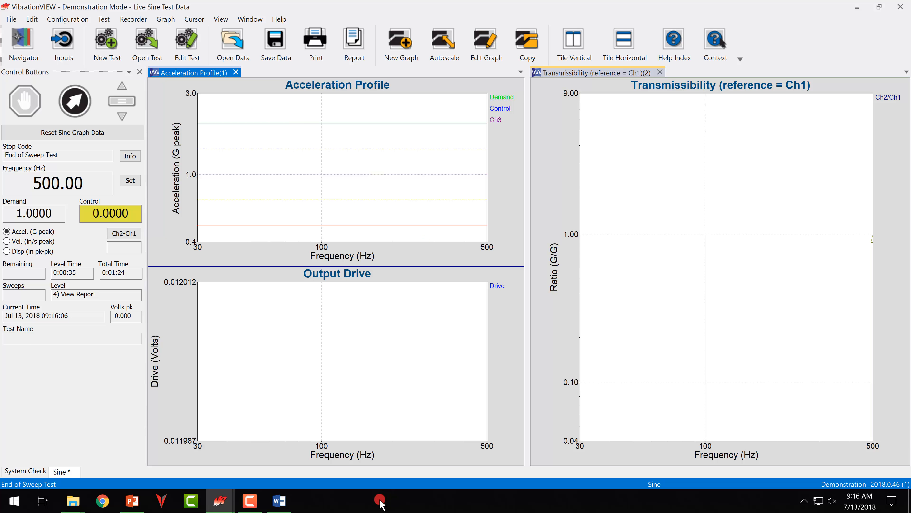
left_click(306, 501)
left_click(637, 252)
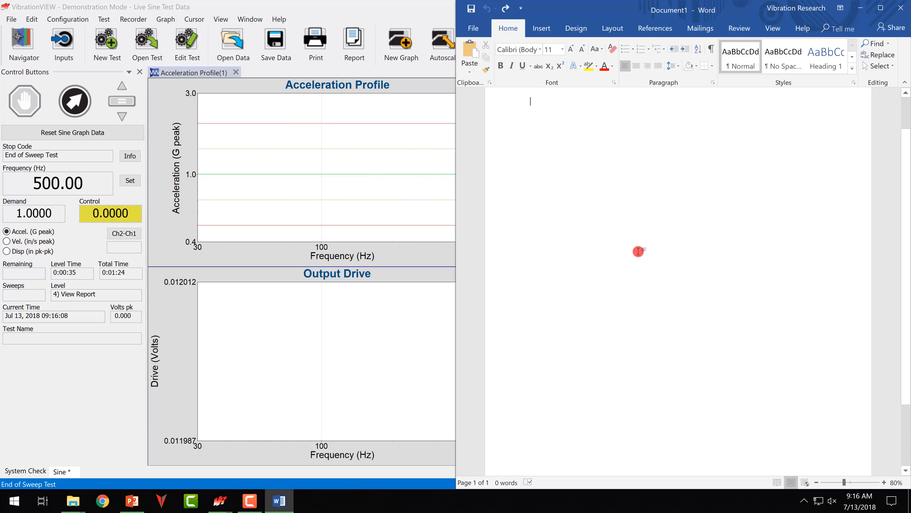
key("ctrl+v")
scroll(664, 251, "up", 2)
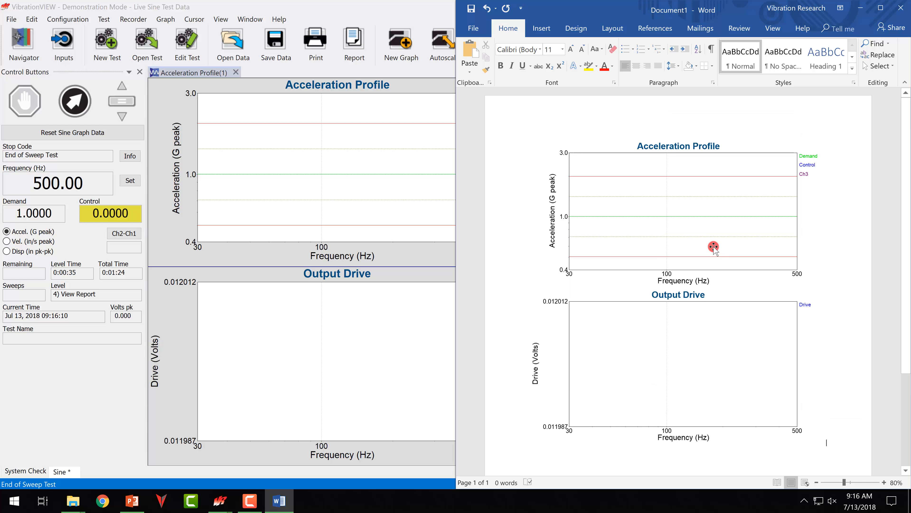
Step: Resize the pasted Acceleration Profile and Output Drive picture, reducing its height twice and widening it slightly
left_click(682, 248)
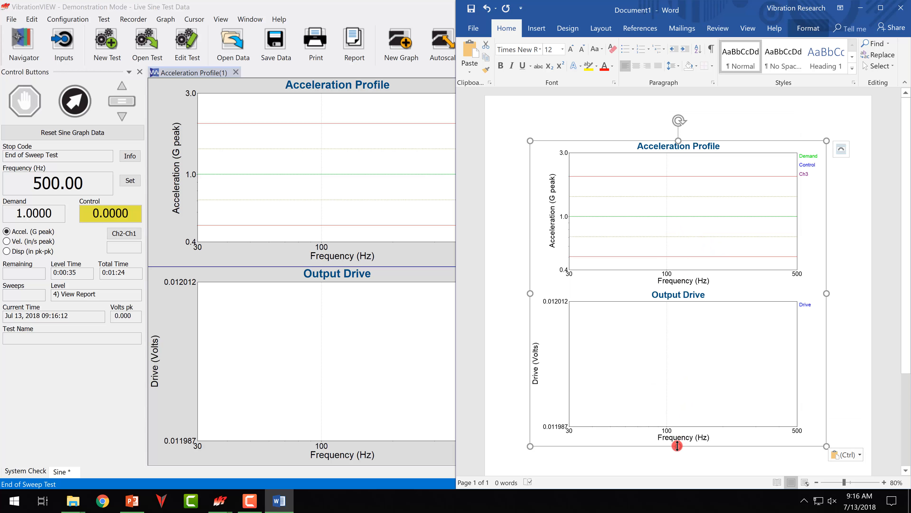
left_click_drag(677, 445, 671, 389)
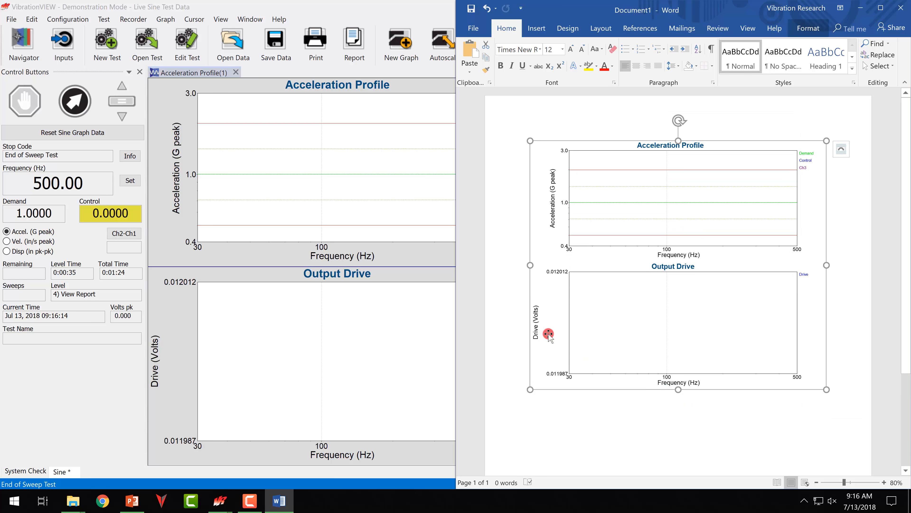
left_click_drag(528, 266, 515, 266)
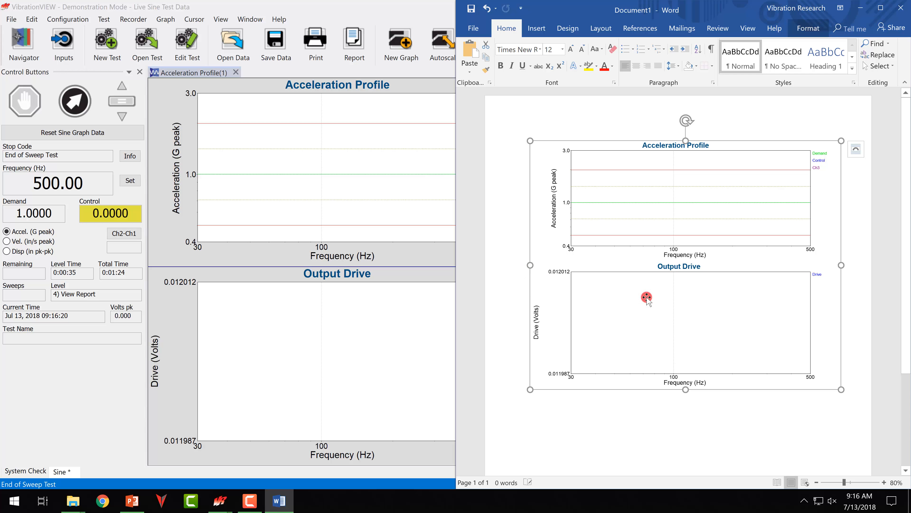
left_click_drag(682, 377, 680, 329)
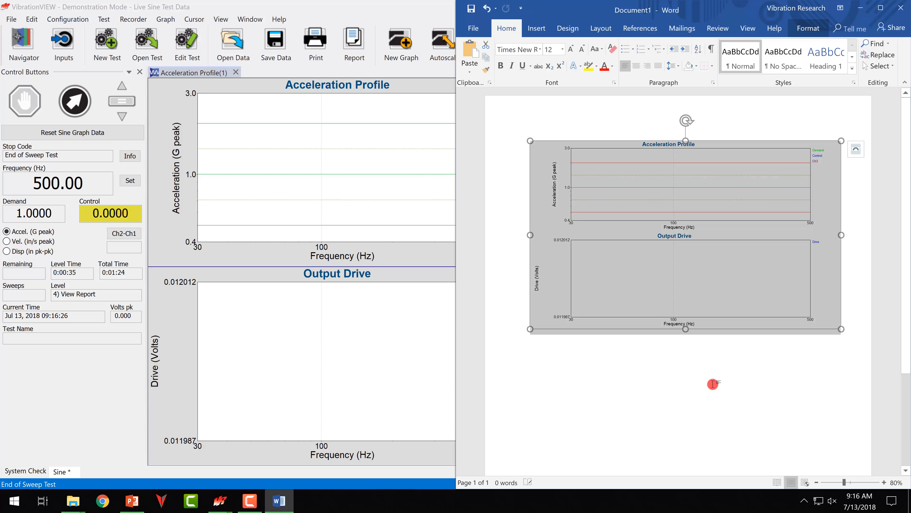
Step: Copy the Transmissibility graph in VibrationVIEW and paste it into the Word document below the first picture
left_click(392, 195)
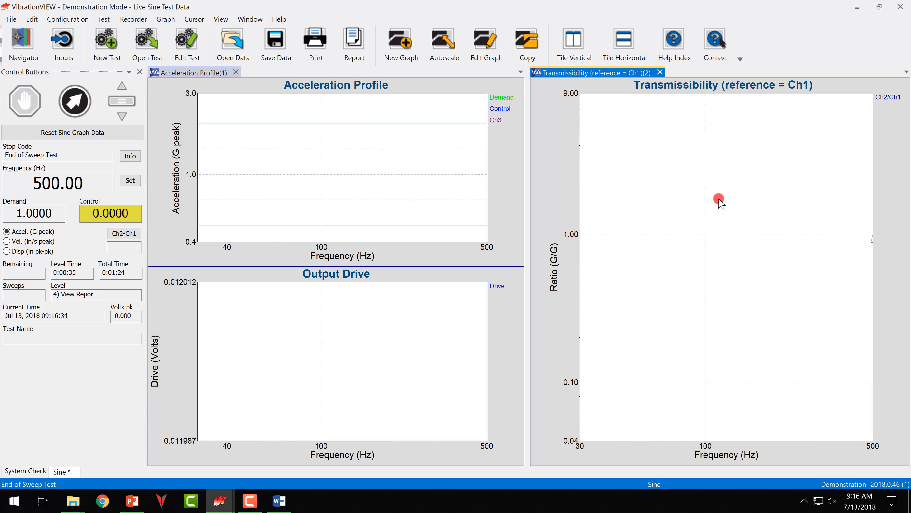
right_click(617, 142)
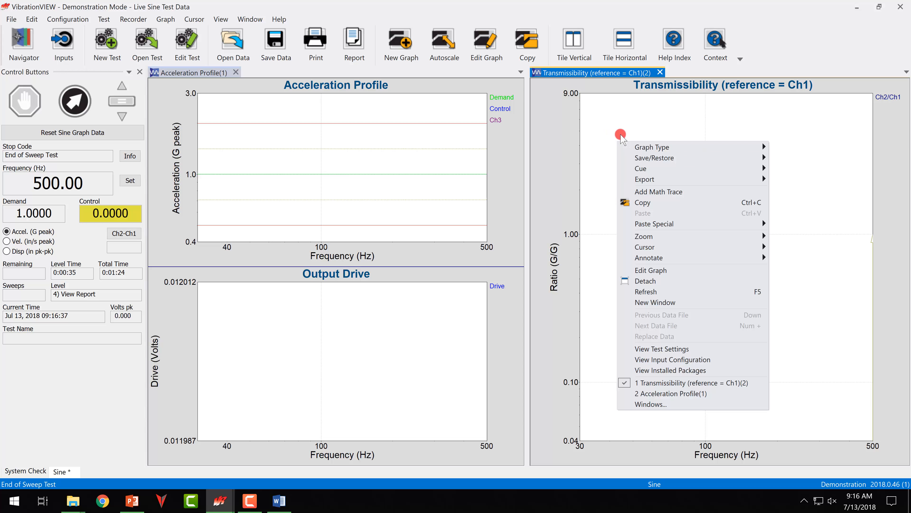
left_click(637, 203)
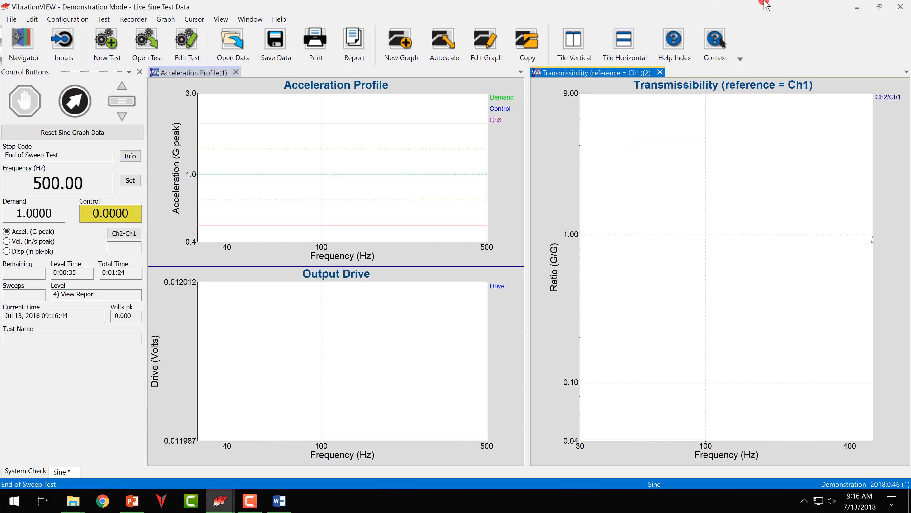
left_click(858, 6)
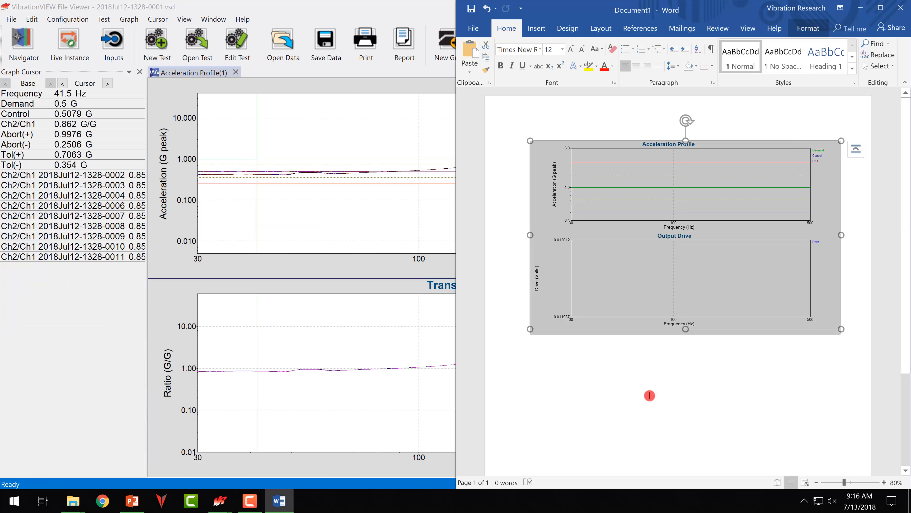
left_click(540, 355)
key("ctrl+v")
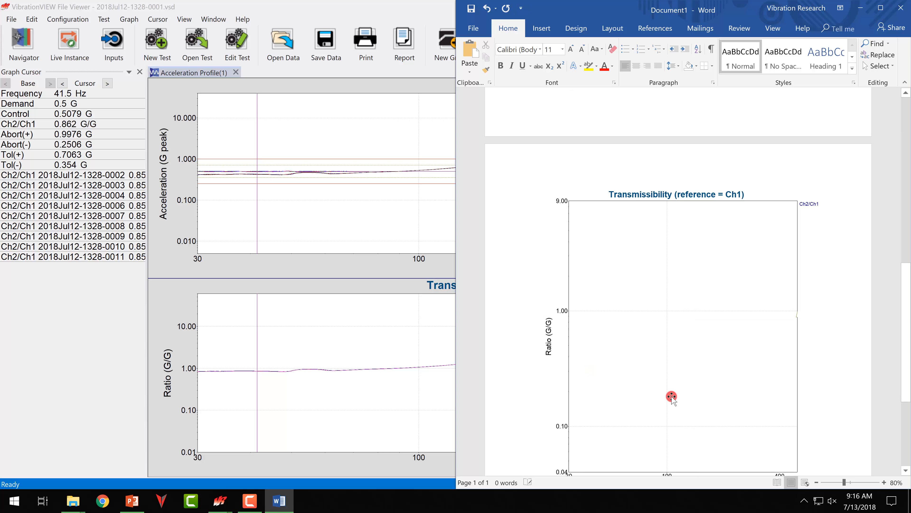
Step: Reduce the height of the pasted Transmissibility graph so it fits on the first page beneath the Output Drive graph
left_click(678, 344)
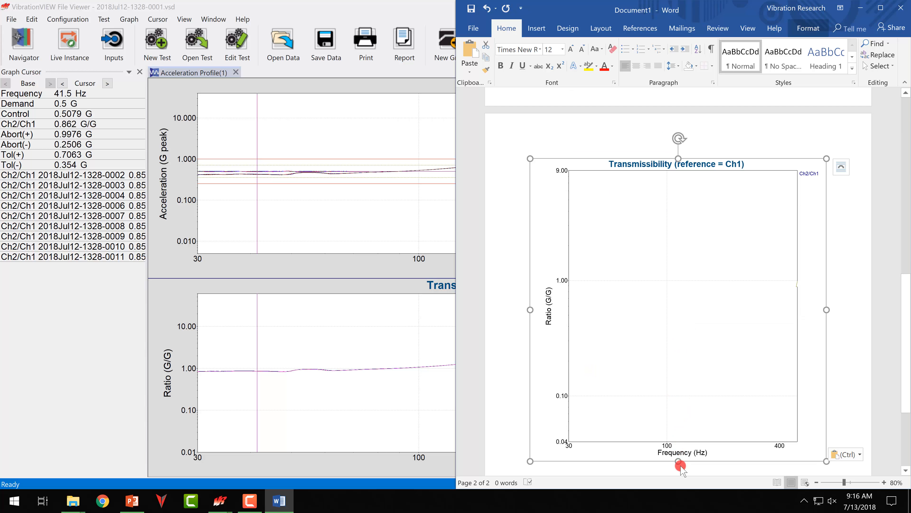
left_click_drag(680, 461, 687, 260)
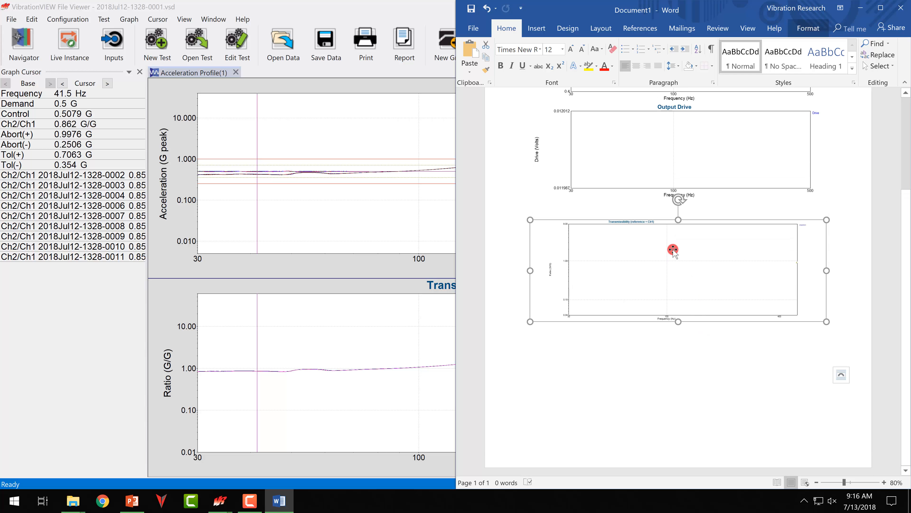
left_click(639, 204)
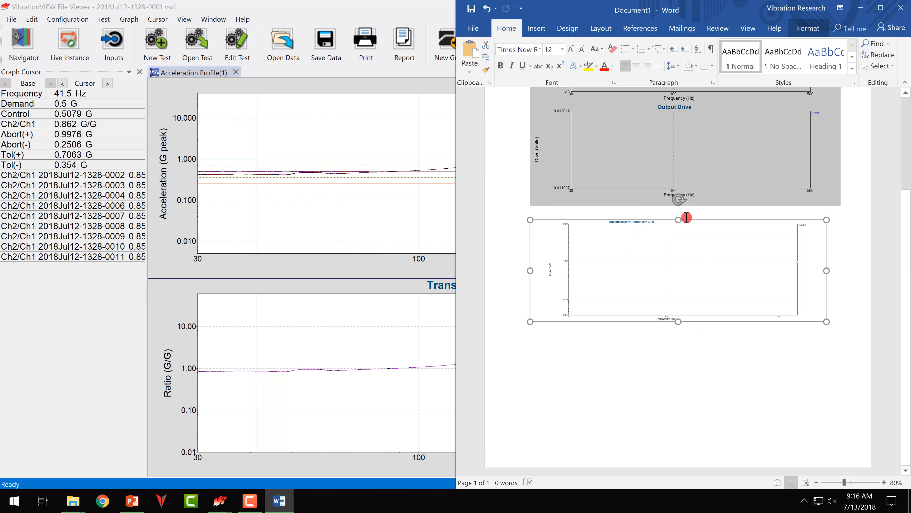
left_click(719, 276)
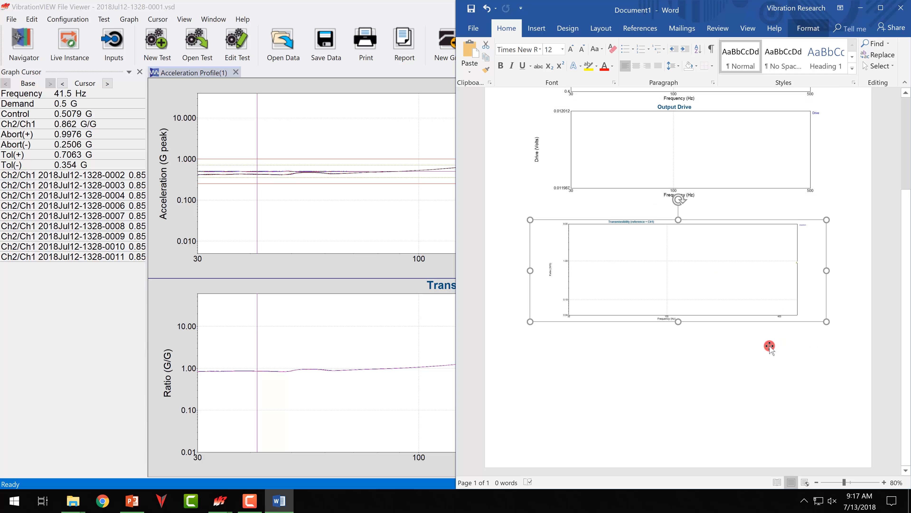
scroll(769, 346, "up", 3)
scroll(769, 346, "up", 3)
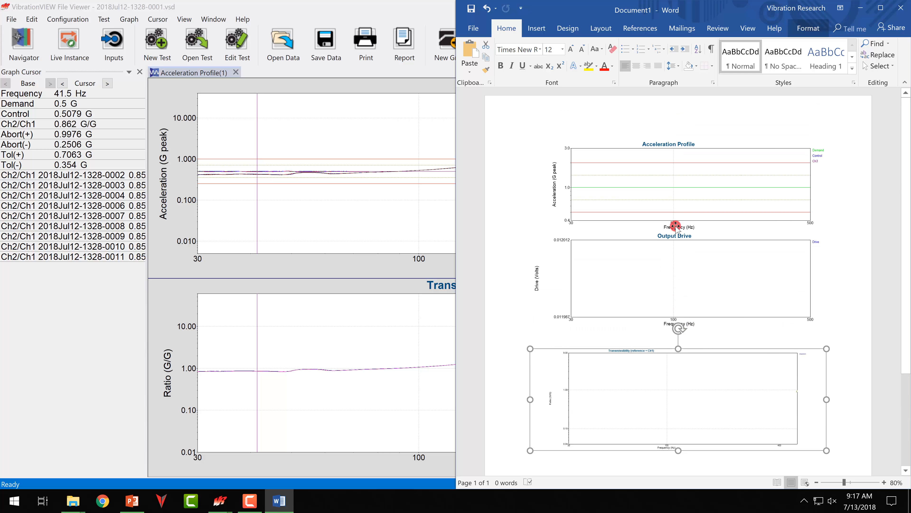
Step: Start saving the Word document under a new name, browsing for a location in an enlarged Save As dialog
left_click(472, 28)
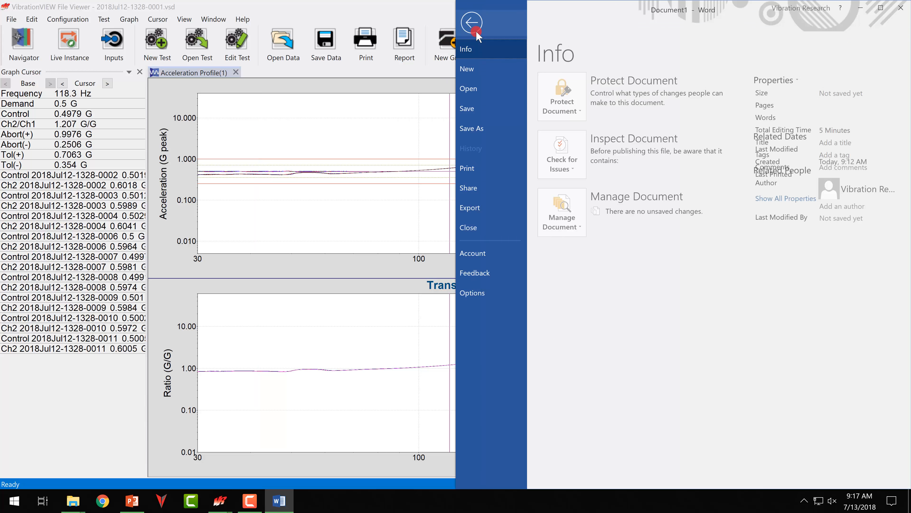
left_click(481, 108)
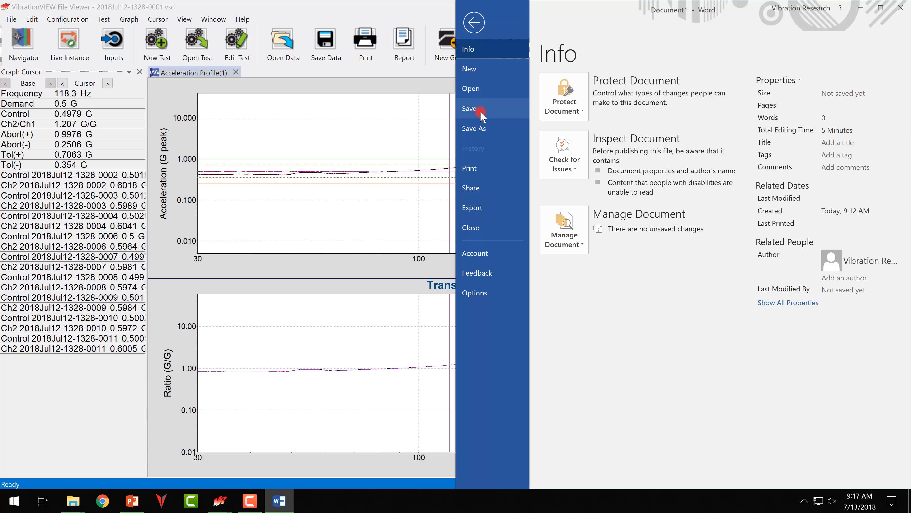
left_click(478, 124)
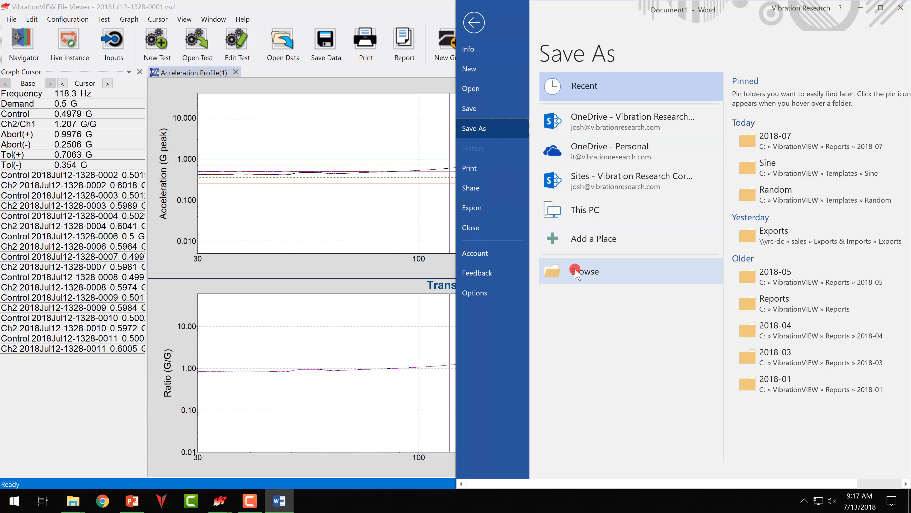
left_click(582, 272)
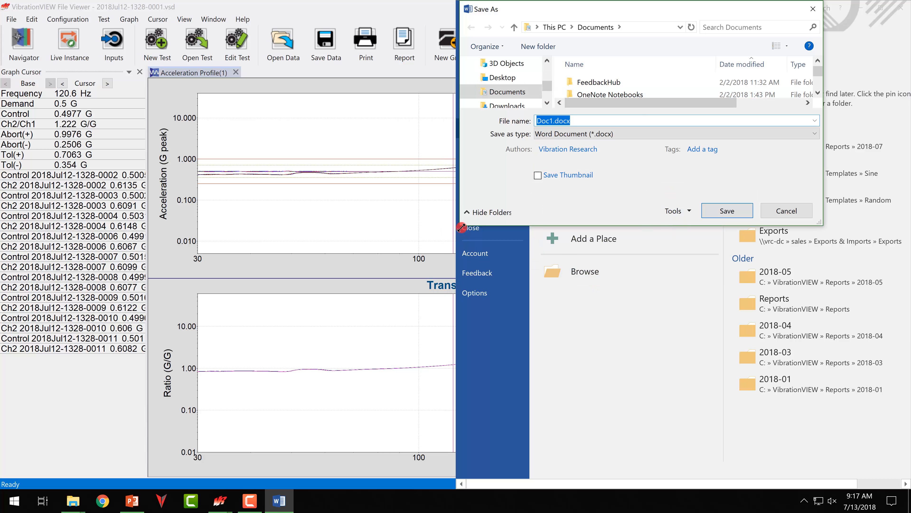
left_click_drag(460, 227, 165, 382)
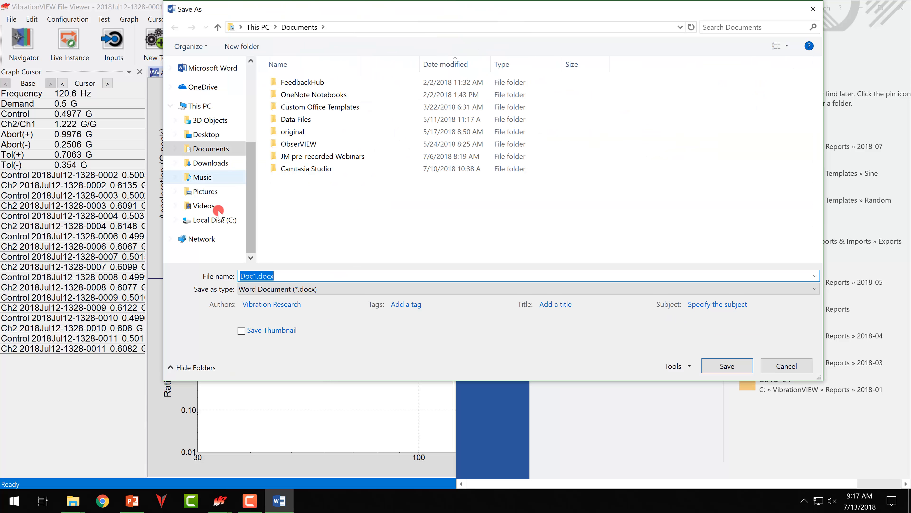
Step: Choose the C:\VibrationVIEW\Templates\Sine folder as the save location
left_click(214, 221)
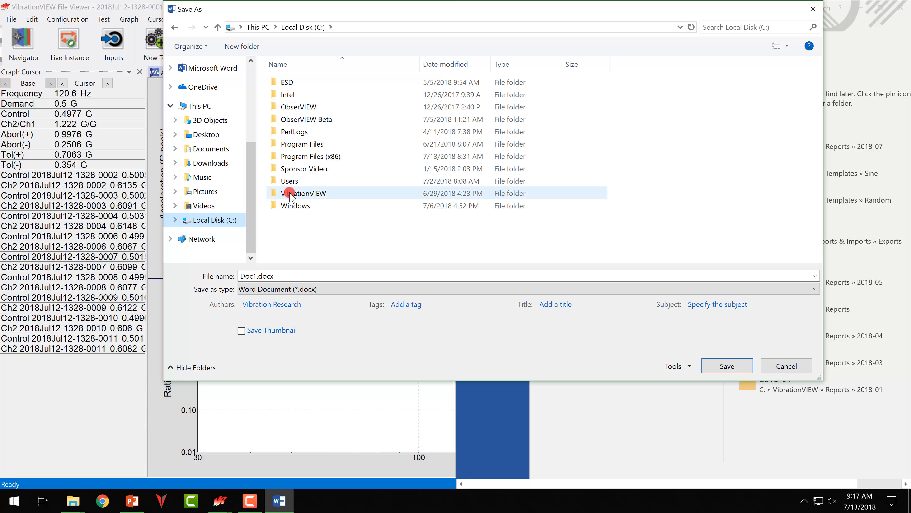
double_click(290, 194)
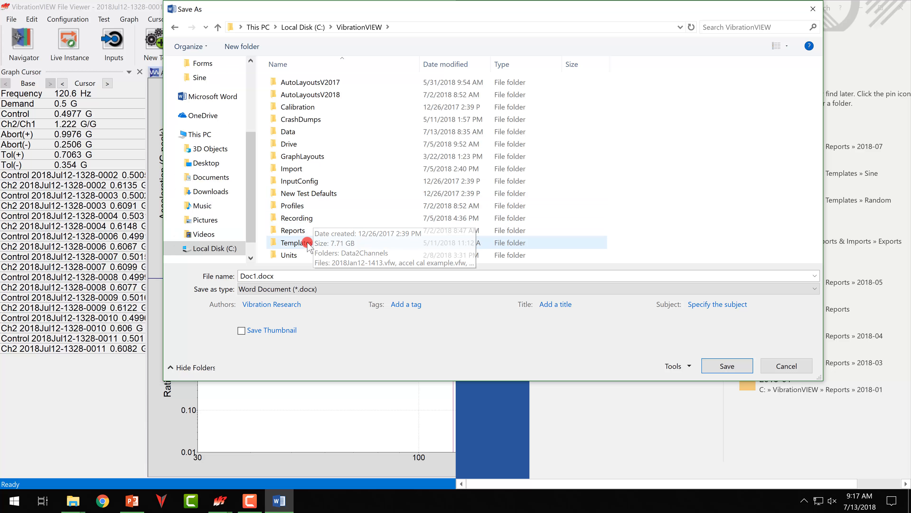
left_click(307, 245)
double_click(307, 243)
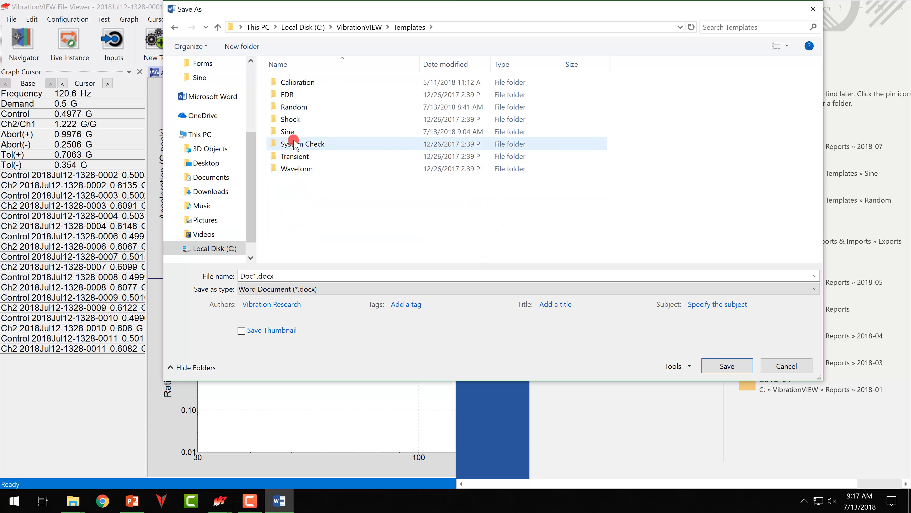
double_click(289, 132)
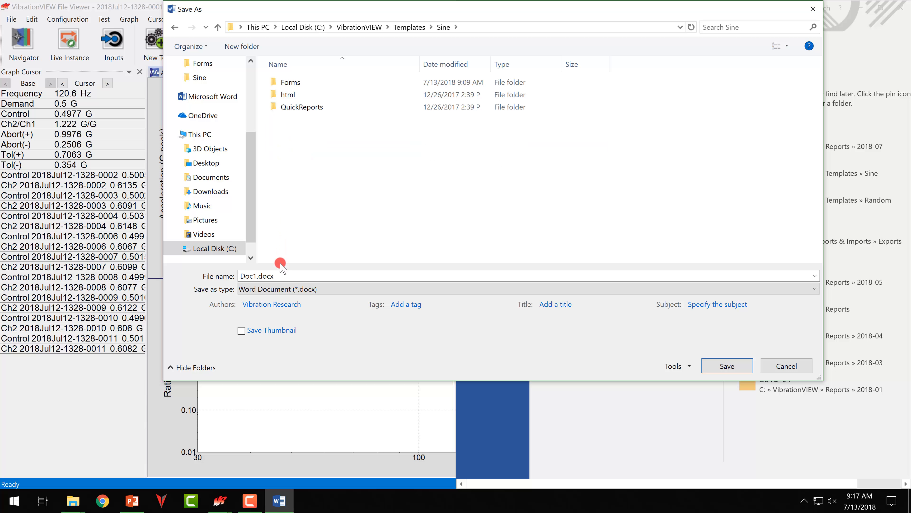
Step: Save the document in the Sine folder as Webinar Report in Rich Text Format (*.rtf) and close it
left_click(281, 275)
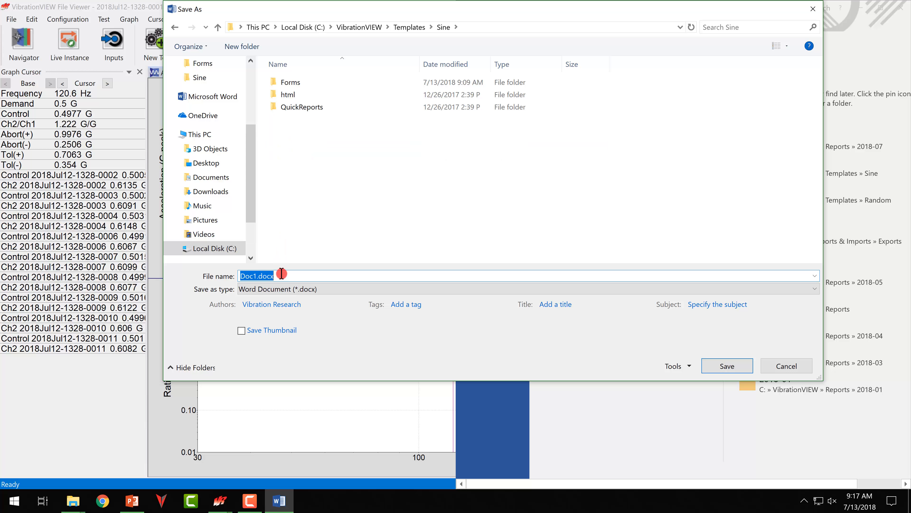
type("Webinar Report")
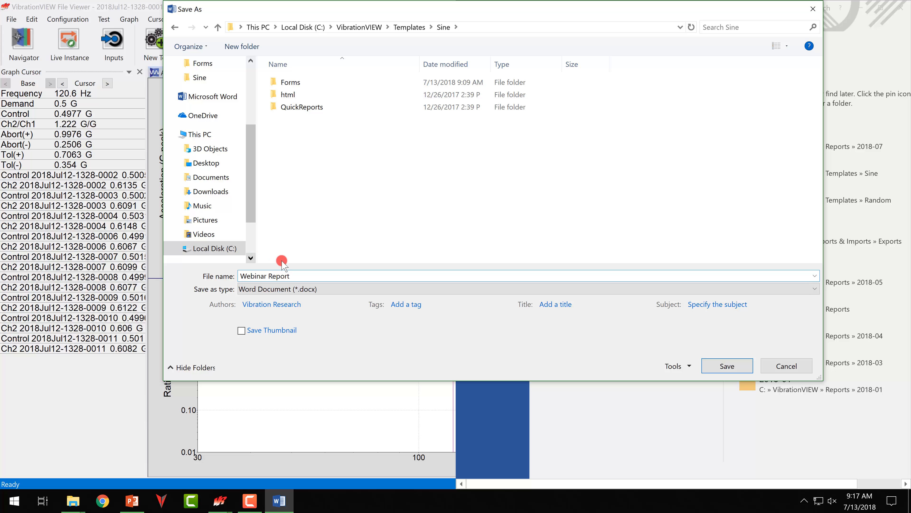
left_click(295, 289)
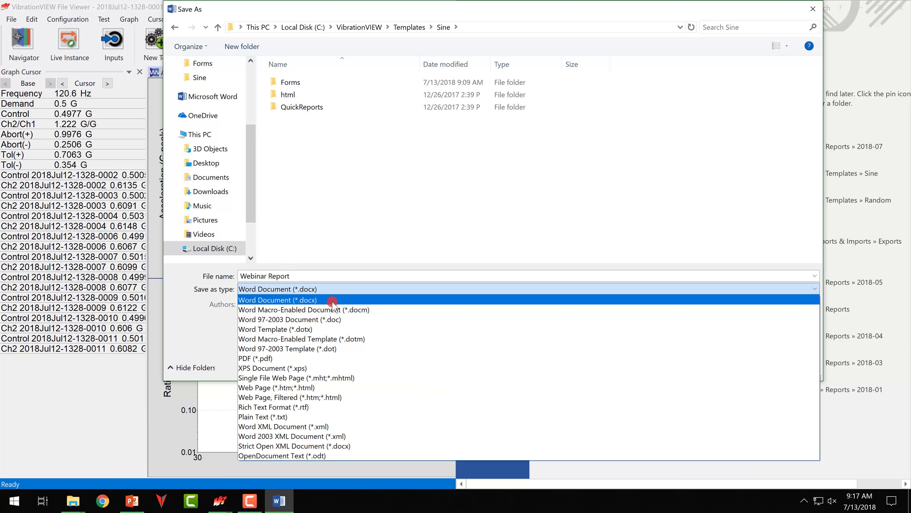
left_click(320, 407)
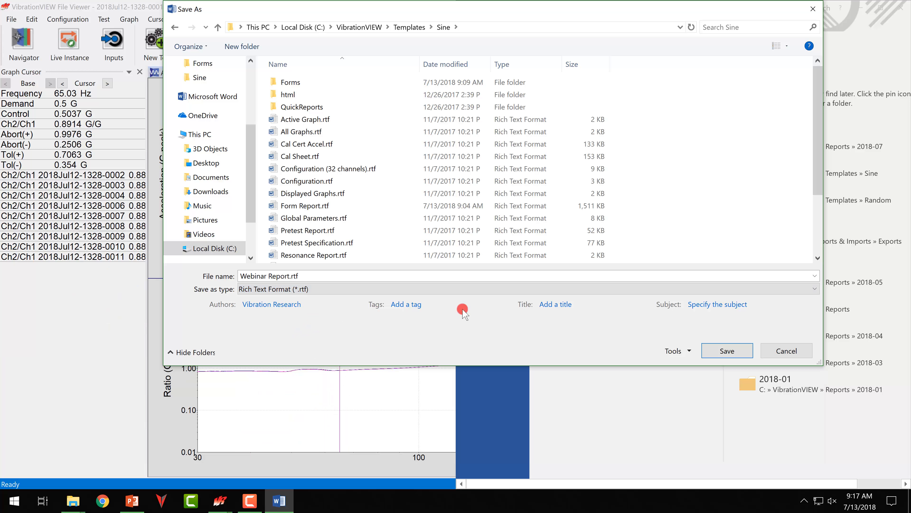
left_click(724, 350)
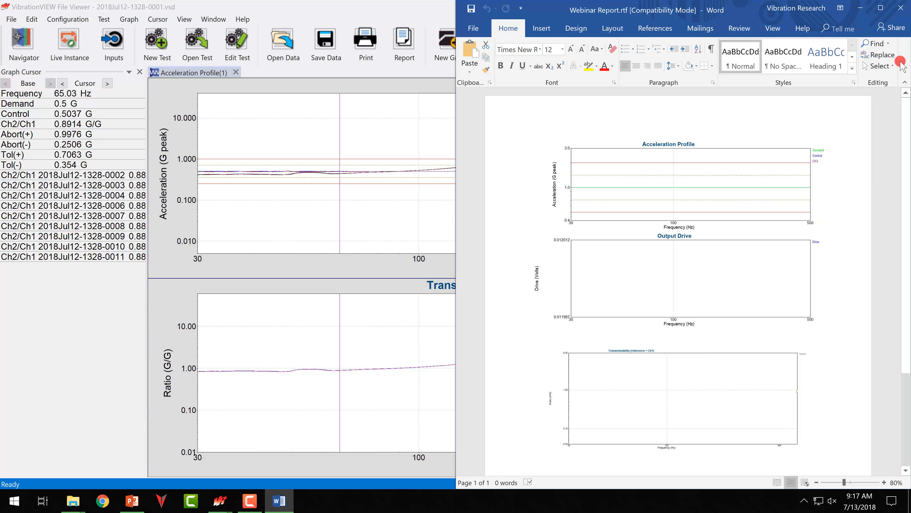
left_click(900, 8)
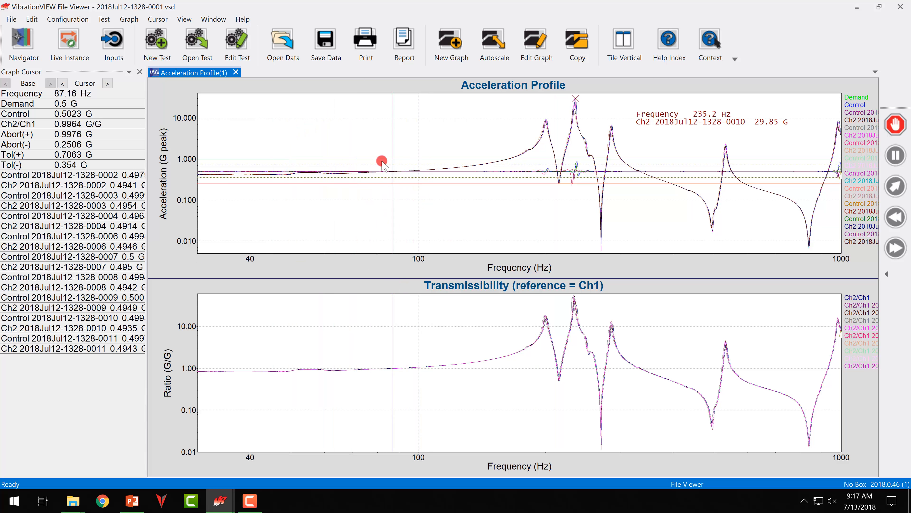
left_click(395, 45)
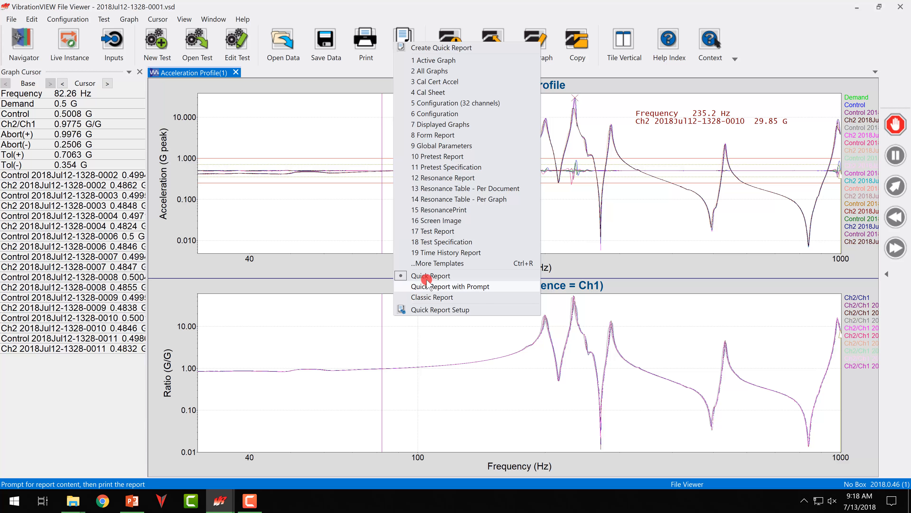
left_click(434, 263)
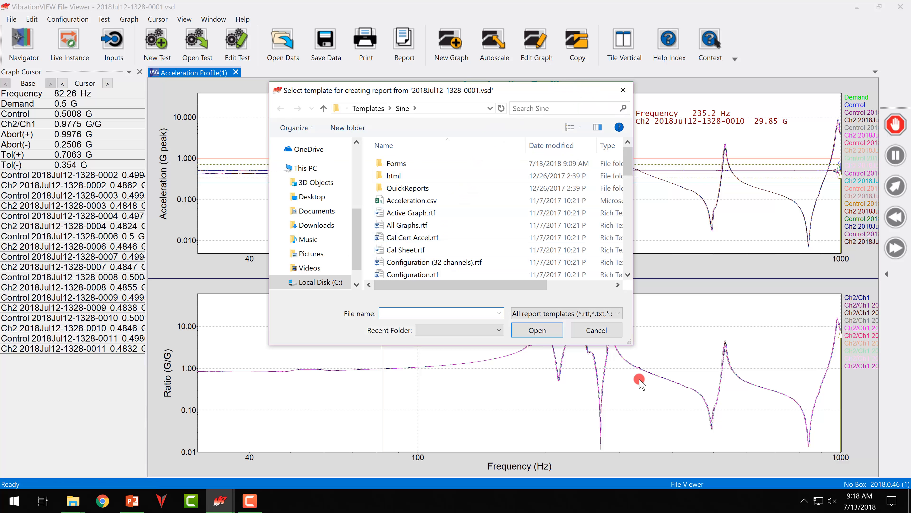
left_click_drag(667, 370, 804, 418)
scroll(473, 262, "down", 10)
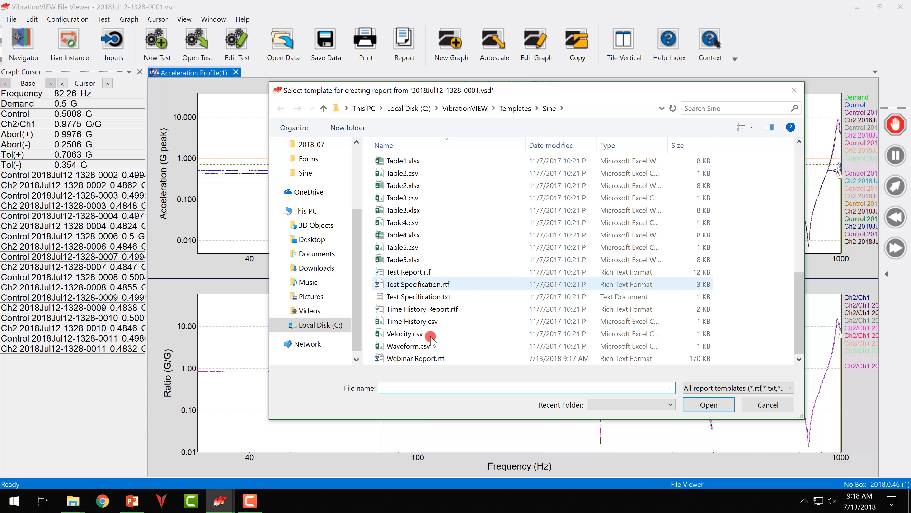
left_click(416, 358)
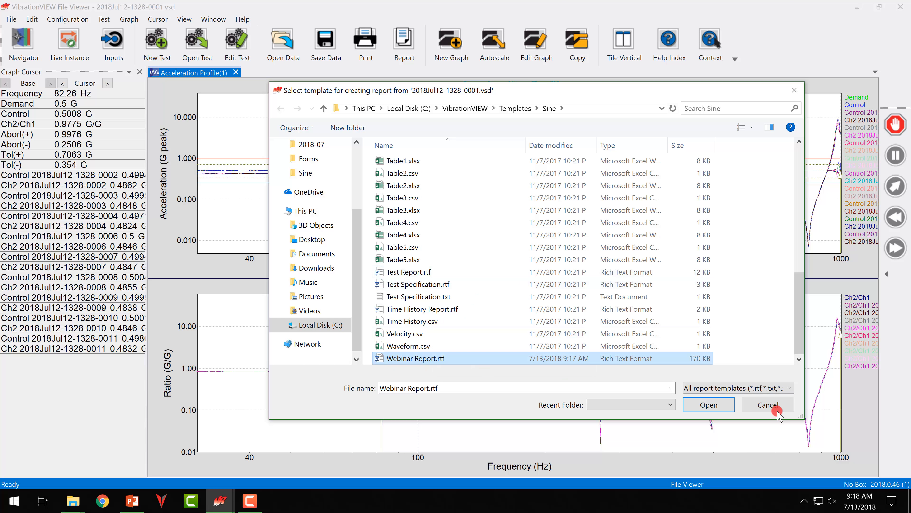
left_click(709, 405)
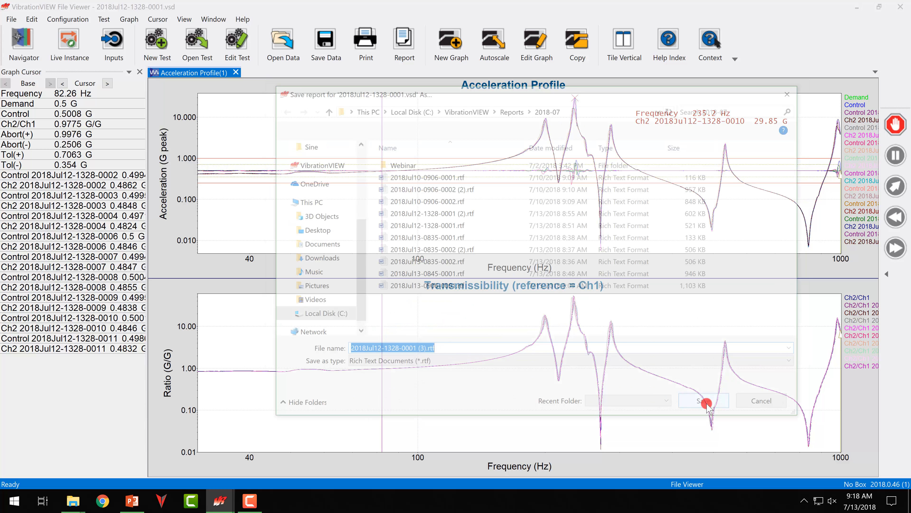
left_click(708, 405)
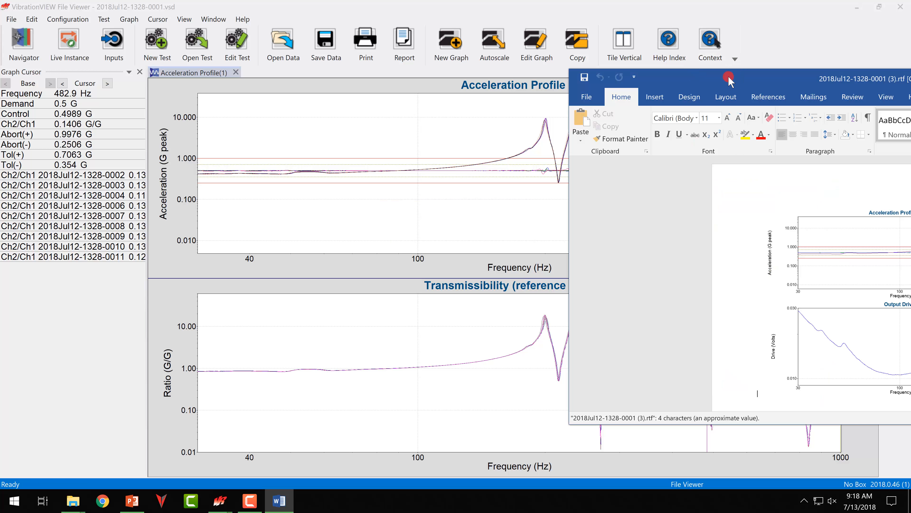
Step: Maximize the generated report, examine its Acceleration Profile, Output Drive and Transmissibility graphs, and close it
left_click_drag(728, 77, 163, 0)
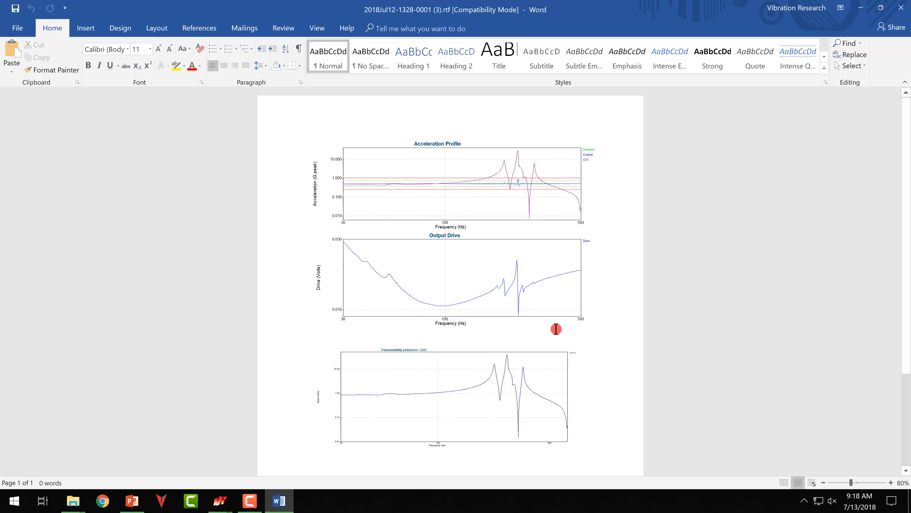
scroll(557, 330, "down", 3)
scroll(560, 331, "up", 3)
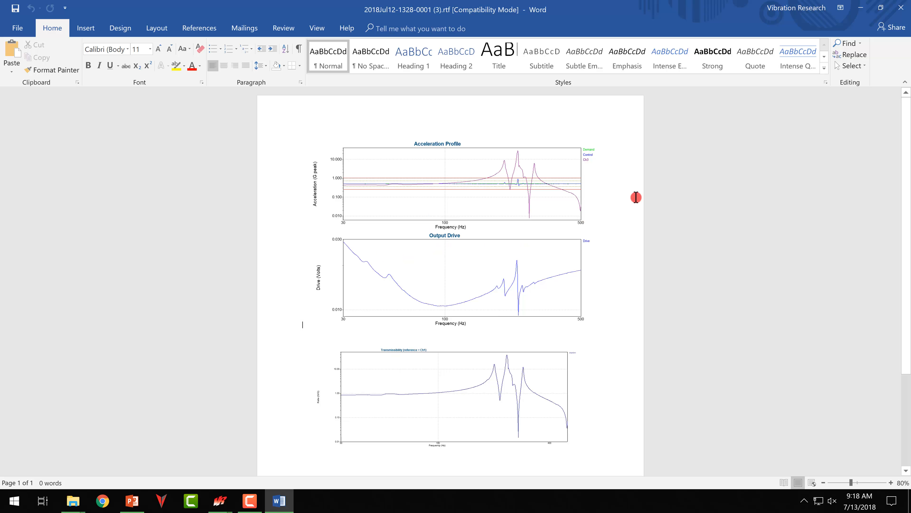
left_click(900, 15)
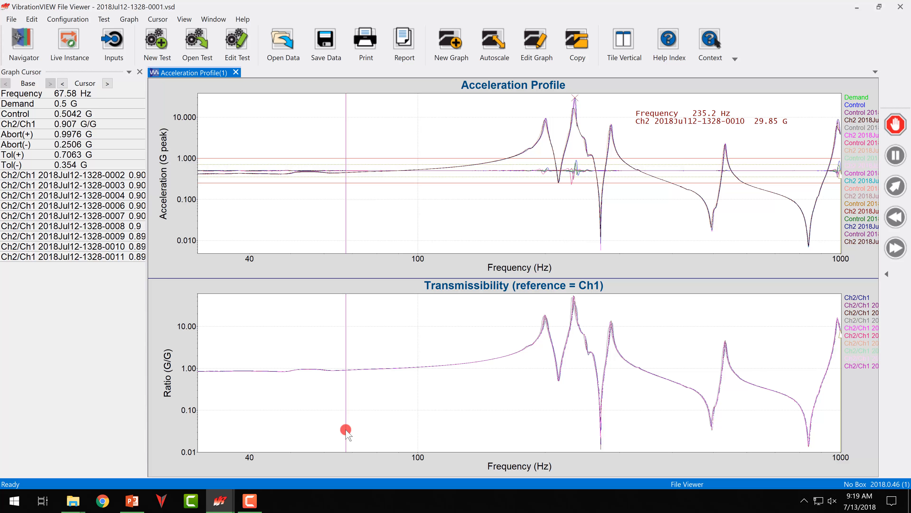
Step: Switch to the PowerPoint presentation and review the Customizing Reports slides from Graphs through PARAM's, then minimize it
left_click_drag(345, 430, 793, 54)
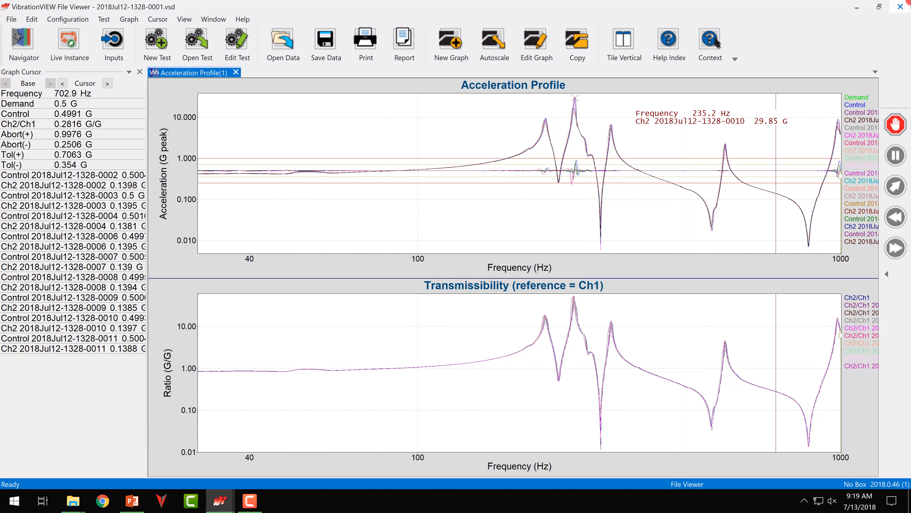
left_click(135, 506)
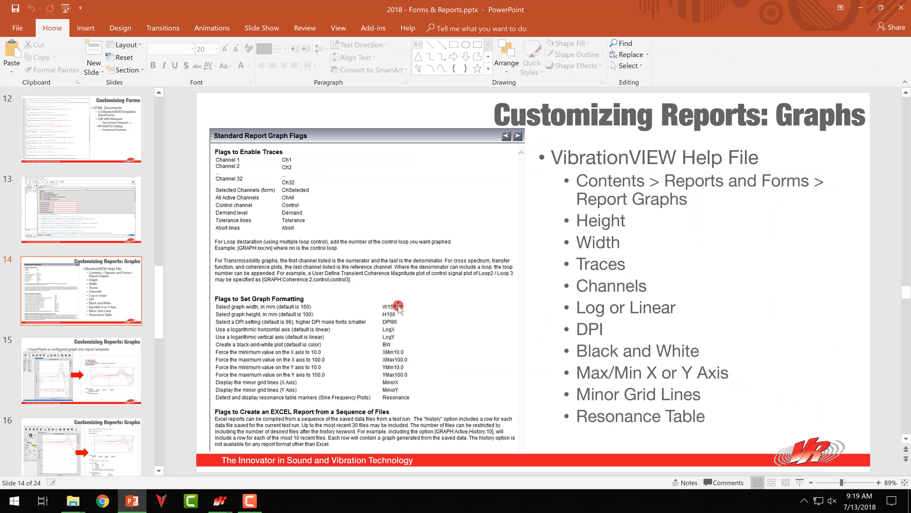
scroll(590, 294, "down", 3)
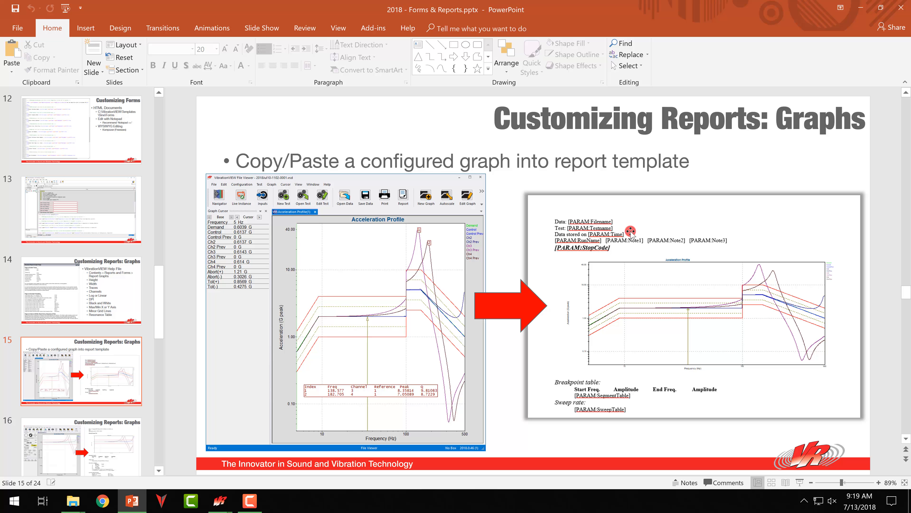
scroll(630, 233, "down", 3)
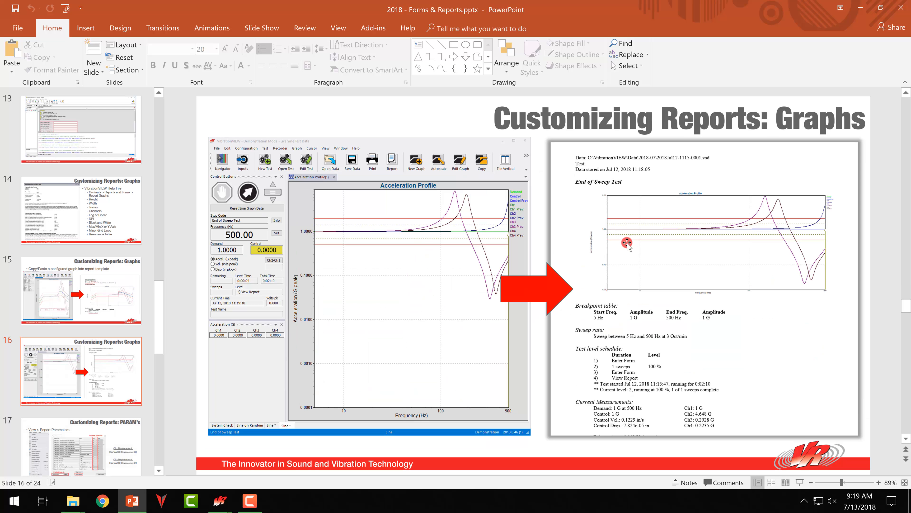
left_click(799, 482)
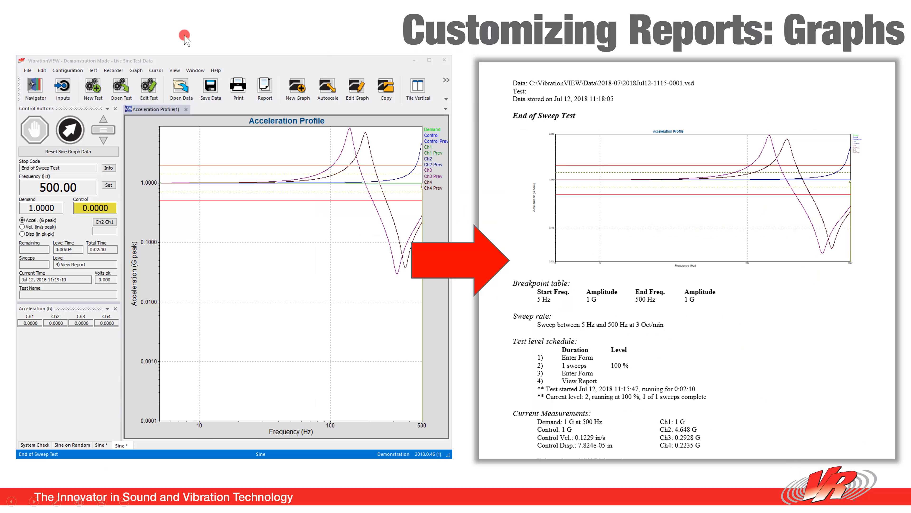
left_click(319, 158)
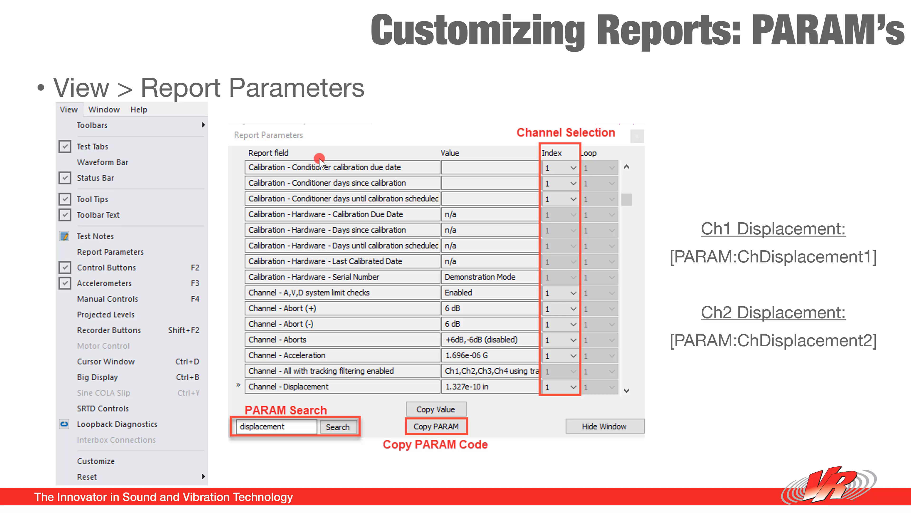
key("Escape")
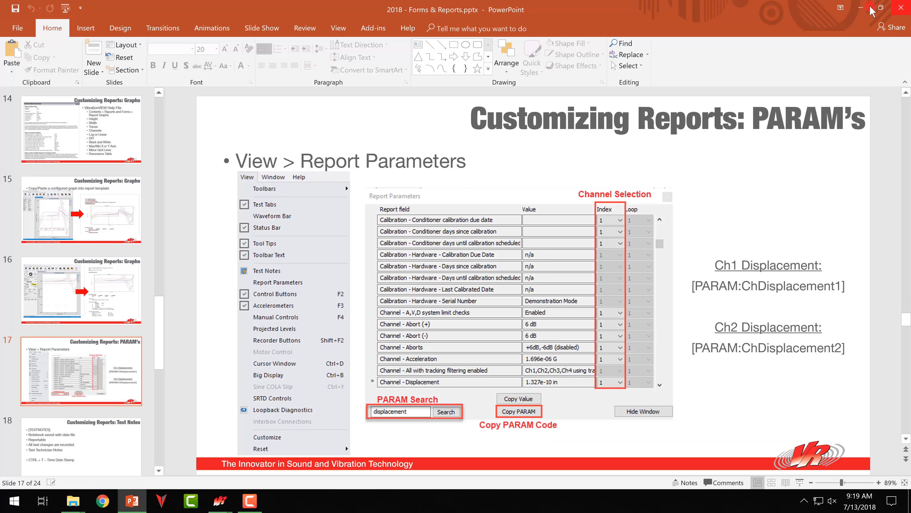
left_click(858, 9)
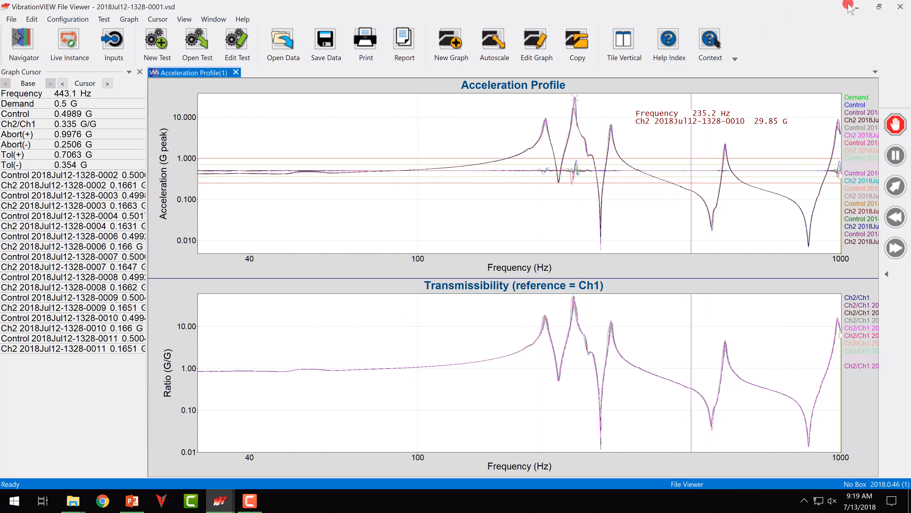
Step: Minimize the File Viewer and the open folder windows, and switch to the VibrationVIEW Demonstration Mode window with live sine data
left_click(854, 9)
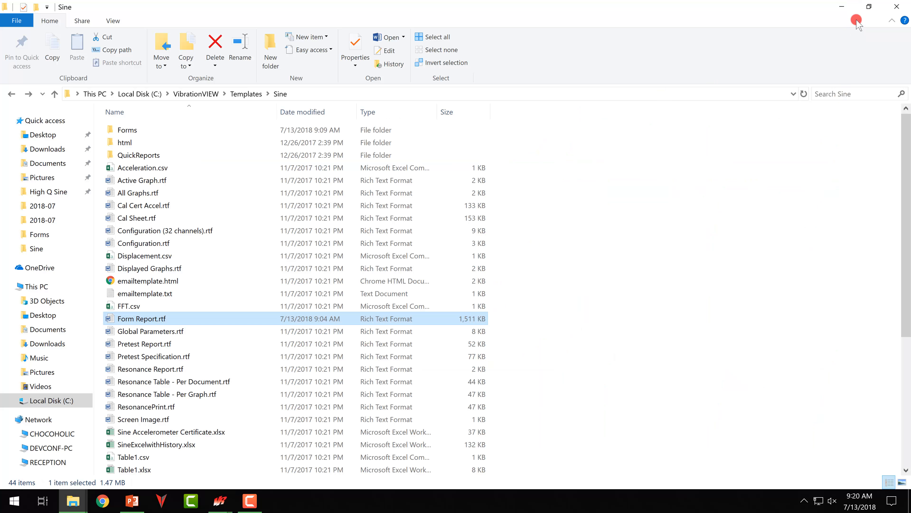
left_click(845, 8)
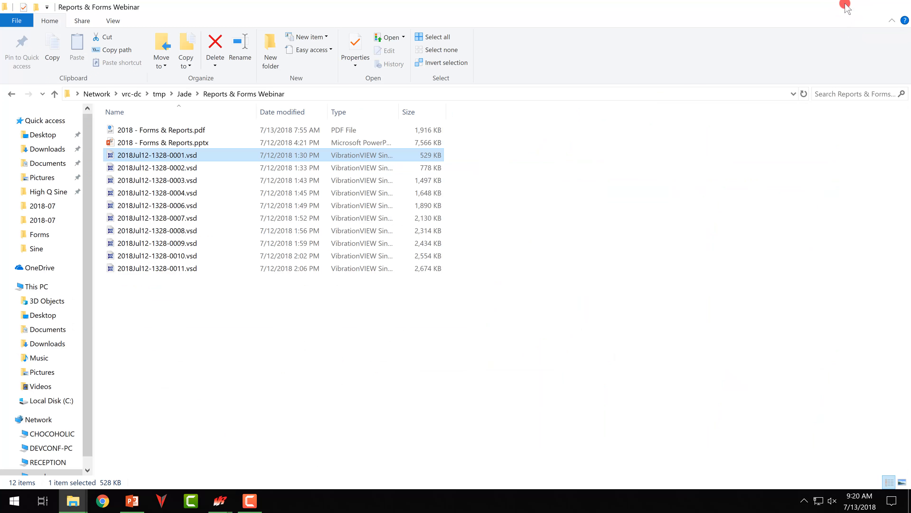
left_click(845, 8)
mouse_move(219, 501)
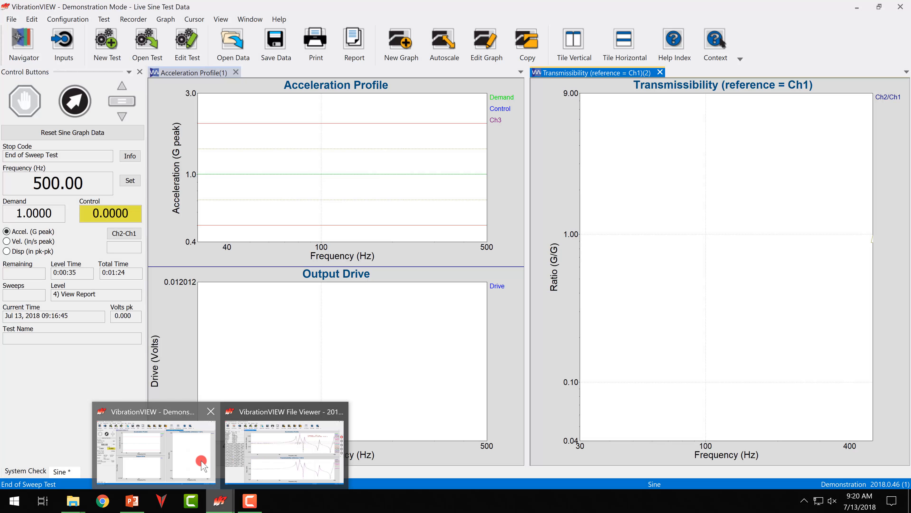
left_click(203, 461)
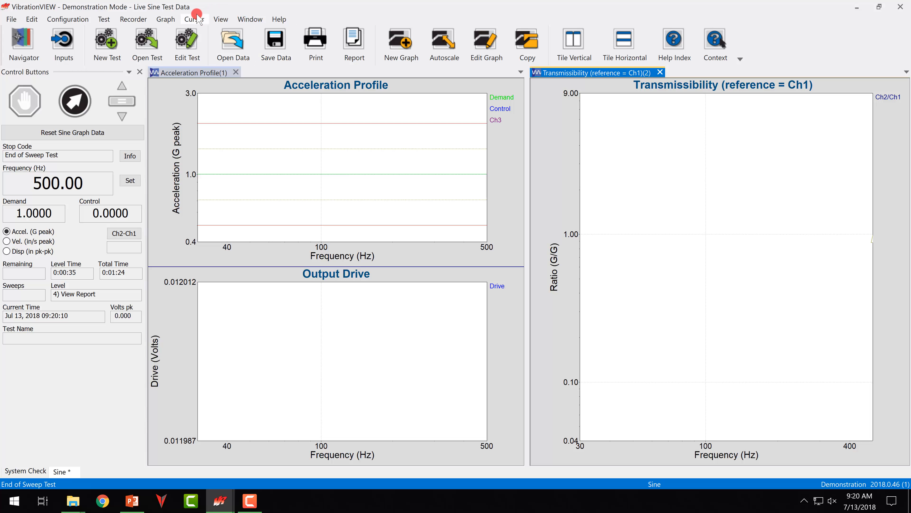
Step: Open the Report Parameters window and move it up so that its search and copy controls are fully visible
left_click(221, 19)
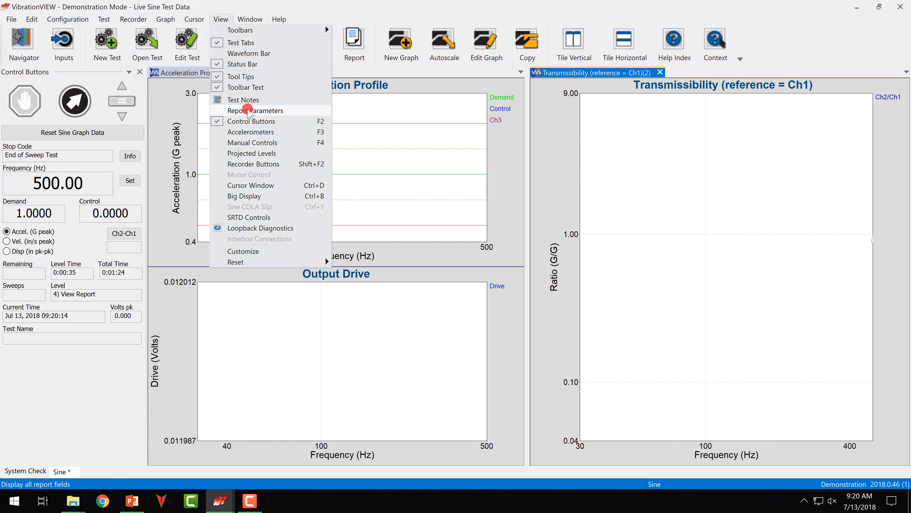
left_click(248, 111)
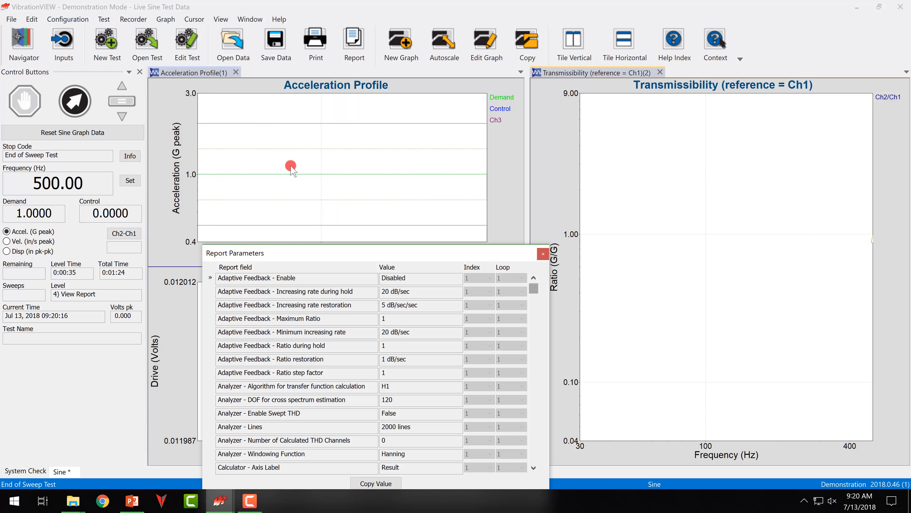
left_click_drag(321, 254, 311, 112)
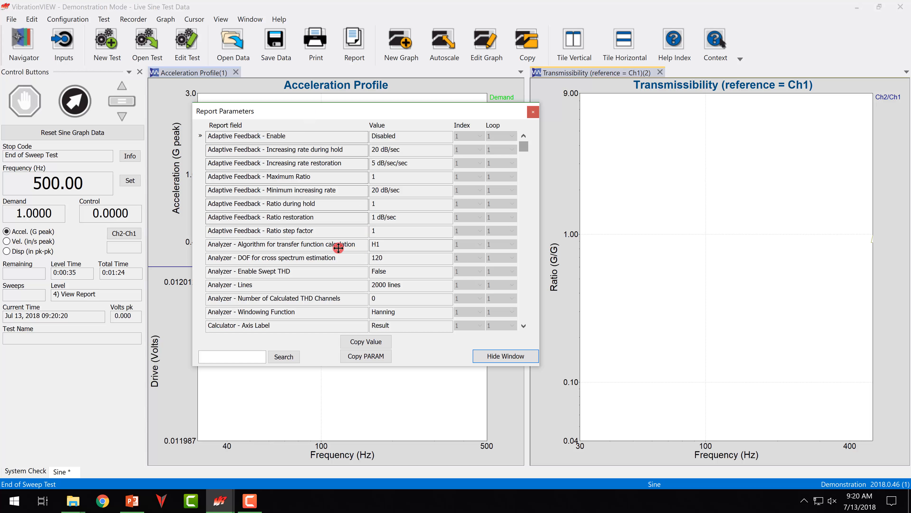
Step: Search the report parameters for Acceleration and choose index 1 for the Channel - Acceleration field
left_click(237, 358)
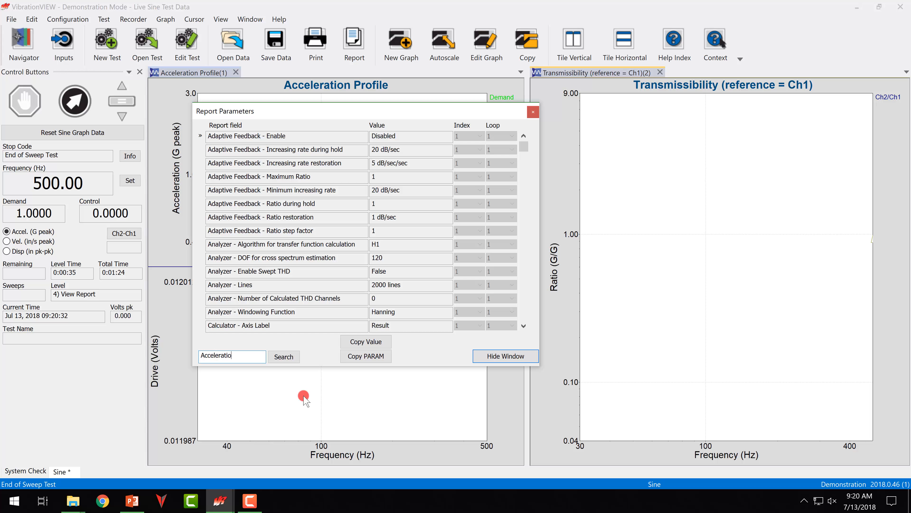
type("n")
key("Return")
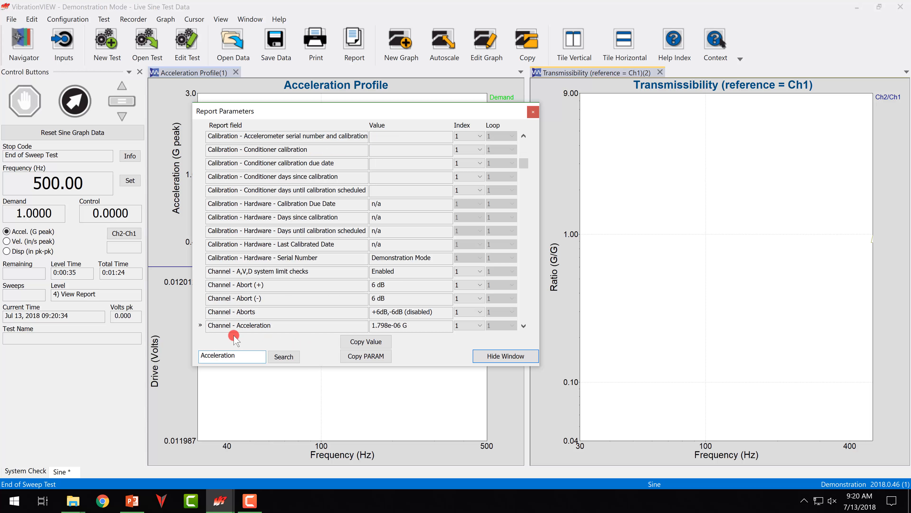
left_click_drag(257, 356, 193, 352)
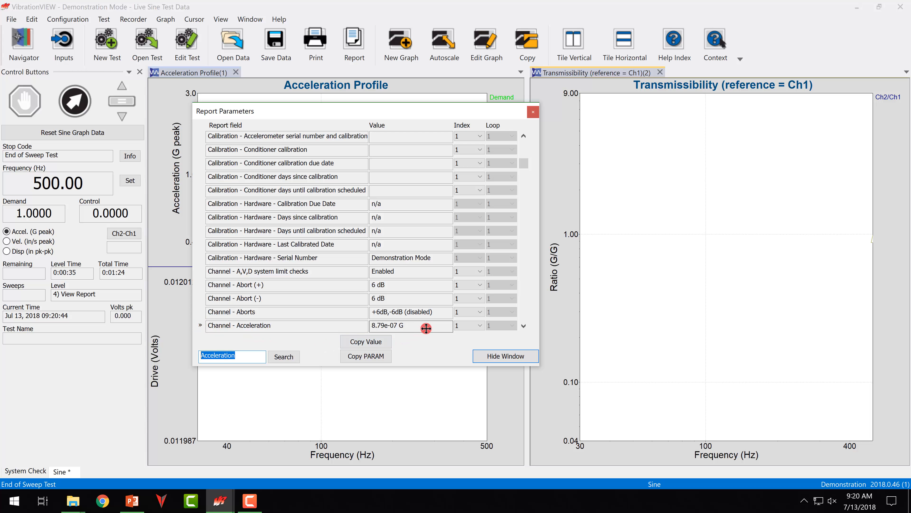
left_click(458, 327)
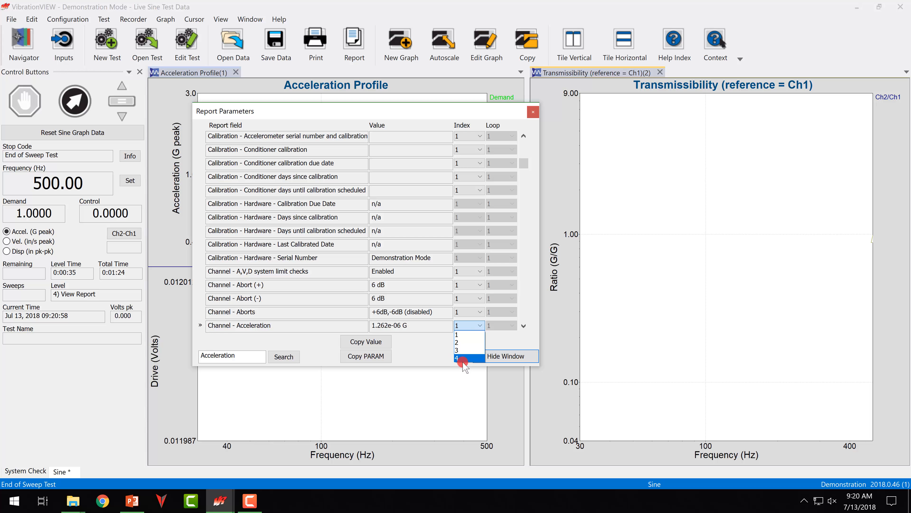
left_click(463, 333)
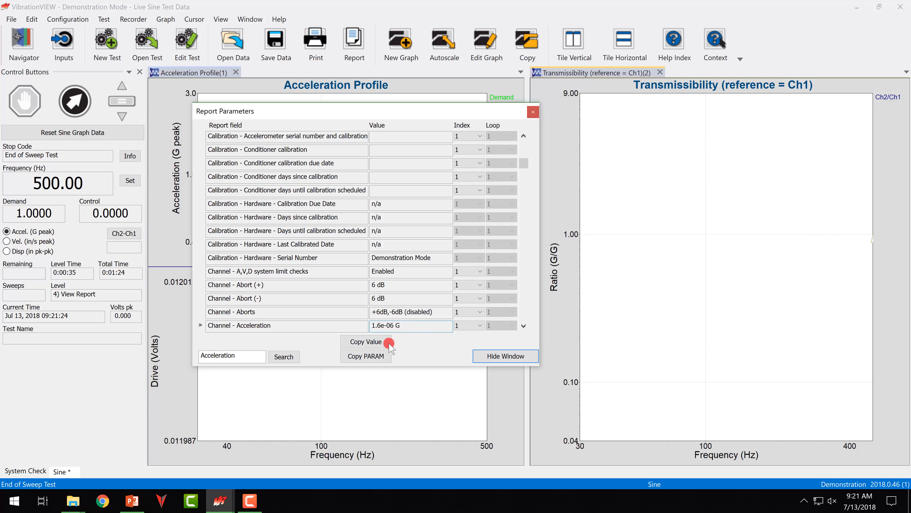
Step: Copy the PARAM code for Channel - Acceleration and move the Report Parameters window clear of the Acceleration Profile graph
left_click(369, 356)
left_click(373, 355)
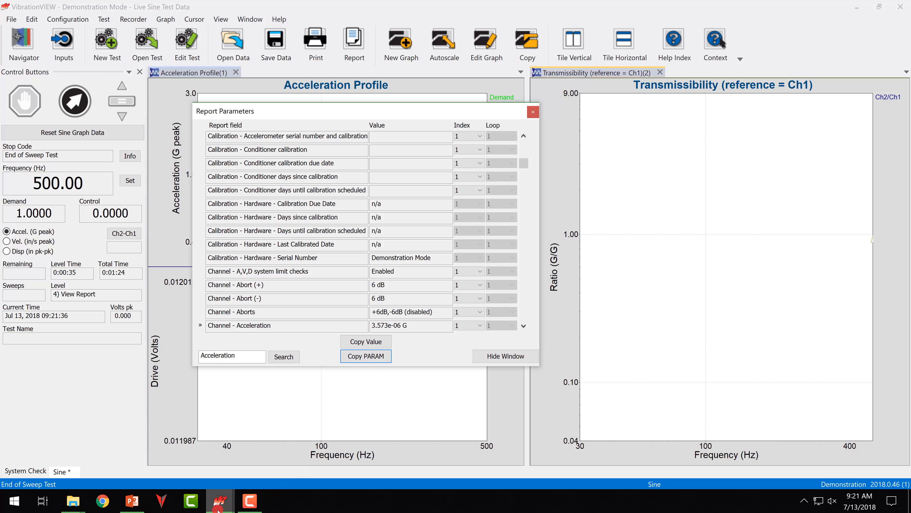
mouse_move(218, 509)
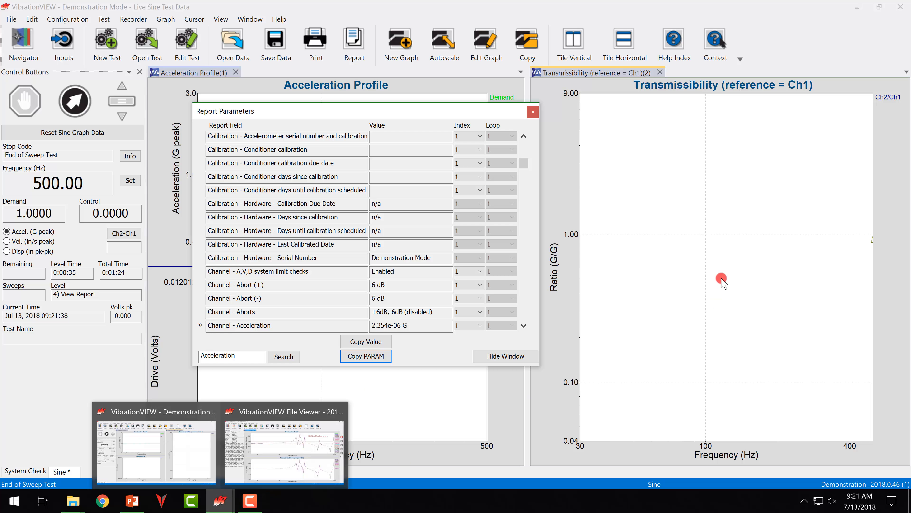
left_click(720, 241)
left_click_drag(404, 115, 791, 229)
Step: Paste the copied PARAM code as an annotation on the Acceleration Profile graph, and copy the Channel - Acceleration PARAM again
left_click(320, 203)
left_click(286, 194)
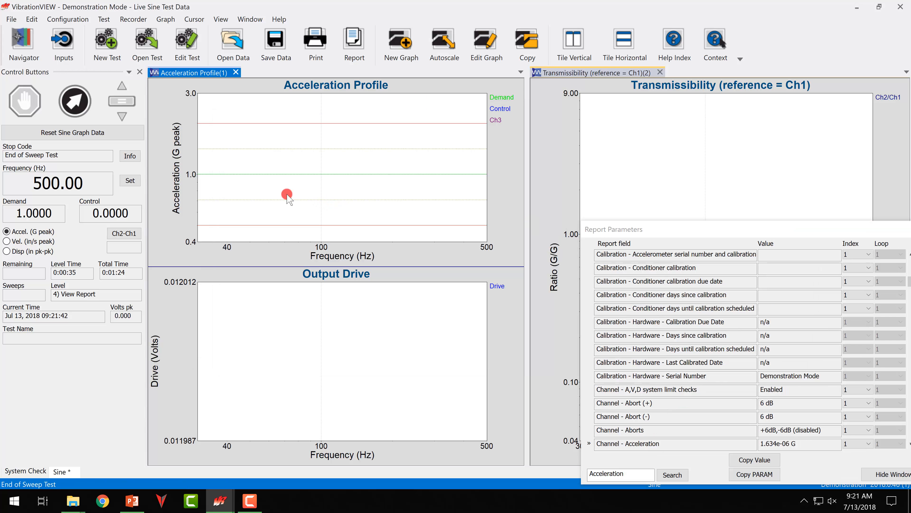
left_click(319, 204)
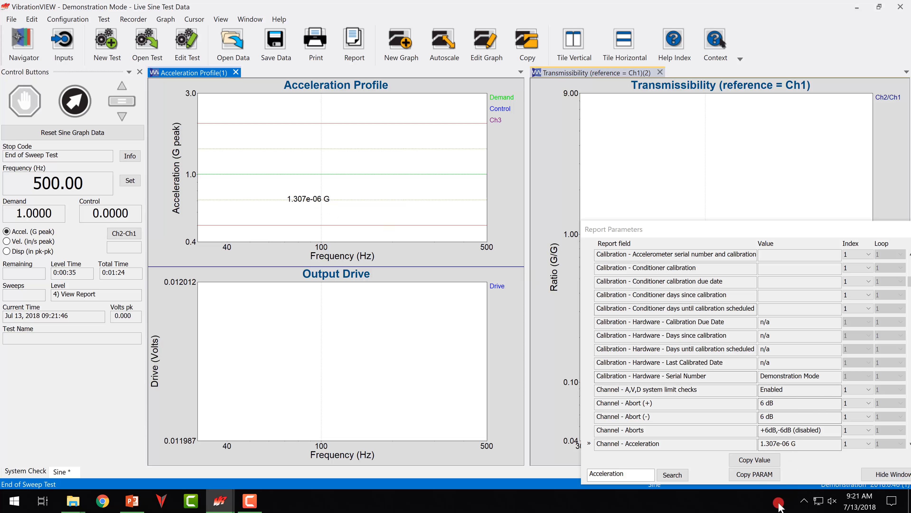
left_click(754, 473)
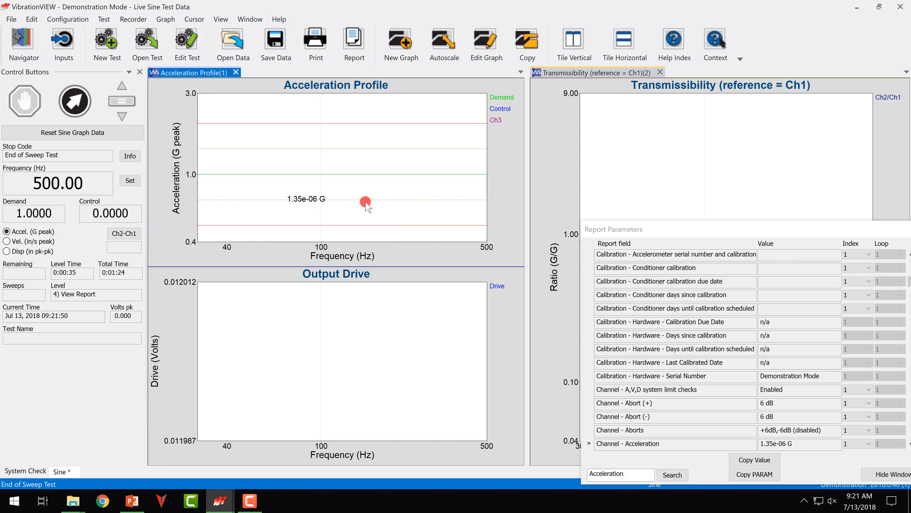
Step: Edit the graph annotation to read "Ch1 Acceleration: [PARAM:ChAccel1]" and apply it
double_click(315, 200)
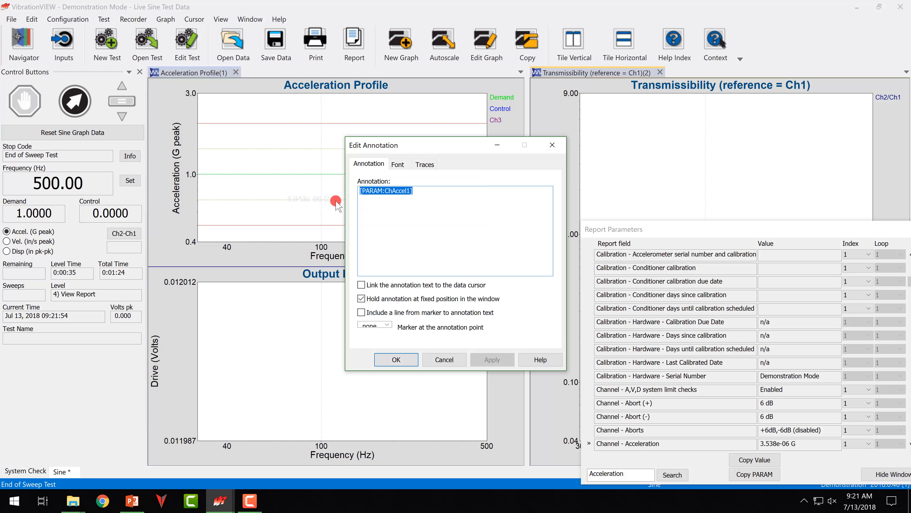
left_click_drag(429, 194, 359, 192)
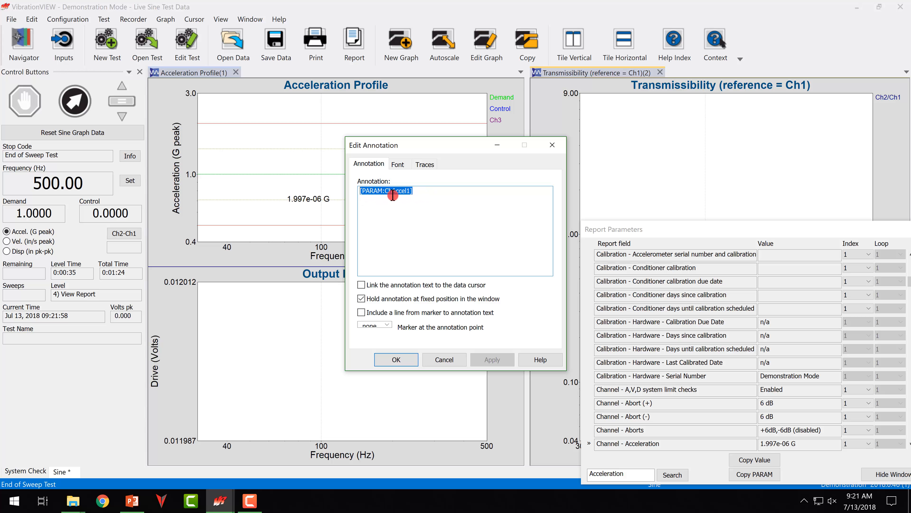
left_click(423, 193)
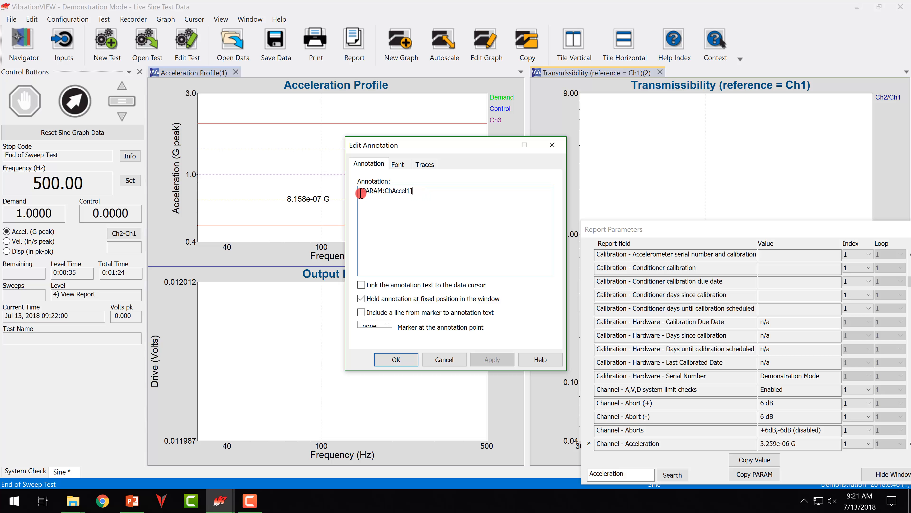
type("Ch1 Accele")
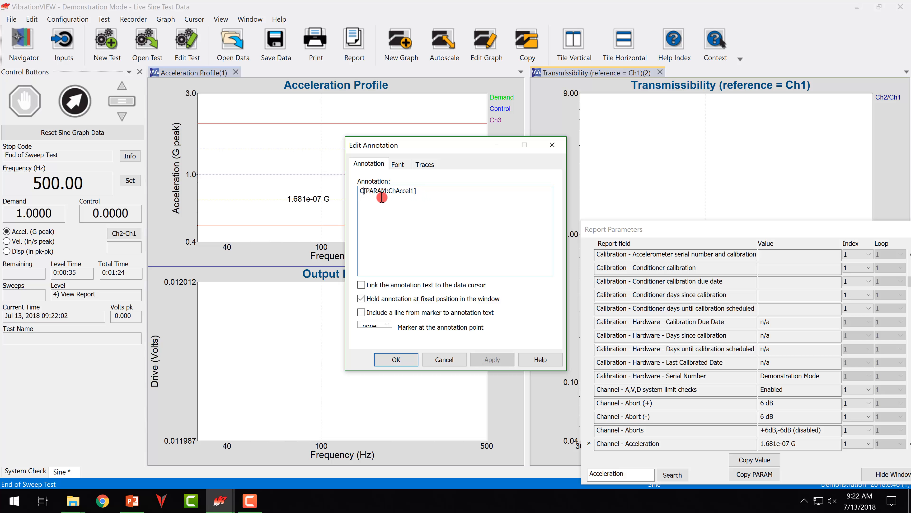
type("ration:")
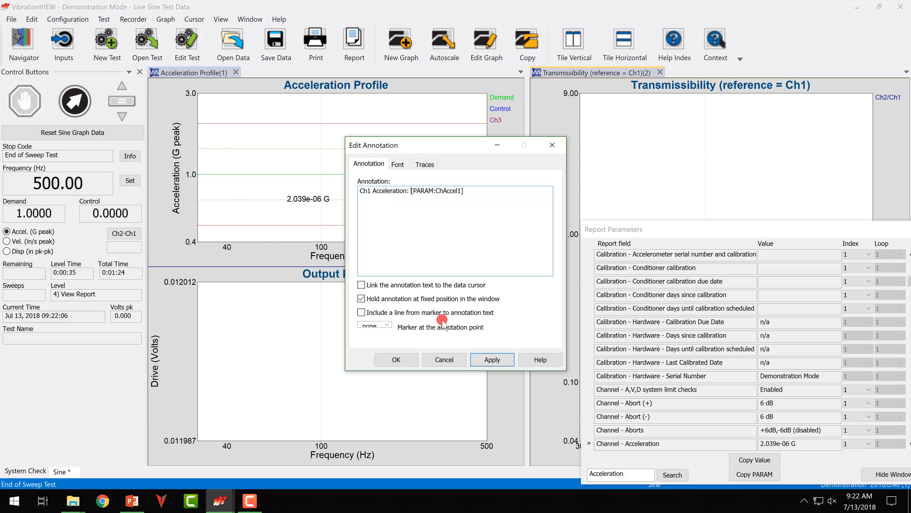
left_click(490, 360)
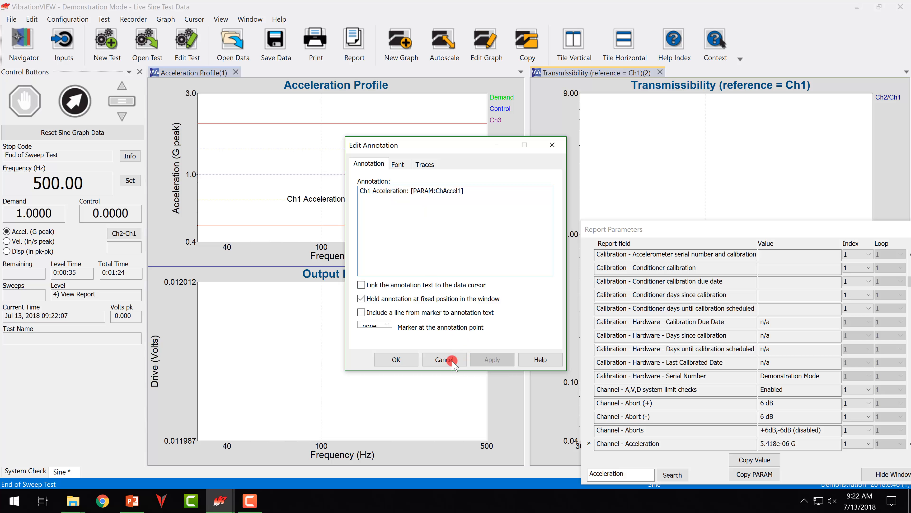
left_click(407, 359)
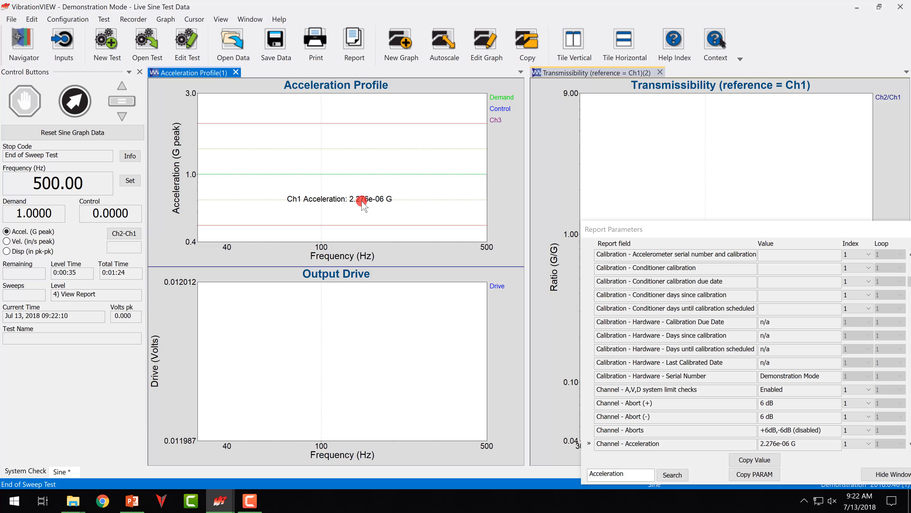
Step: Move the Ch1 Acceleration annotation near the lower edge of the Acceleration Profile graph, then delete it
left_click_drag(362, 209, 349, 233)
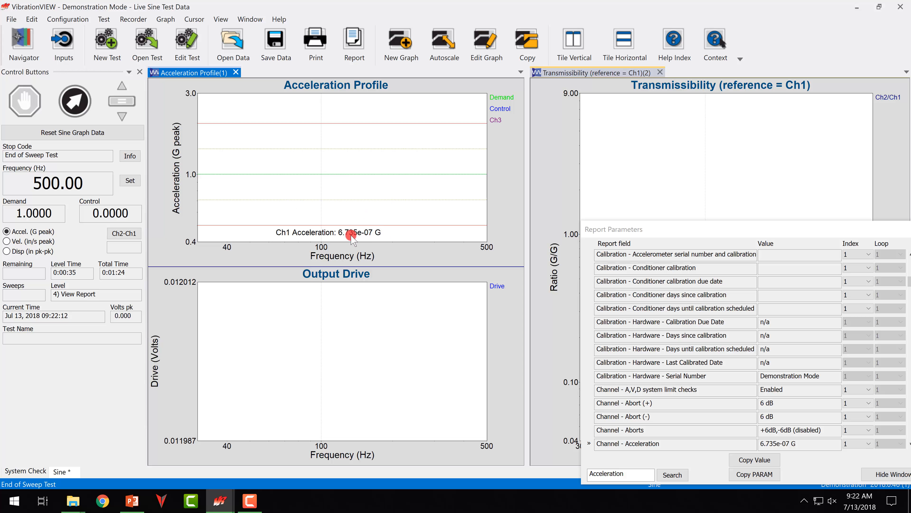
left_click(365, 233)
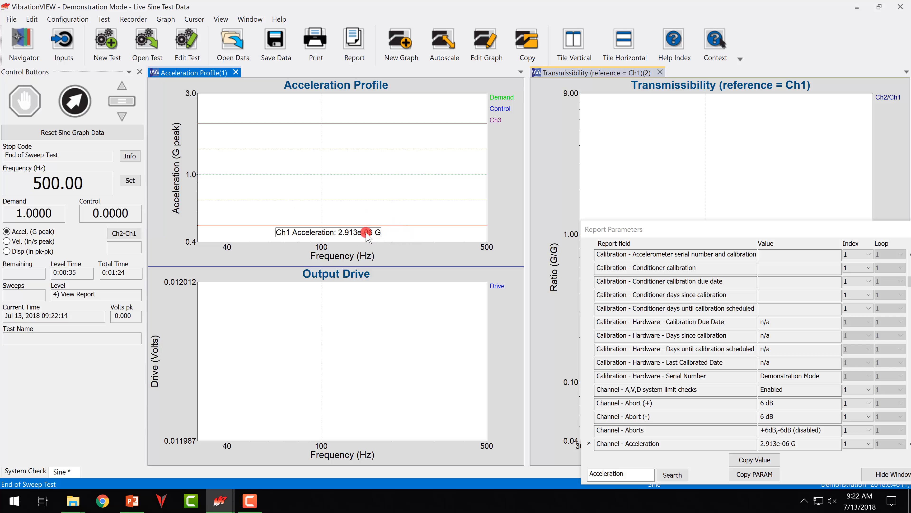
key("Delete")
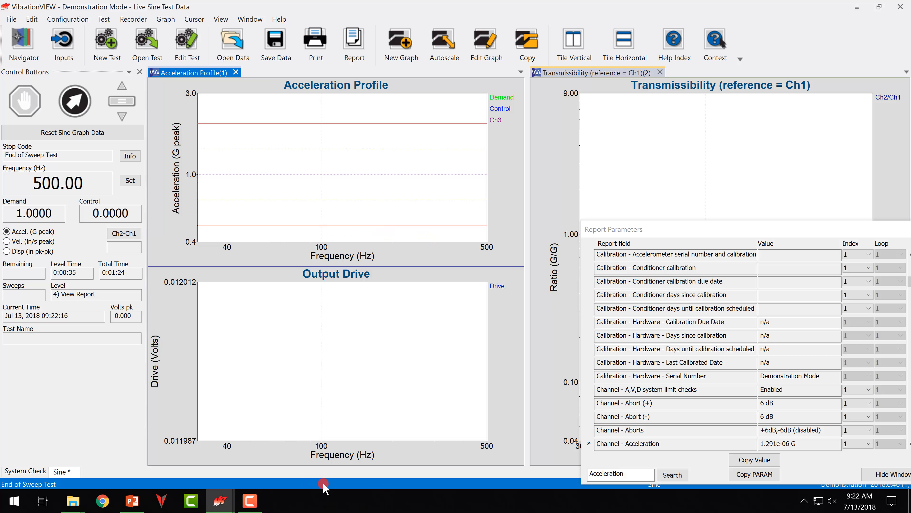
Step: Switch to the Sine templates folder in File Explorer and open Webinar Report.rtf in Word
left_click(72, 501)
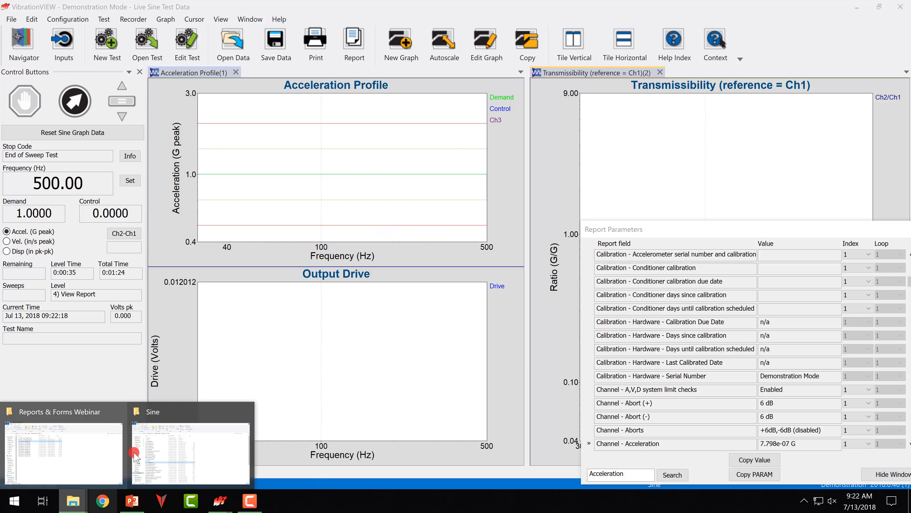
left_click(152, 452)
scroll(194, 263, "down", 4)
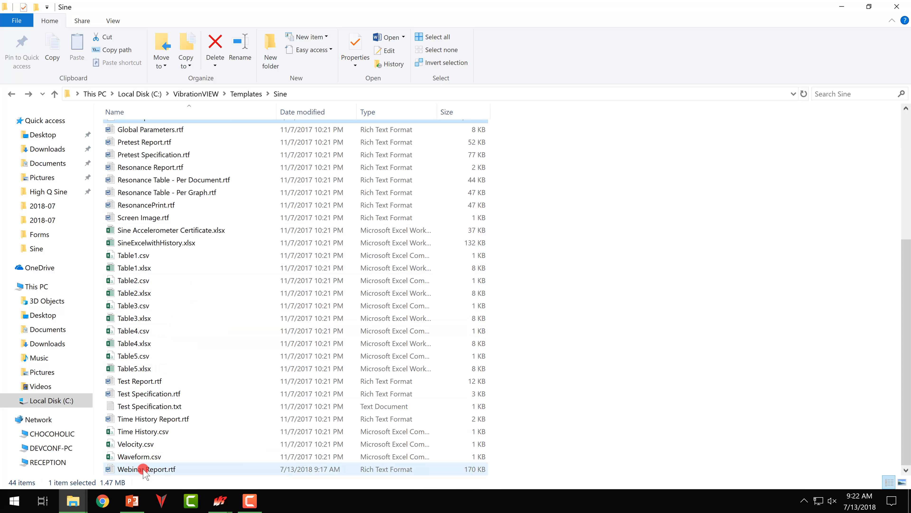
double_click(144, 468)
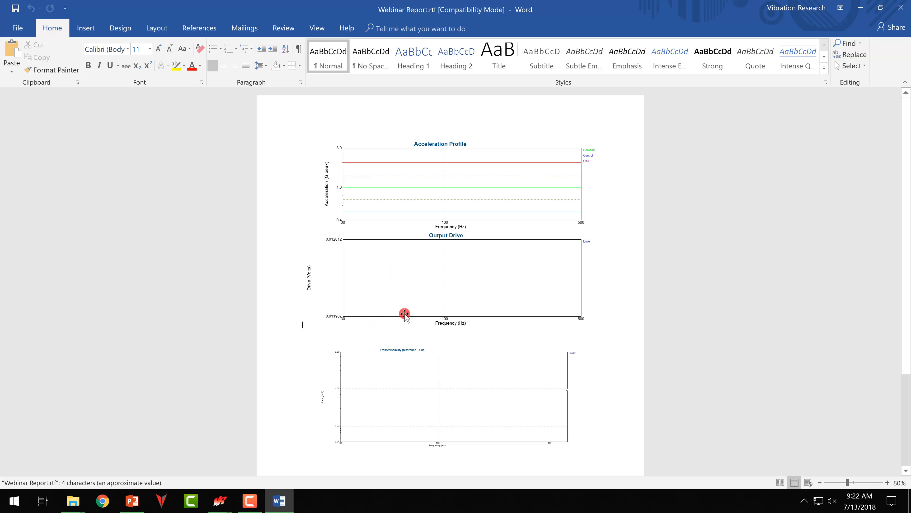
Step: Insert [PARAM:ChAccel1], [PARAM:ChAccel2], [PARAM:ChAccel3] and [PARAM:ChAccel4], separated by tabs, on the line between the two graph pictures
left_click(347, 328)
left_click(328, 339)
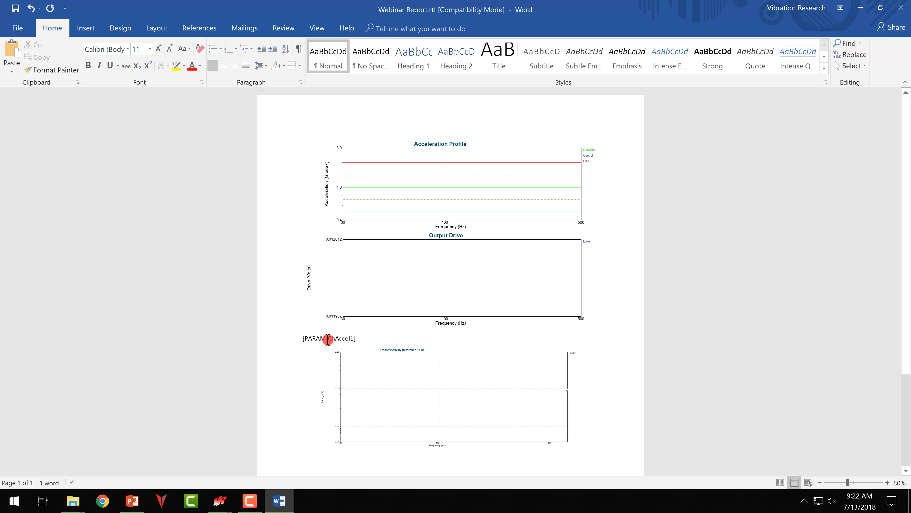
left_click_drag(373, 339, 299, 339)
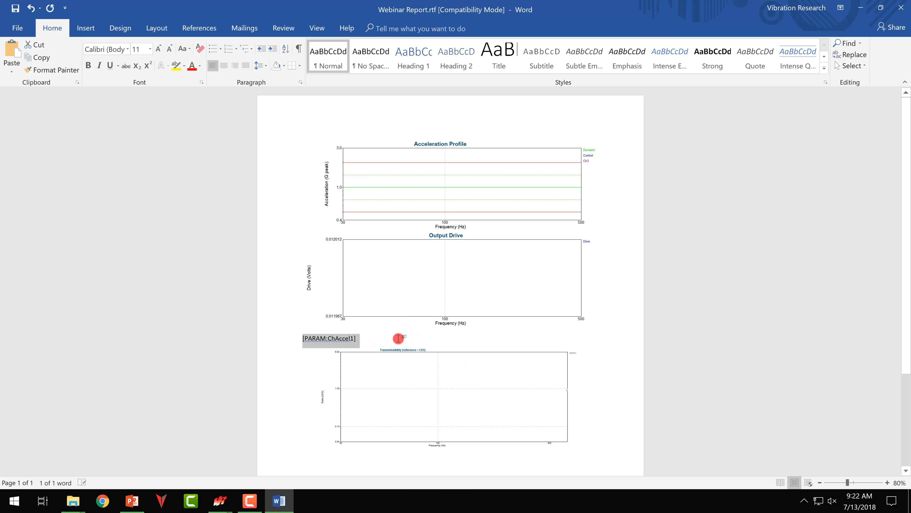
left_click(374, 340)
key("Tab")
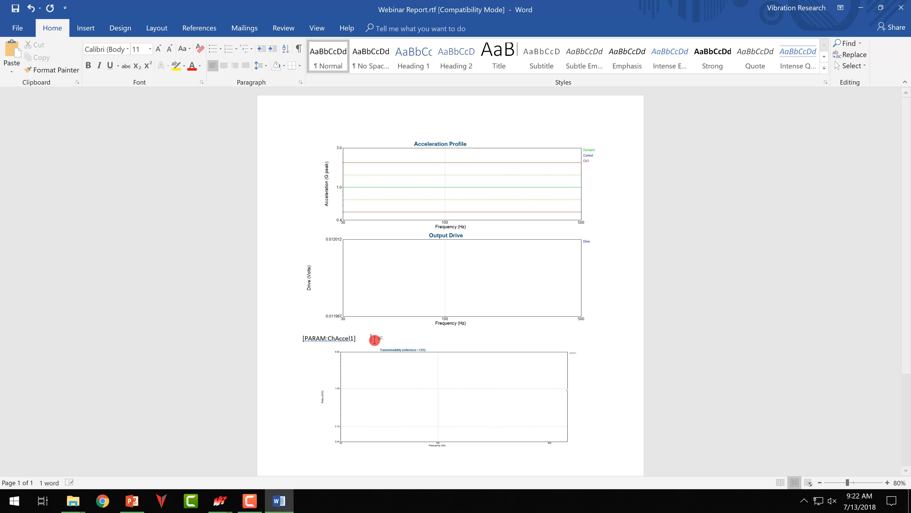
key("ctrl+v")
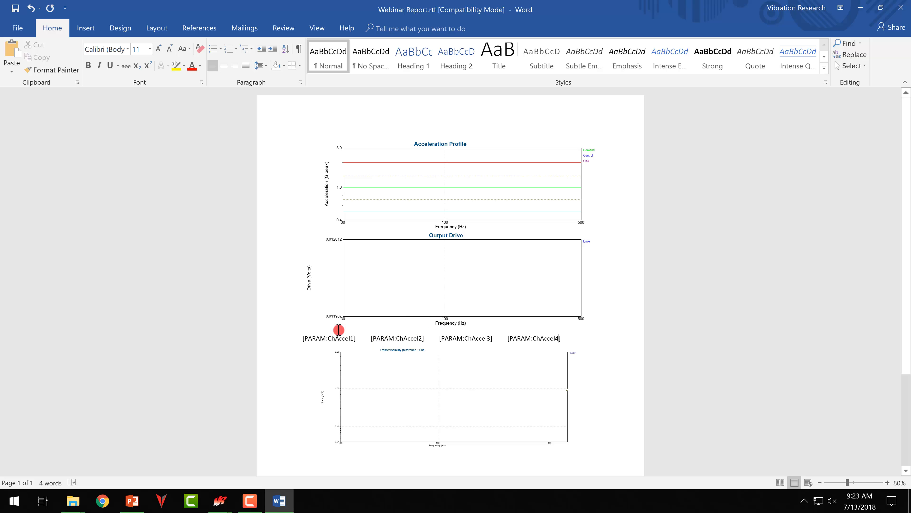
Step: Center the row of four ChAccel PARAM codes on the page
left_click_drag(299, 339, 575, 341)
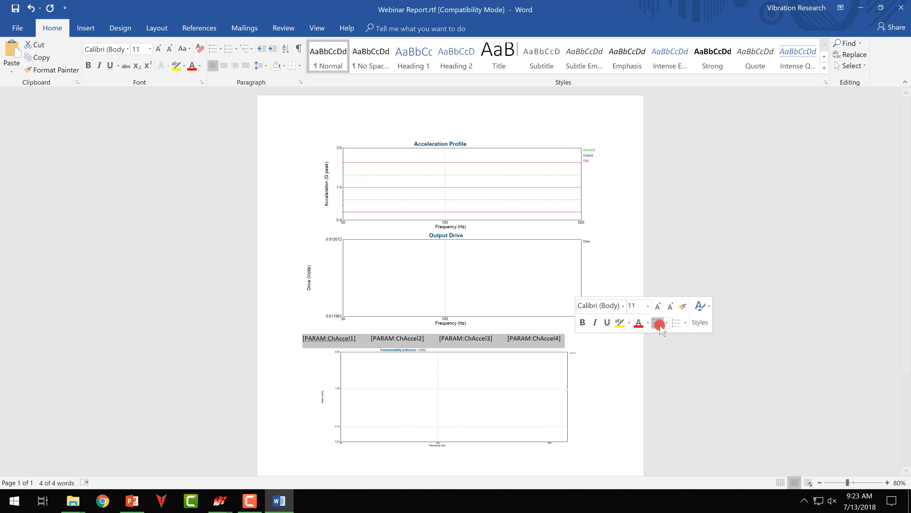
left_click(226, 65)
left_click(775, 407)
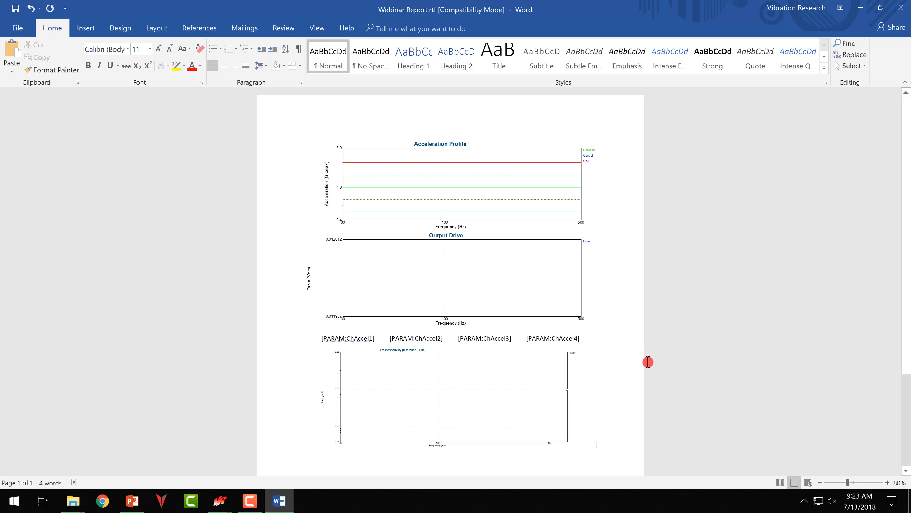
Step: Delete the Transmissibility graph and move the Acceleration Profile and Output Drive picture below the PARAM row, centered
left_click(410, 384)
key("Delete")
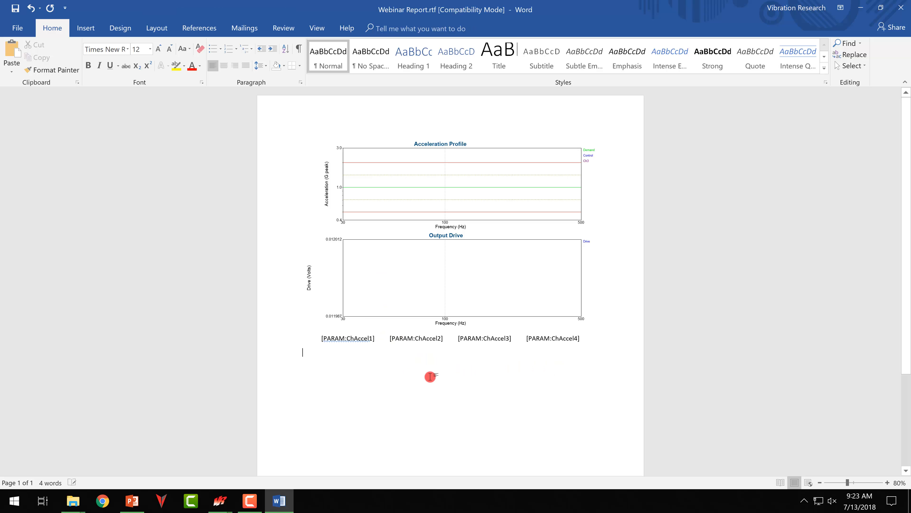
left_click(449, 261)
left_click_drag(404, 218, 374, 375)
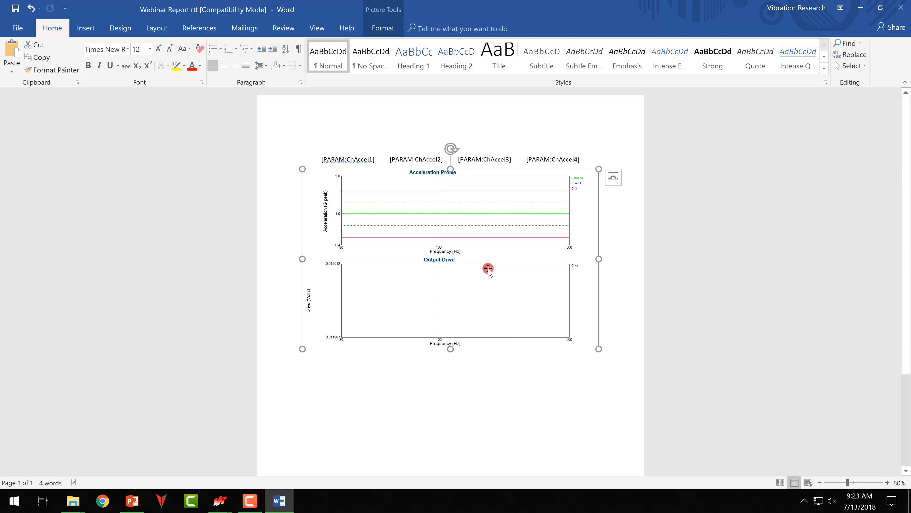
left_click(220, 65)
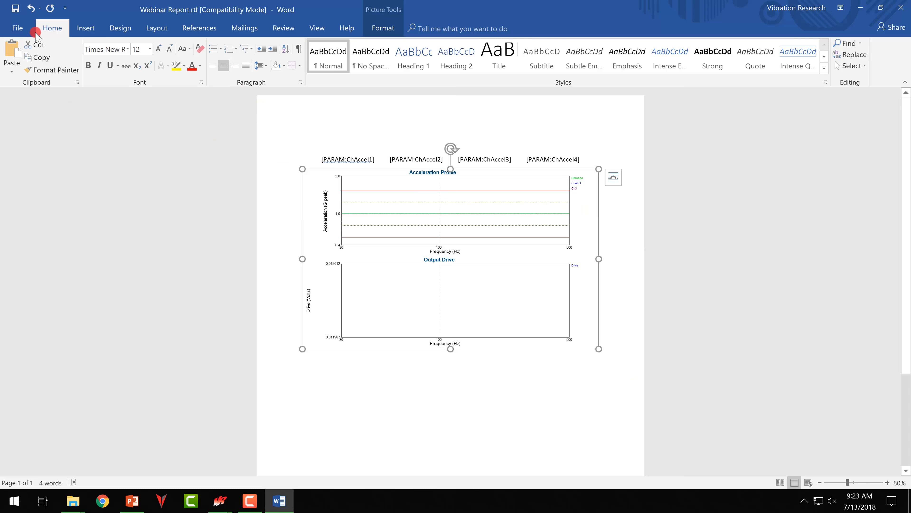
Step: Save and close the Webinar Report.rtf template, then minimize the Sine folder window
left_click(16, 8)
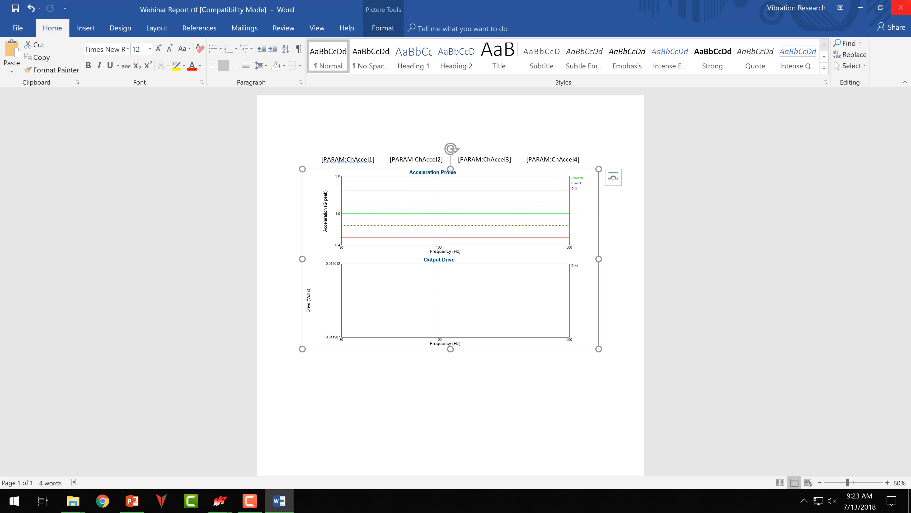
key("alt+F4")
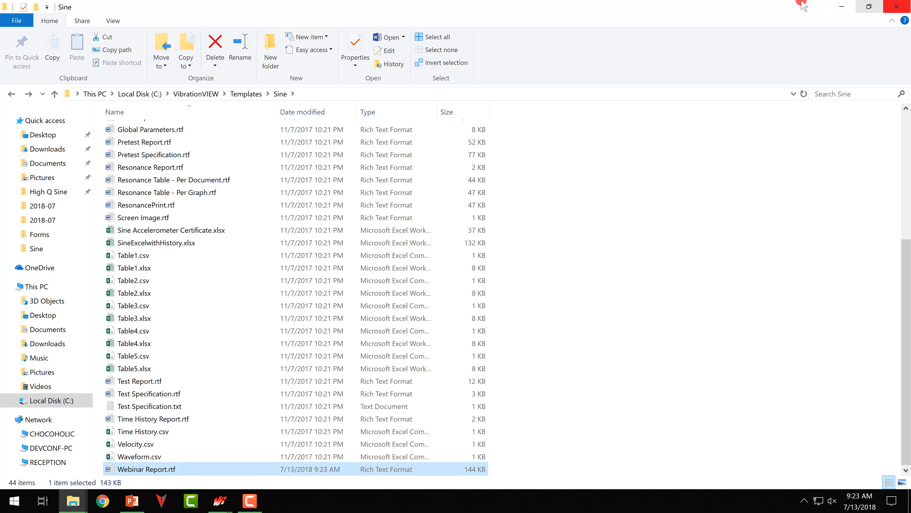
left_click(833, 6)
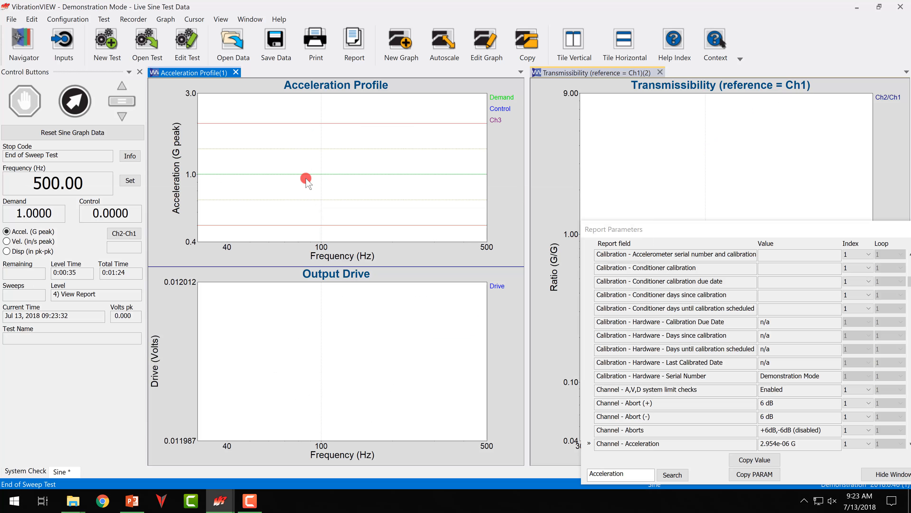
Step: Switch to the VibrationVIEW File Viewer window with the 2018Jul12-1328-0001.vsd data
left_click(220, 500)
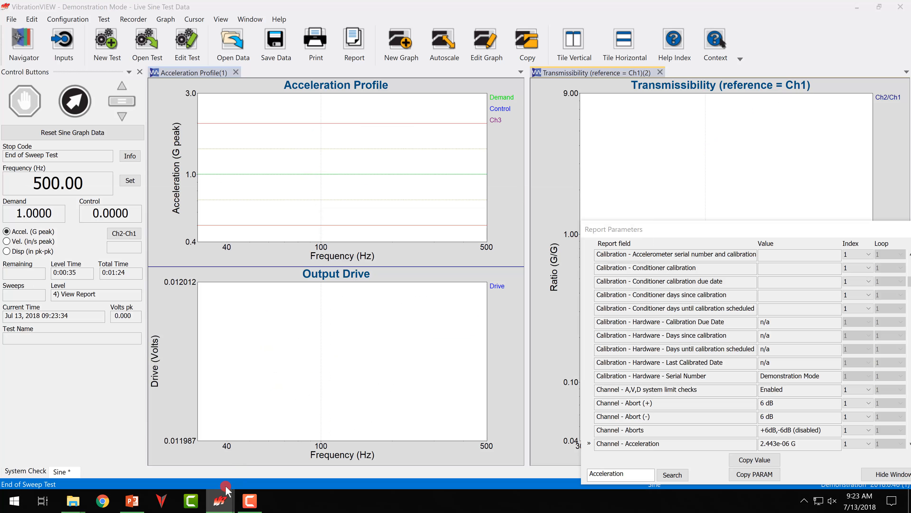
left_click(278, 463)
left_click(345, 187)
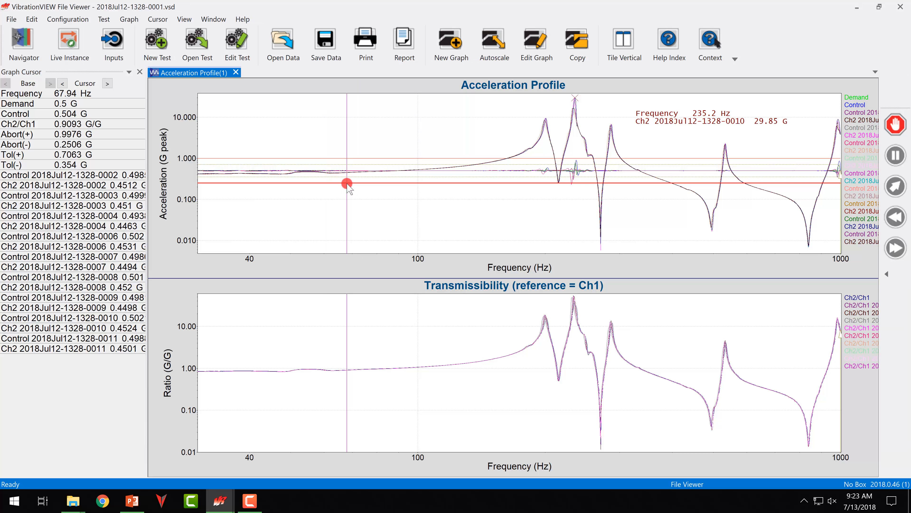
right_click(347, 183)
left_click(341, 153)
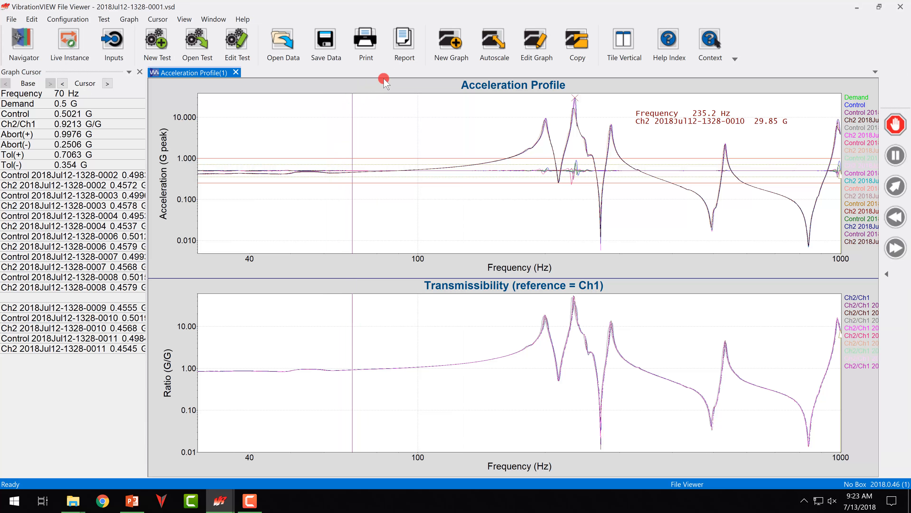
Step: Generate a report from the 2018Jul12-1328-0001.vsd data using the Webinar Report.rtf template
left_click(405, 45)
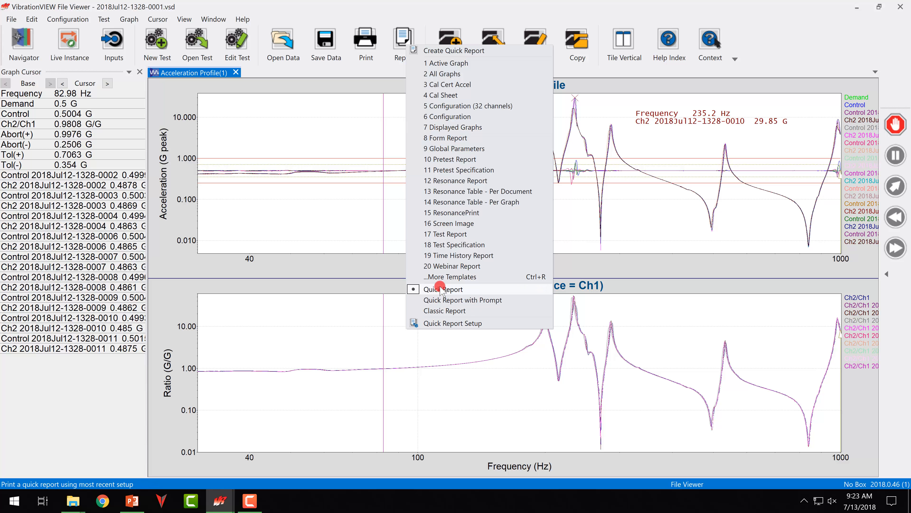
left_click(442, 278)
scroll(431, 280, "down", 10)
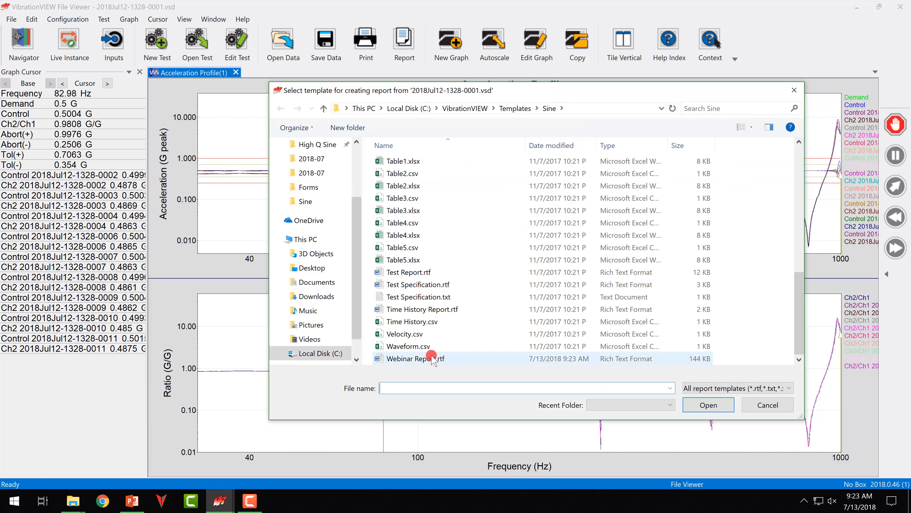
double_click(432, 359)
left_click(706, 404)
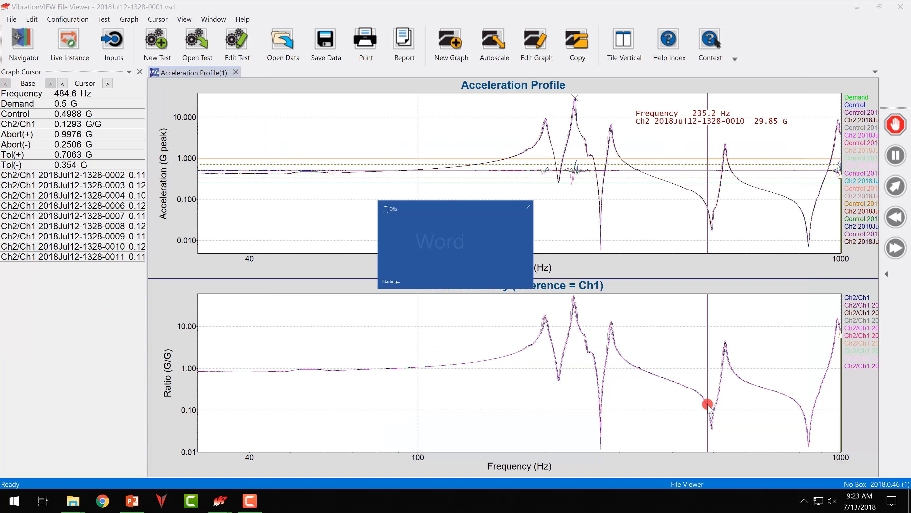
left_click_drag(707, 405, 673, 393)
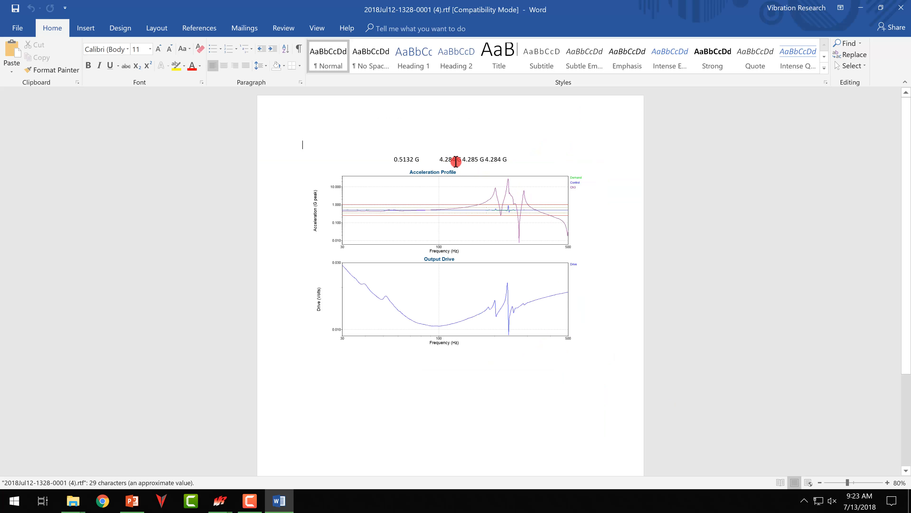
Step: Space the last three acceleration values apart with tabs in the generated report and close the report
left_click(463, 158)
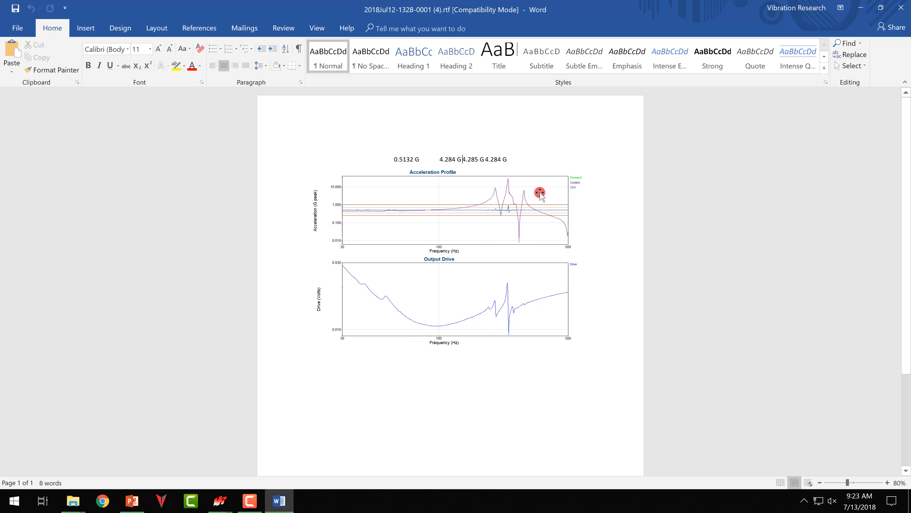
key("Tab")
left_click(496, 159)
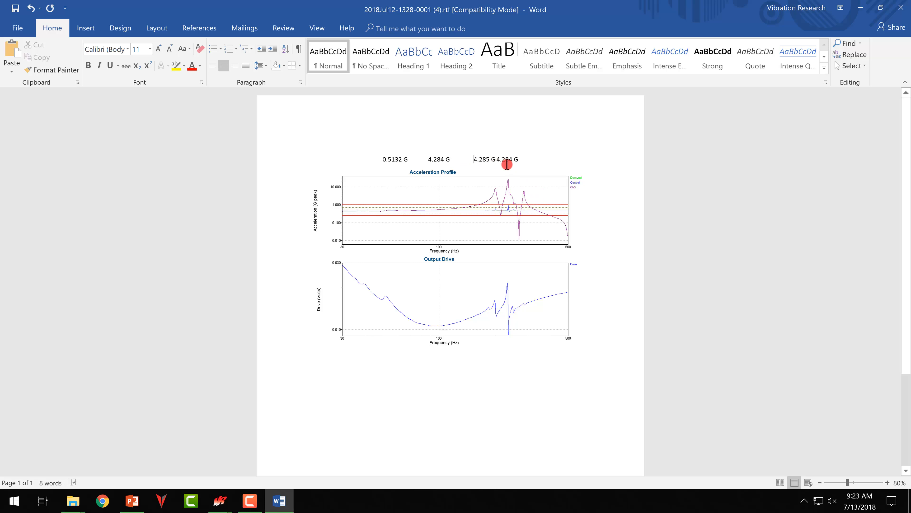
key("Tab")
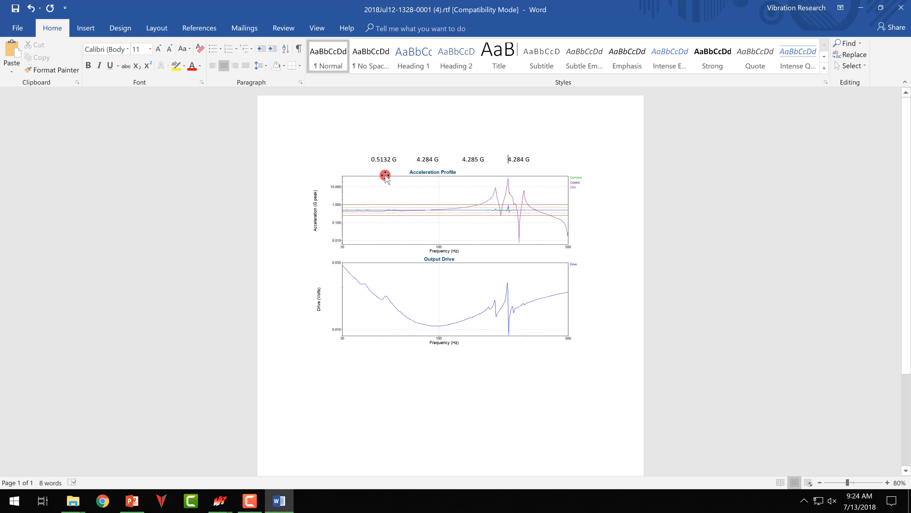
left_click_drag(363, 156, 545, 158)
left_click(530, 282)
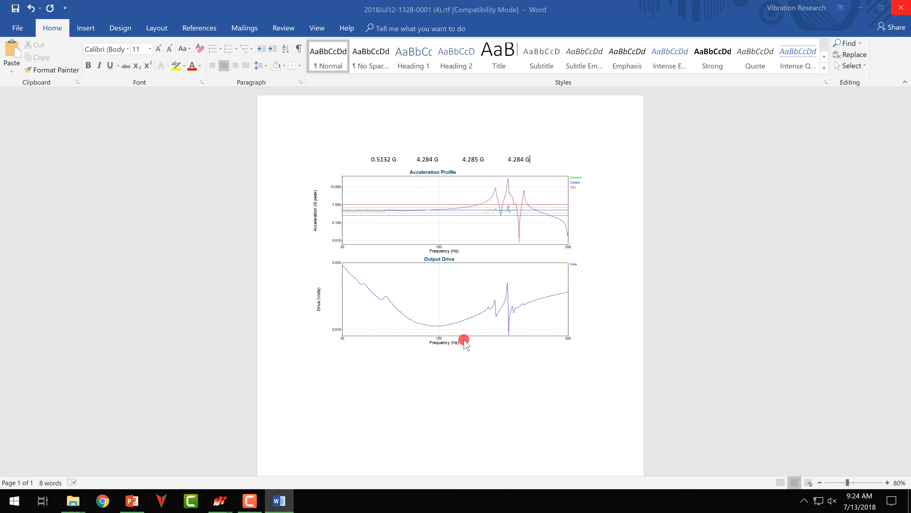
left_click(462, 274)
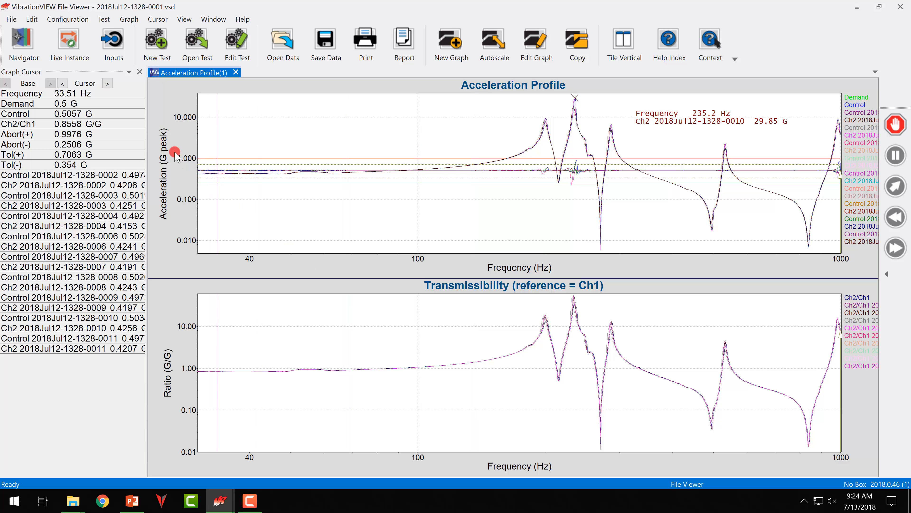
Step: Minimize the File Viewer and return to the Demonstration Mode live sine window, moving the Report Parameters window fully into view
left_click(857, 6)
left_click(791, 146)
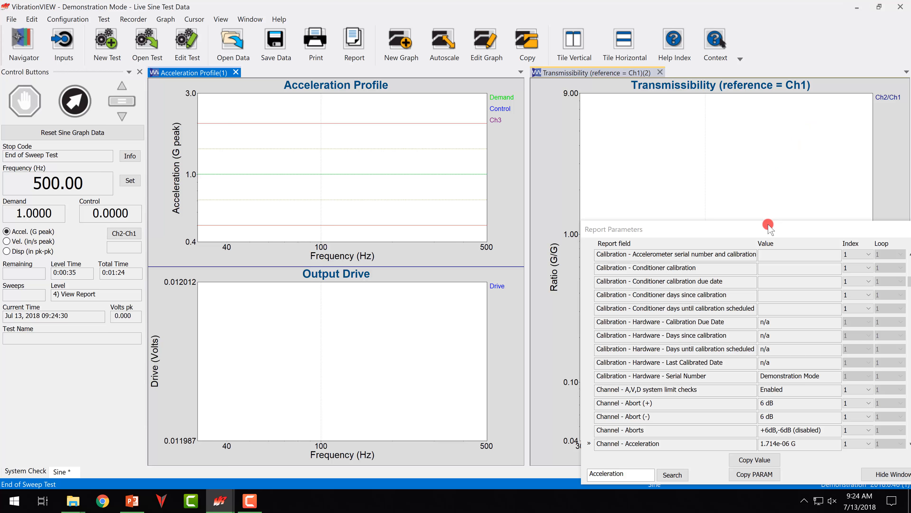
left_click_drag(762, 229, 731, 136)
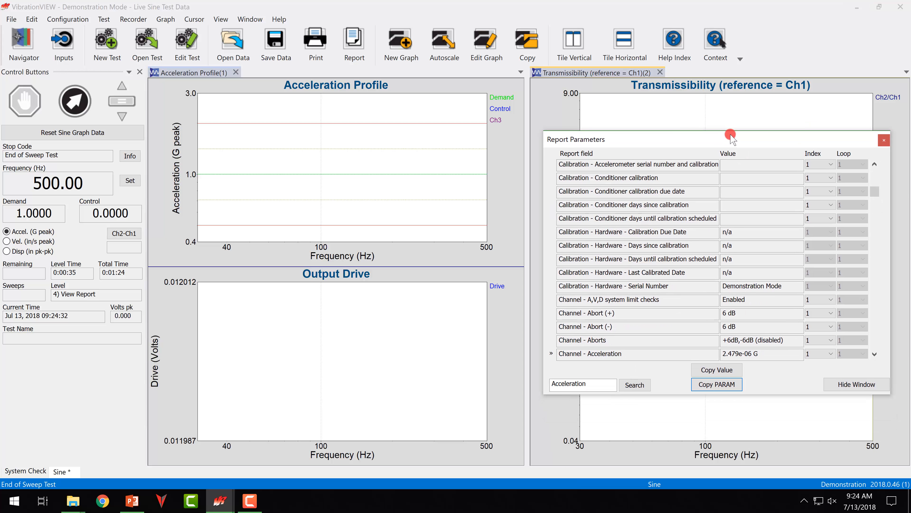
left_click(220, 506)
left_click(390, 290)
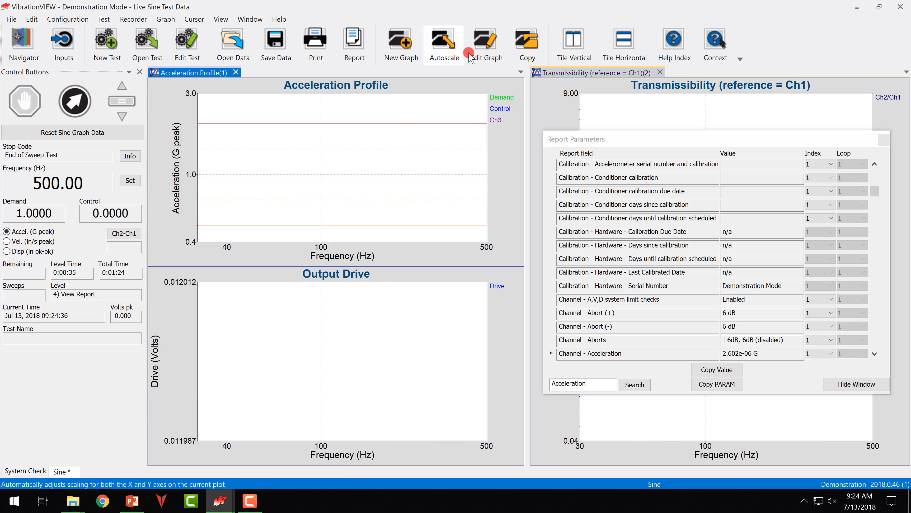
Step: Open the Help Index at the Sine Report Parameter Names topic under Reports and Forms, Report Parameters
left_click(655, 41)
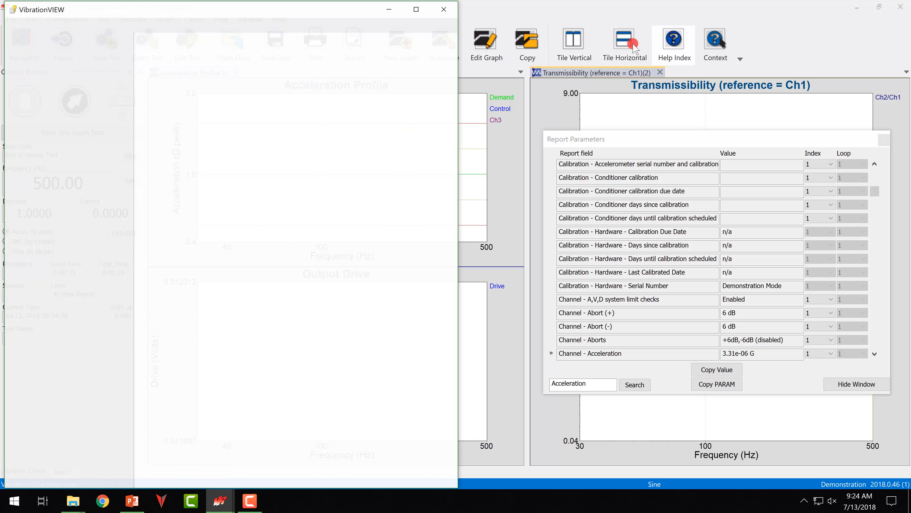
left_click(16, 227)
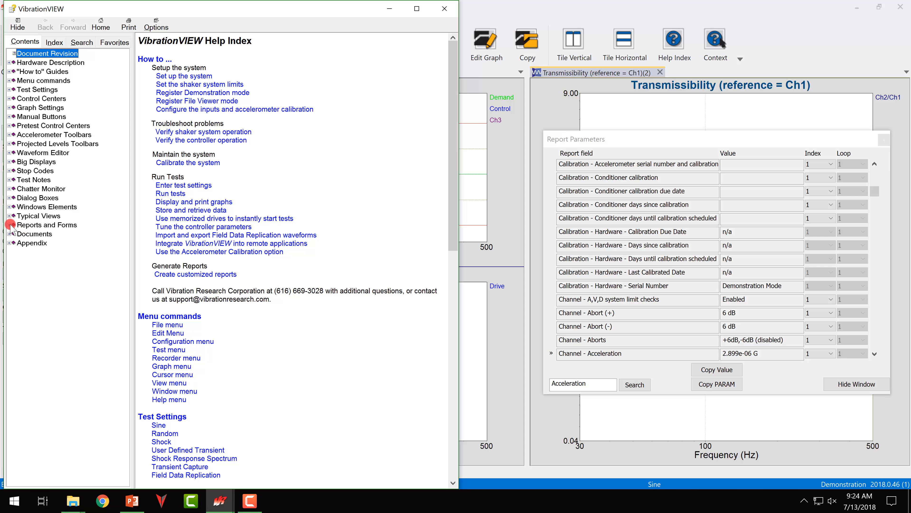
left_click(27, 225)
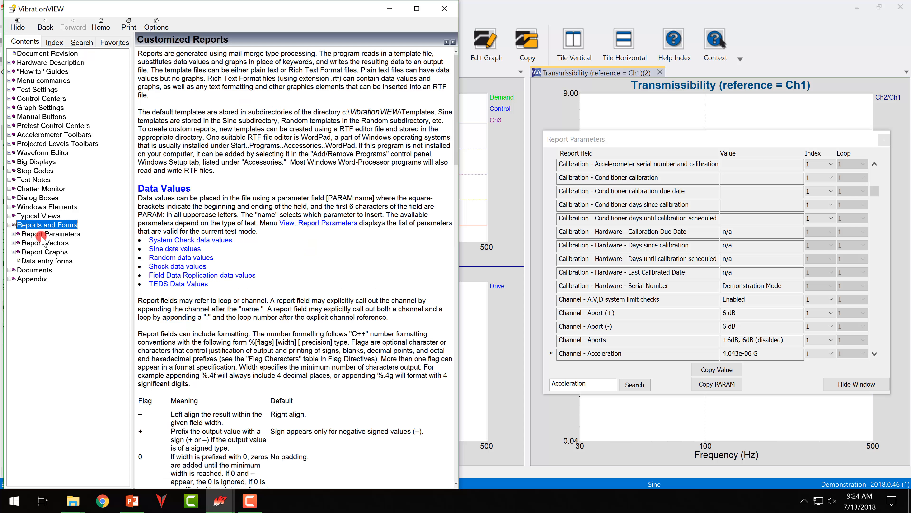
left_click(33, 234)
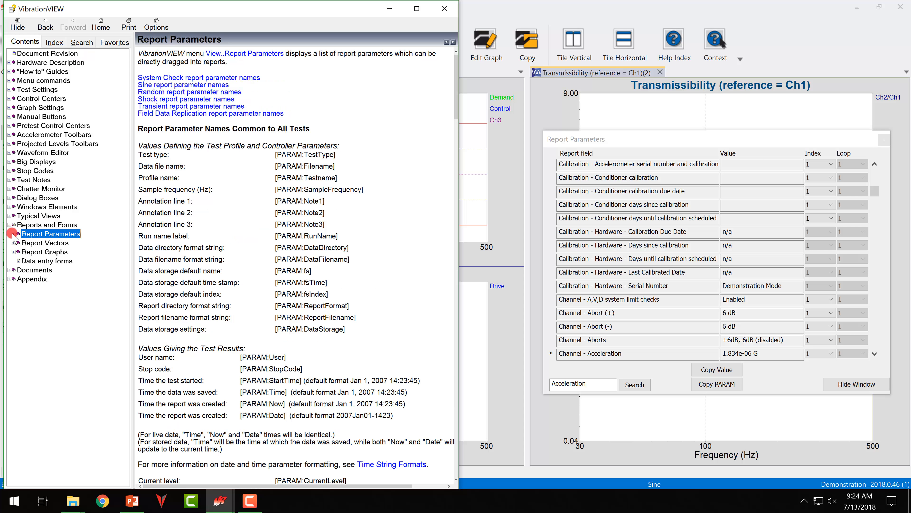
left_click(14, 234)
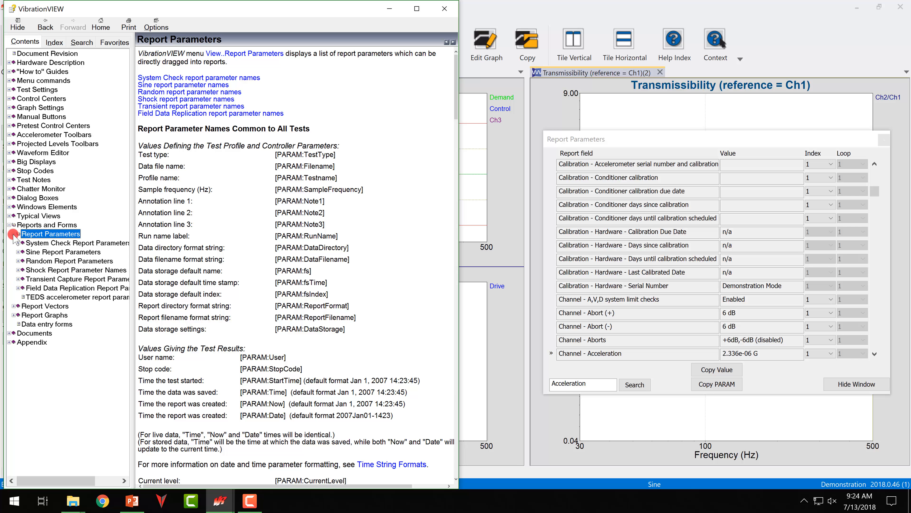
left_click(34, 254)
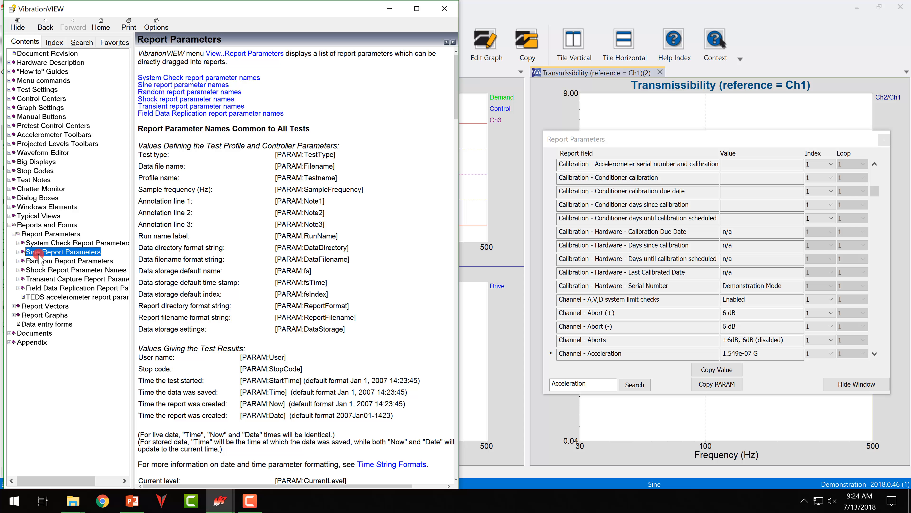
left_click(18, 252)
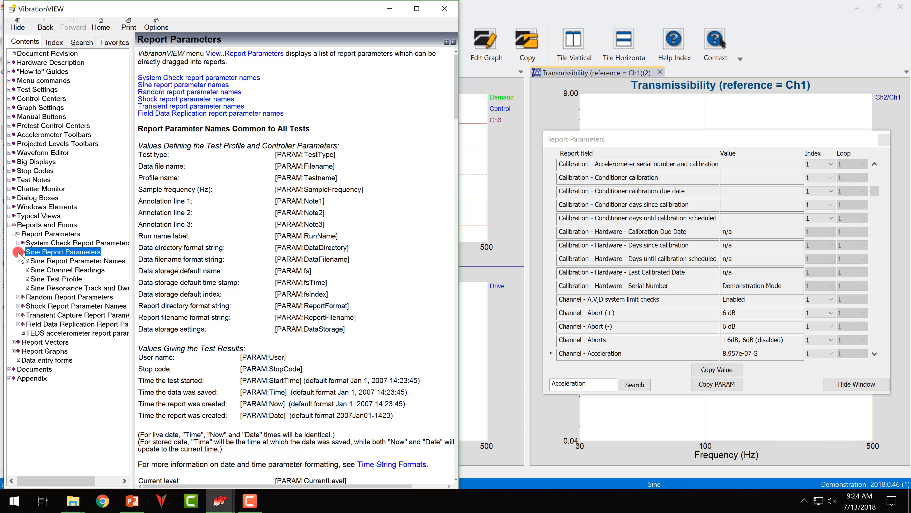
left_click(49, 261)
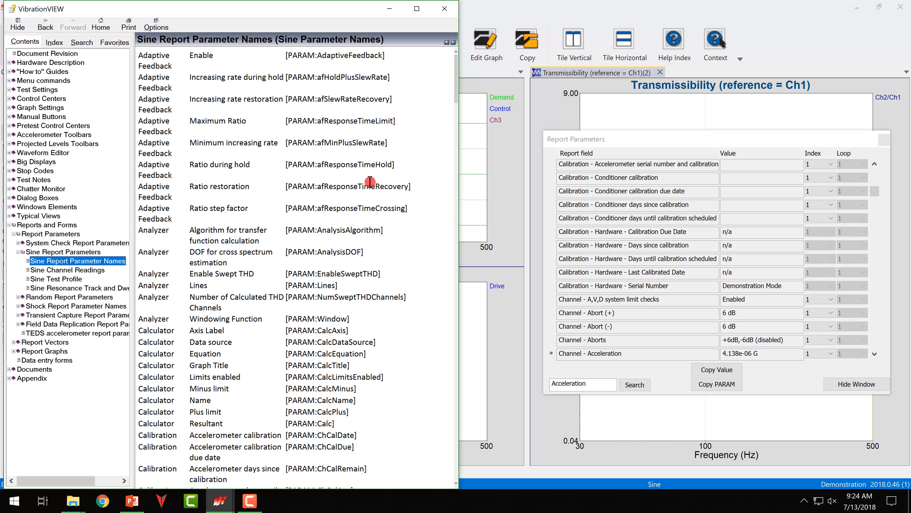
Step: Widen the help window and look through the list of sine report parameter names and their PARAM codes
left_click_drag(475, 170, 676, 183)
scroll(237, 158, "down", 15)
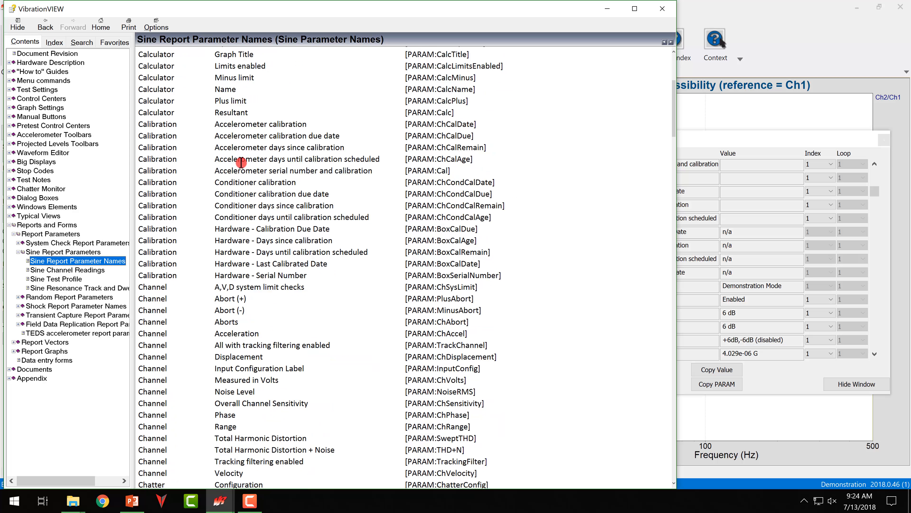
scroll(242, 175, "down", 20)
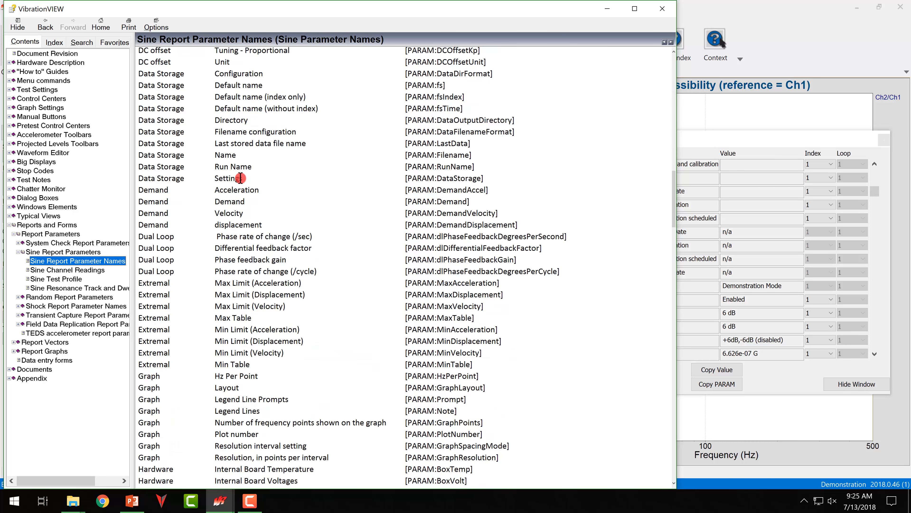
scroll(244, 211, "down", 20)
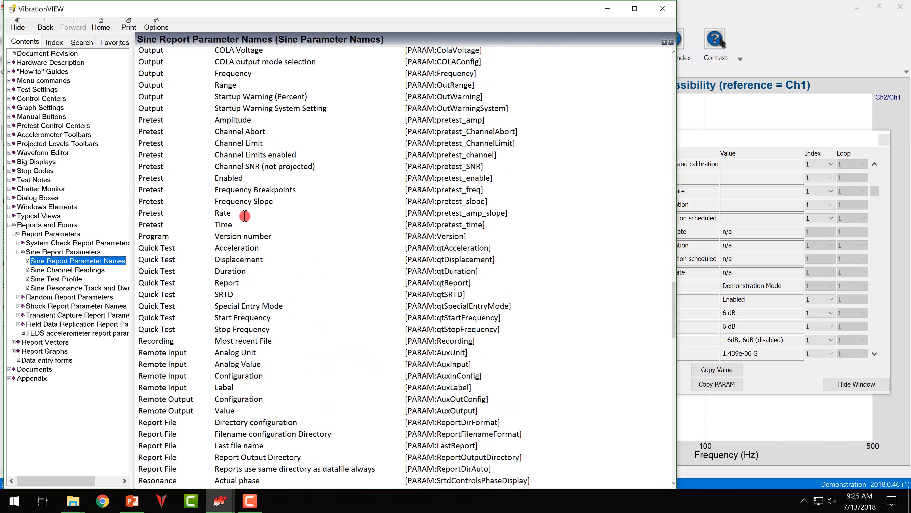
Step: Review the Sine Channel Readings and Sine Test Profile help topics for their PARAM codes
left_click(96, 271)
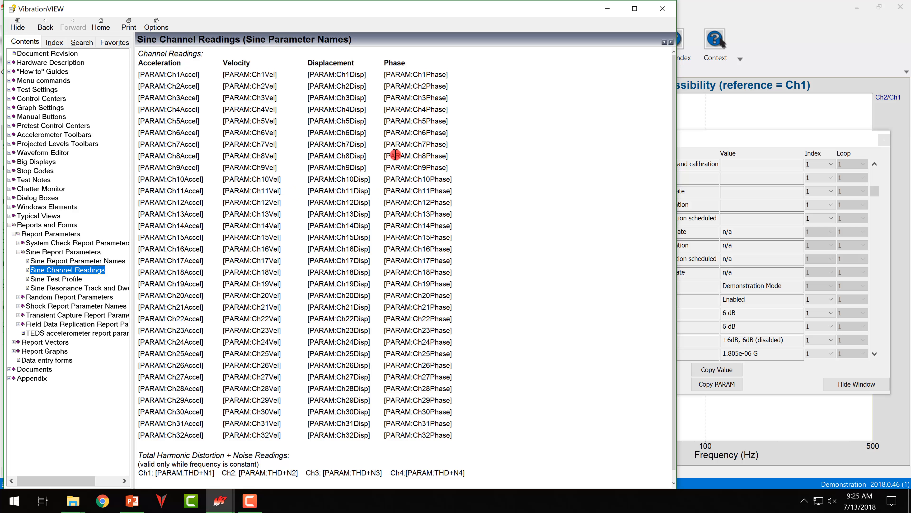
scroll(417, 154, "down", 1)
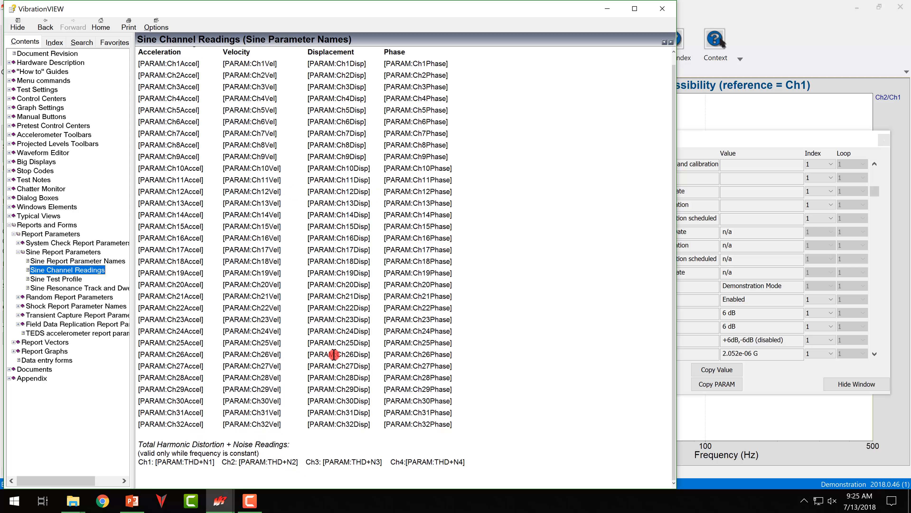
scroll(334, 354, "up", 1)
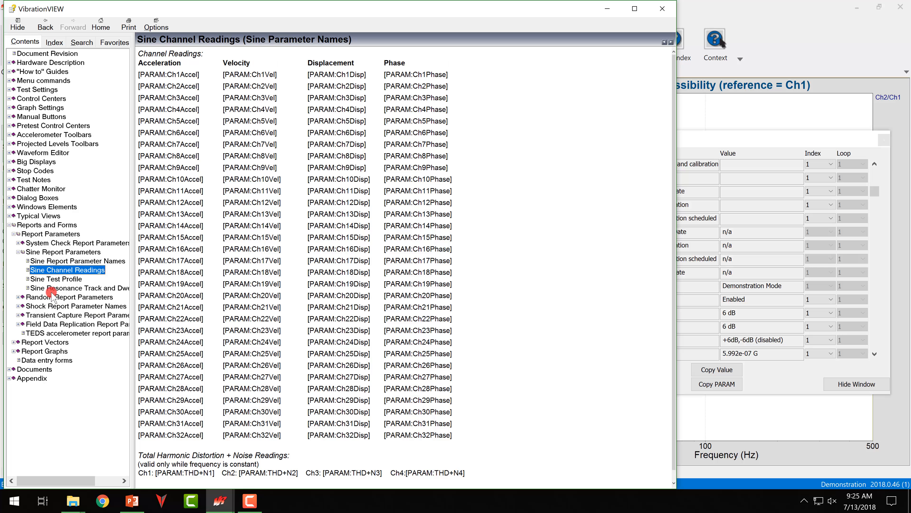
left_click(68, 279)
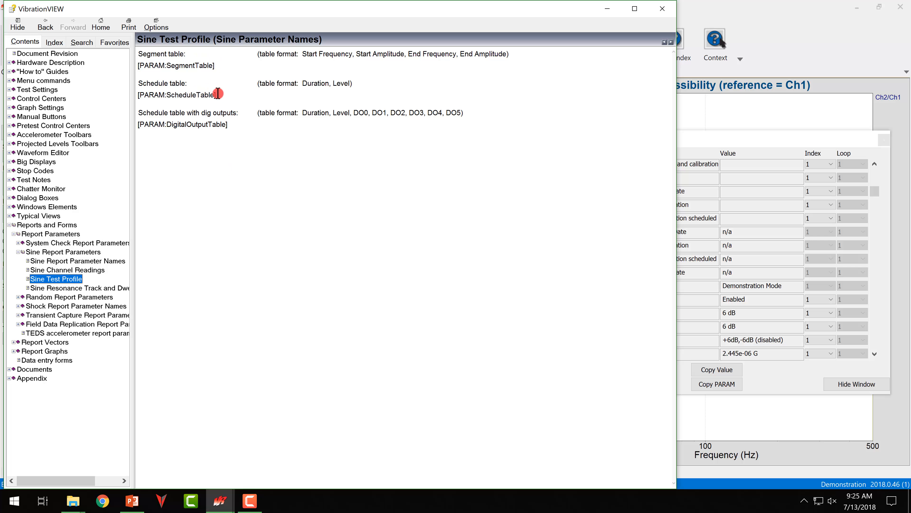
Step: Examine the Sine Resonance Track and Dwell help topic, highlighting the ResTable parameter and the resonance frequency and acceleration vectors
left_click(64, 288)
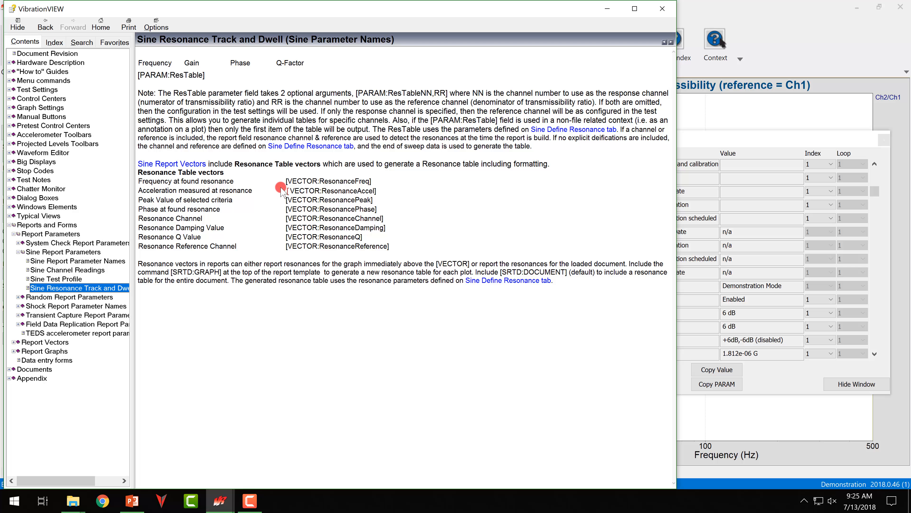
left_click_drag(213, 77, 133, 77)
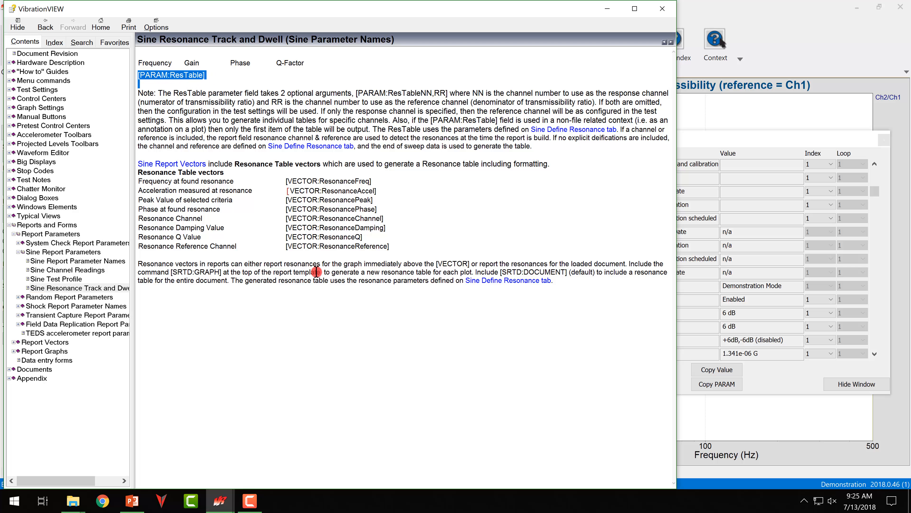
left_click_drag(278, 182, 364, 189)
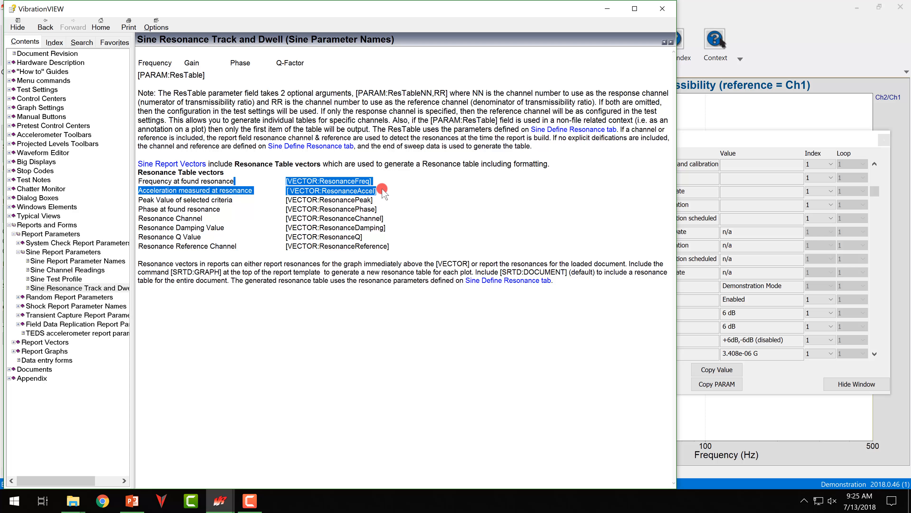
left_click(524, 242)
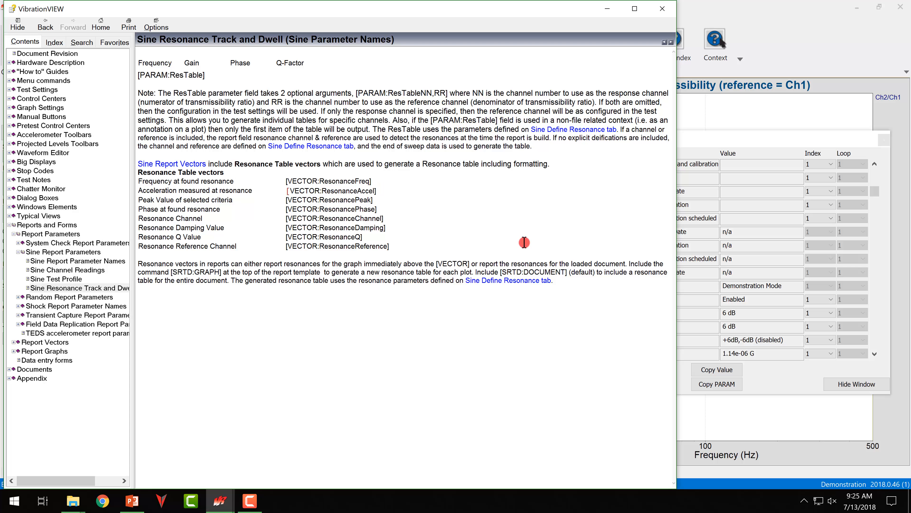
Step: Switch to the 2018 - Forms & Reports.pptx presentation in PowerPoint and run the slide show through to the Customizing Reports: Tables slide
left_click(144, 504)
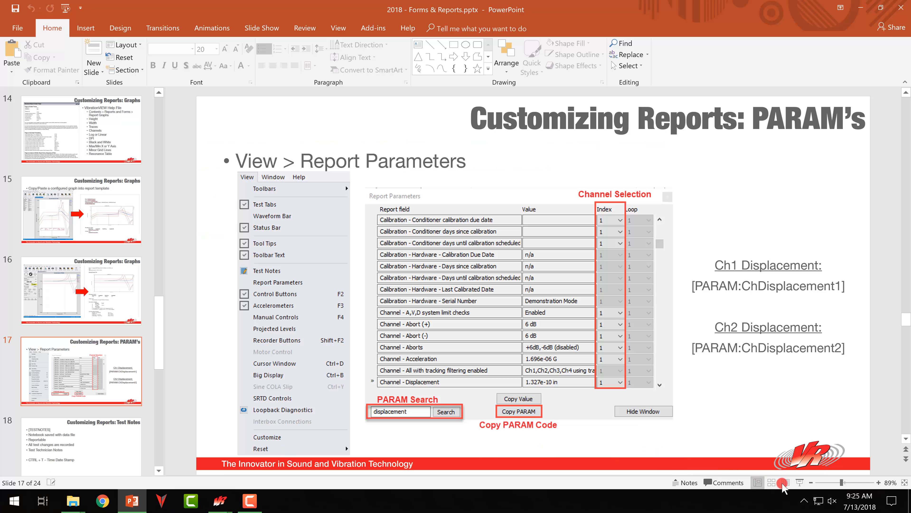
left_click(799, 482)
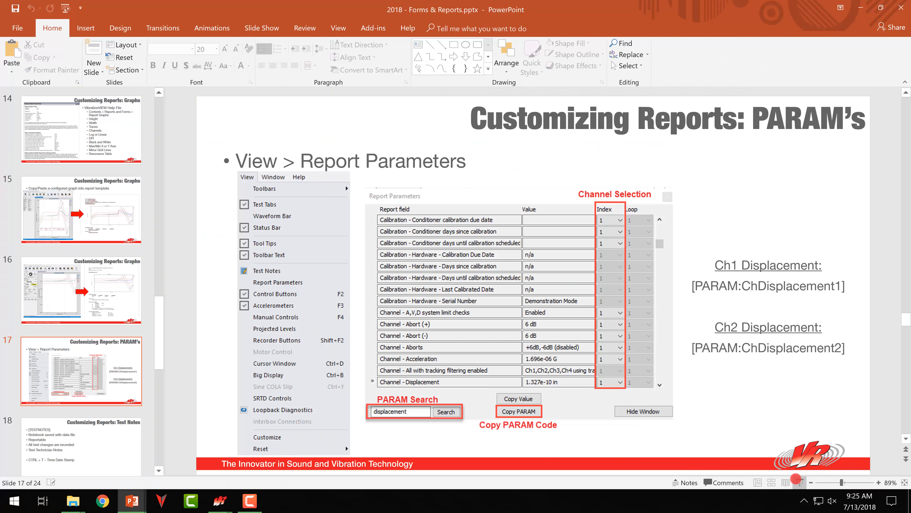
key("Right")
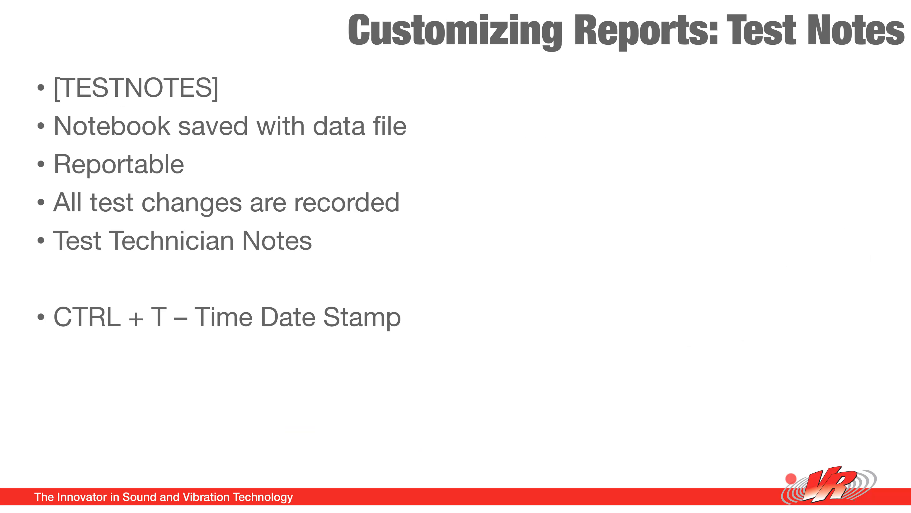
key("Right")
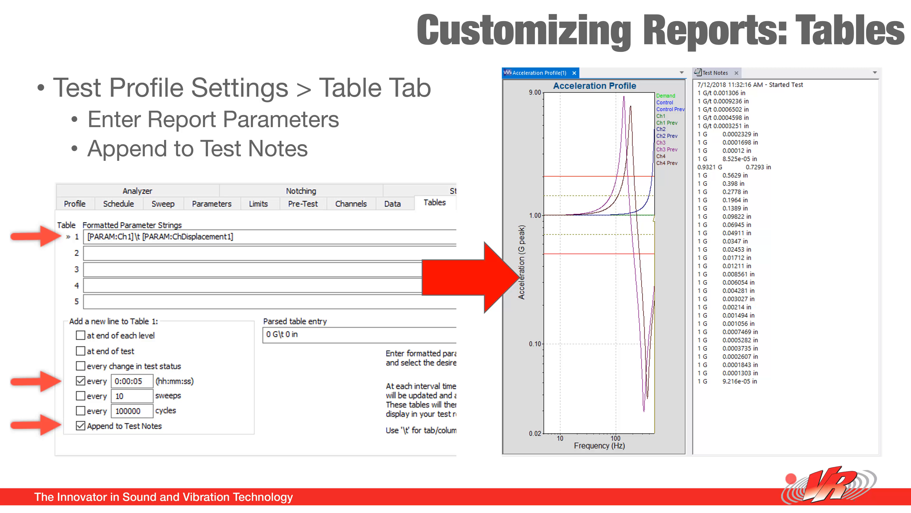
Step: Go back to the Customizing Reports: Test Notes slide, end the slide show and switch back to VibrationVIEW
key("Right")
key("Left")
key("Left")
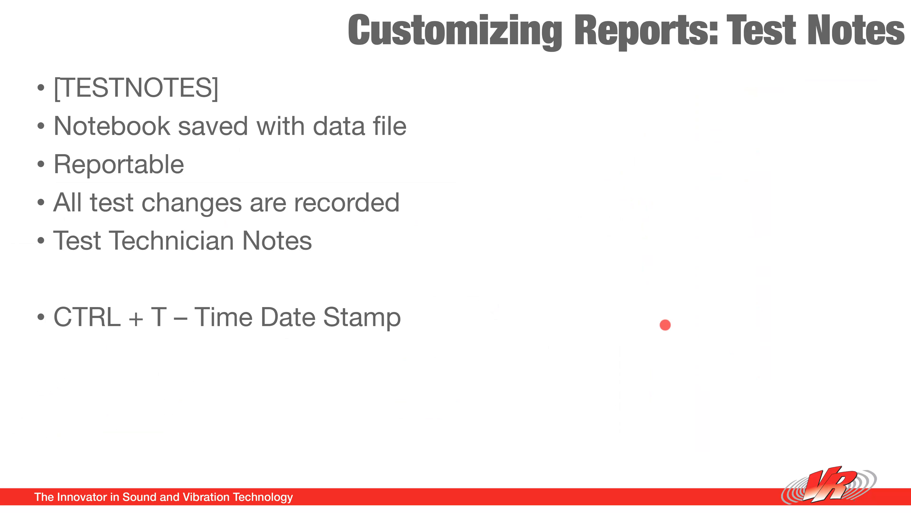
key("Escape")
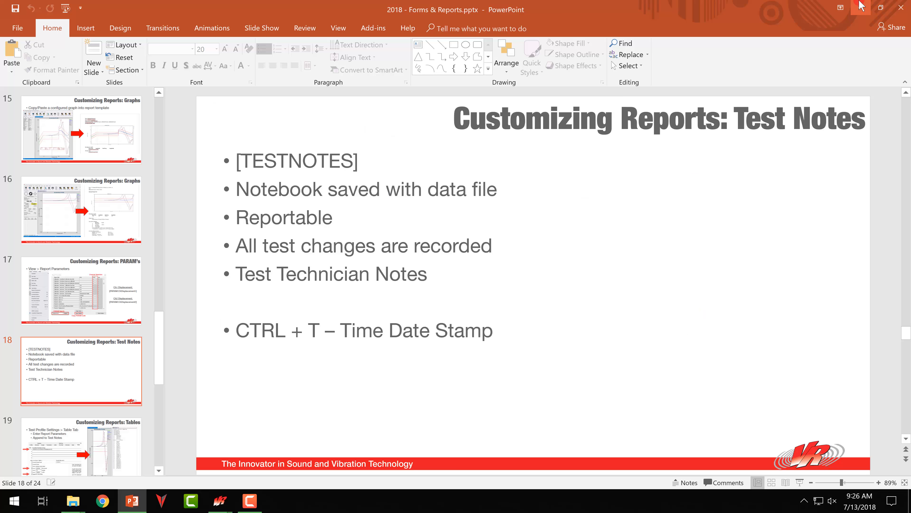
left_click(857, 6)
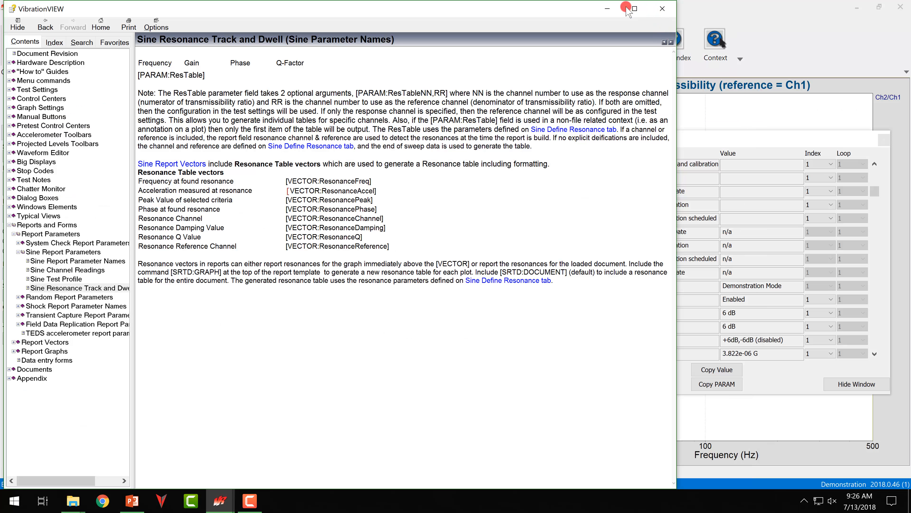
Step: Clear the help and report parameters windows out of the way and close the Transmissibility graph
left_click(607, 9)
left_click(870, 385)
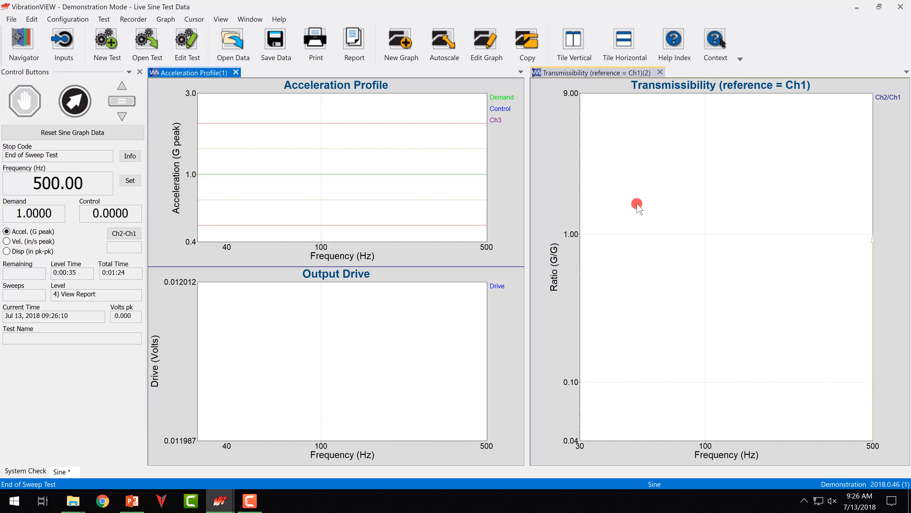
left_click(660, 72)
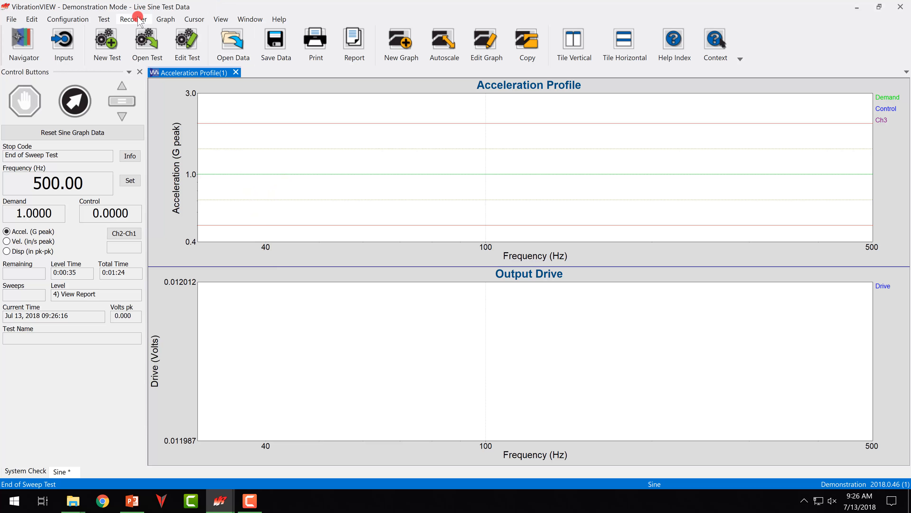
Step: Show the Test Notes window and tile it vertically beside the Acceleration Profile graph
left_click(219, 20)
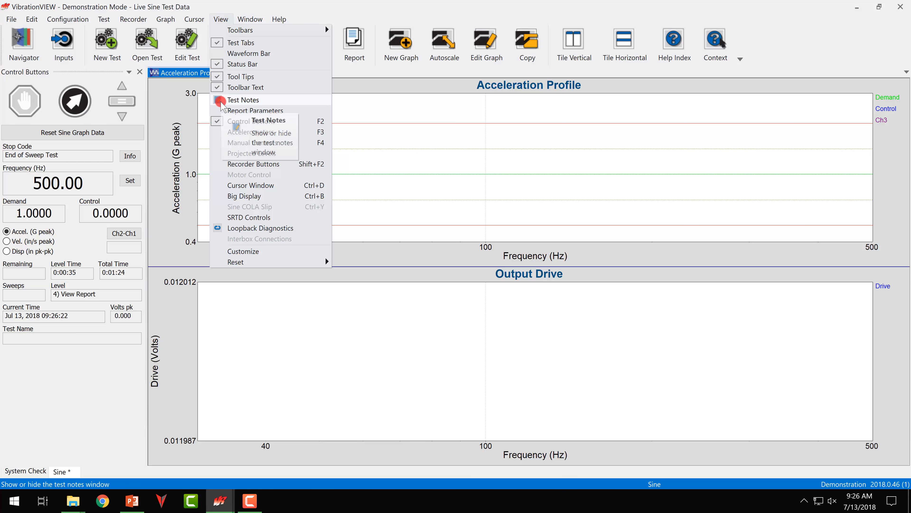
left_click(242, 100)
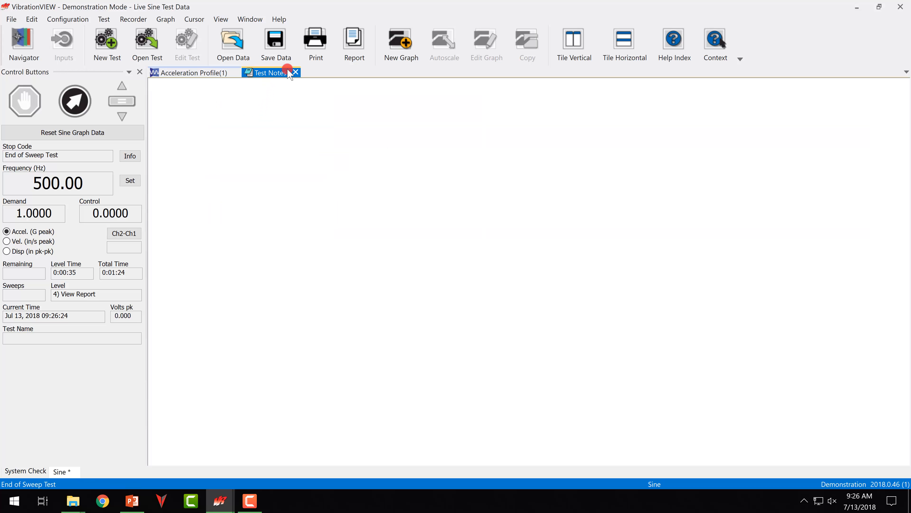
left_click(605, 55)
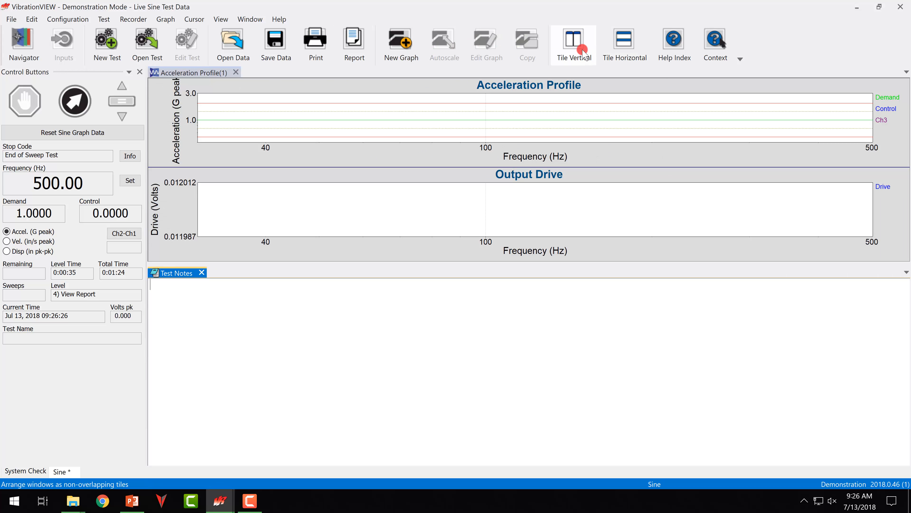
left_click(582, 50)
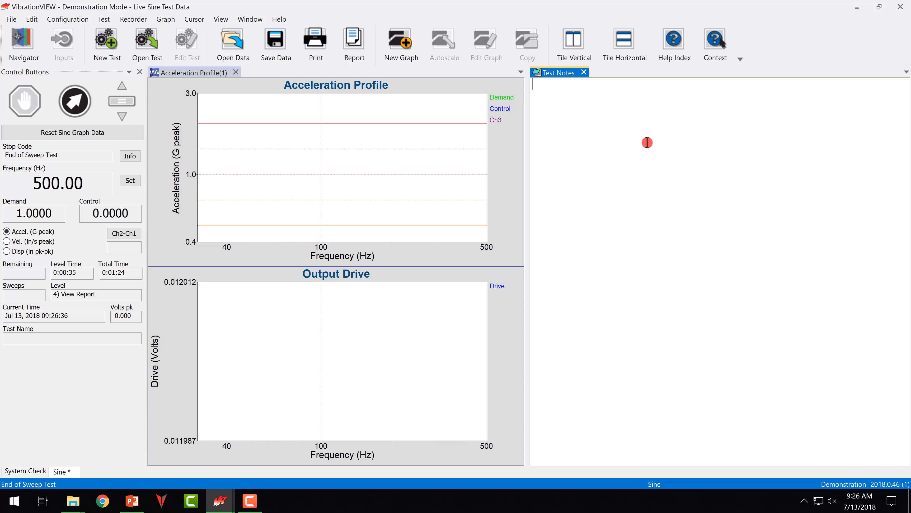
Step: Add a time-stamped "Starting test" line to the test notes, and run the sine test, continuing past the blank job data form
key("F5")
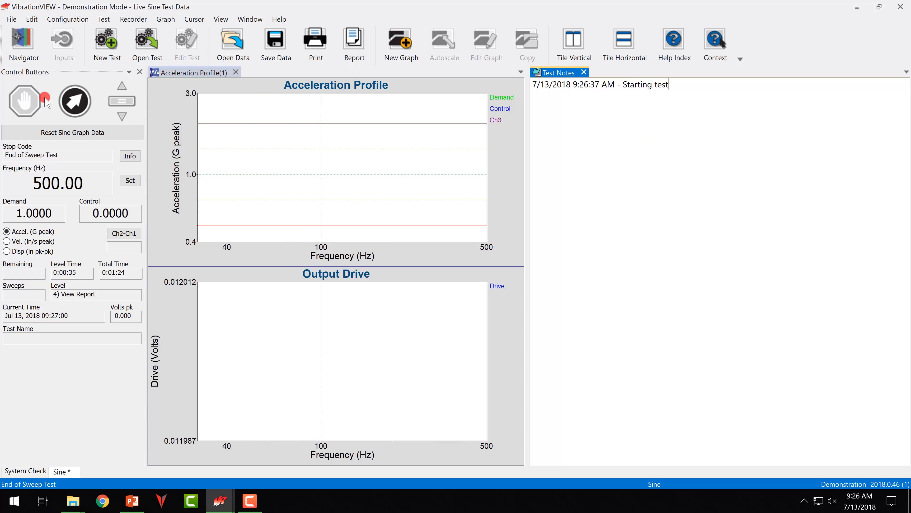
left_click(78, 104)
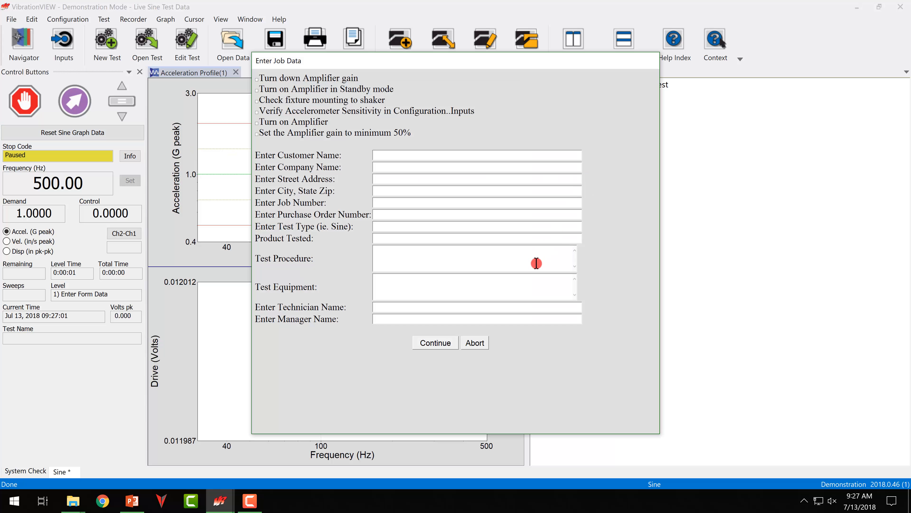
left_click(444, 343)
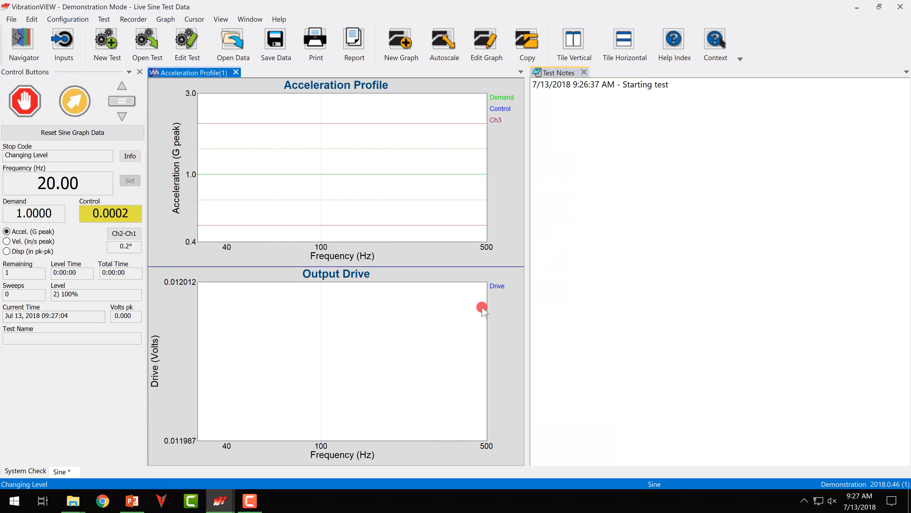
Step: Start a new line below the "Starting test" note and hold the running sweep at its current frequency
left_click(685, 84)
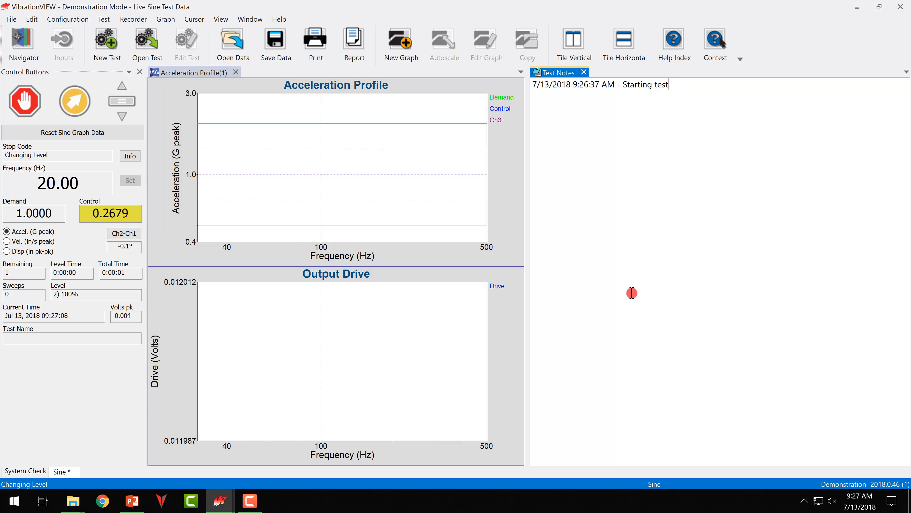
left_click(233, 205)
left_click(627, 128)
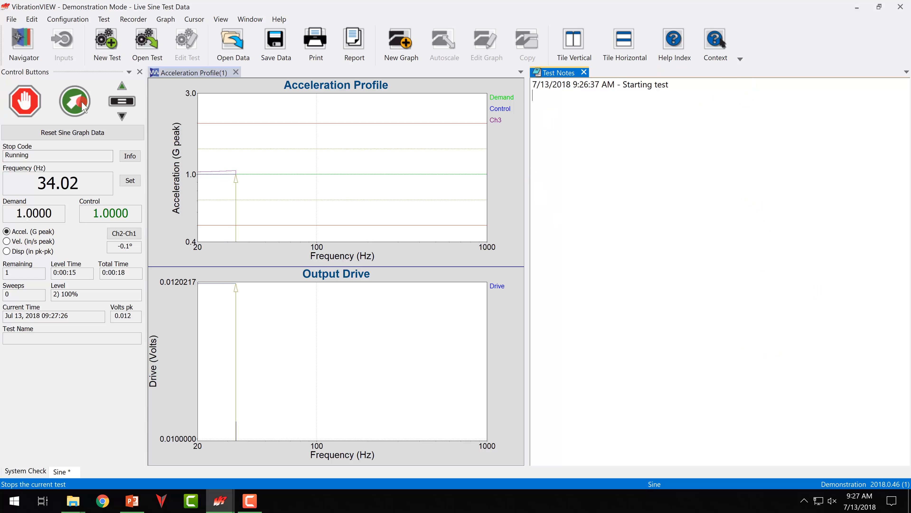
left_click(74, 101)
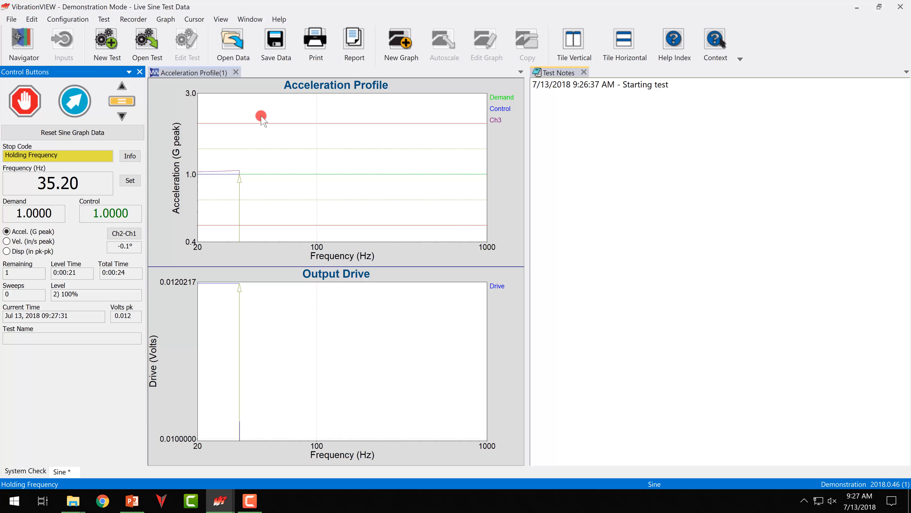
Step: Open the Tables settings of the current sine test and try starting the Table 1 formatted parameter string with "["
left_click(279, 142)
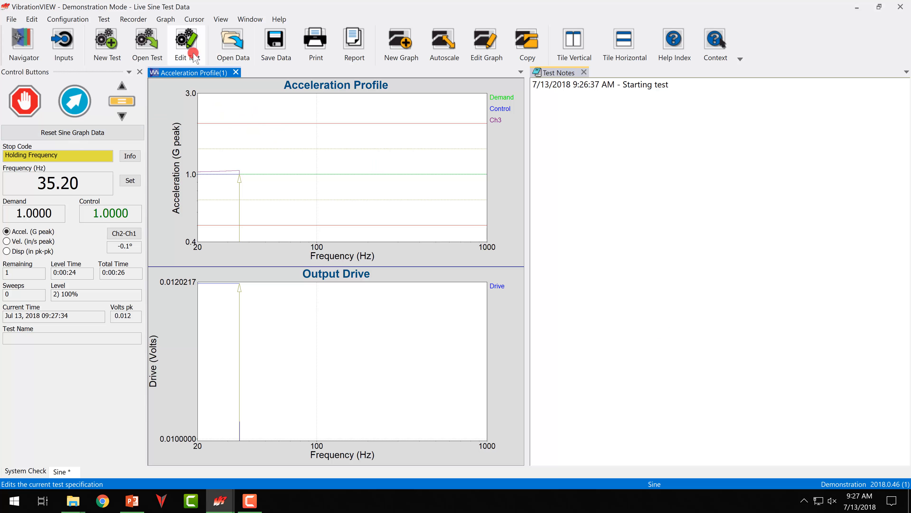
left_click(187, 40)
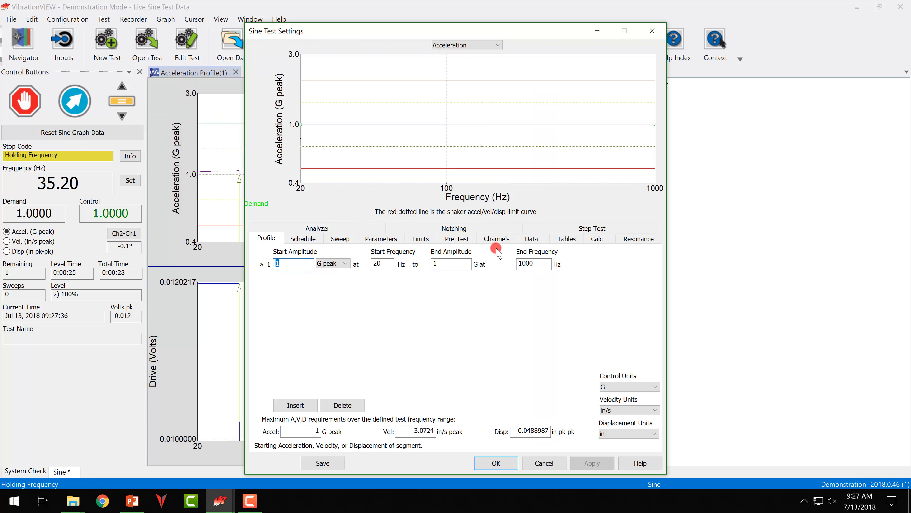
left_click(563, 239)
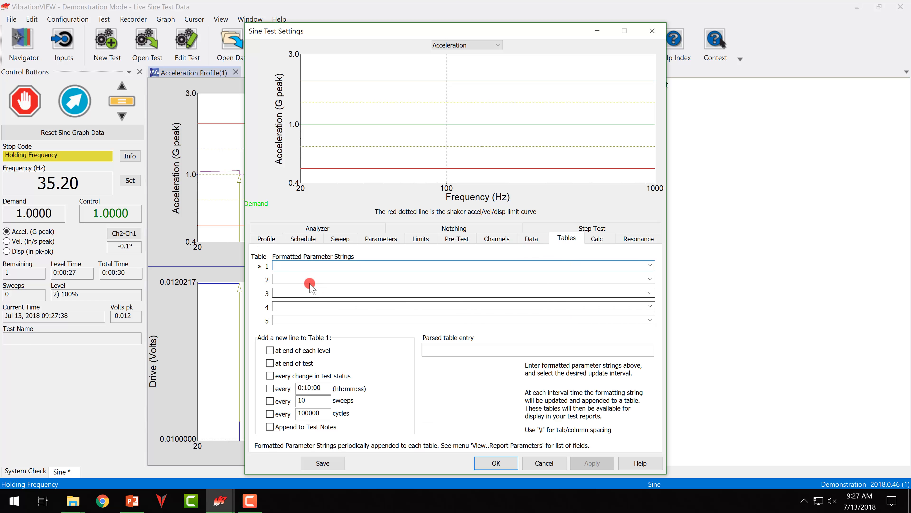
left_click(303, 269)
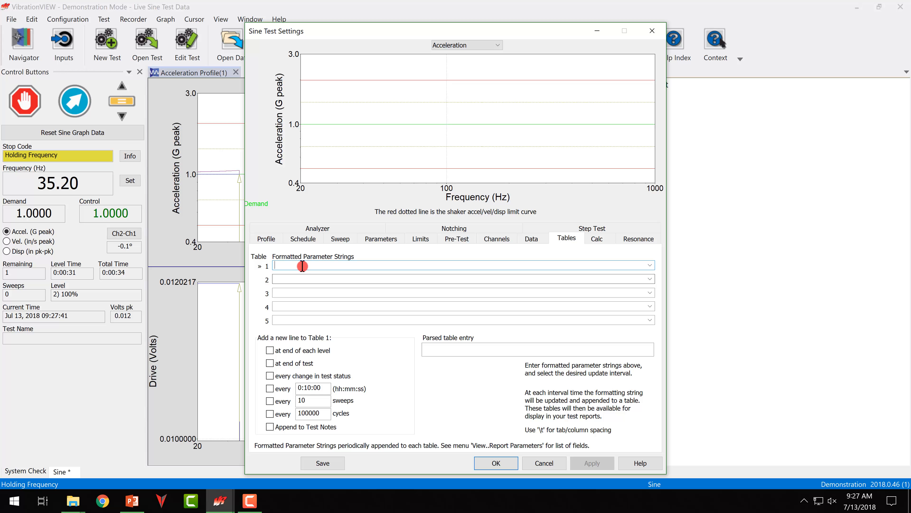
type("[")
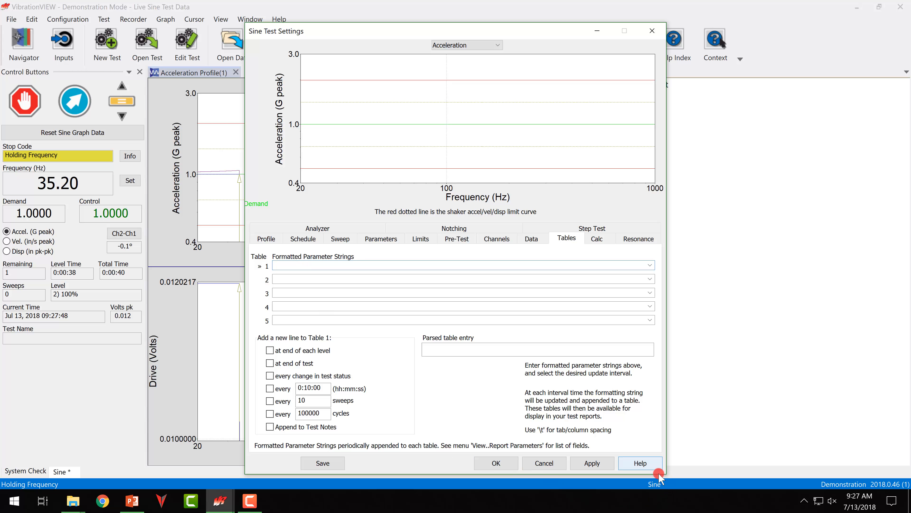
Step: Open the help from the Tables settings and read through the Customized Reports topic on data values, vectors, graphs and test notes
left_click(646, 465)
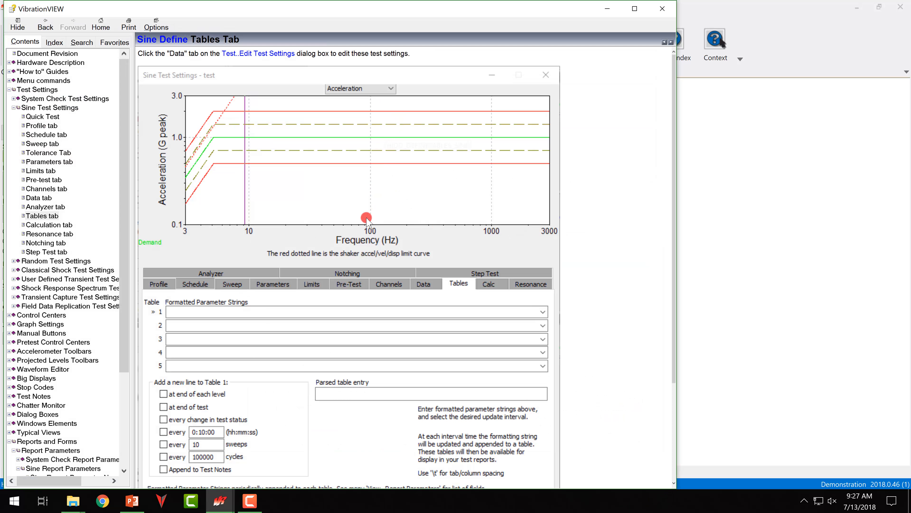
scroll(75, 377, "down", 4)
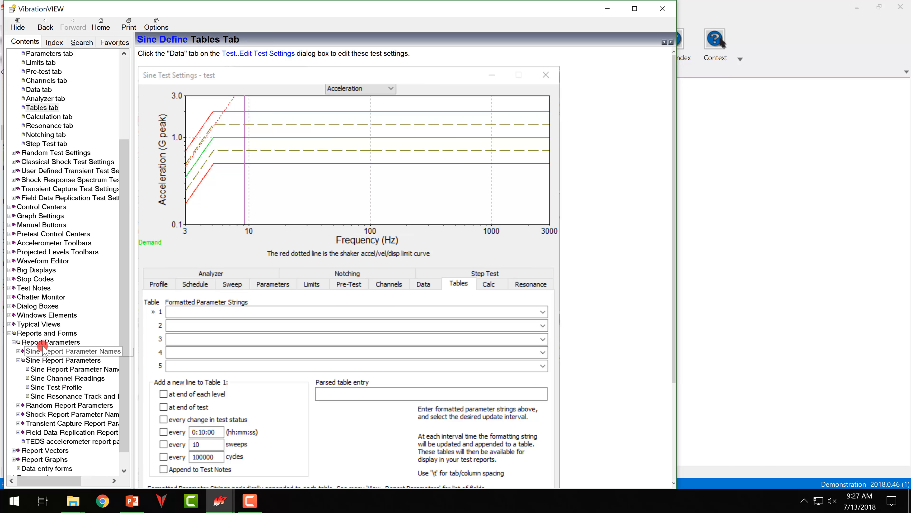
left_click(40, 333)
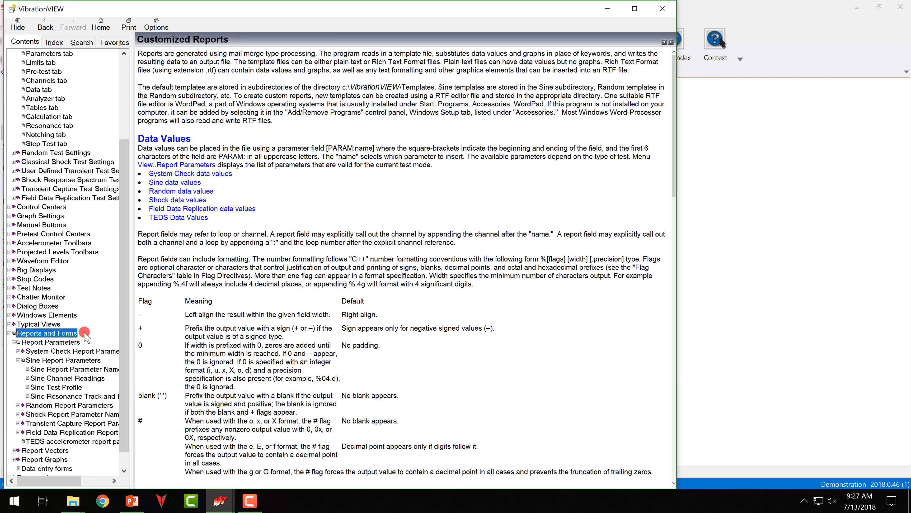
scroll(232, 304, "down", 20)
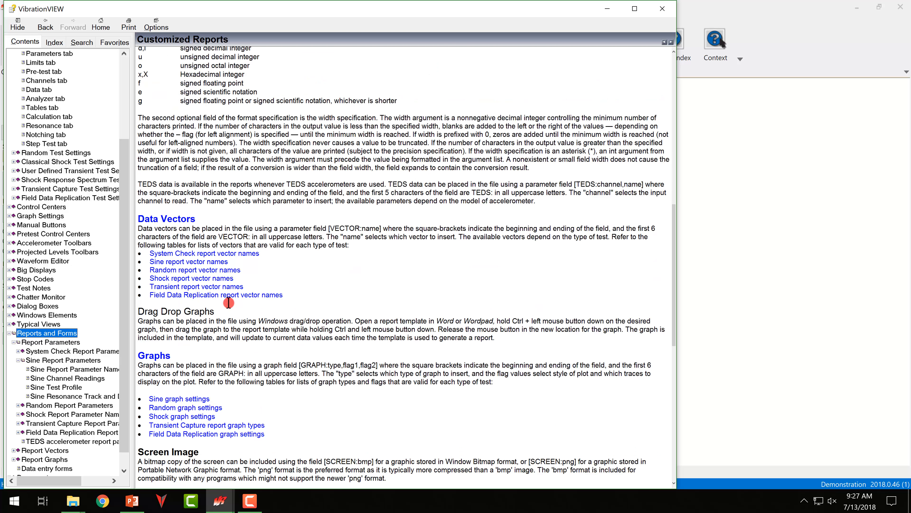
scroll(234, 301, "down", 4)
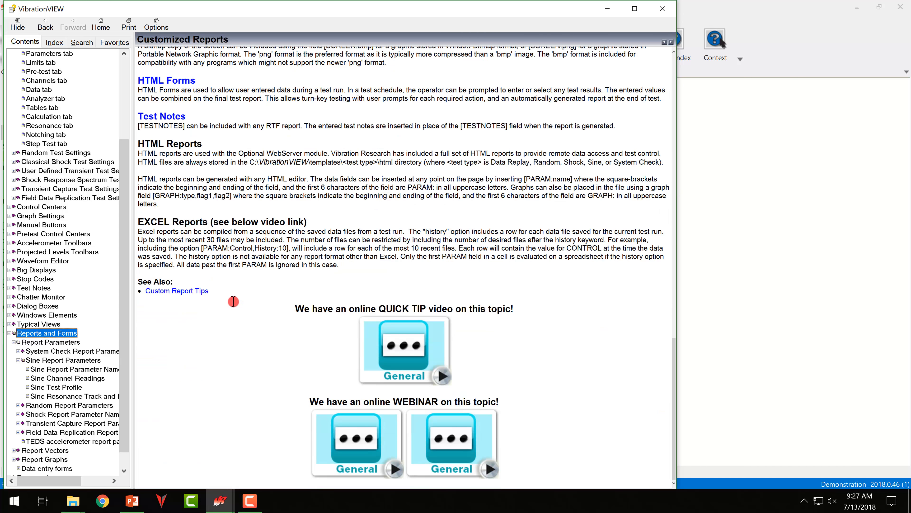
scroll(241, 293, "up", 3)
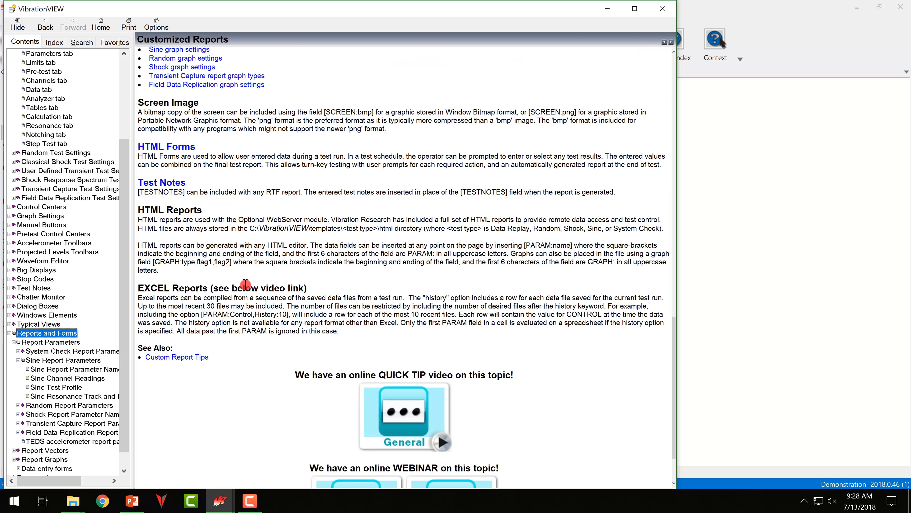
scroll(239, 253, "up", 9)
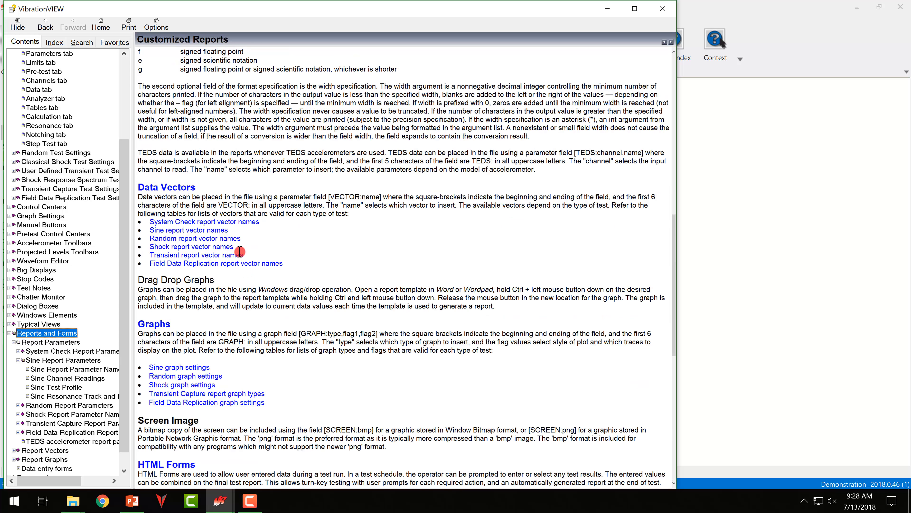
scroll(304, 269, "up", 9)
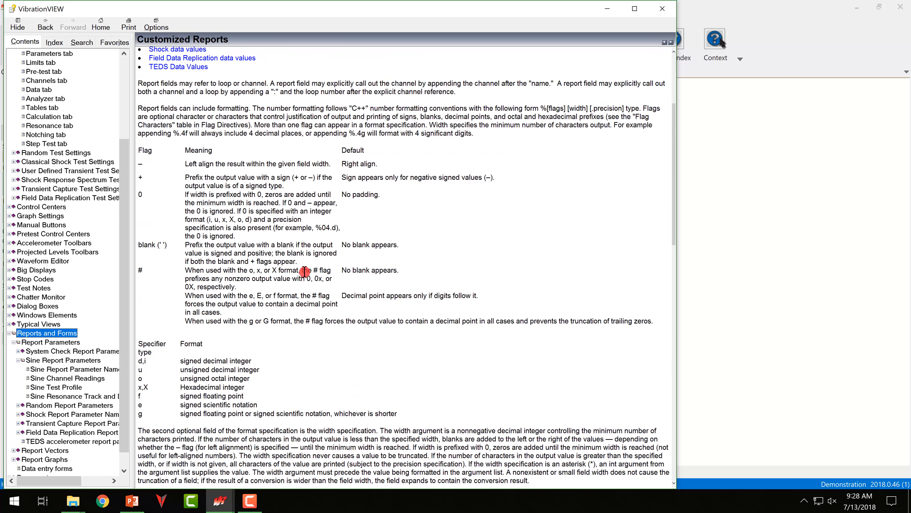
scroll(304, 272, "up", 2)
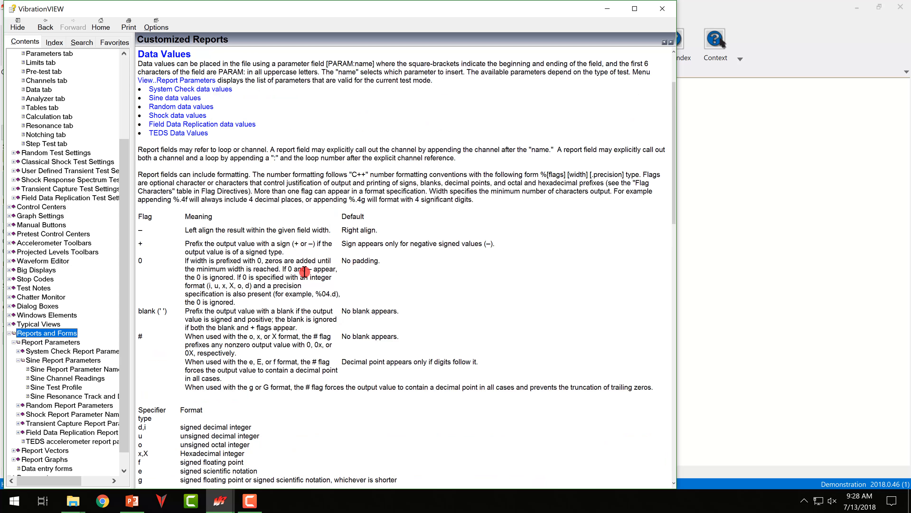
scroll(304, 272, "up", 3)
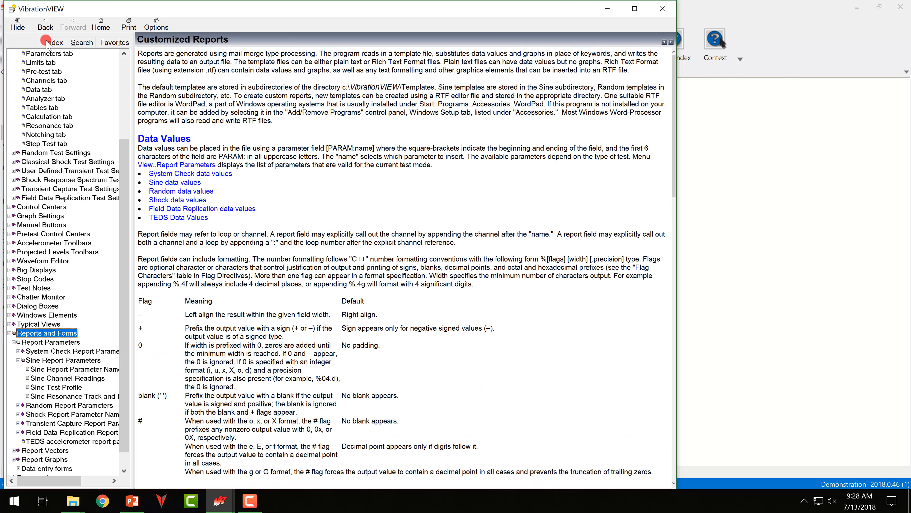
Step: Search the help for "Time" and then "Time Param", and open the Report Parameters topic
left_click(82, 42)
left_click(93, 63)
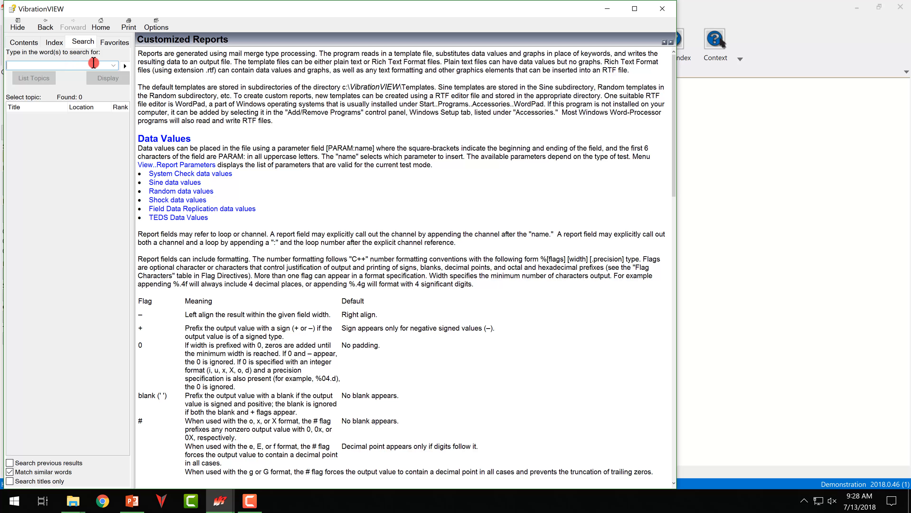
type("Time")
key("Return")
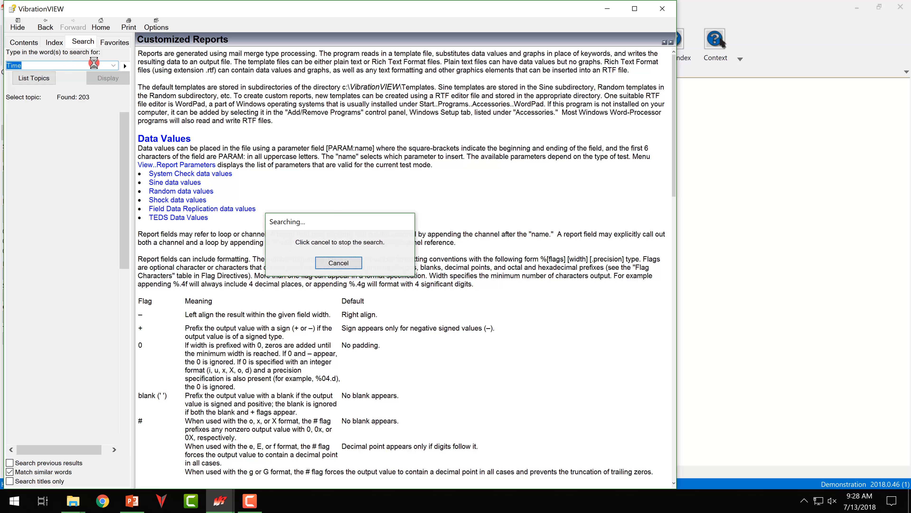
left_click(48, 61)
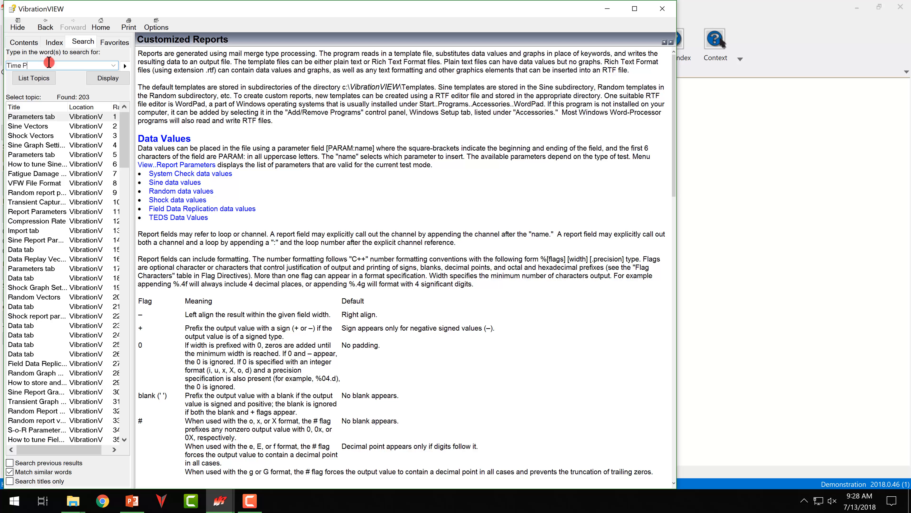
key("Return")
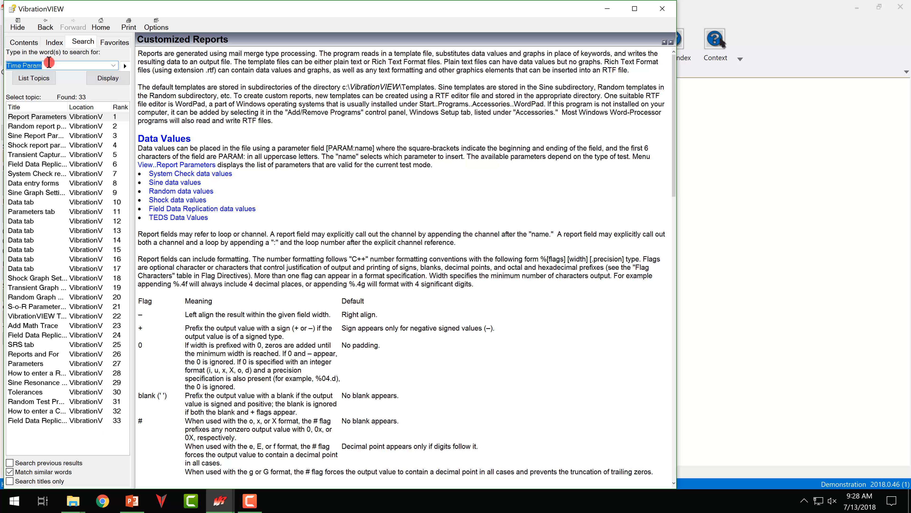
left_click(20, 117)
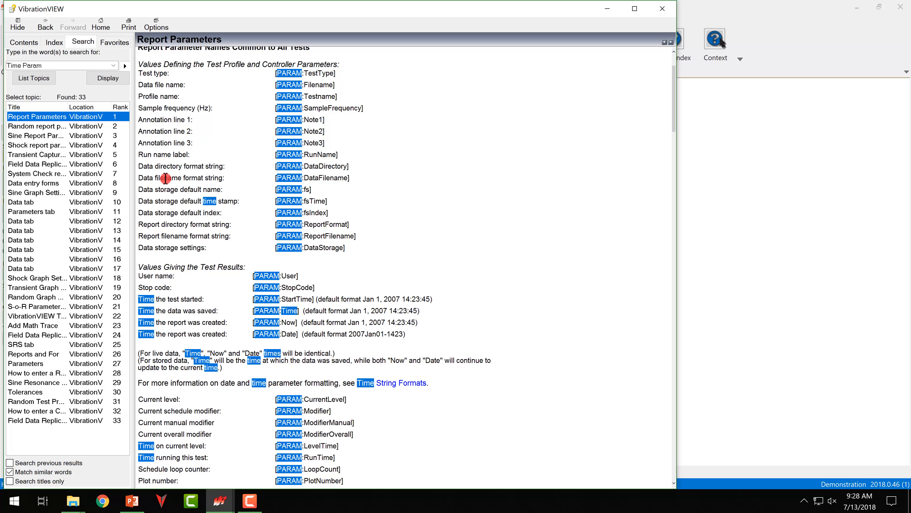
Step: Look up the data storage default time stamp parameter in the Report Parameters help topic and put the help away
left_click_drag(139, 189, 219, 203)
left_click(340, 203)
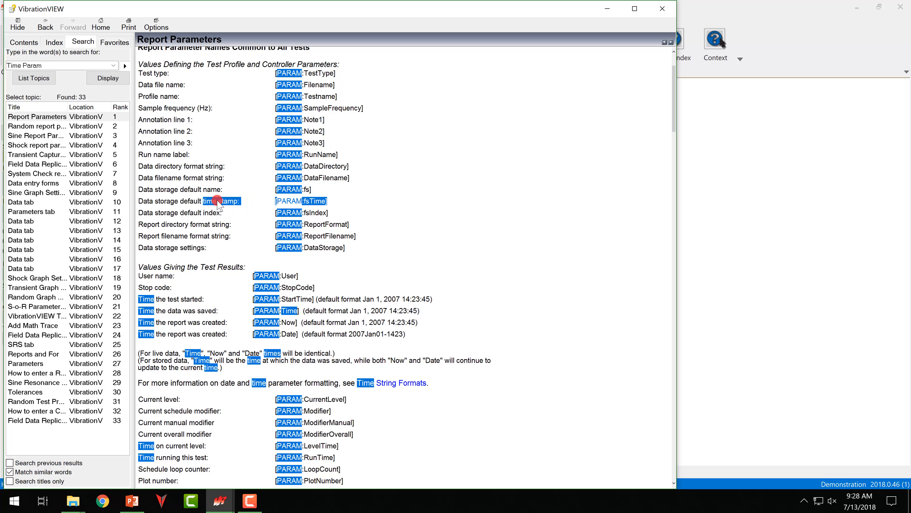
left_click(511, 217)
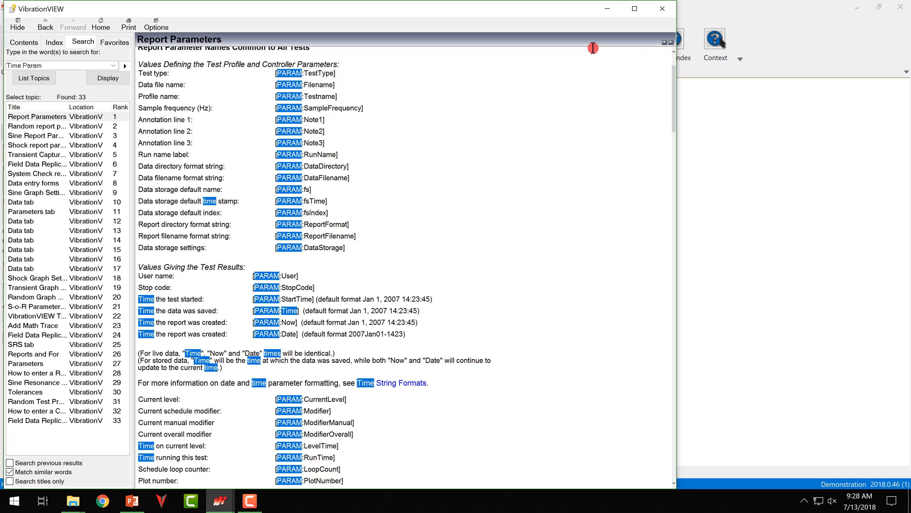
left_click(608, 8)
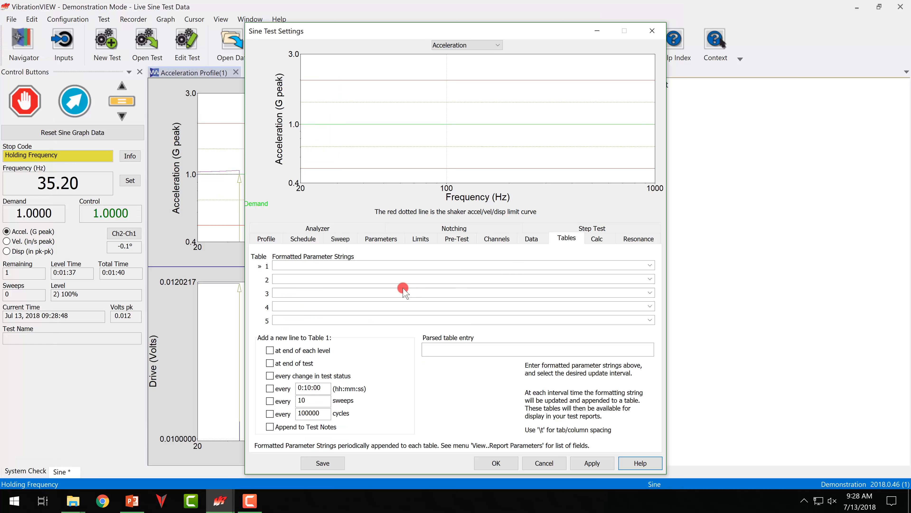
Step: Enter "[PARAM:fsTime]\t [PARAM:ChAccel1]\t [PARAM:ChDisp1] \t [PARAM:ChVel1]" as the formatted parameter string of Table 1 and check its parsed entry
left_click(284, 265)
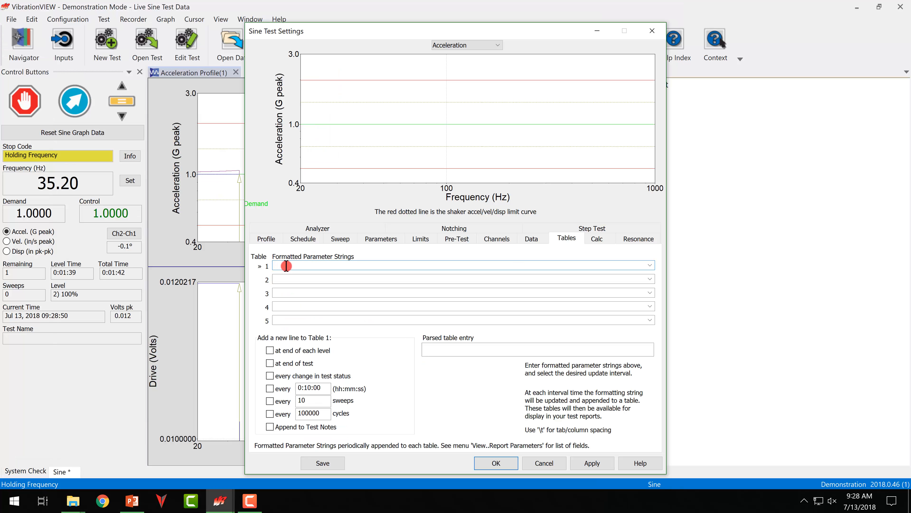
type("[PARAM:fsTime]\\t")
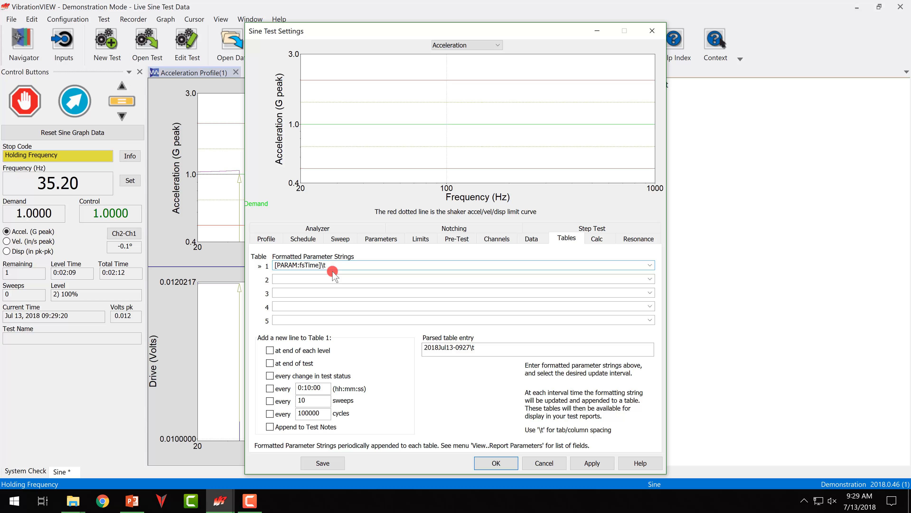
type("[PARAM:ChAccel1]")
key("BackSpace")
key("BackSpace")
key("BackSpace")
key("BackSpace")
key("BackSpace")
key("BackSpace")
key("BackSpace")
key("BackSpace")
key("BackSpace")
type("[PARAM:ChAccel1]")
type("RAM:ChDisp")
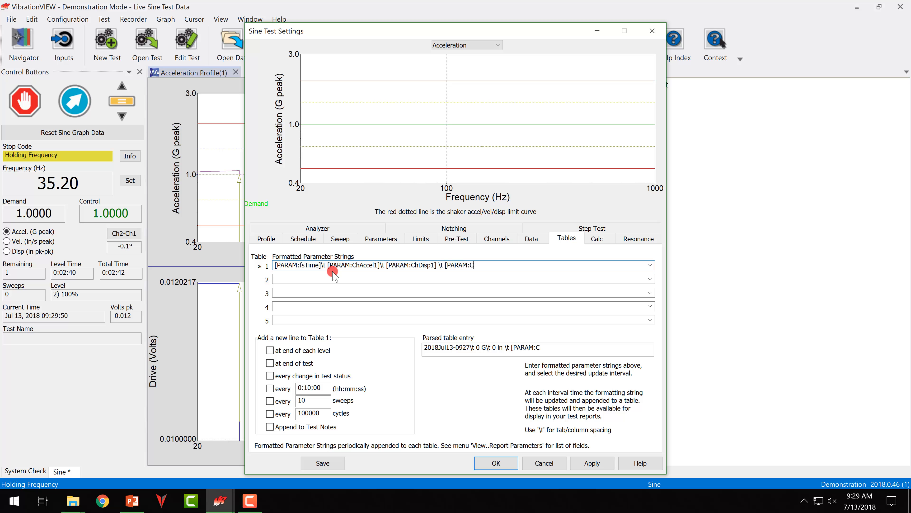
type("hVel1")
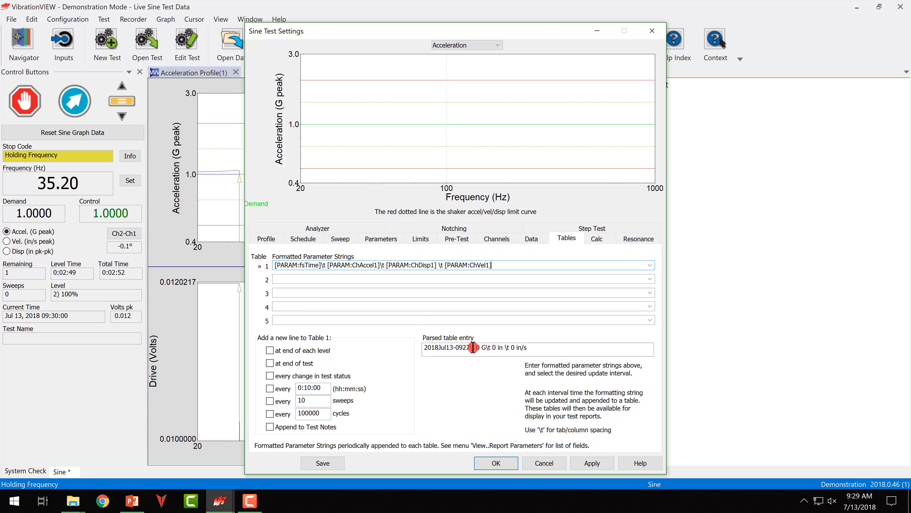
left_click_drag(476, 347, 528, 349)
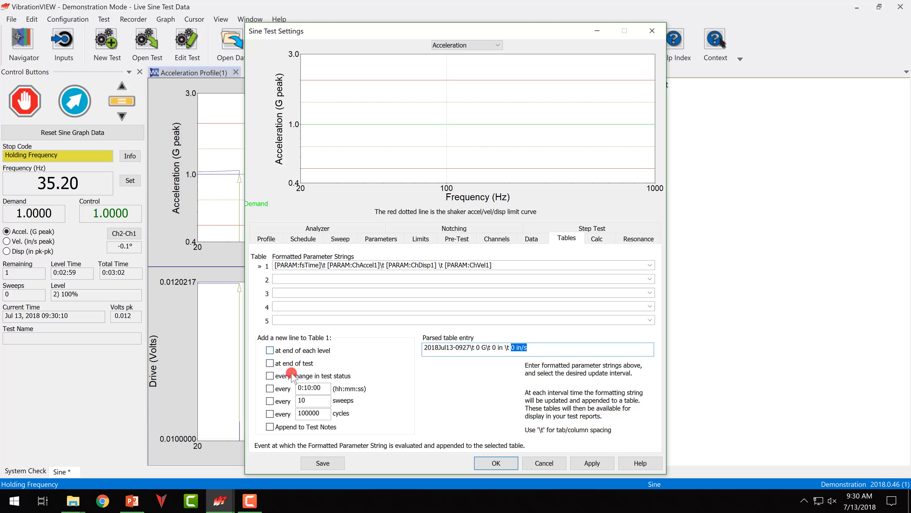
Step: Append Table 1 to the test notes and have it add a new line every 10 seconds
left_click(271, 427)
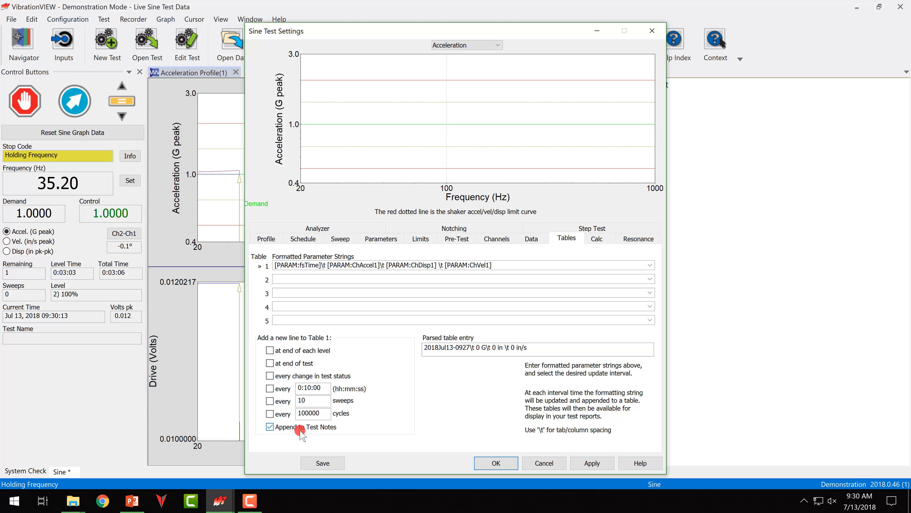
left_click(291, 405)
double_click(302, 400)
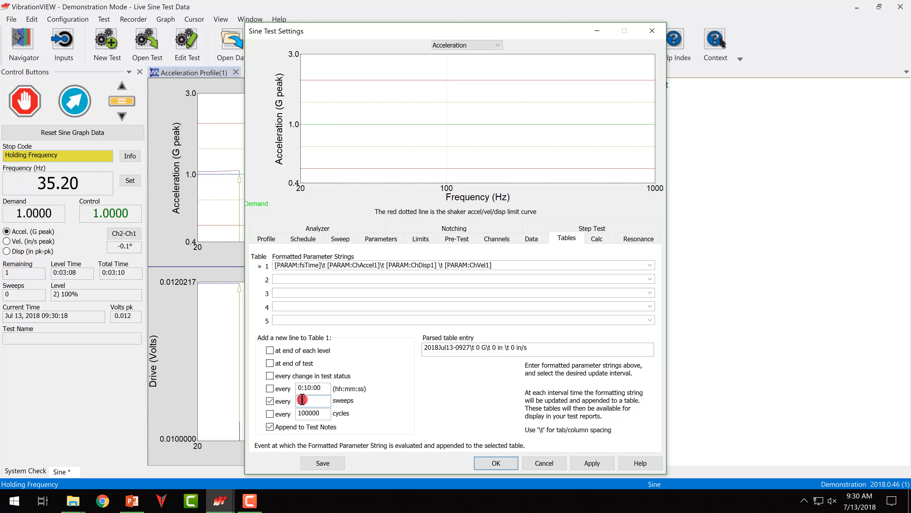
left_click(270, 401)
left_click(270, 388)
double_click(312, 387)
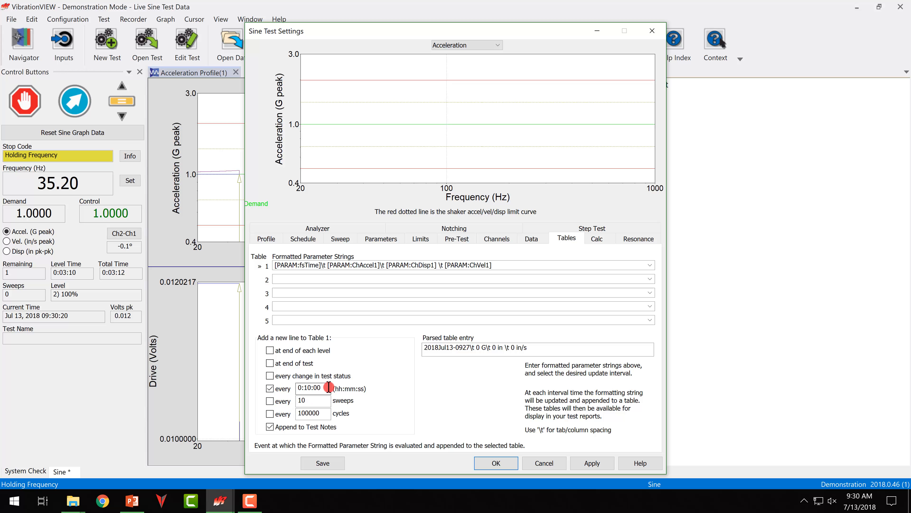
type("10")
left_click(269, 387)
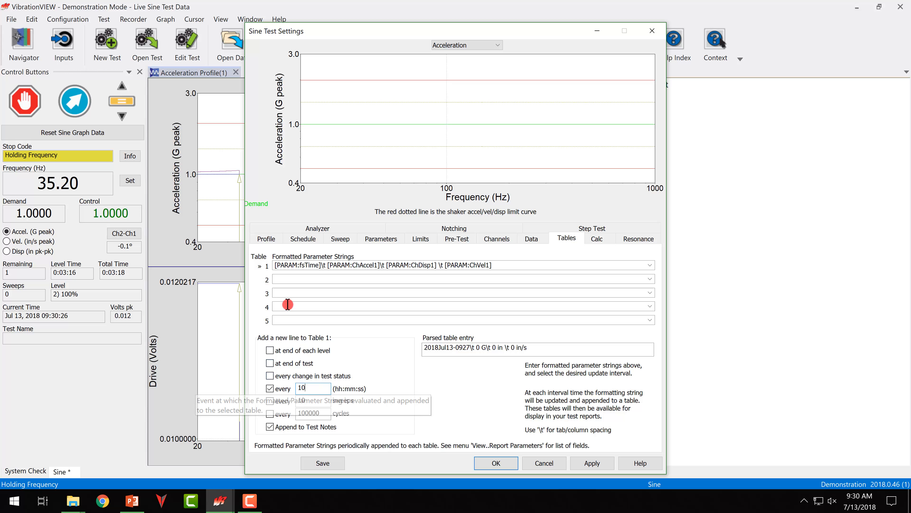
Step: Enter "[GRAPH:Accel]" as the formatted parameter string of Table 2 and append that table to the test notes
left_click(294, 280)
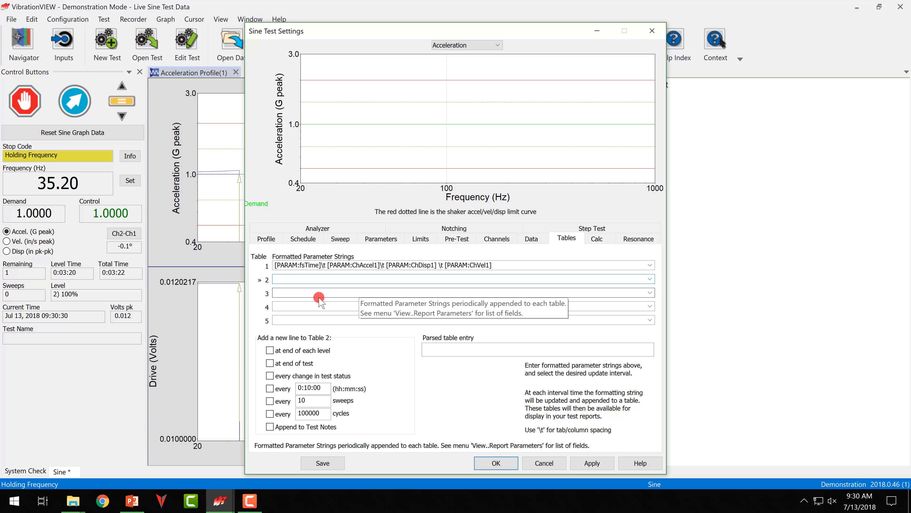
type("[GRAPH:Accel")
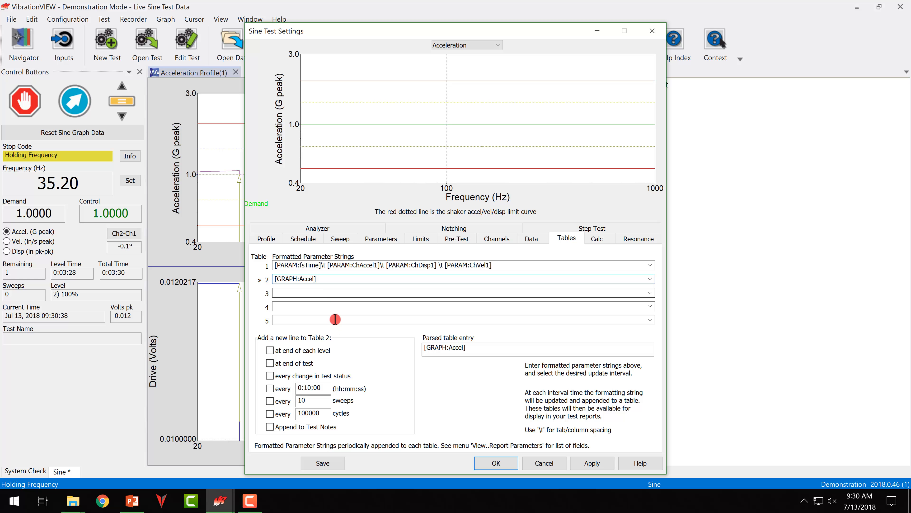
left_click(284, 427)
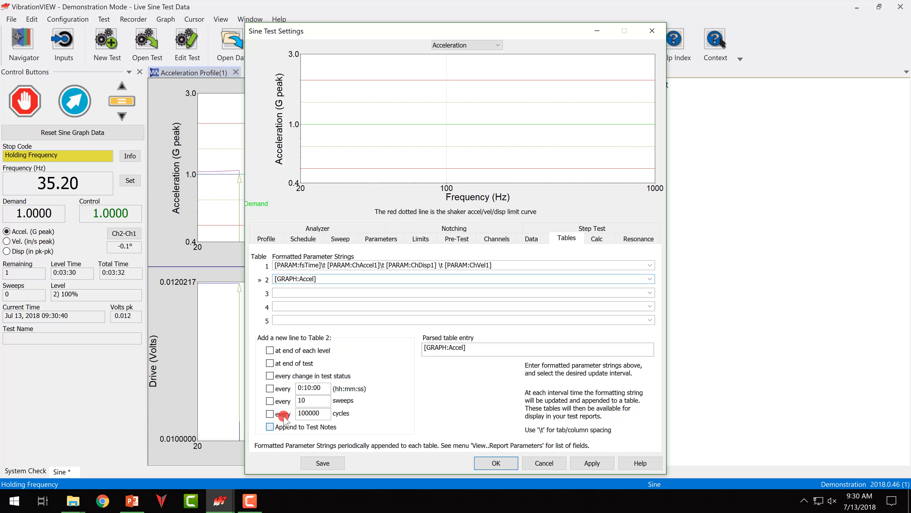
Step: Have Table 2 add a new line every 30 seconds, apply the sine test settings and close them
left_click(271, 389)
double_click(314, 388)
type("30s")
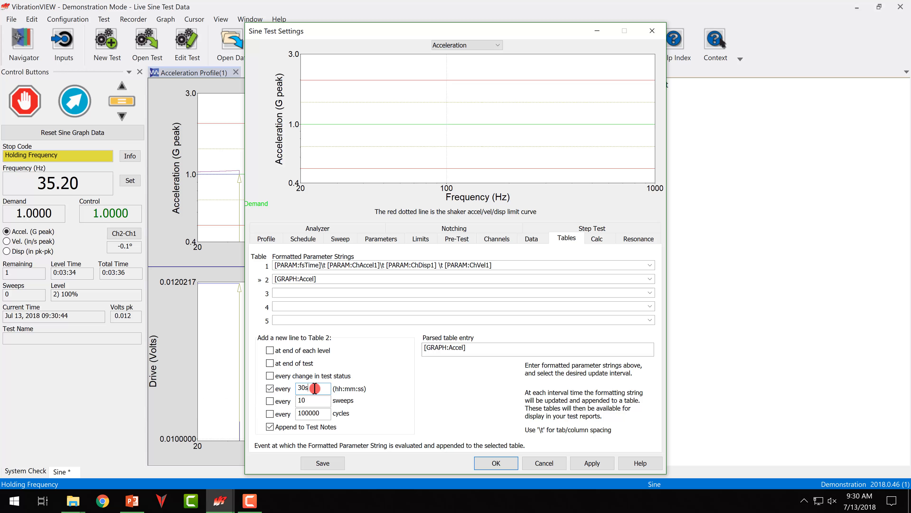
left_click(593, 463)
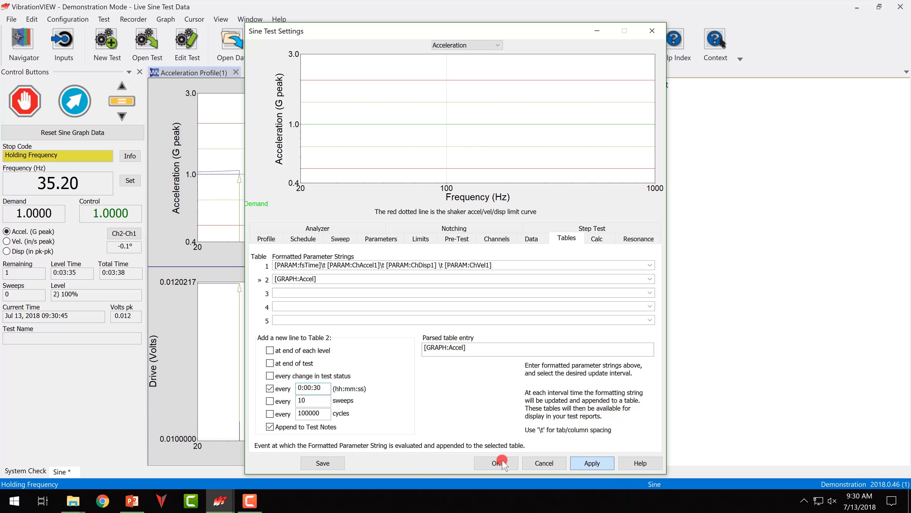
left_click(484, 464)
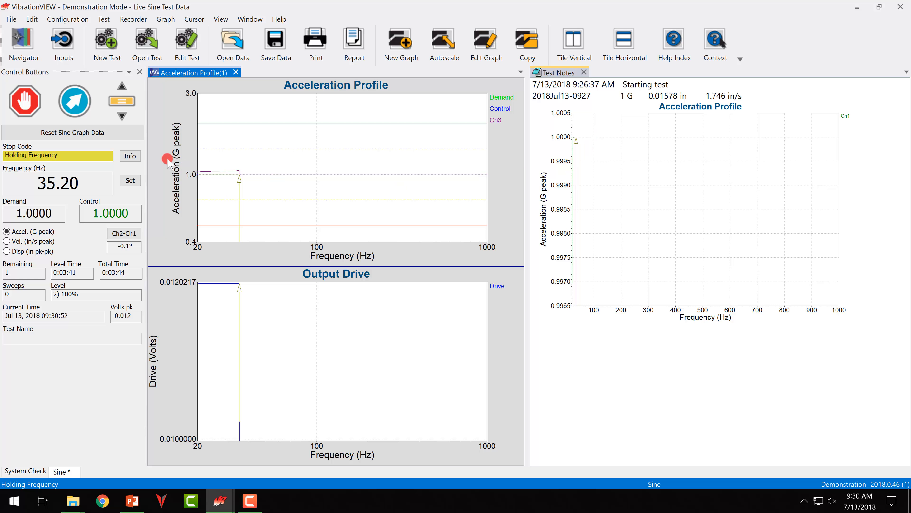
Step: Examine the parameter lines and acceleration graphs that the tables append to the test notes
left_click(651, 359)
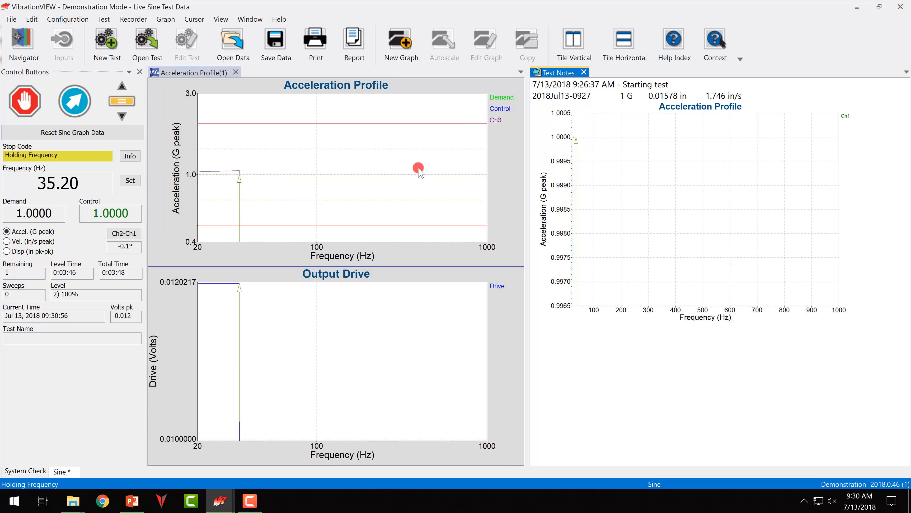
type("2018Jul13-0927\t1 G\t0.01578 in\t1.746 in/s")
left_click_drag(533, 333, 762, 335)
key("ctrl+c")
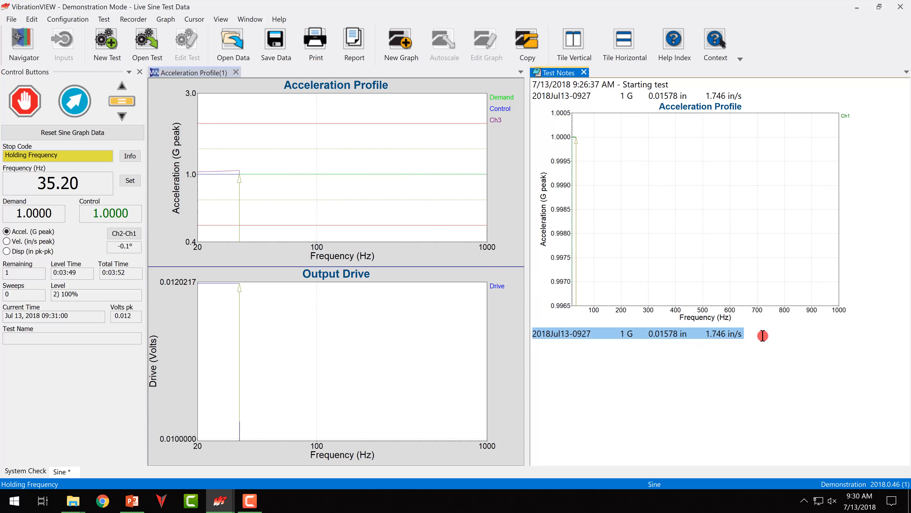
left_click(762, 336)
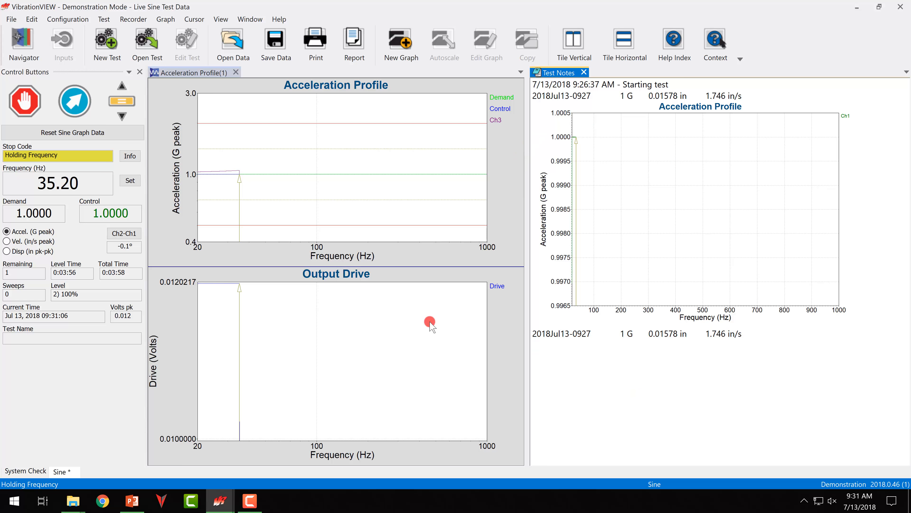
key("ctrl+v")
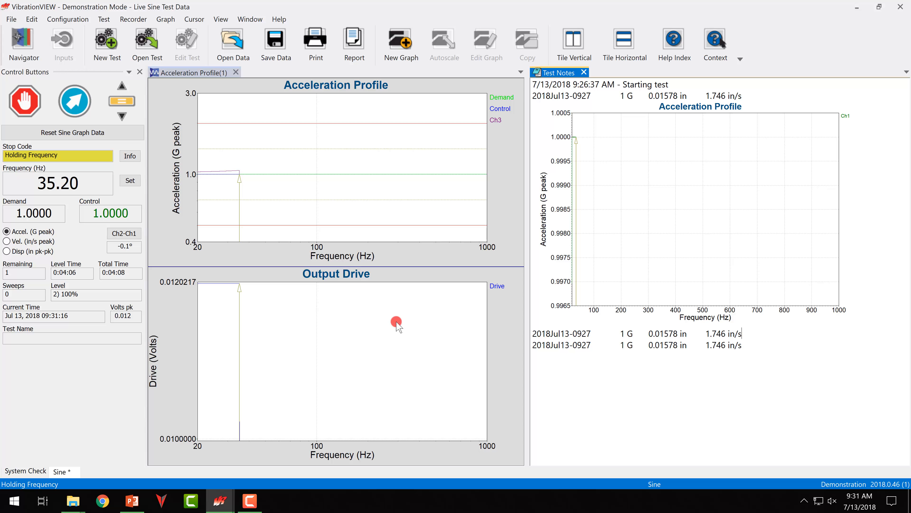
key("F2")
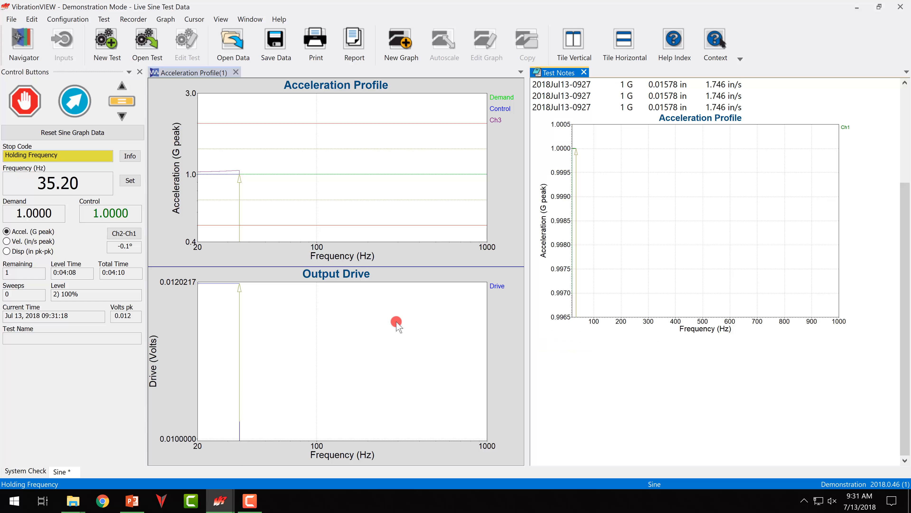
scroll(651, 198, "up", 5)
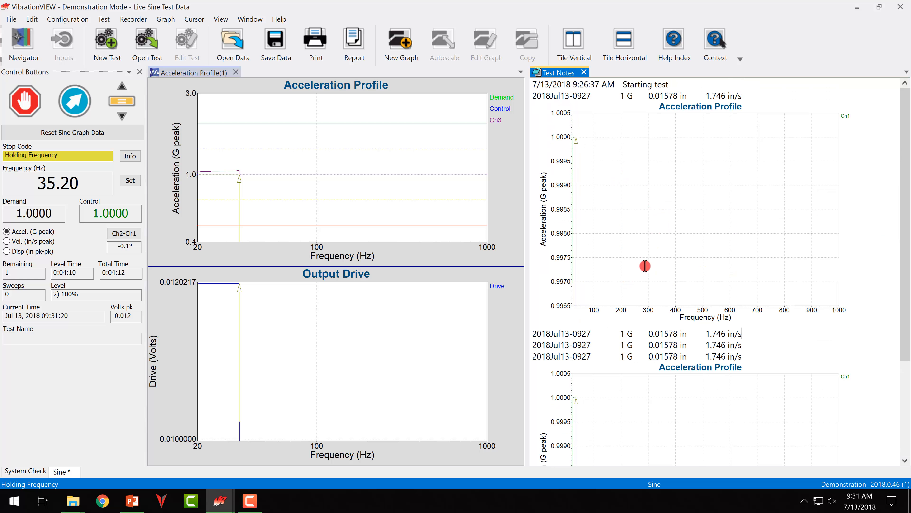
left_click_drag(547, 356, 646, 339)
left_click(643, 266)
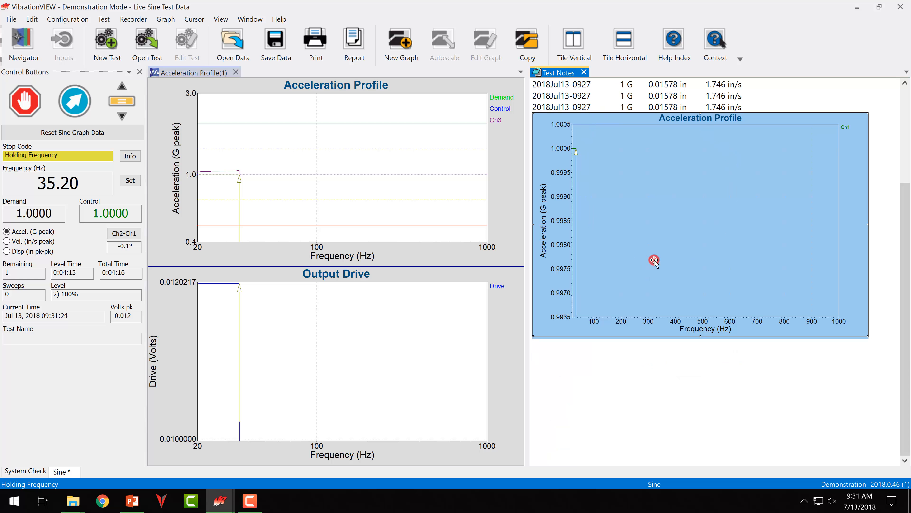
Step: Resume the sine sweep upward from the held frequency
left_click(120, 87)
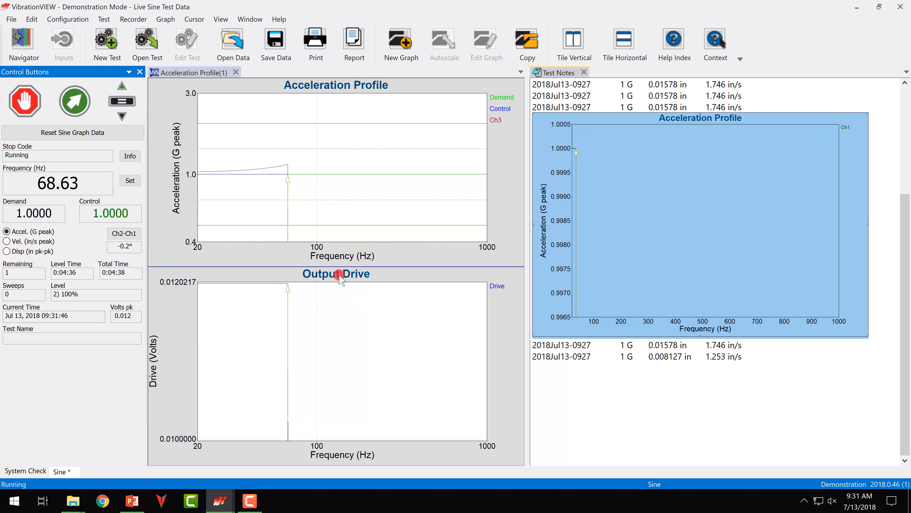
key("F12")
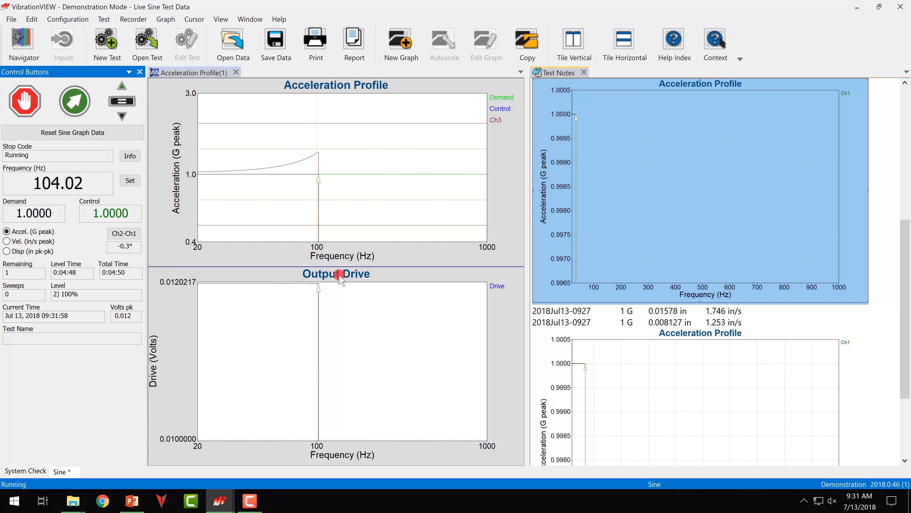
Step: Check the Test Notes slide in PowerPoint, return to VibrationVIEW and review the appended test notes from the start
left_click(131, 502)
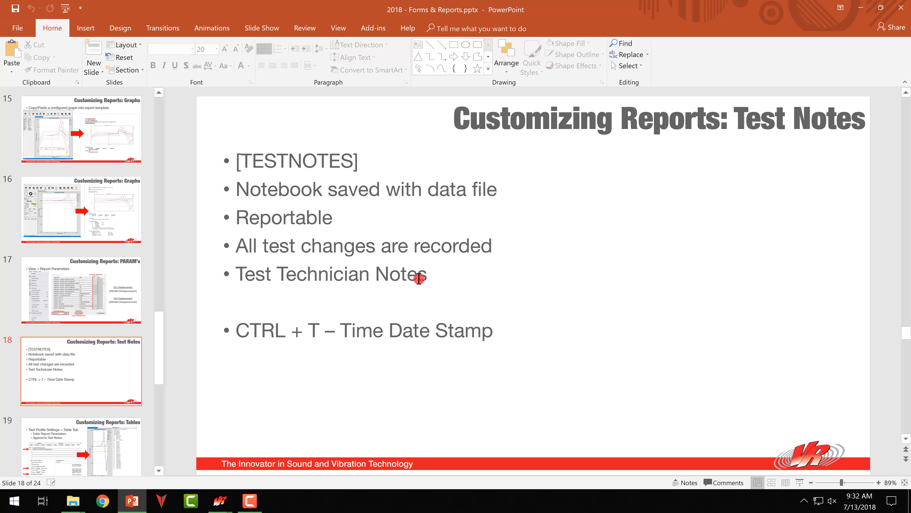
left_click(126, 503)
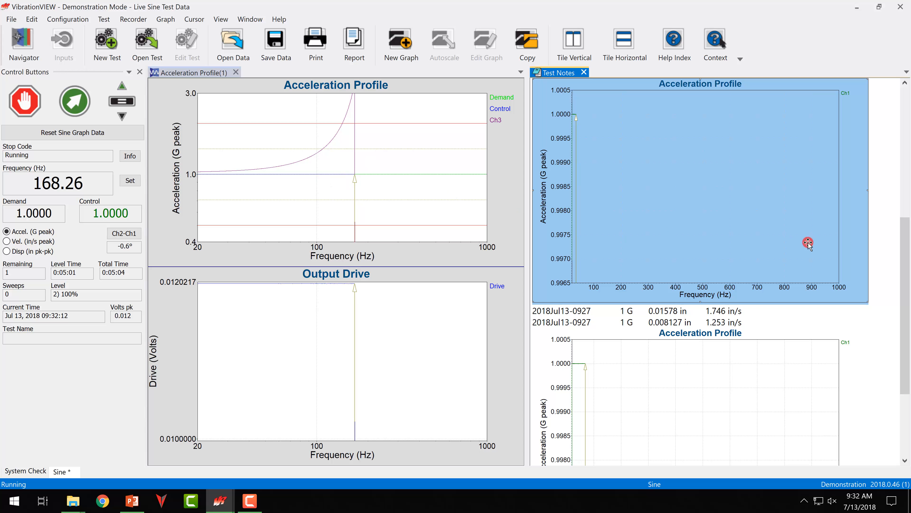
scroll(709, 239, "up", 1)
scroll(708, 239, "up", 5)
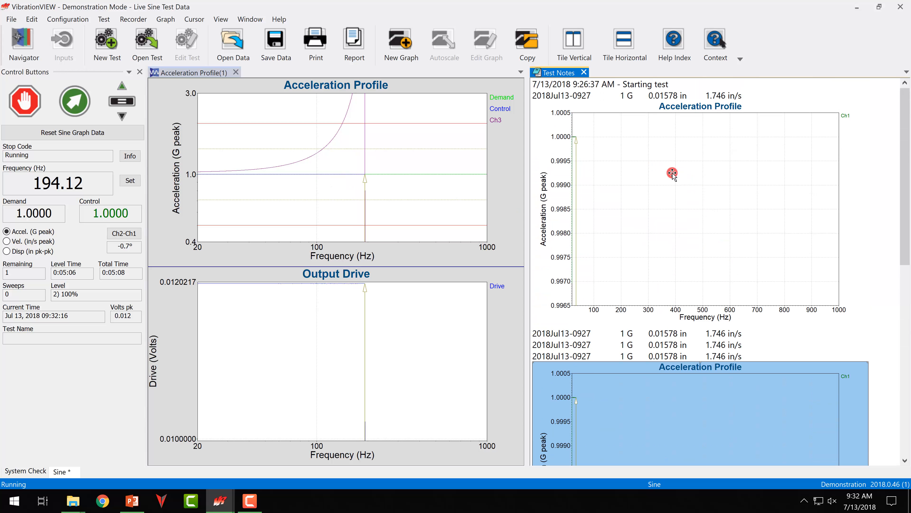
scroll(673, 174, "down", 5)
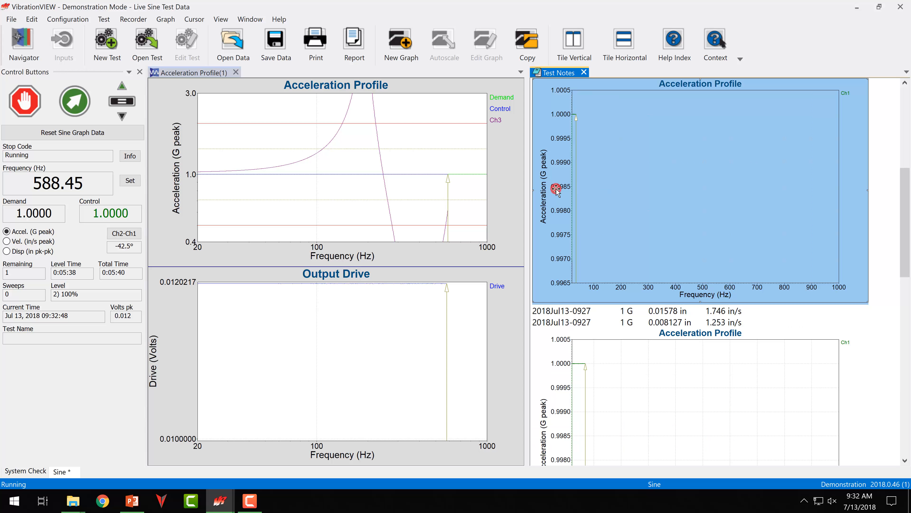
Step: Continue past the test results form with its fields blank and go through the generated Word report to its test notes
left_click(387, 176)
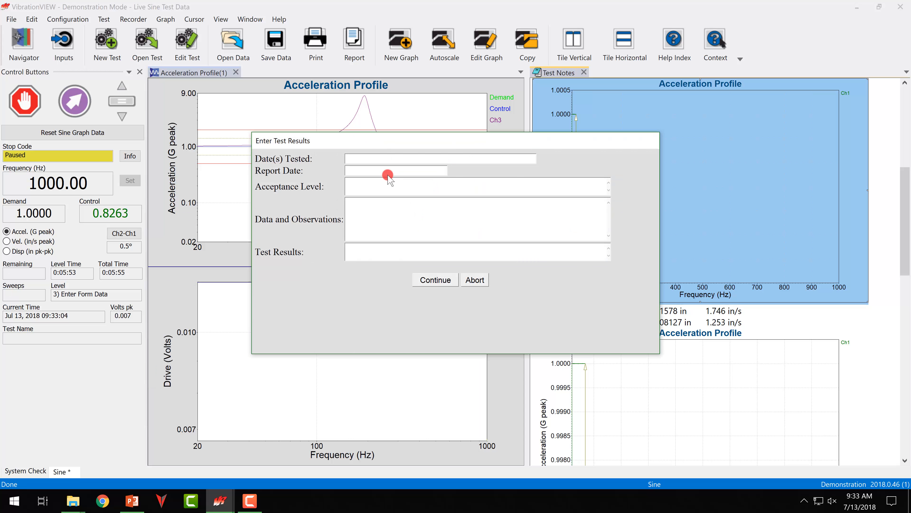
left_click(422, 279)
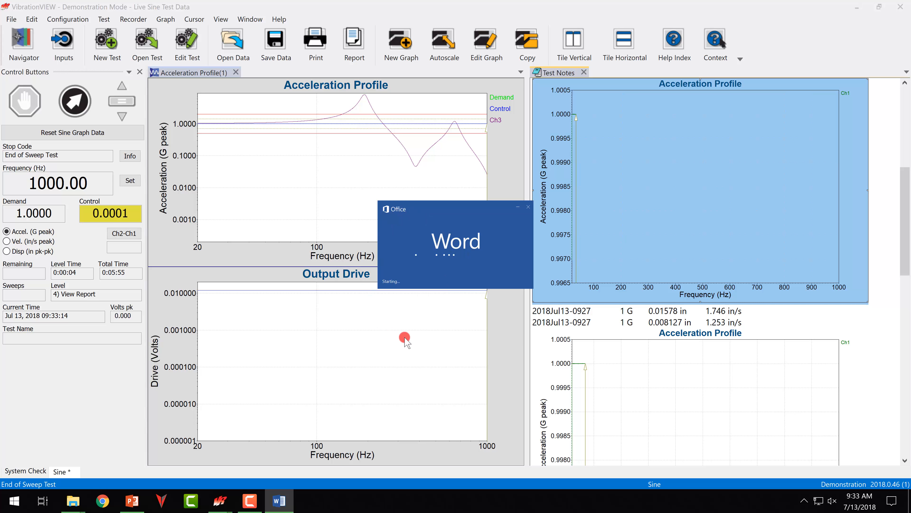
scroll(422, 282, "down", 15)
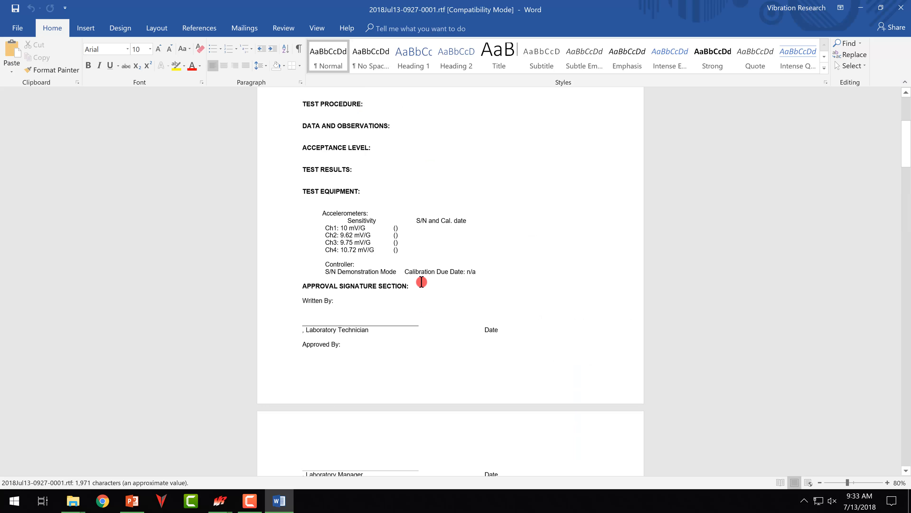
scroll(421, 279, "down", 12)
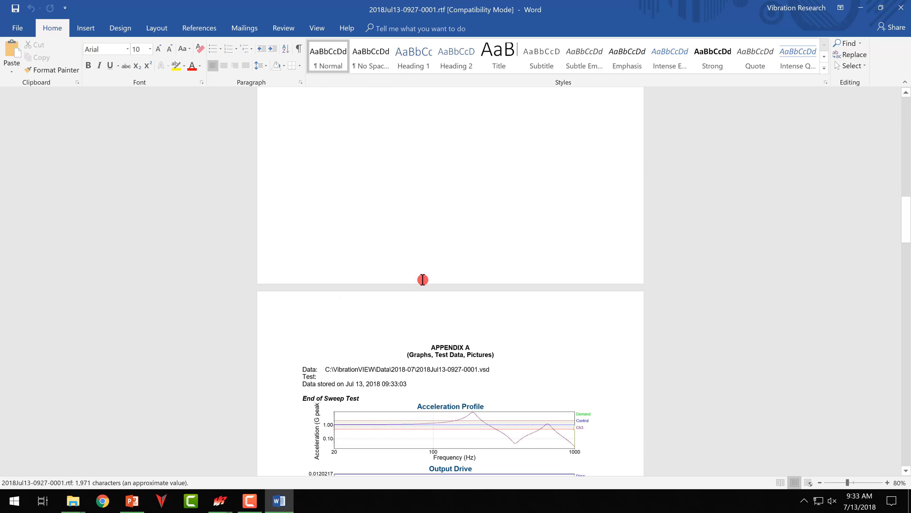
scroll(422, 282, "down", 12)
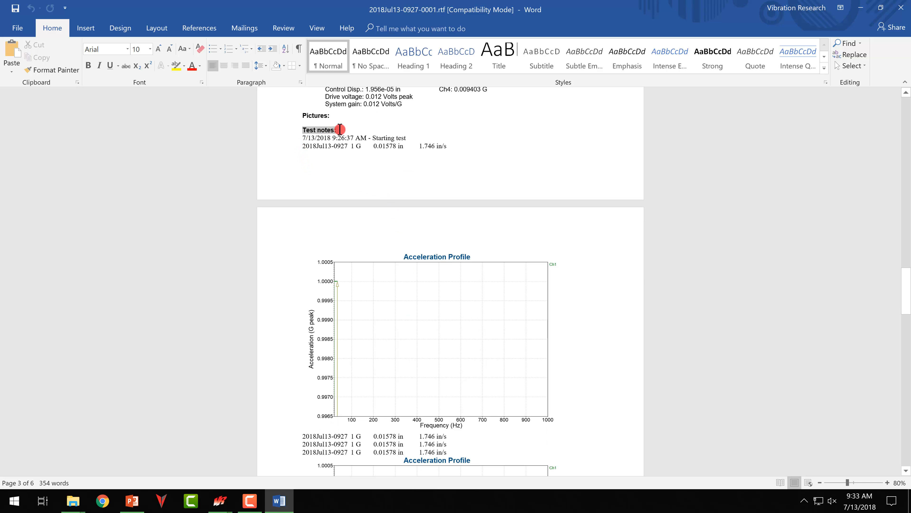
Step: Examine the report's test notes, from the starting test entry through the appended parameter lines and acceleration graphs to the last page
left_click(353, 137)
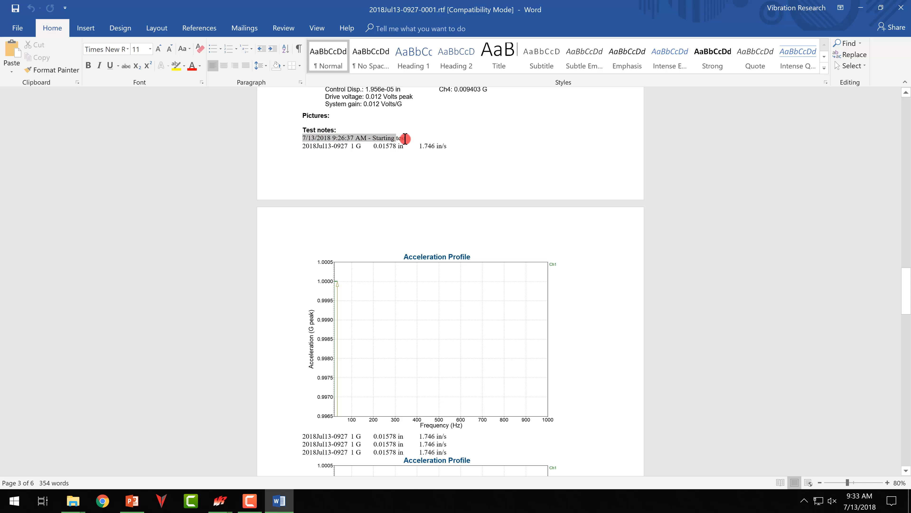
left_click_drag(409, 139, 410, 139)
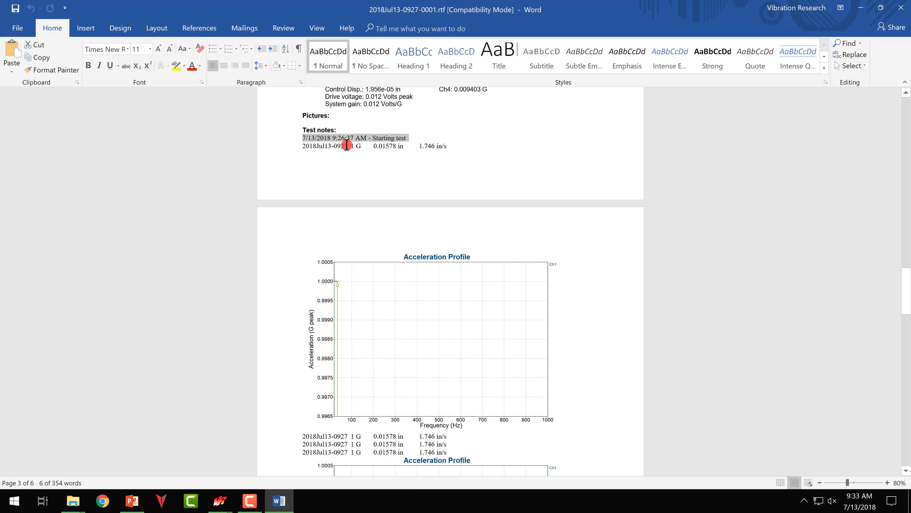
left_click(291, 145)
left_click(333, 146)
scroll(505, 311, "down", 7)
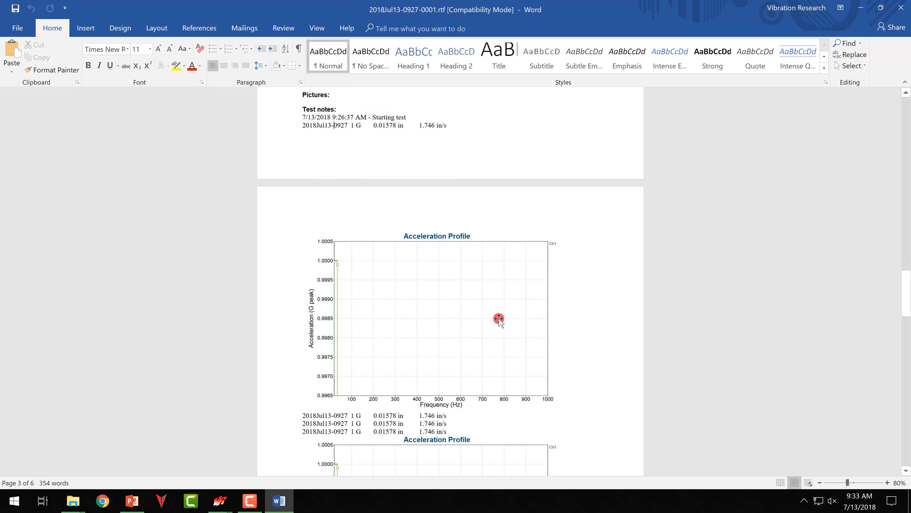
scroll(495, 306, "down", 15)
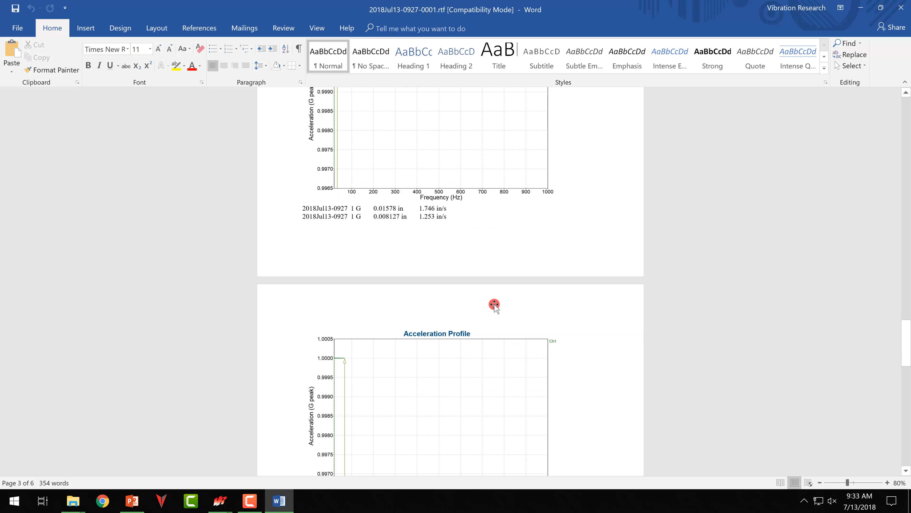
scroll(489, 316, "down", 10)
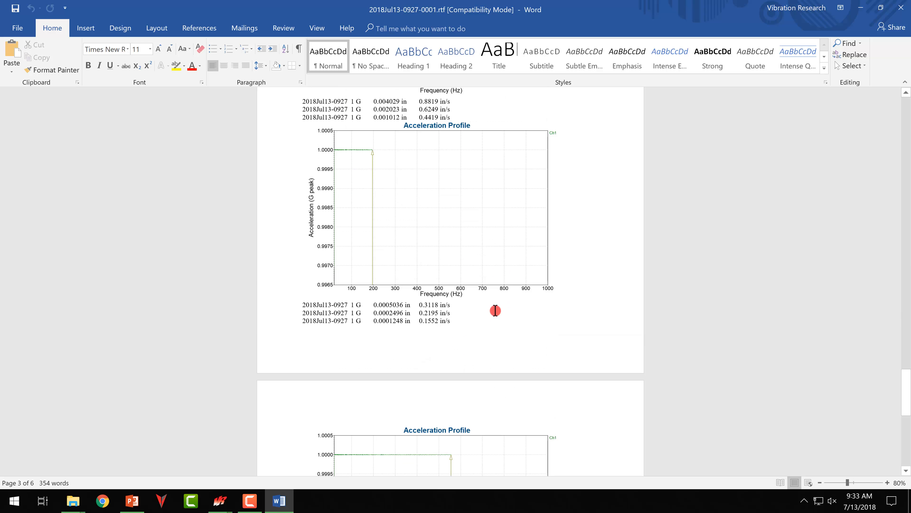
scroll(494, 306, "down", 5)
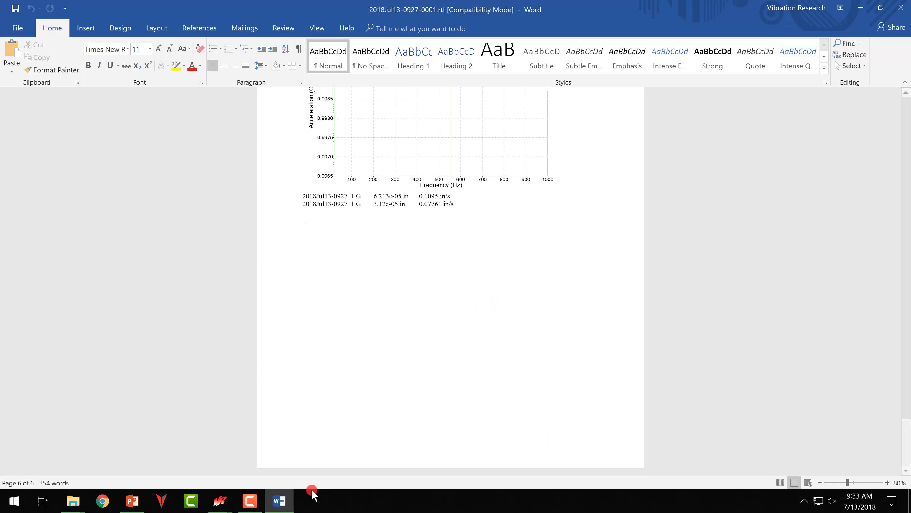
Step: Switch to PowerPoint, present the Customizing Reports: Tables slide as a slide show and move to the Test Notes slide
left_click(137, 500)
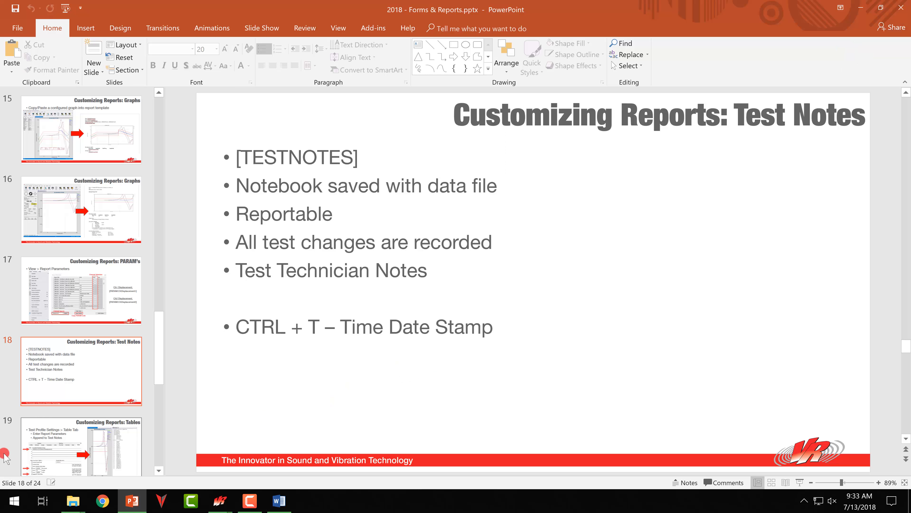
left_click(45, 430)
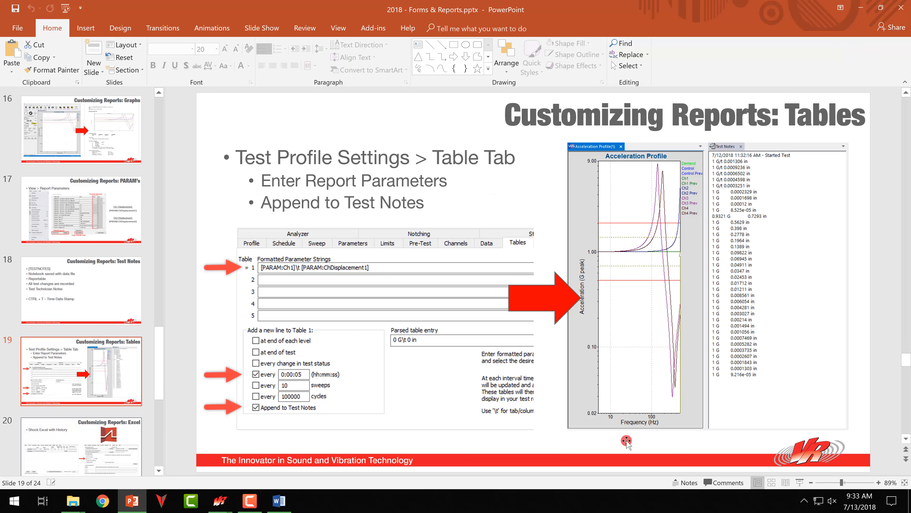
left_click(797, 482)
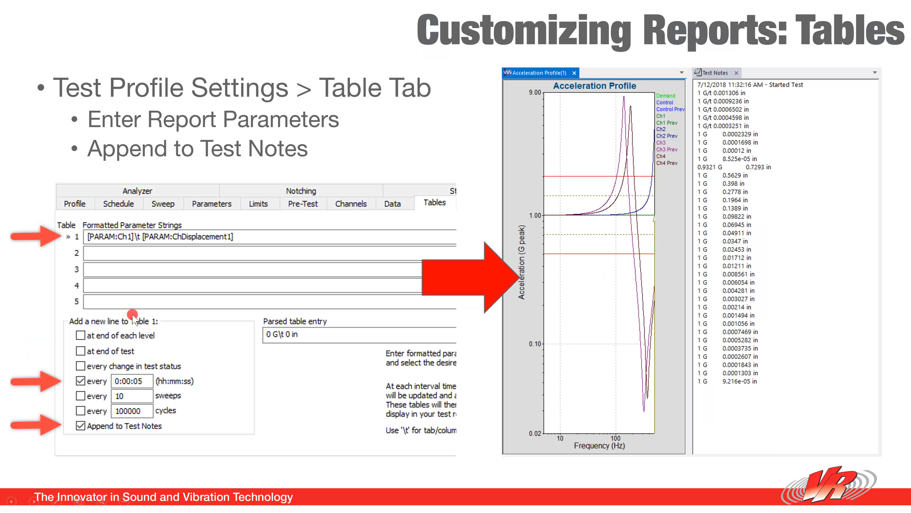
key("Right")
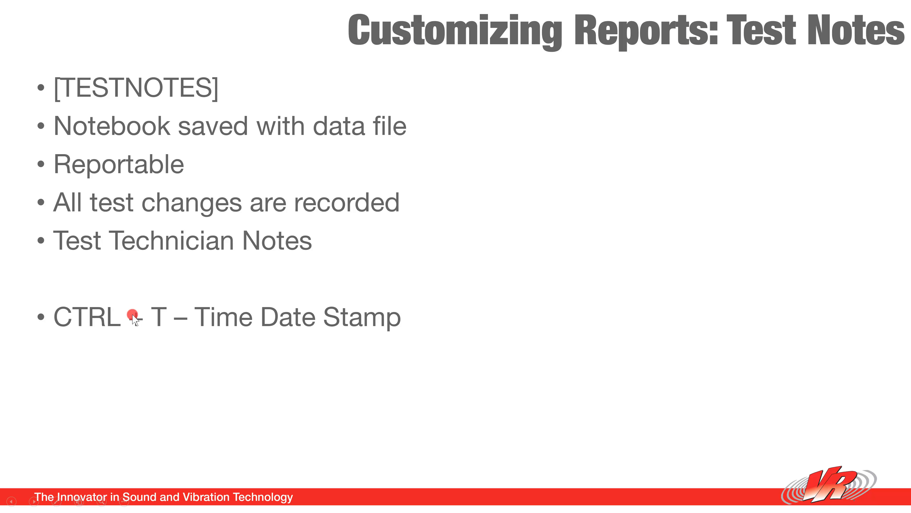